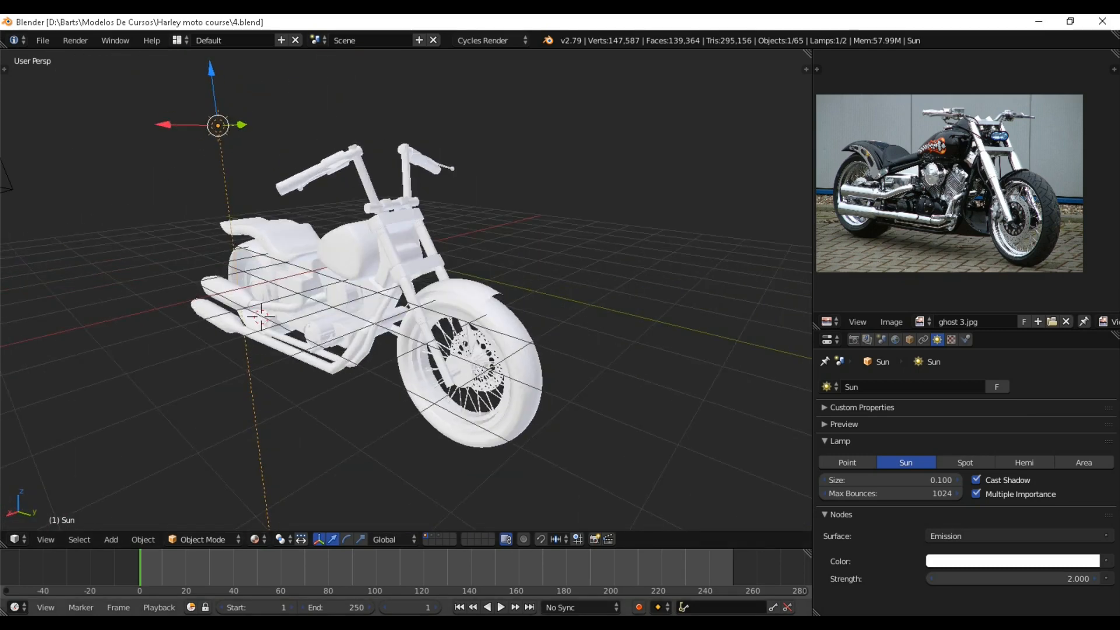
# Resize the areas to widen the Properties editor and give it full height, collapsing the timeline and the reference image editor.
pyautogui.moveTo(408, 548); pyautogui.dragTo(408, 588)
pyautogui.scroll(-1, 406, 349)
pyautogui.moveTo(406, 350); pyautogui.dragTo(324, 367, button='middle')
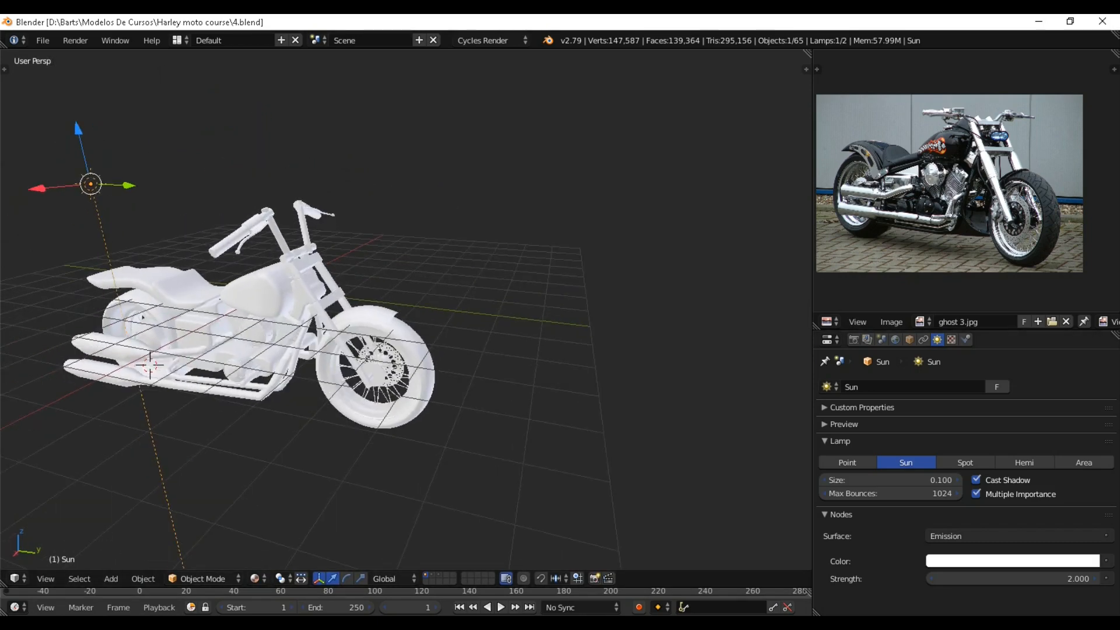
pyautogui.moveTo(813, 292); pyautogui.dragTo(672, 291)
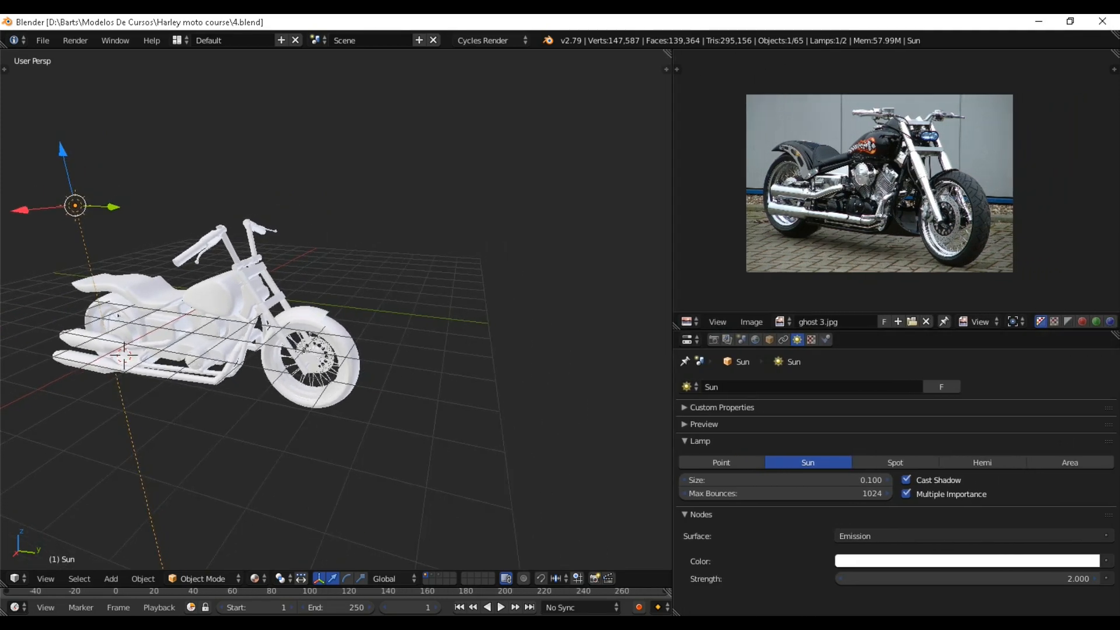
pyautogui.moveTo(875, 313); pyautogui.dragTo(875, 51)
# Change the Properties editor into a Node Editor and frame the sun lamp's Emission node.
pyautogui.click(690, 77)
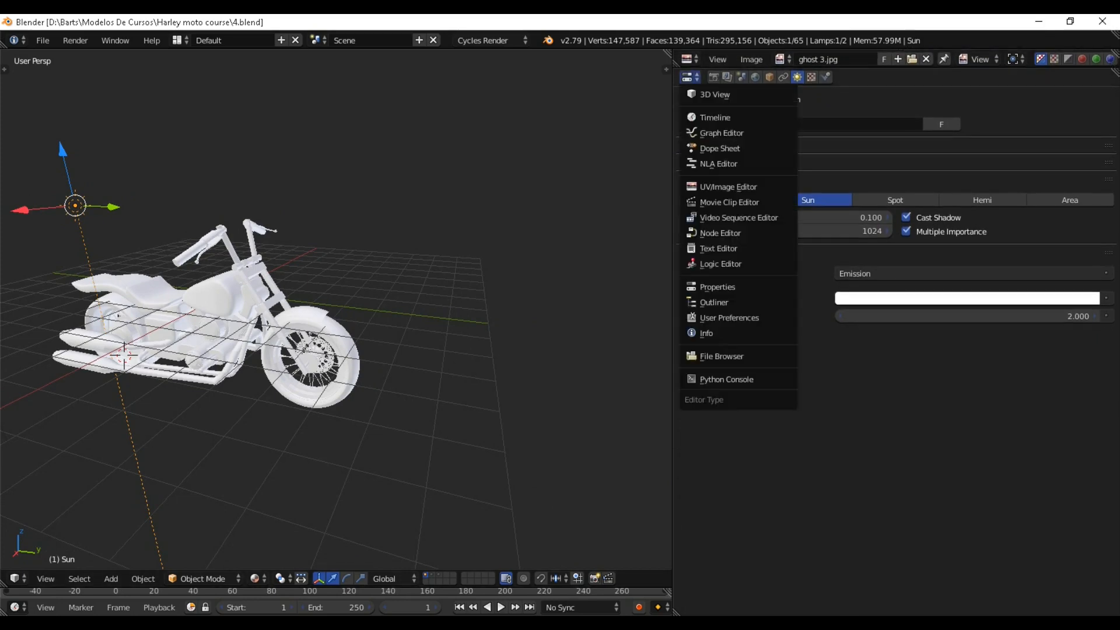
pyautogui.click(720, 233)
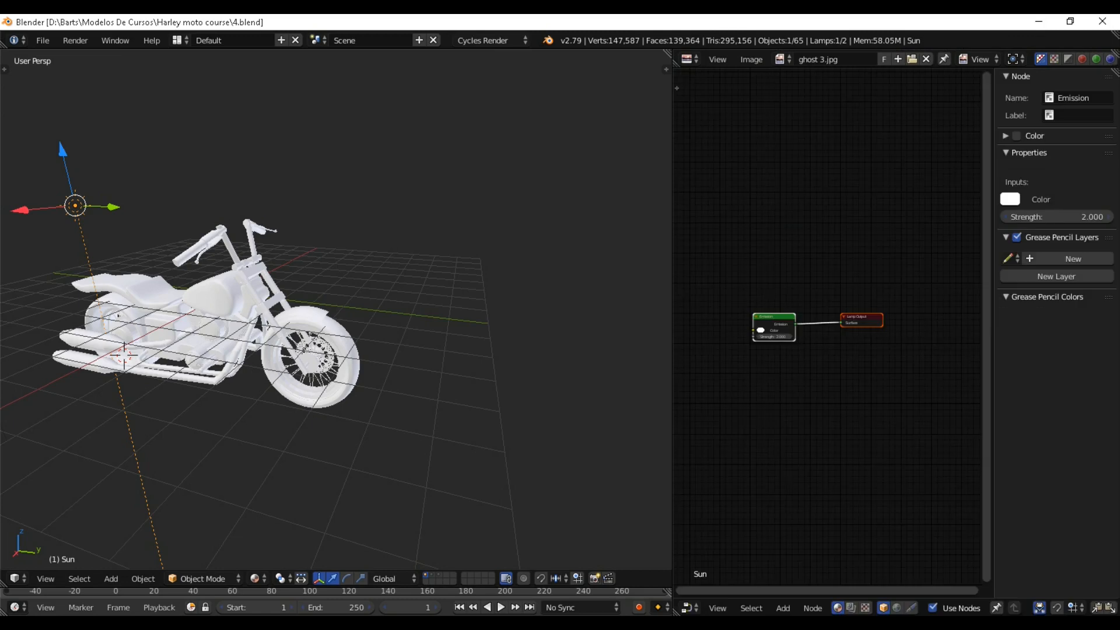
pyautogui.scroll(7, 827, 326)
pyautogui.moveTo(827, 326); pyautogui.dragTo(905, 279, button='middle')
pyautogui.scroll(4, 869, 218)
pyautogui.scroll(-2, 905, 278)
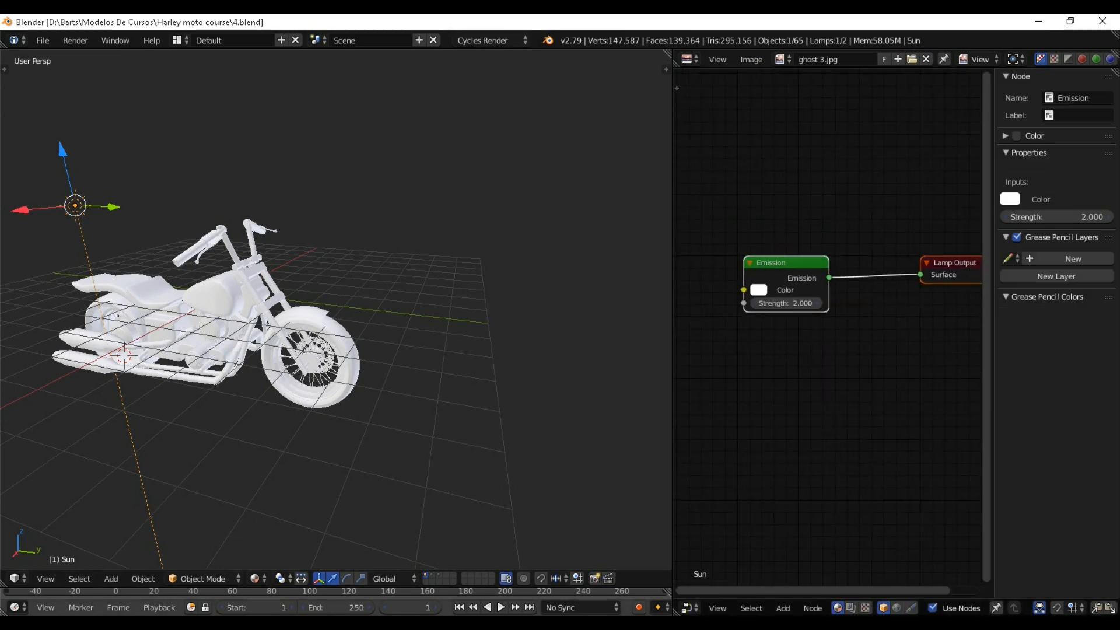
# Enlarge the timeline area beneath the 3D view and change it into a UV/Image Editor.
pyautogui.moveTo(350, 588); pyautogui.dragTo(350, 419)
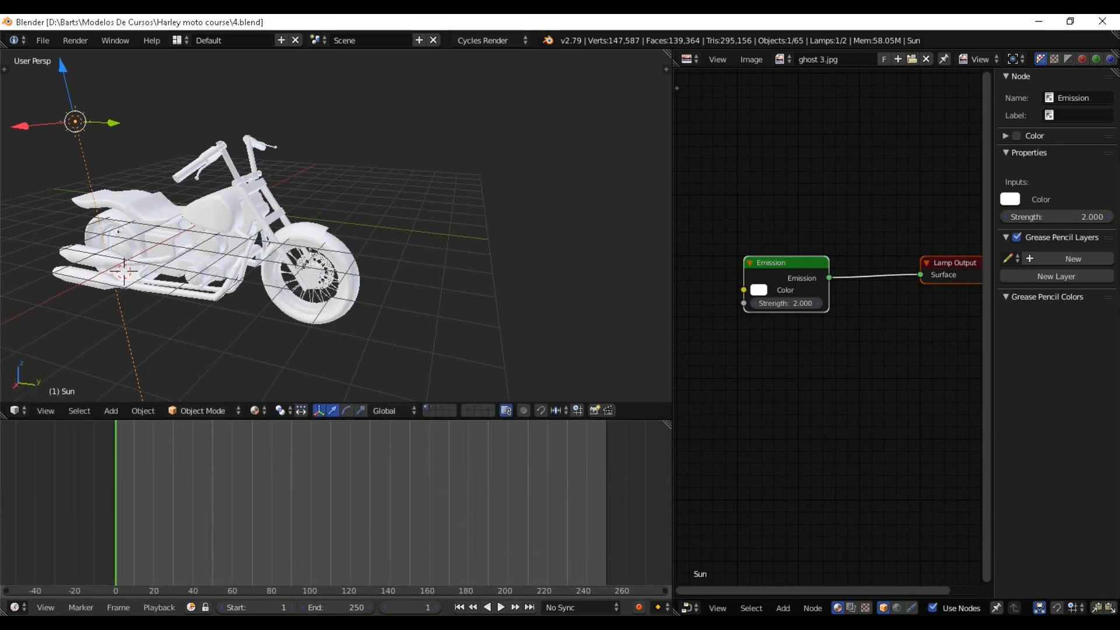
pyautogui.click(17, 607)
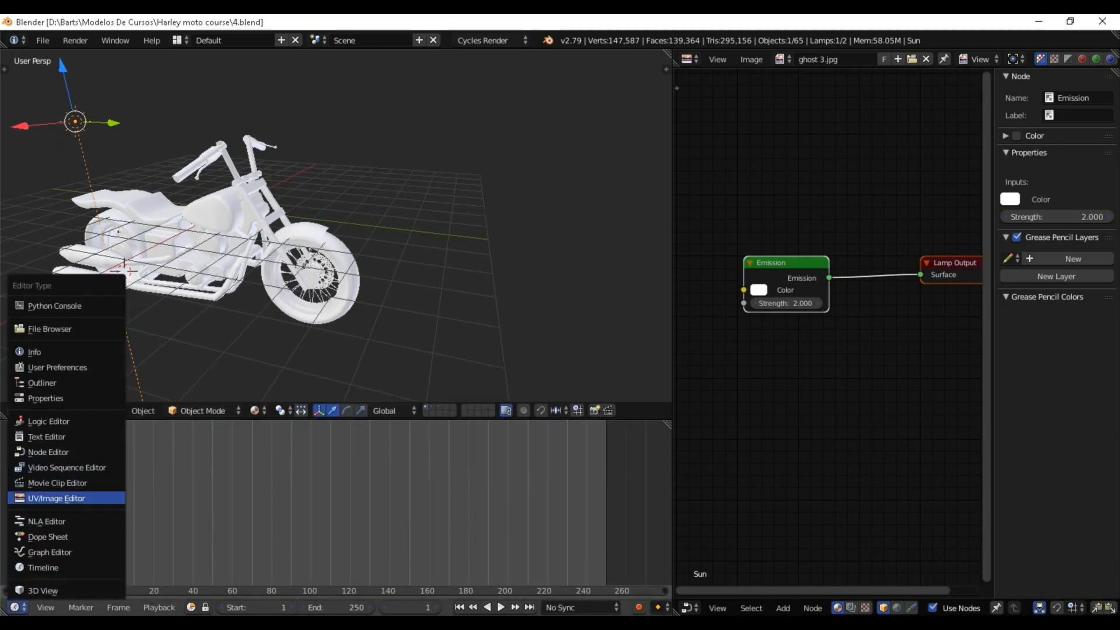
pyautogui.click(58, 498)
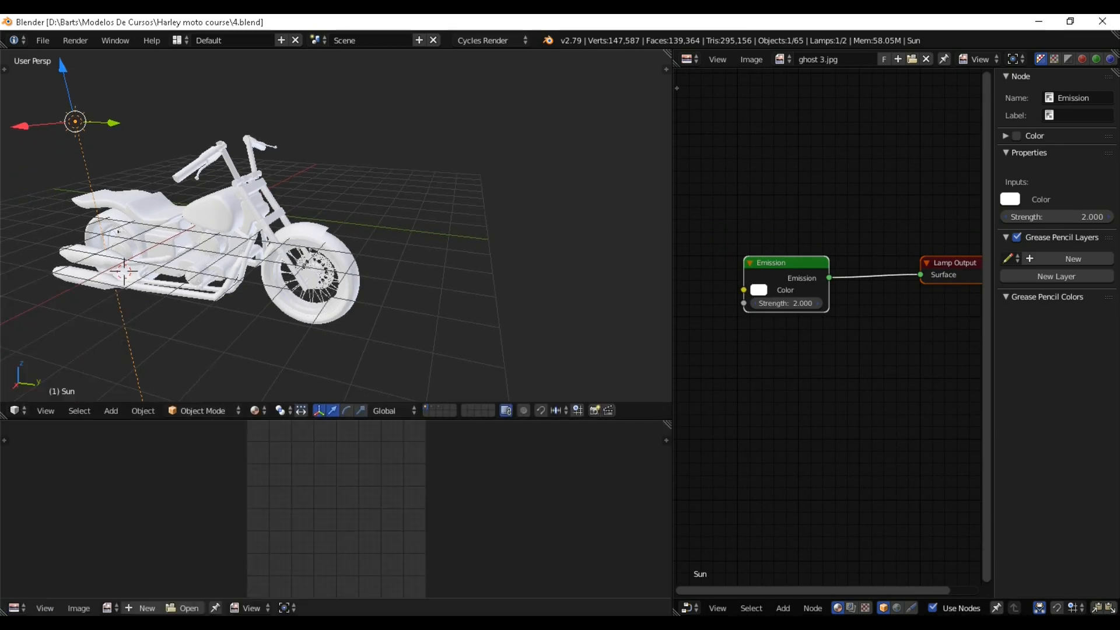
# Display the reference photo ghost 4.jpg in the new image editor.
pyautogui.click(109, 607)
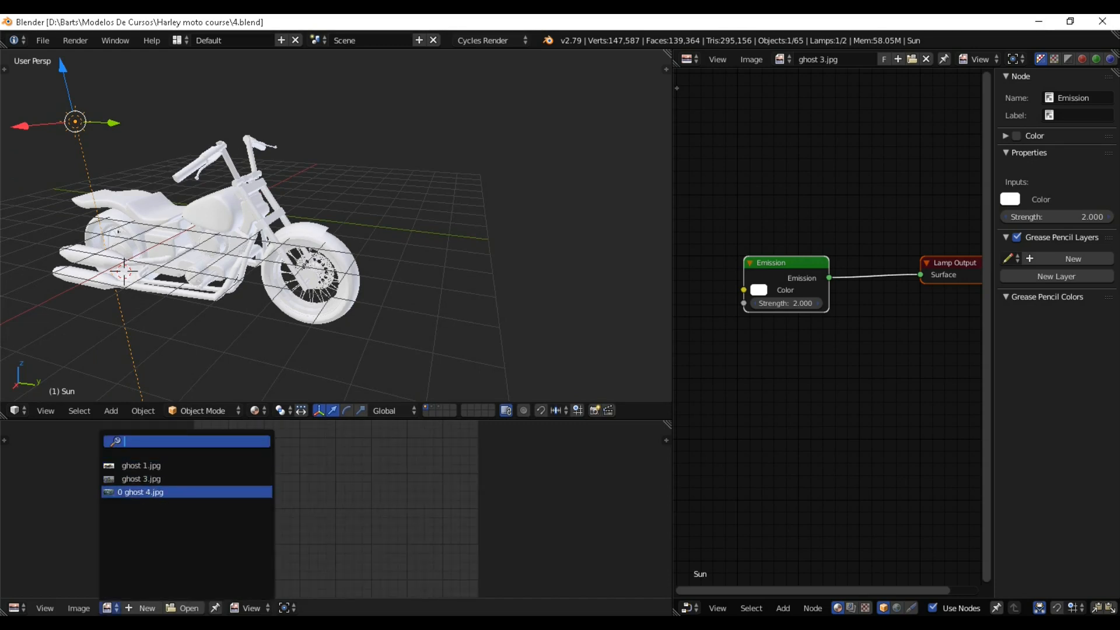
pyautogui.click(141, 492)
pyautogui.scroll(-8, 336, 509)
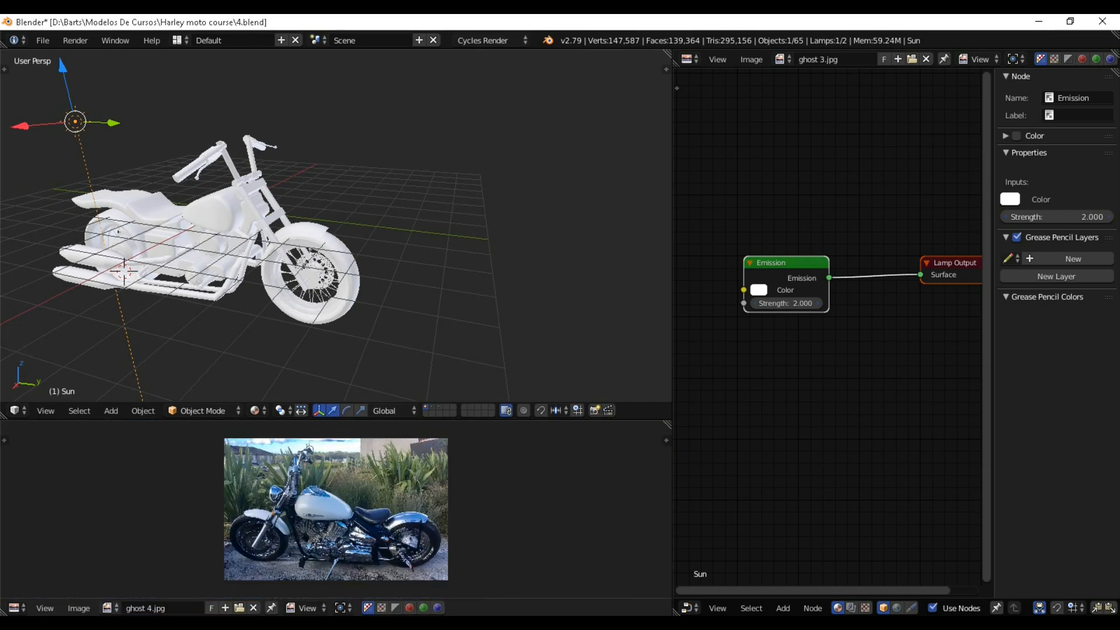
# Display the reference photo ghost 3.jpg in the image editor beneath the 3D view.
pyautogui.click(109, 607)
pyautogui.click(140, 478)
pyautogui.scroll(-1, 336, 509)
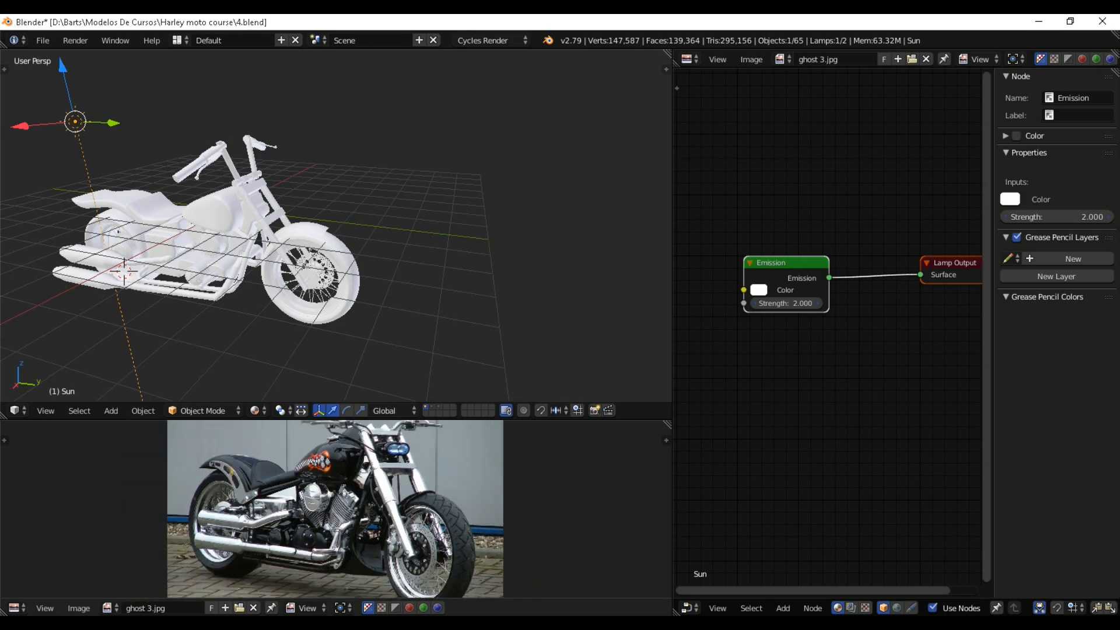
pyautogui.scroll(2, 336, 509)
pyautogui.scroll(-1, 336, 509)
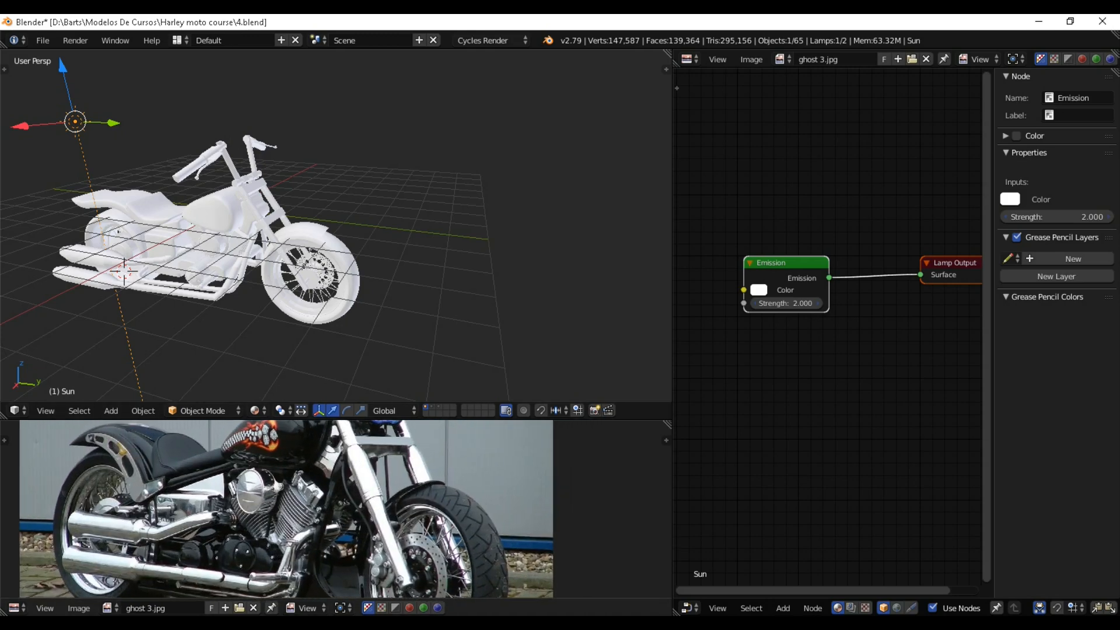
pyautogui.scroll(-2, 336, 509)
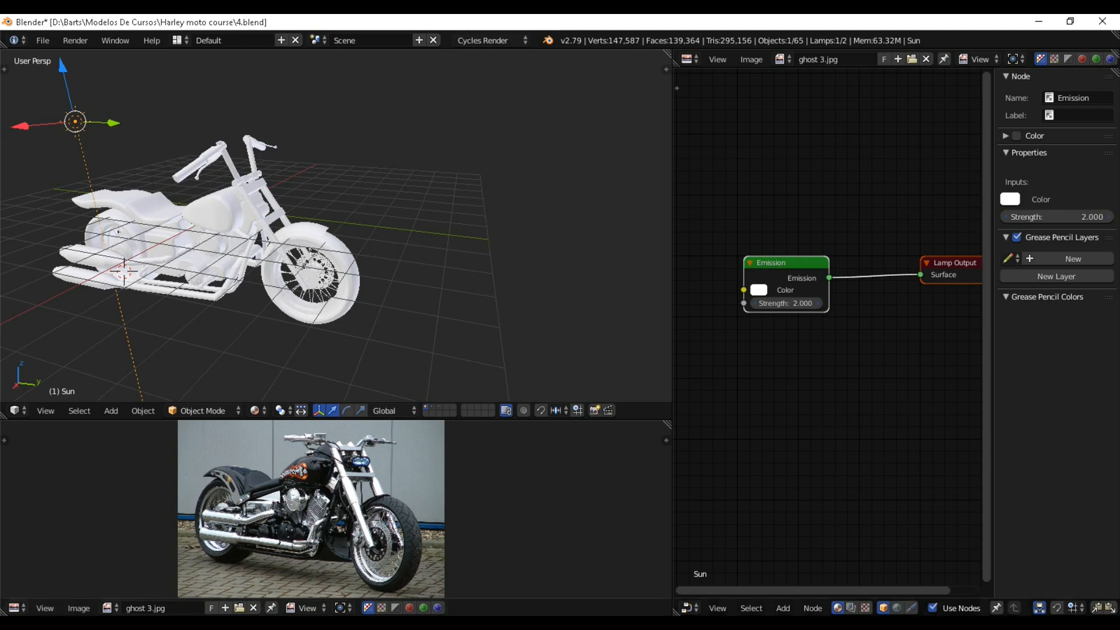
# Examine the motorcycle model, including its seat, from several sides and compare it with the chrome parts in the reference photo.
pyautogui.scroll(1, 827, 328)
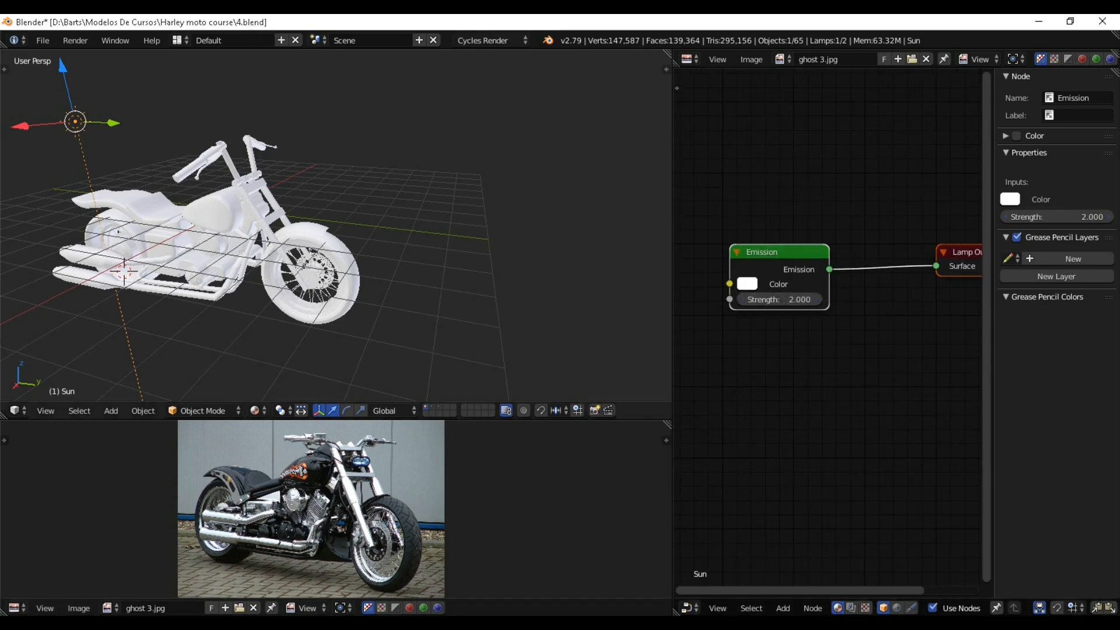
pyautogui.scroll(5, 336, 228)
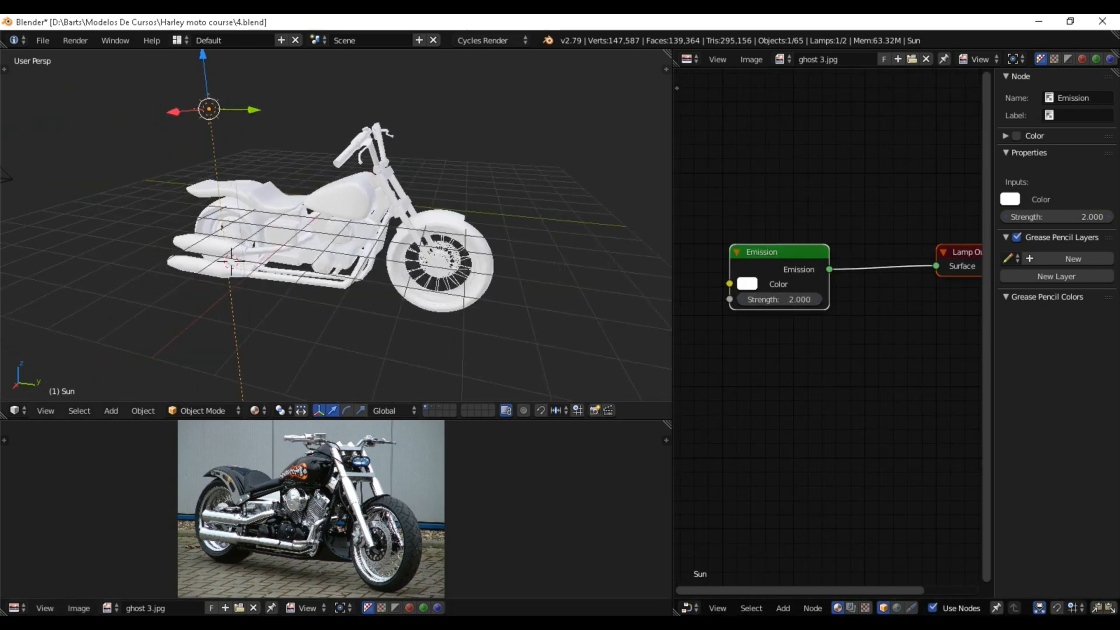
pyautogui.moveTo(336, 227)
pyautogui.mouseDown(button='middle')
pyautogui.moveTo(312, 236)
pyautogui.moveTo(397, 203)
pyautogui.moveTo(355, 230)
pyautogui.mouseUp(button='middle')
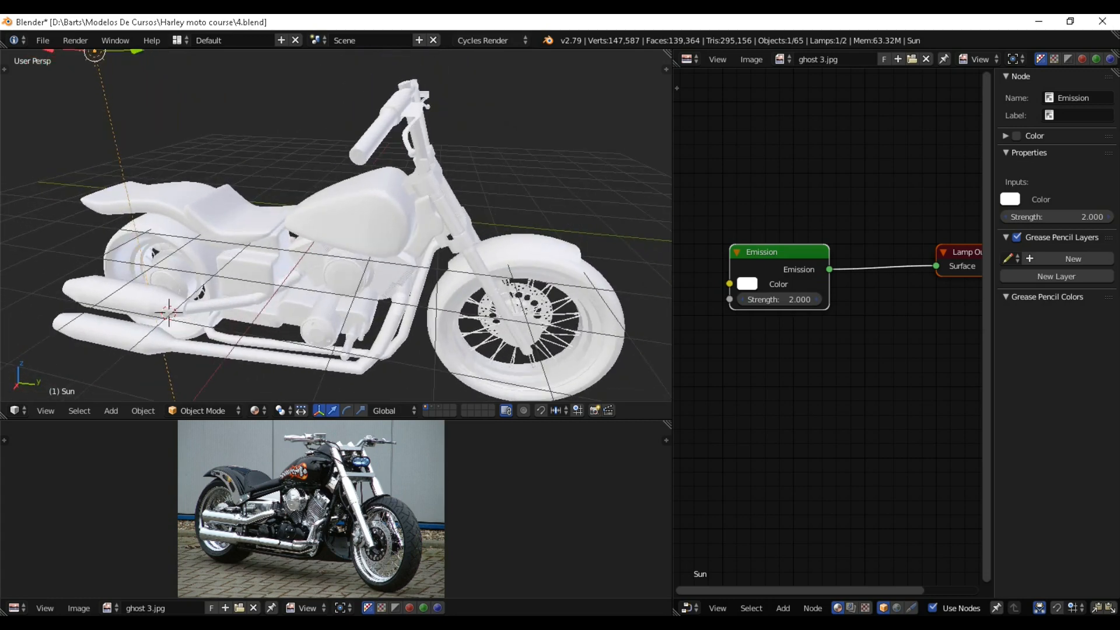
pyautogui.rightClick(236, 213)
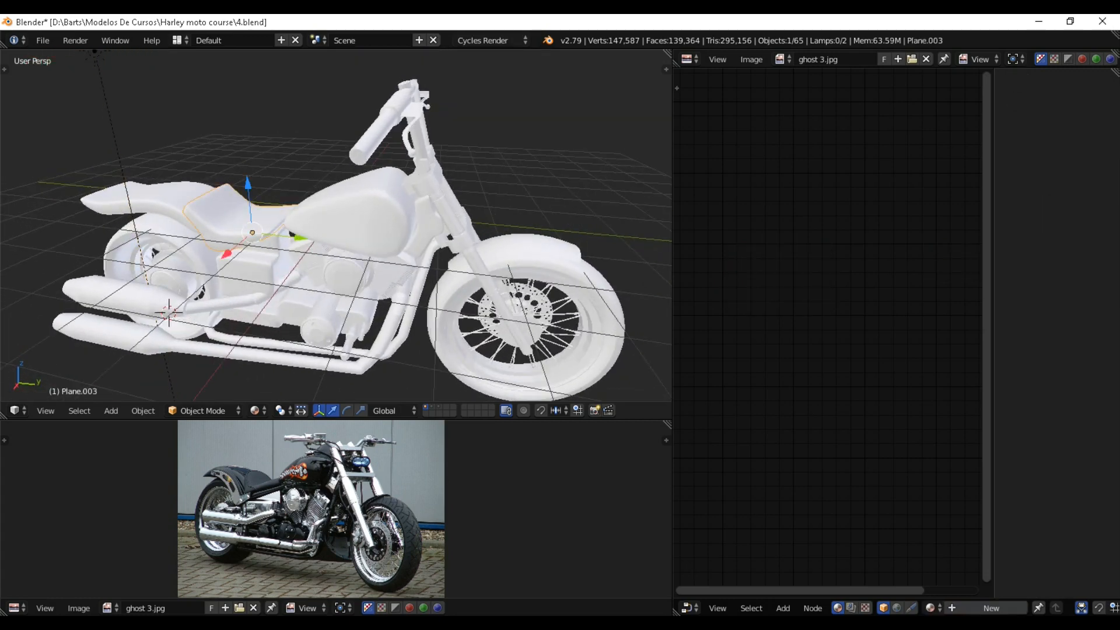
pyautogui.moveTo(236, 213); pyautogui.dragTo(315, 216, button='middle')
pyautogui.scroll(-3, 279, 217)
pyautogui.scroll(6, 336, 508)
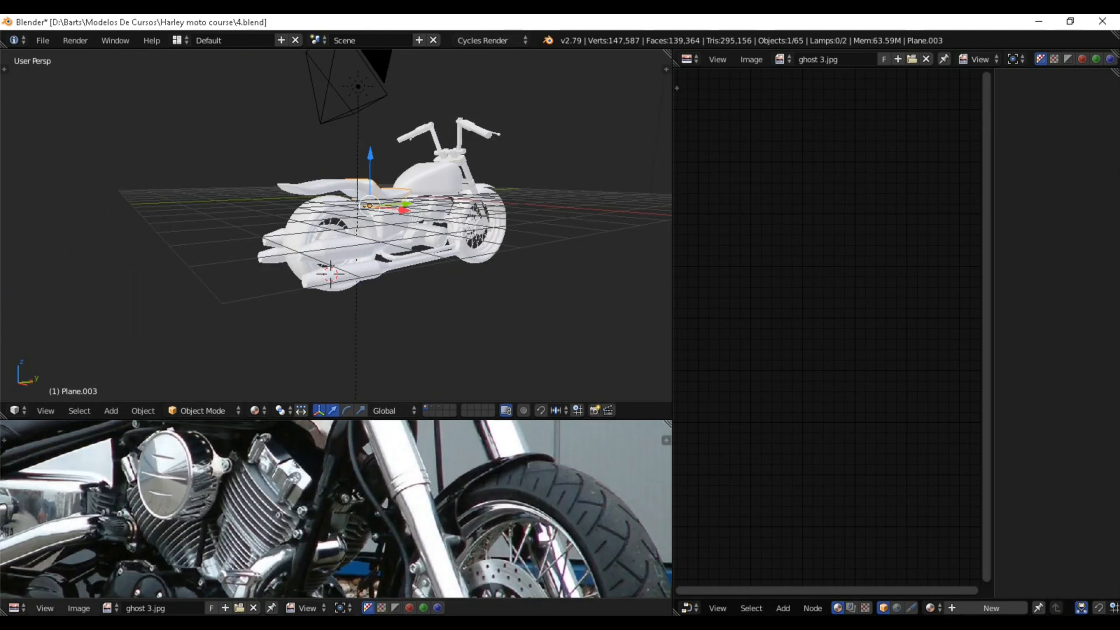
pyautogui.scroll(-5, 336, 508)
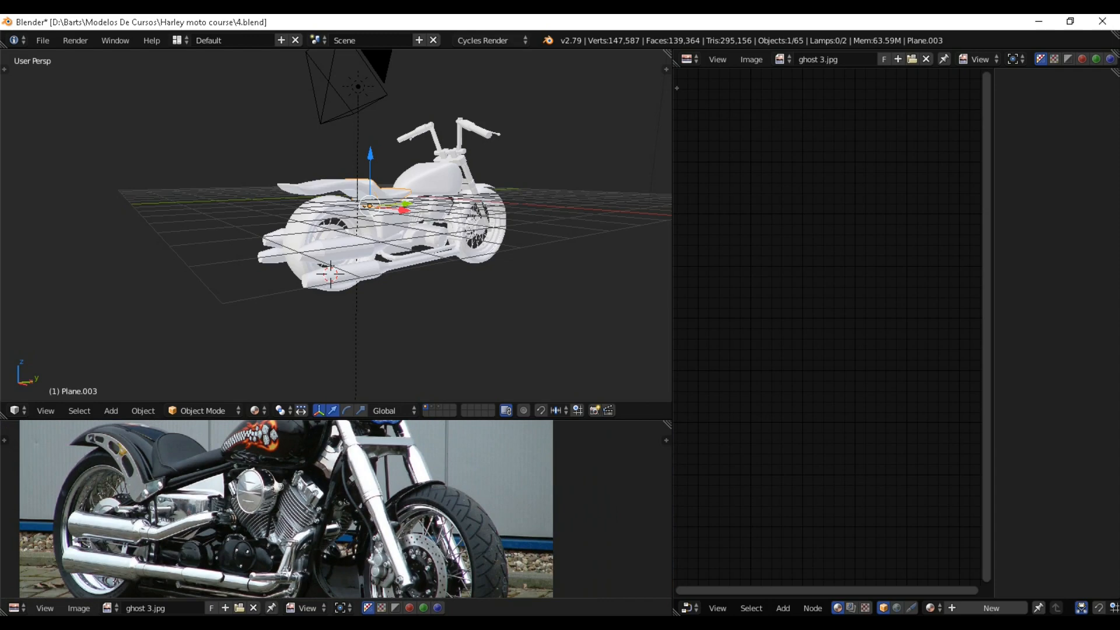
# Select the motorcycle's lower exhaust pipe and change the collapsed image editor above the node area into a Node Editor.
pyautogui.moveTo(327, 216); pyautogui.dragTo(304, 228, button='middle')
pyautogui.scroll(3, 262, 227)
pyautogui.rightClick(222, 314)
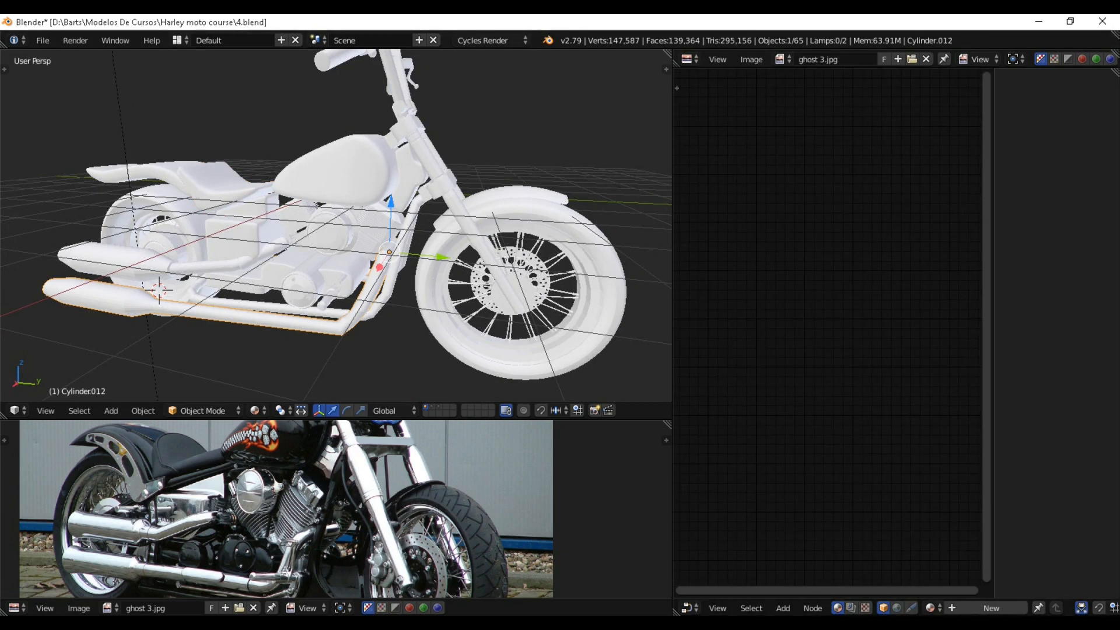
pyautogui.click(690, 59)
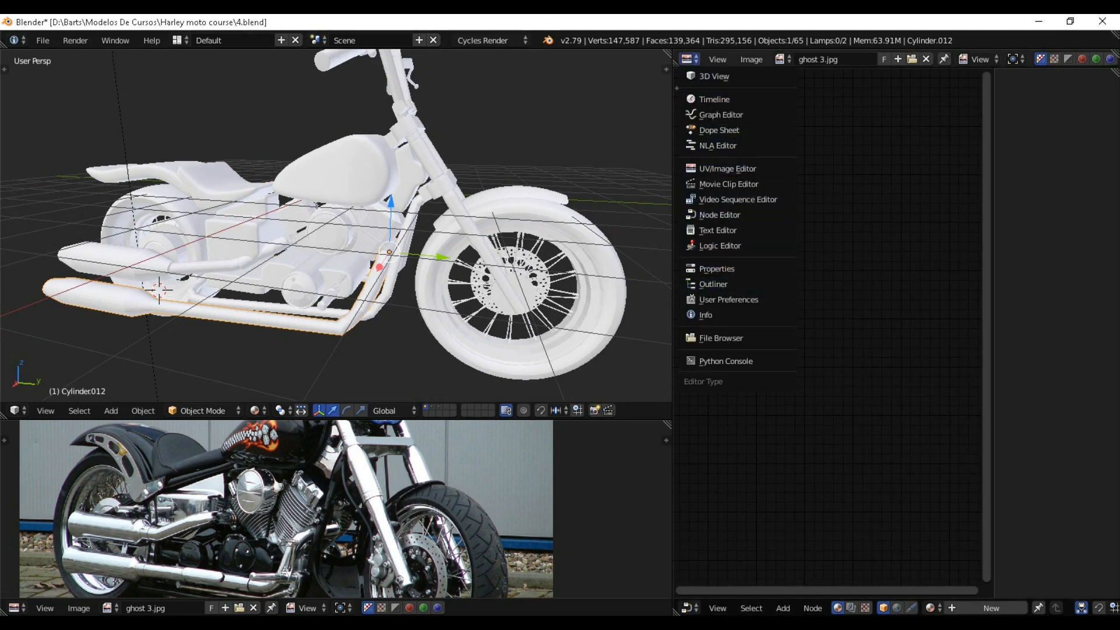
pyautogui.click(719, 215)
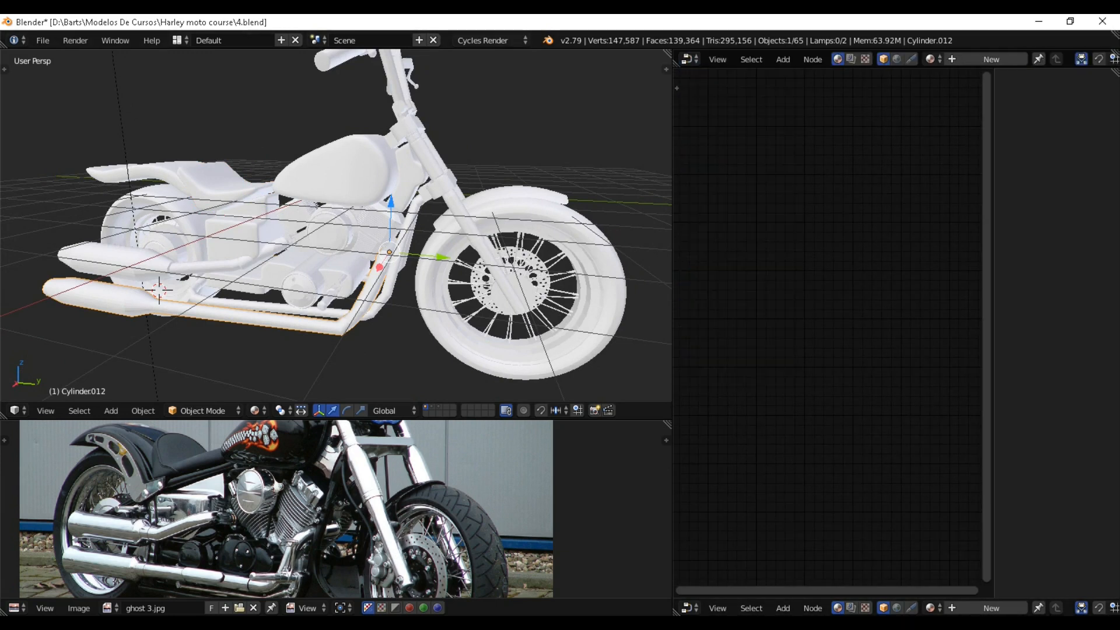
# Create a new material for the lower exhaust pipe and move its Diffuse BSDF node close to the Material Output node.
pyautogui.click(991, 607)
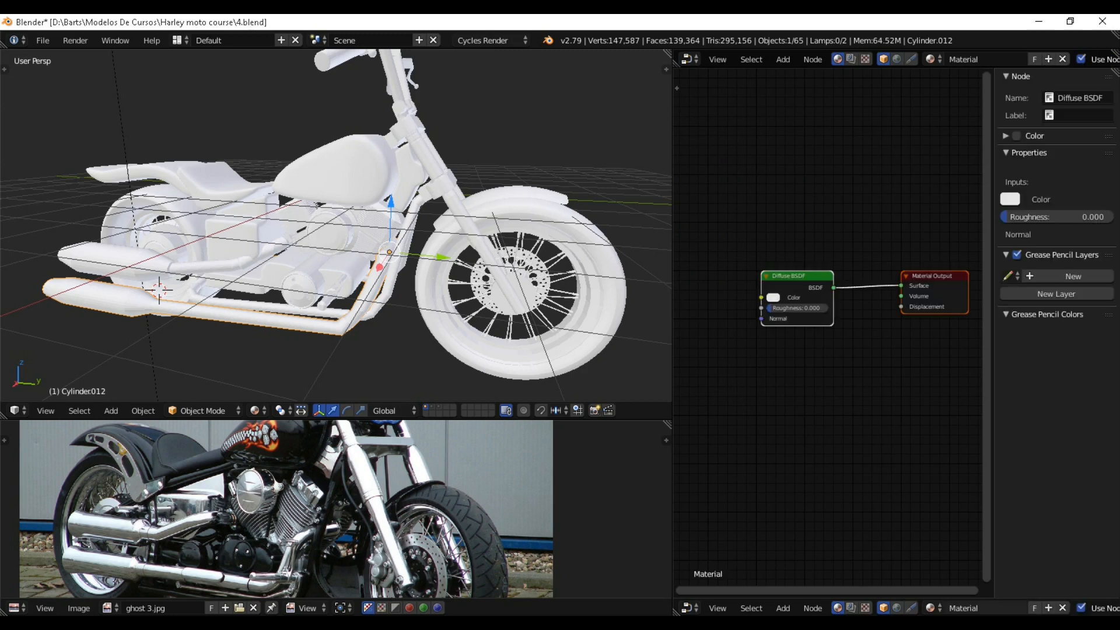
pyautogui.scroll(4, 828, 324)
pyautogui.moveTo(863, 327); pyautogui.dragTo(784, 324, button='middle')
pyautogui.moveTo(723, 254); pyautogui.dragTo(808, 253)
pyautogui.moveTo(809, 253); pyautogui.dragTo(833, 249, button='middle')
pyautogui.scroll(1, 824, 321)
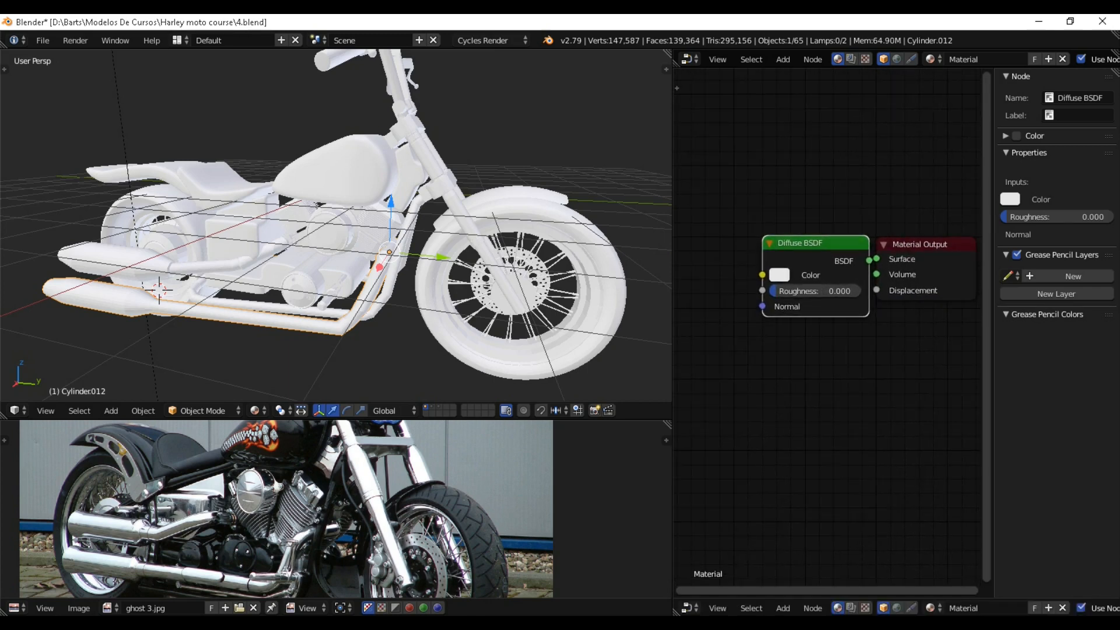
# Add a Glossy BSDF shader to the exhaust material and place it beside the Diffuse BSDF node.
pyautogui.click(782, 607)
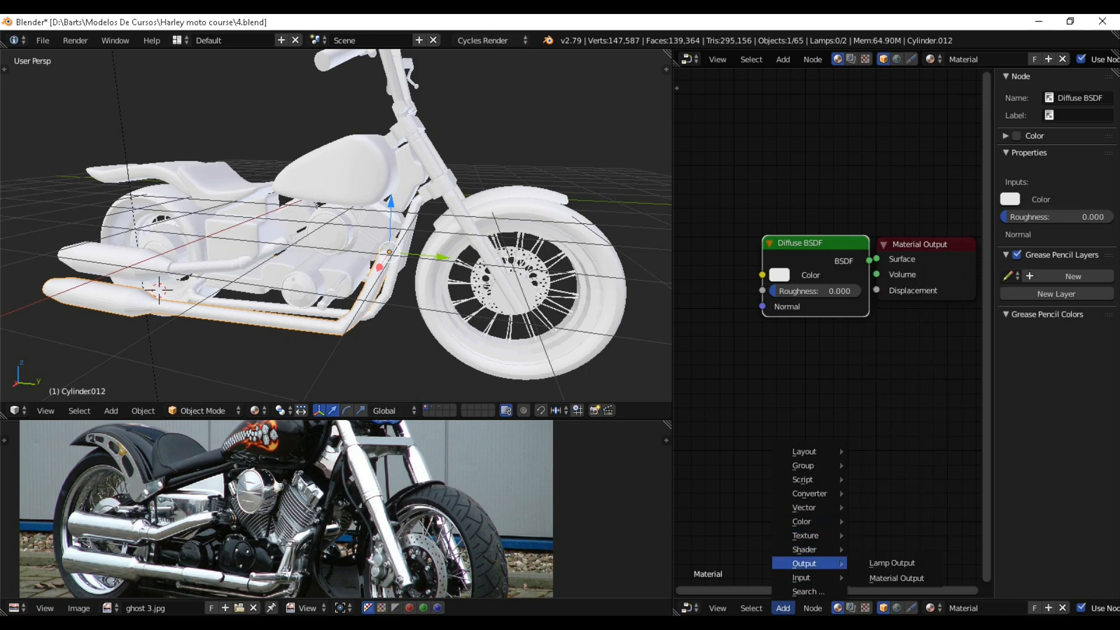
pyautogui.moveTo(804, 550)
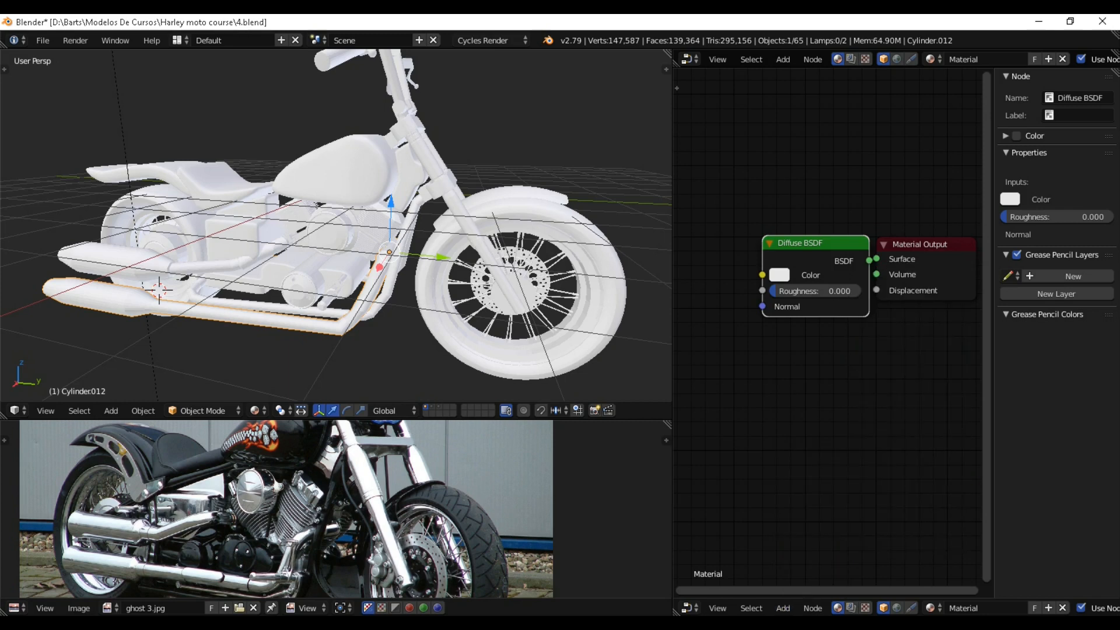
pyautogui.hotkey('shift', 'a')
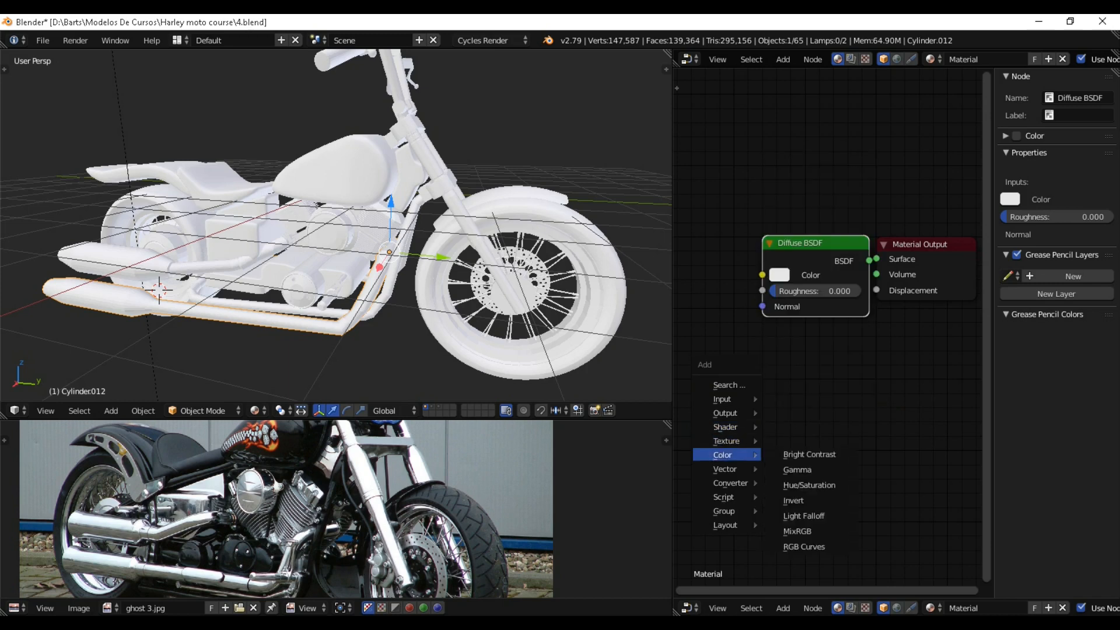
pyautogui.moveTo(726, 426)
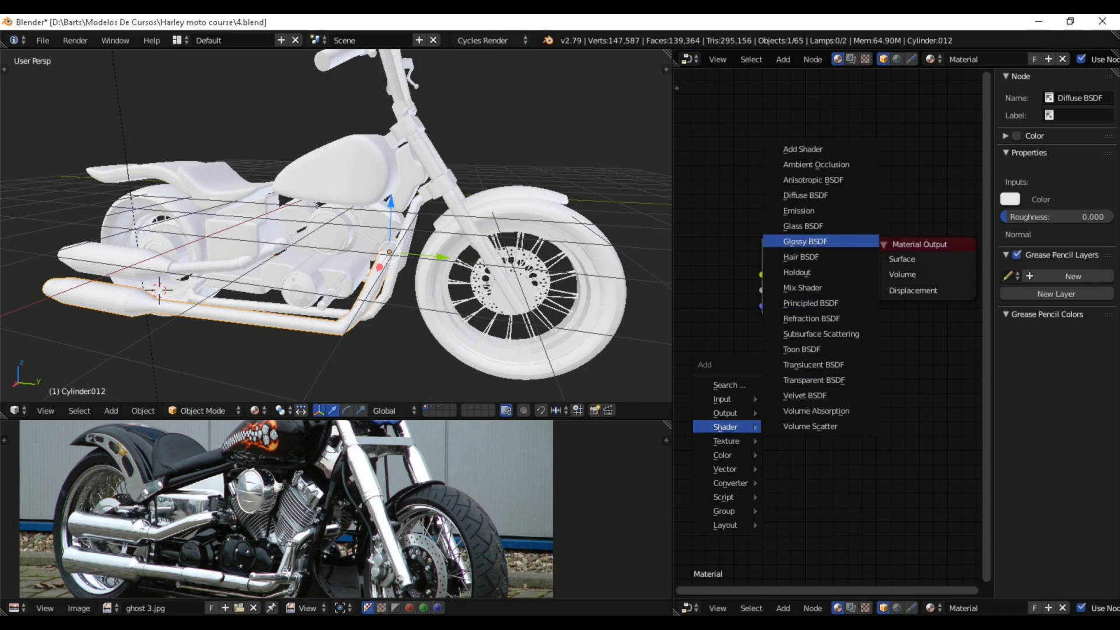
pyautogui.click(805, 241)
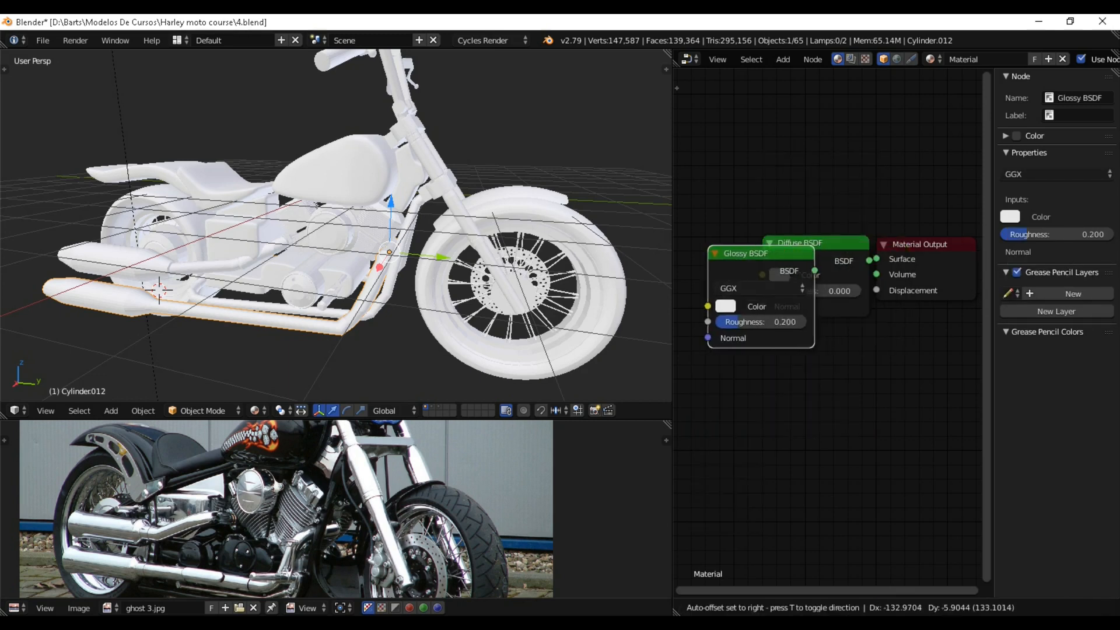
pyautogui.click(770, 279)
pyautogui.moveTo(764, 257); pyautogui.dragTo(824, 241, button='middle')
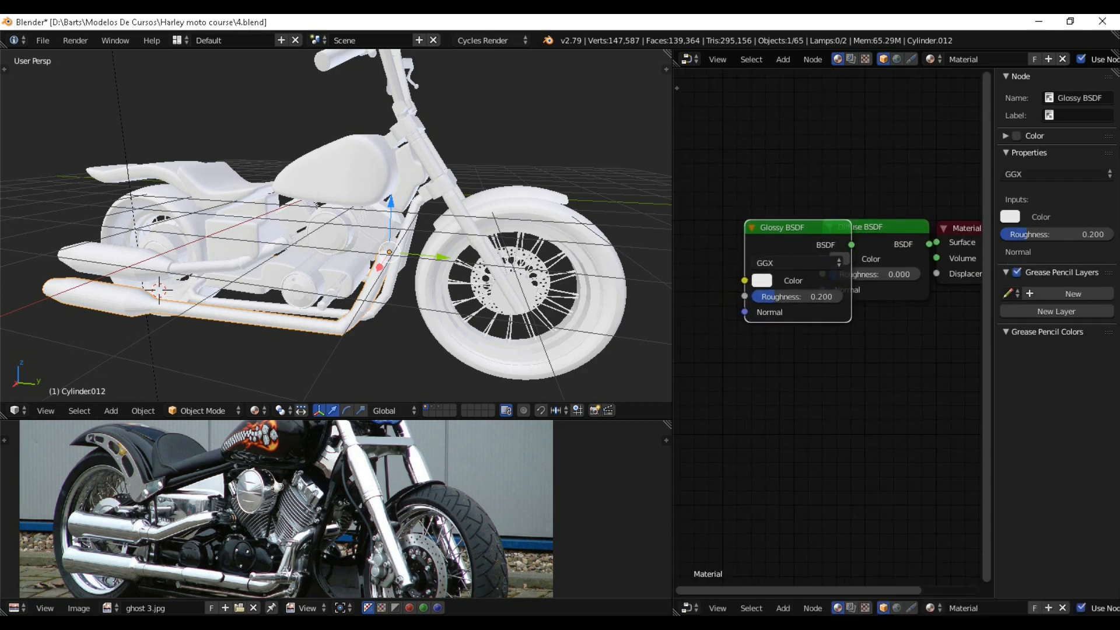
pyautogui.moveTo(816, 236); pyautogui.dragTo(766, 241)
# Delete the Diffuse BSDF node from the exhaust pipe's material.
pyautogui.click(873, 231)
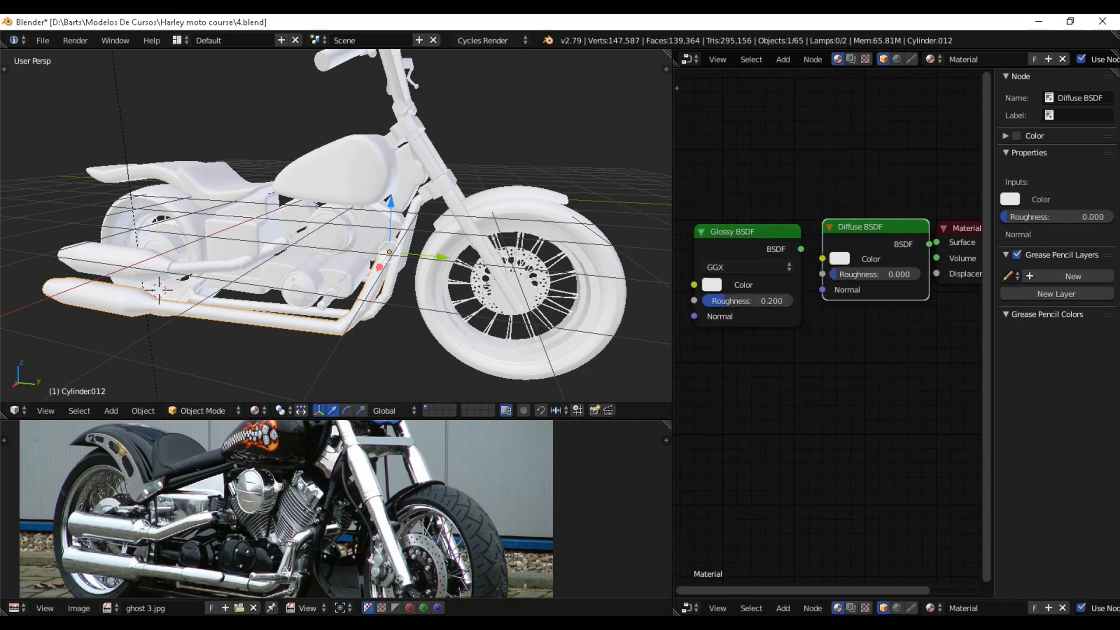
pyautogui.moveTo(873, 231); pyautogui.dragTo(865, 222)
pyautogui.press('x')
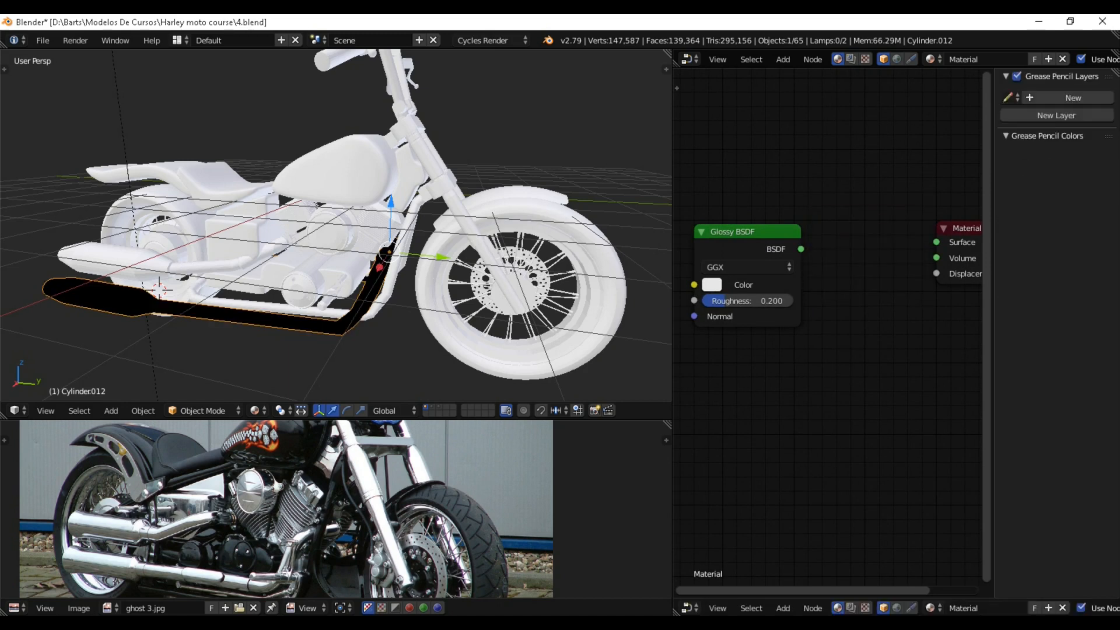
# Connect the Glossy BSDF output to the Surface input of the Material Output and move the shader node closer to it.
pyautogui.moveTo(749, 232); pyautogui.dragTo(936, 242)
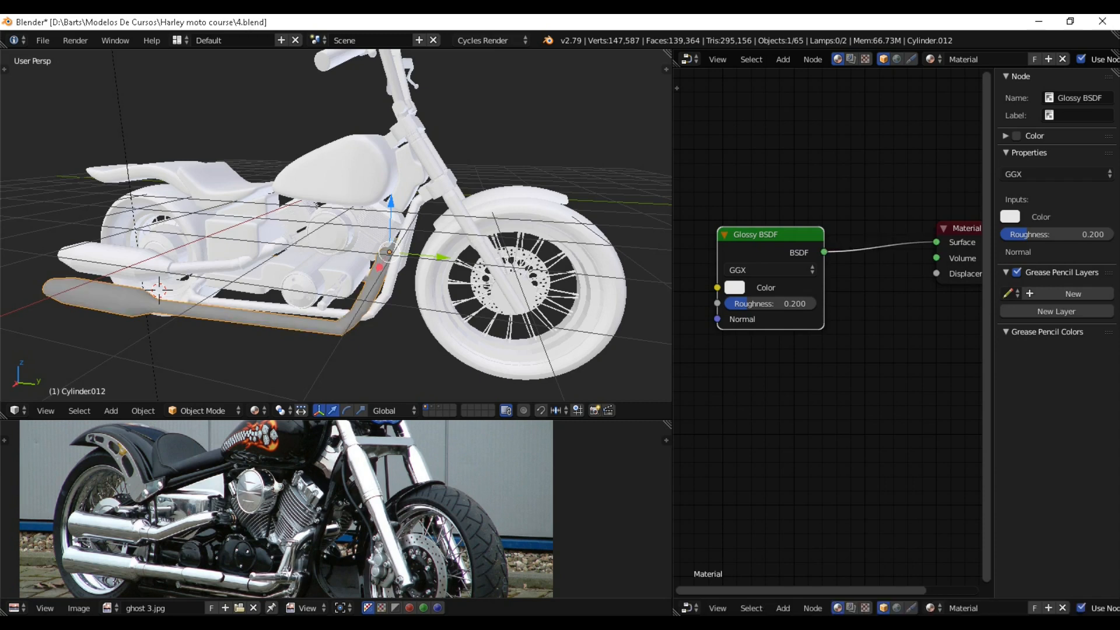
pyautogui.moveTo(927, 251); pyautogui.dragTo(892, 248, button='middle')
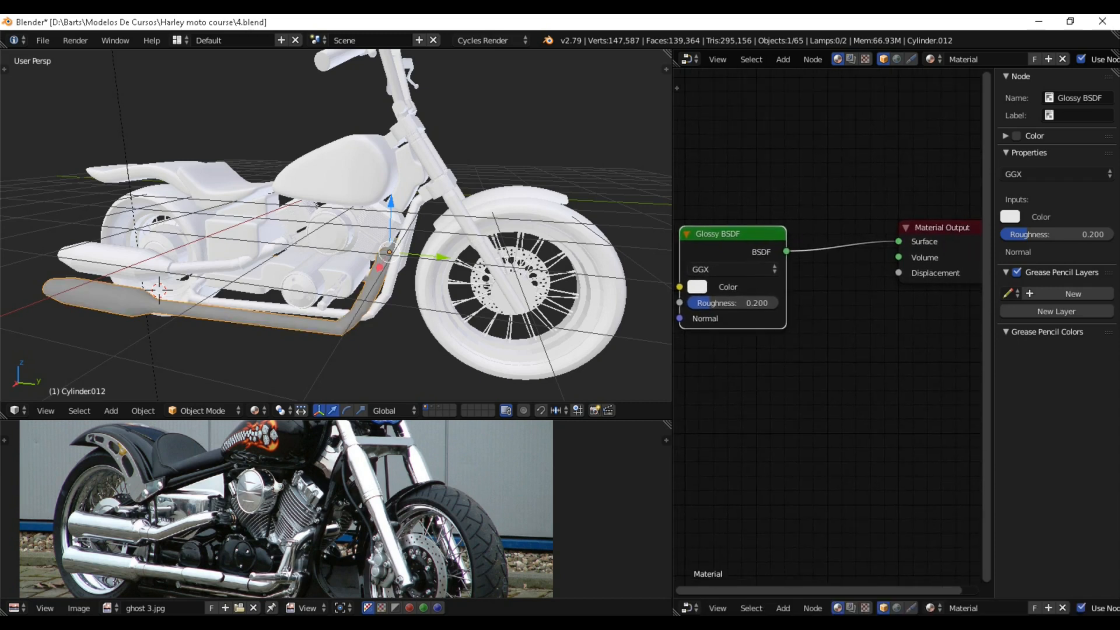
pyautogui.moveTo(736, 234); pyautogui.dragTo(768, 235)
pyautogui.scroll(1, 816, 262)
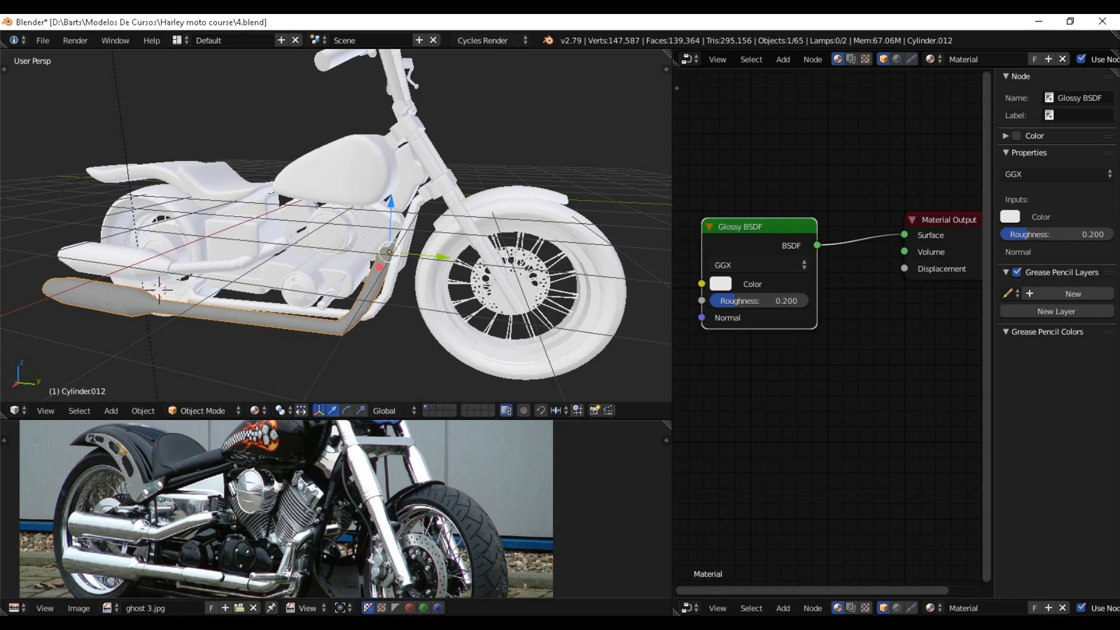
# Split the node editor area horizontally and switch the upper part to the Properties editor.
pyautogui.moveTo(1111, 67); pyautogui.dragTo(1111, 165)
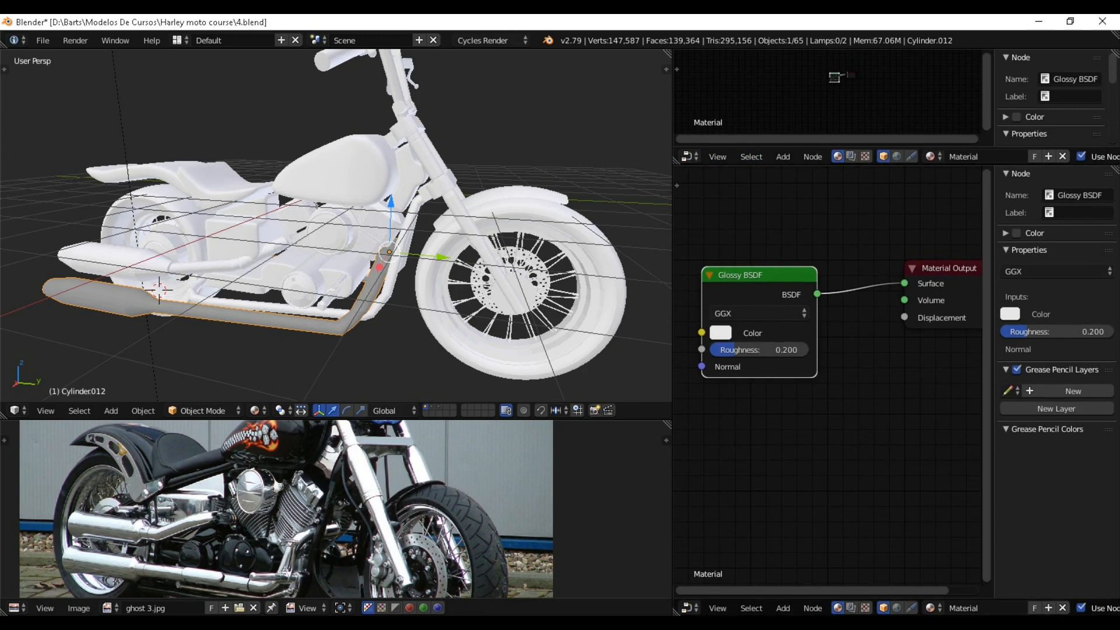
pyautogui.click(689, 156)
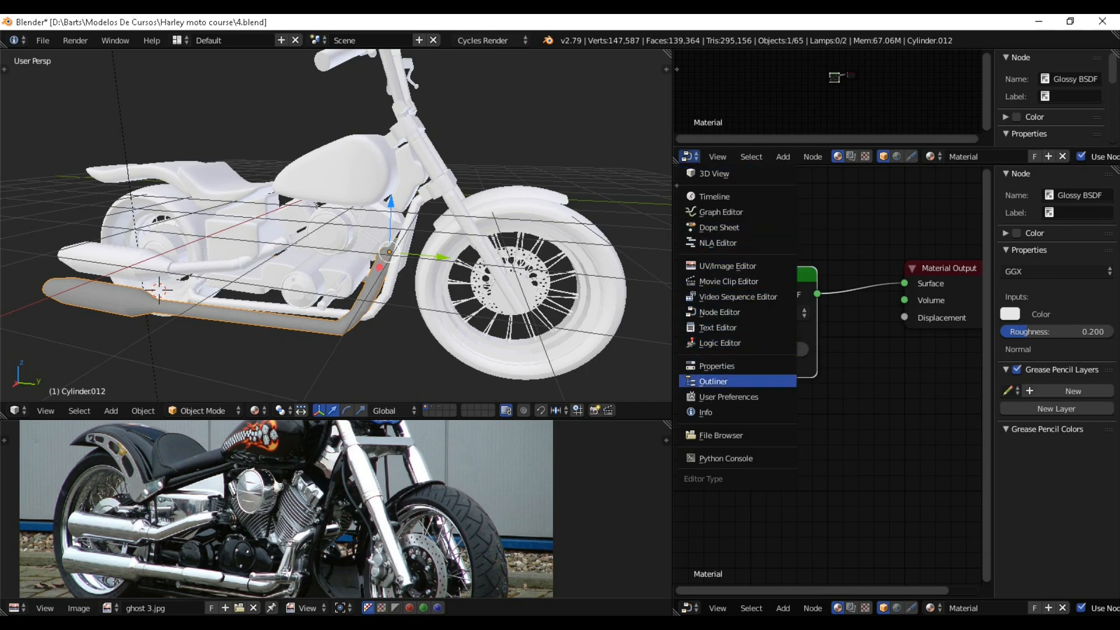
pyautogui.click(723, 366)
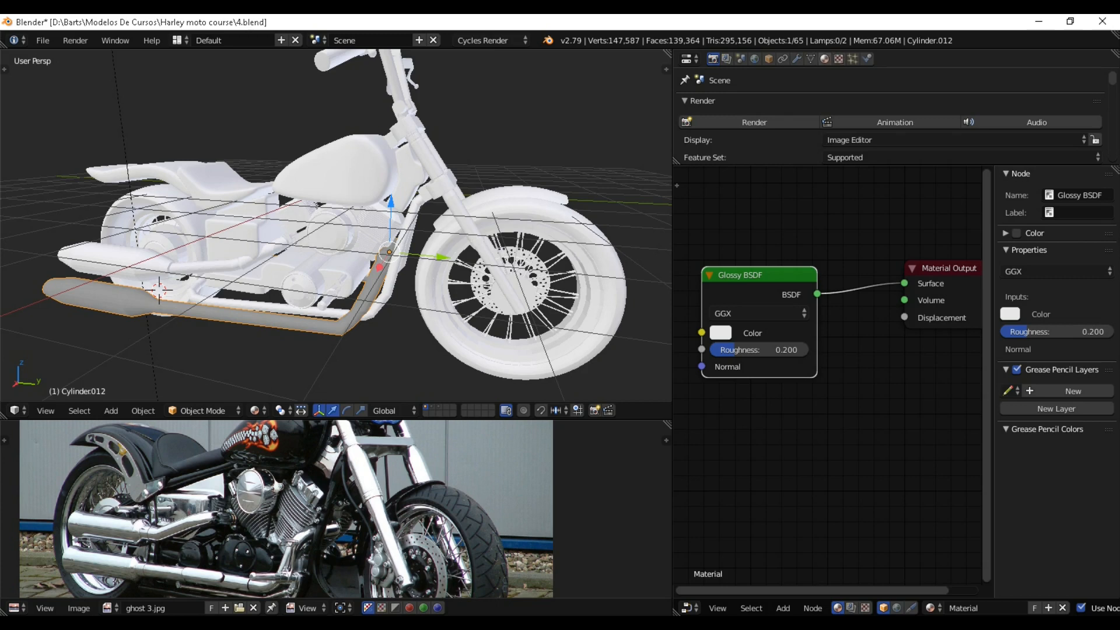
# Show the exhaust pipe's material properties and expand the material preview.
pyautogui.click(824, 58)
pyautogui.scroll(-4, 892, 110)
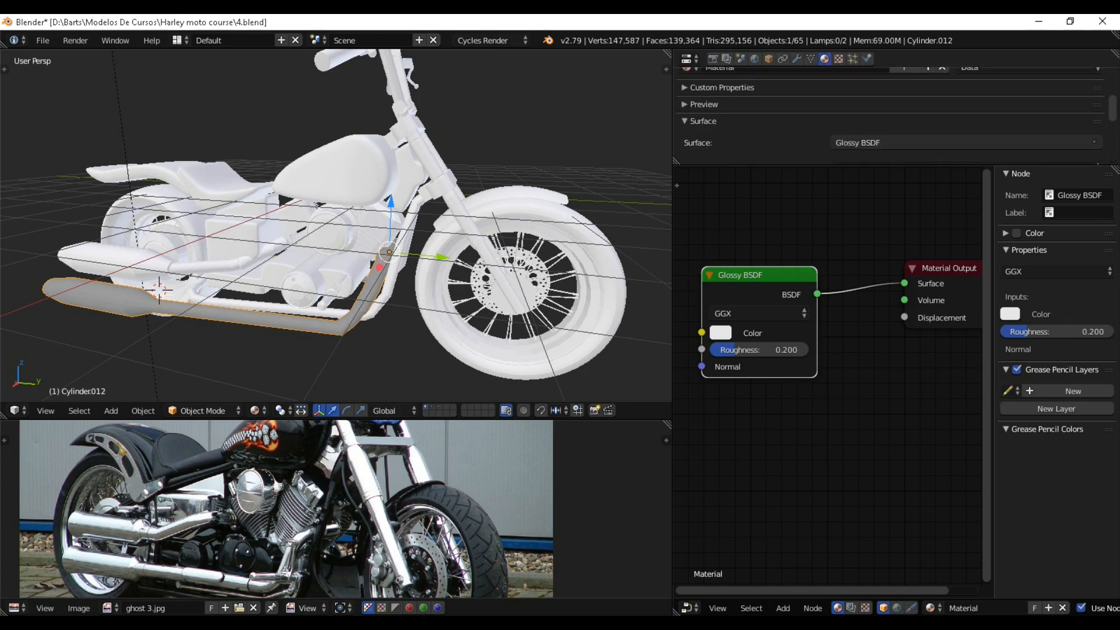
pyautogui.click(704, 104)
pyautogui.scroll(-1, 875, 116)
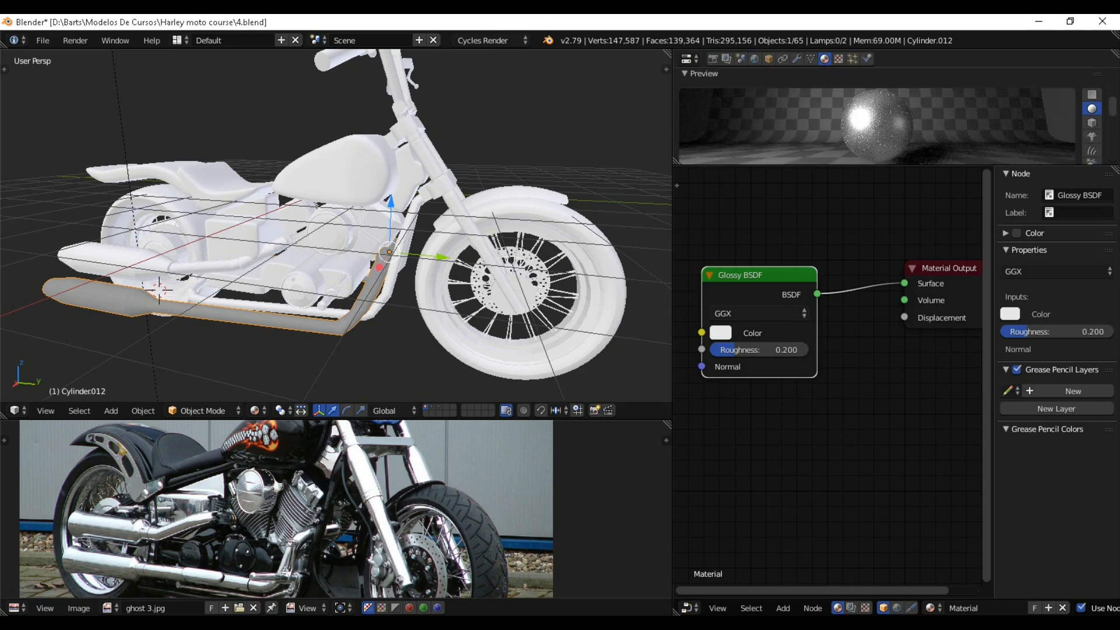
pyautogui.scroll(-1, 875, 117)
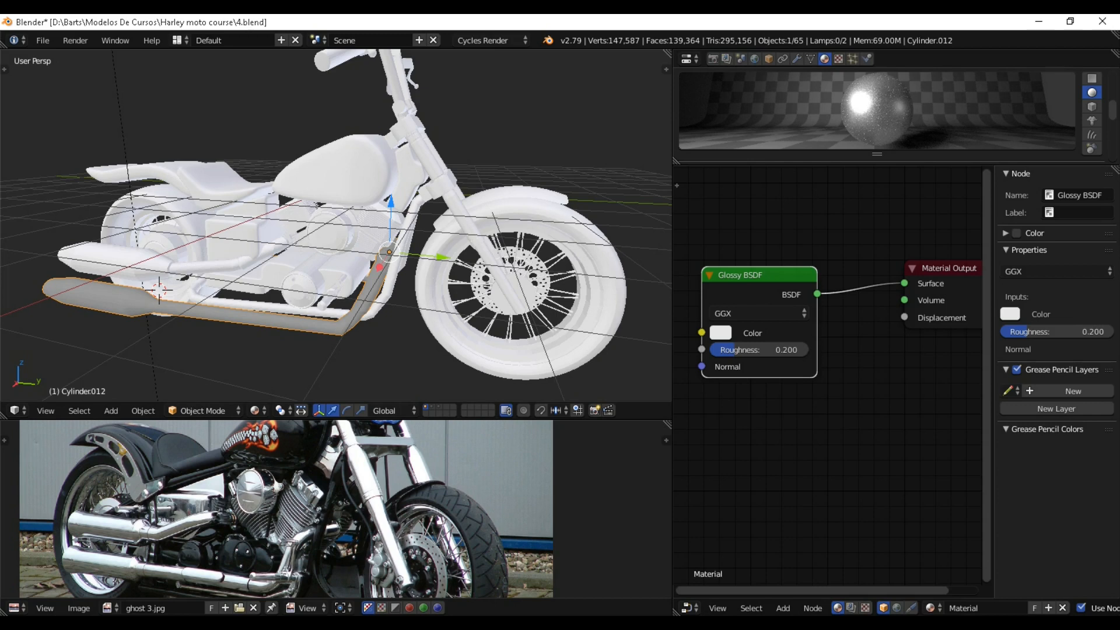
# Set the roughness of the lower exhaust pipe's Glossy BSDF to 0.117.
pyautogui.moveTo(752, 350); pyautogui.dragTo(765, 350)
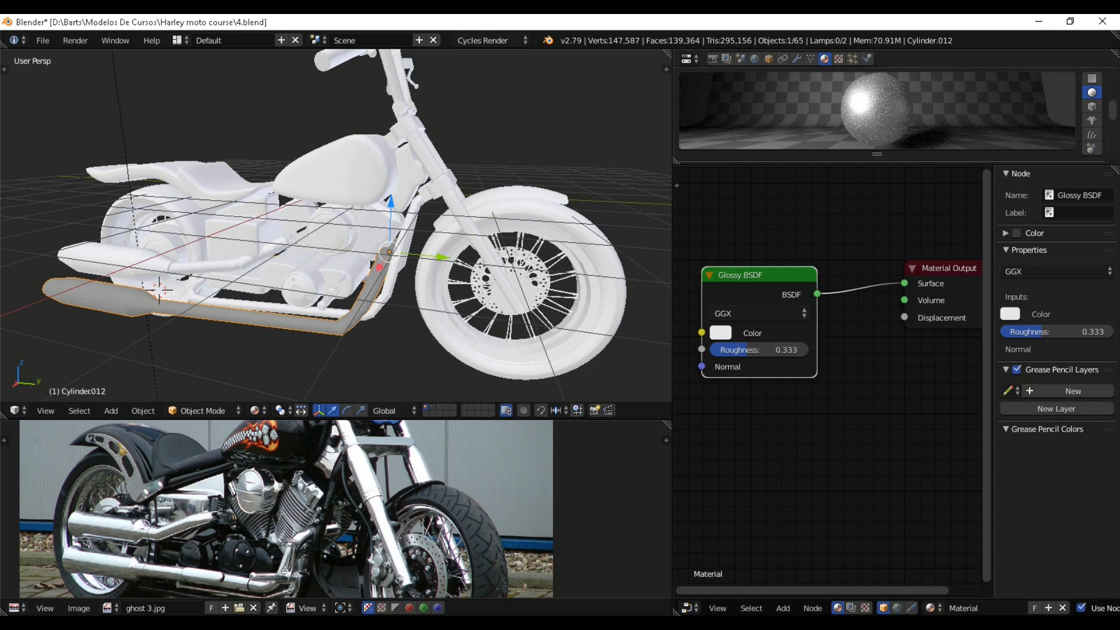
pyautogui.scroll(-1, 896, 115)
pyautogui.scroll(4, 895, 116)
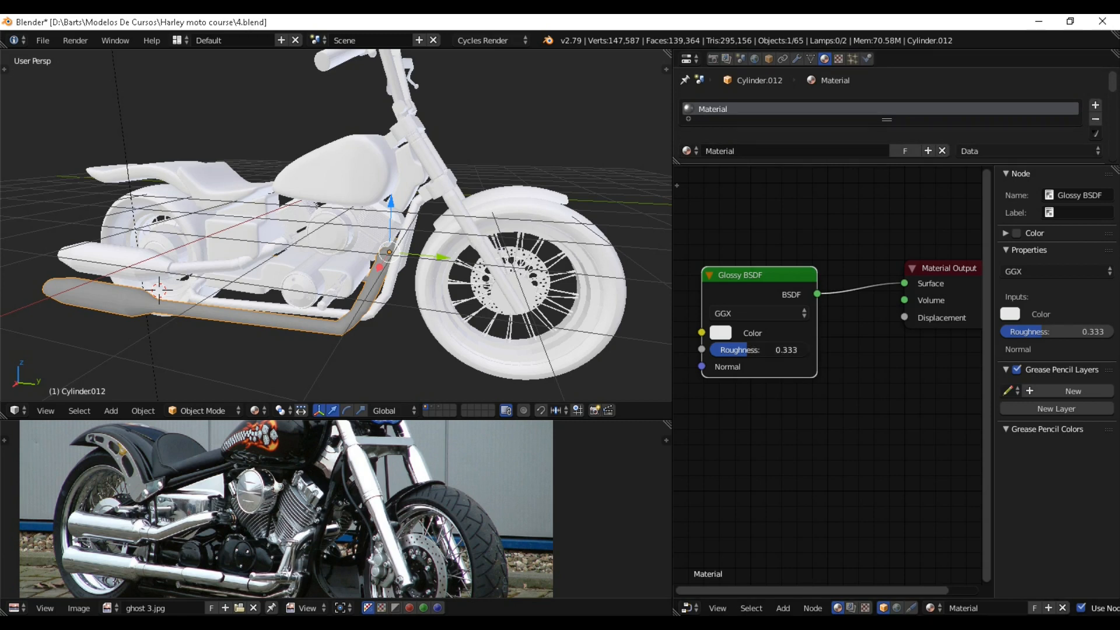
pyautogui.moveTo(743, 349); pyautogui.dragTo(713, 349)
pyautogui.moveTo(736, 349); pyautogui.dragTo(721, 349)
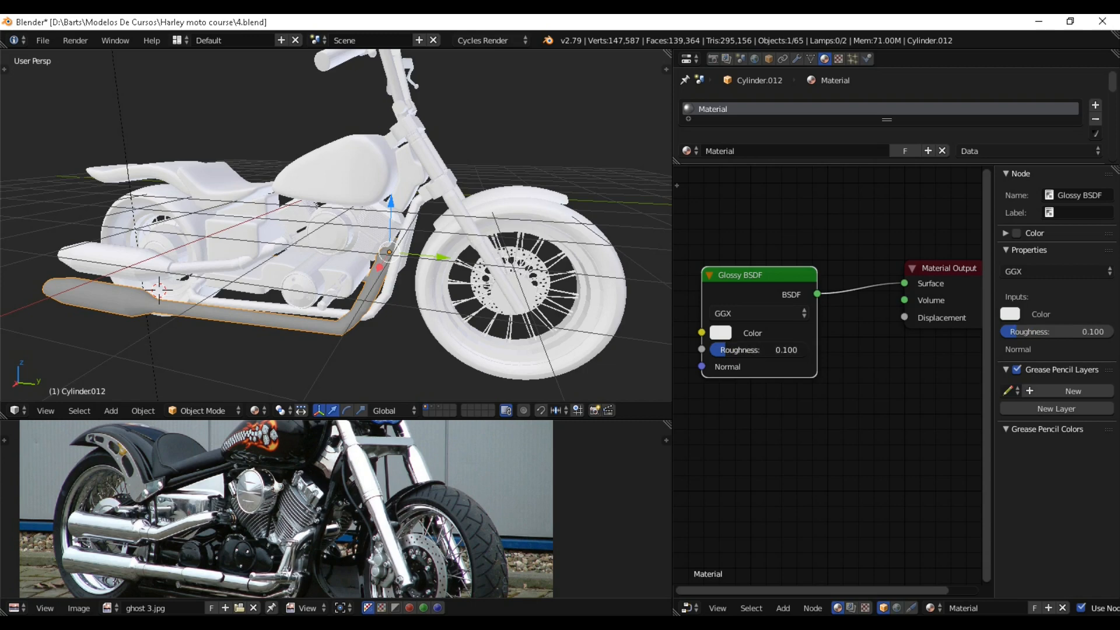
pyautogui.moveTo(720, 350); pyautogui.dragTo(722, 349)
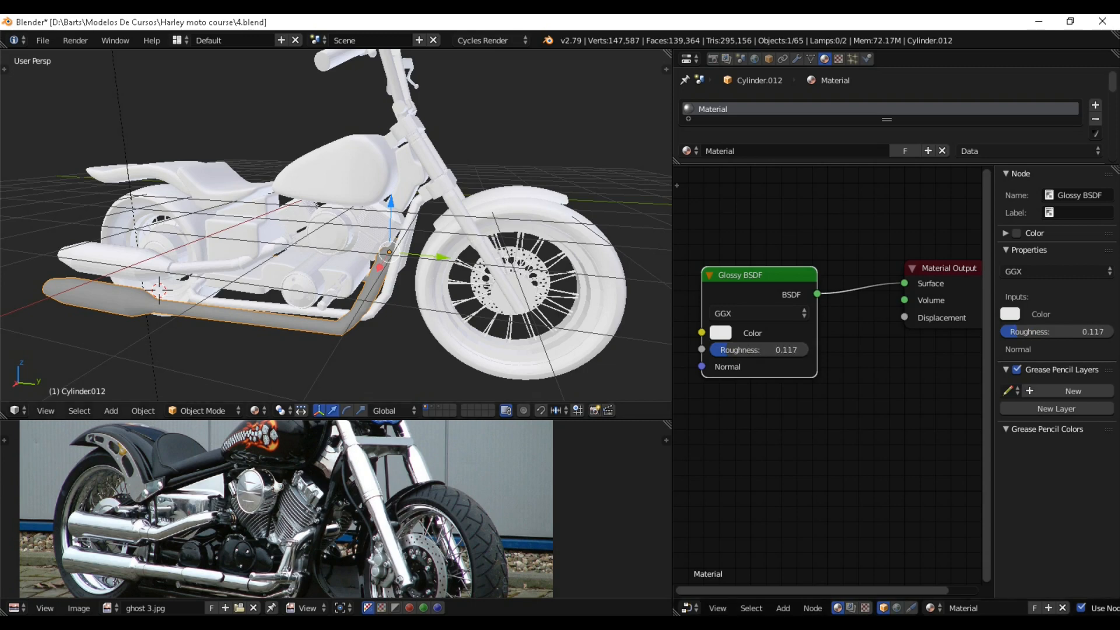
# Create a new material for the upper exhaust pipe and delete its Diffuse BSDF node.
pyautogui.rightClick(139, 259)
pyautogui.moveTo(175, 263); pyautogui.dragTo(234, 240, button='middle')
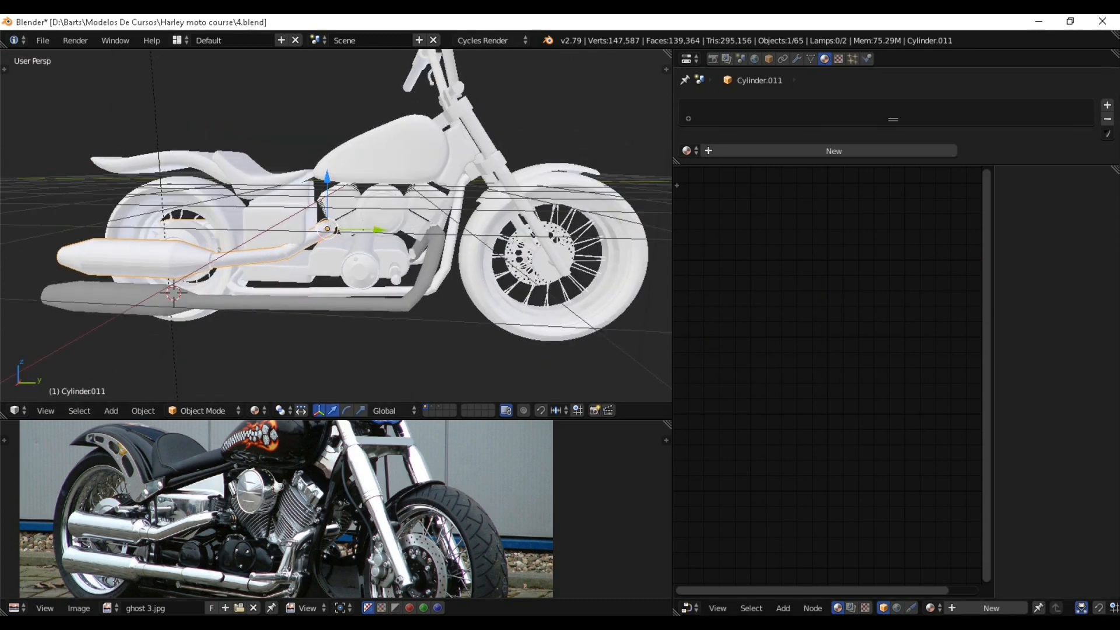
pyautogui.click(991, 608)
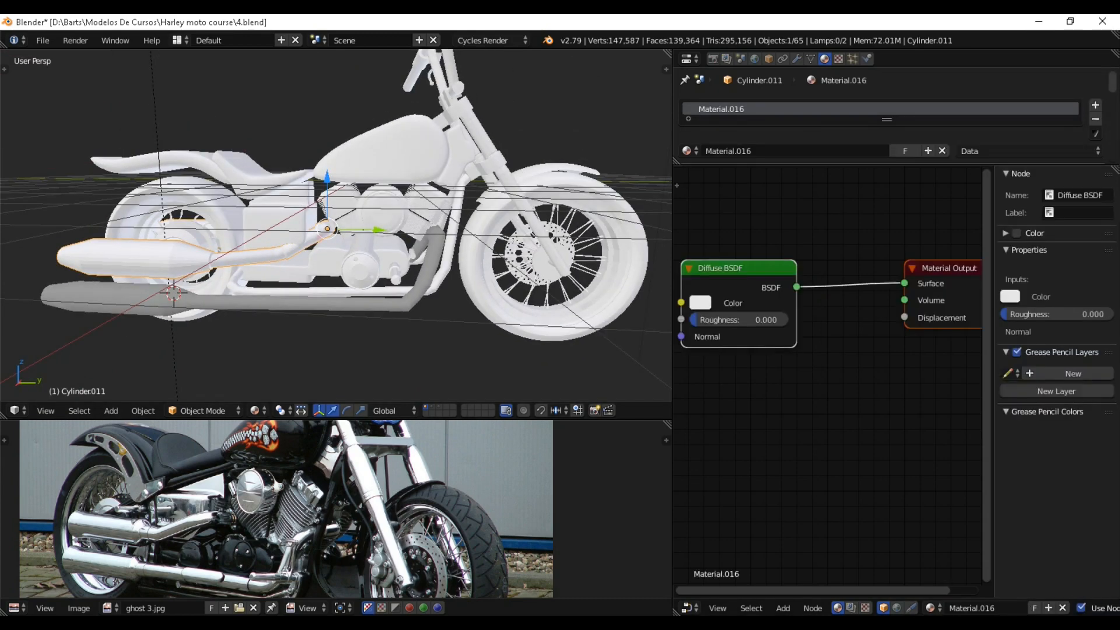
pyautogui.click(744, 269)
pyautogui.press('x')
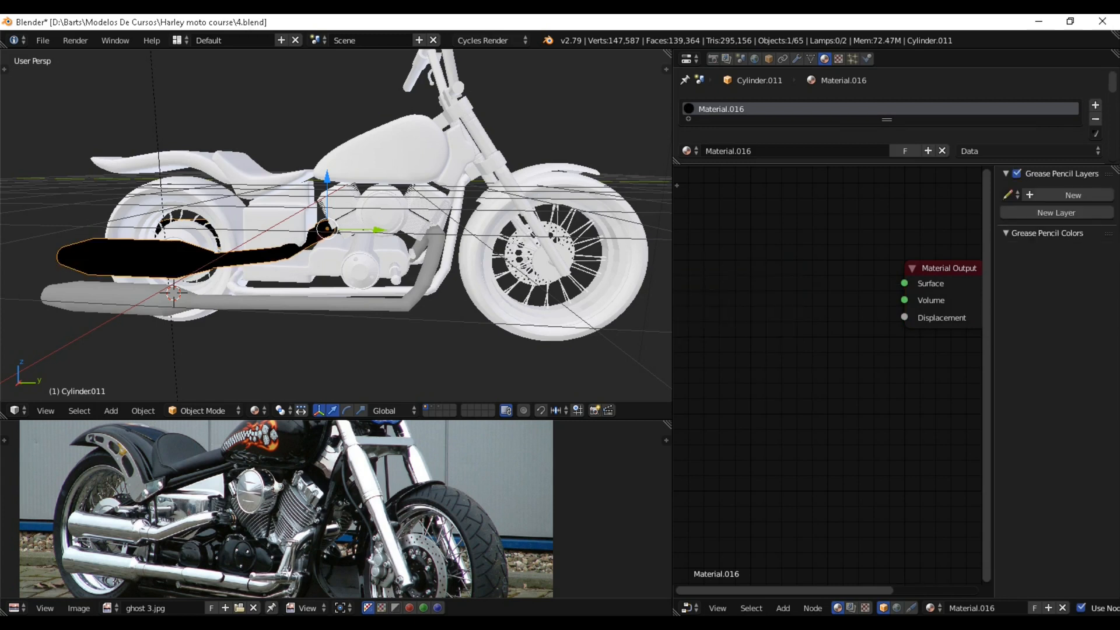
# Add a Glossy BSDF shader to the upper exhaust material and connect it to the Material Output's Surface input.
pyautogui.hotkey('shift', 'a')
pyautogui.moveTo(732, 317)
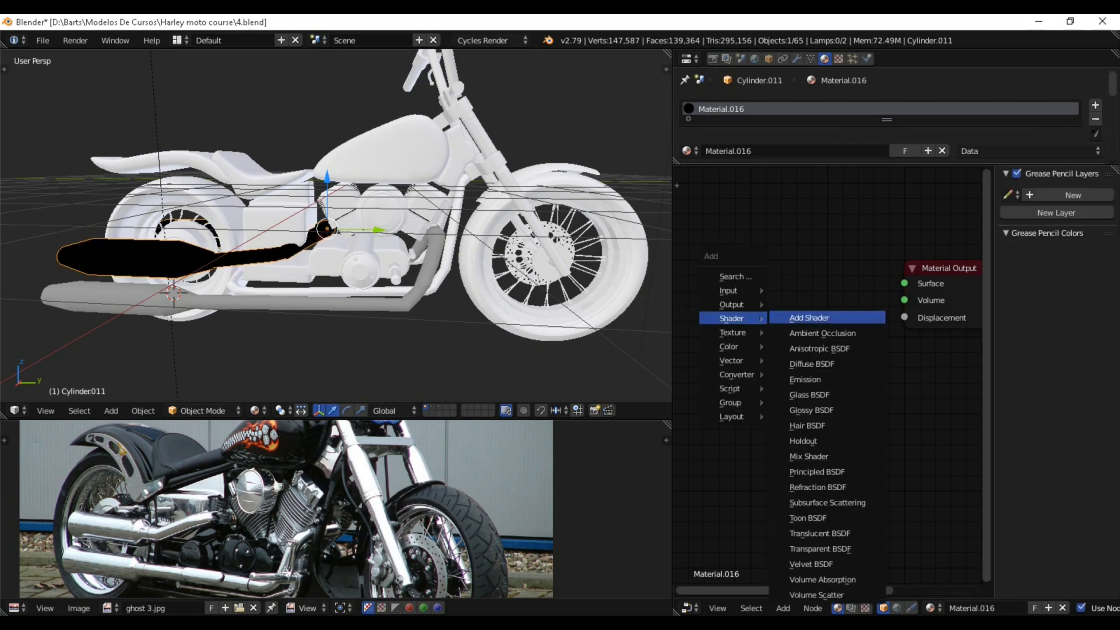
pyautogui.click(811, 410)
pyautogui.click(761, 274)
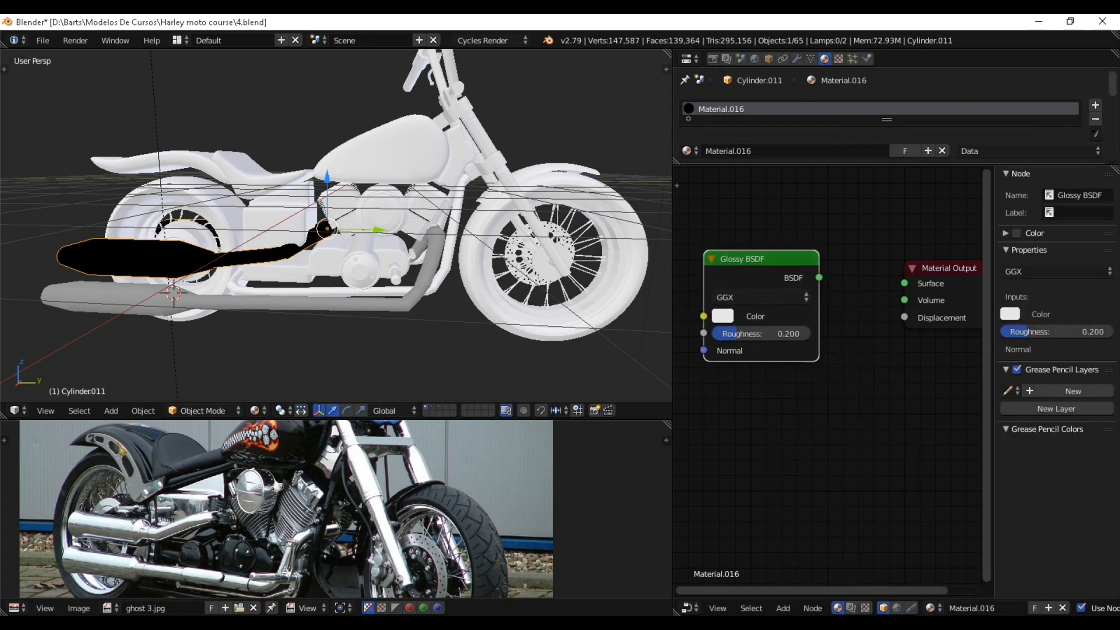
pyautogui.moveTo(818, 277); pyautogui.dragTo(904, 283)
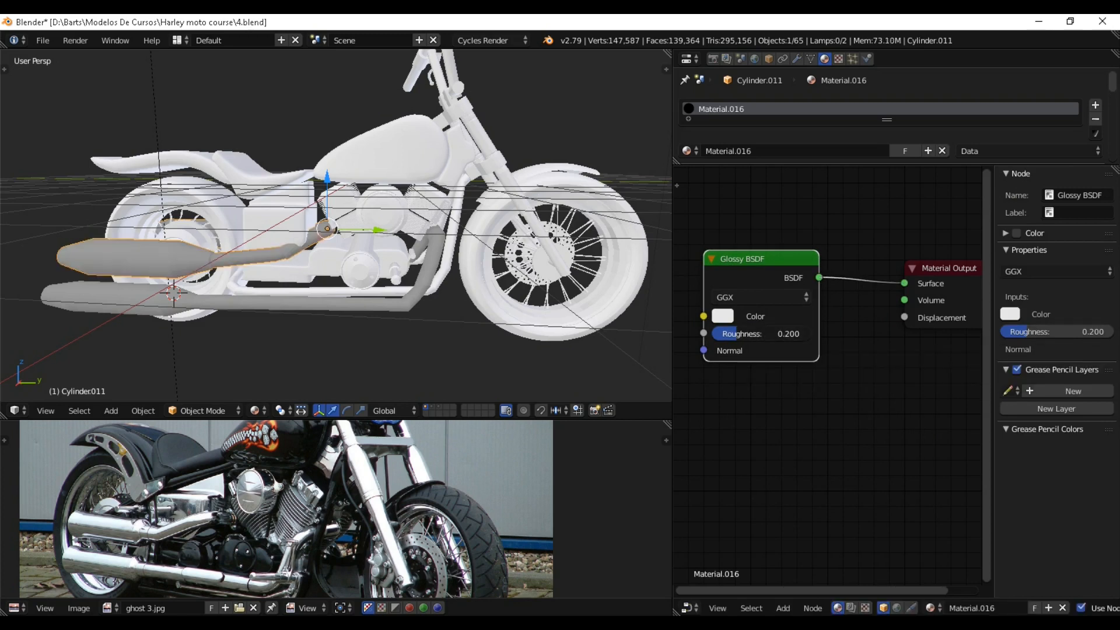
# Set the upper exhaust's Glossy BSDF roughness to 0.292 and check the material preview.
pyautogui.moveTo(758, 333); pyautogui.dragTo(767, 333)
pyautogui.scroll(-4, 886, 116)
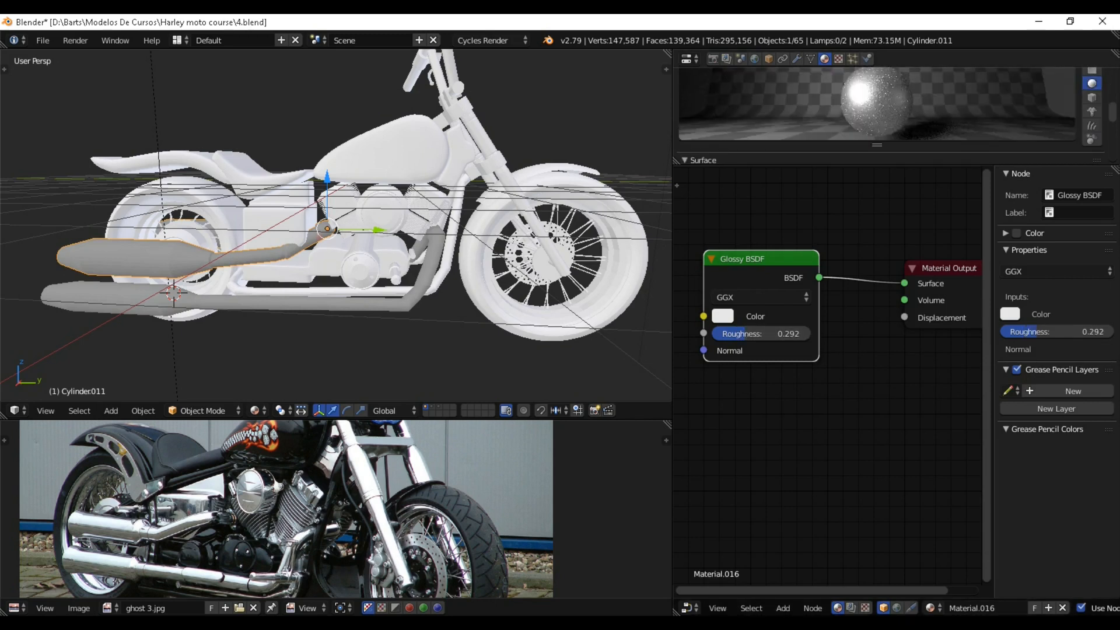
pyautogui.scroll(4, 892, 111)
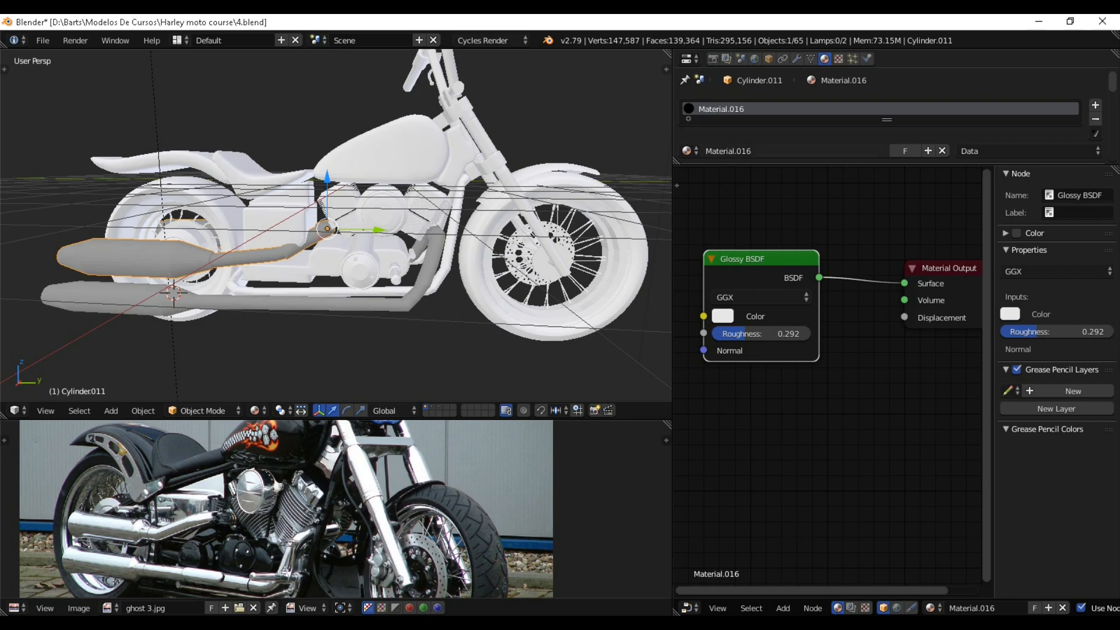
pyautogui.scroll(-3, 886, 117)
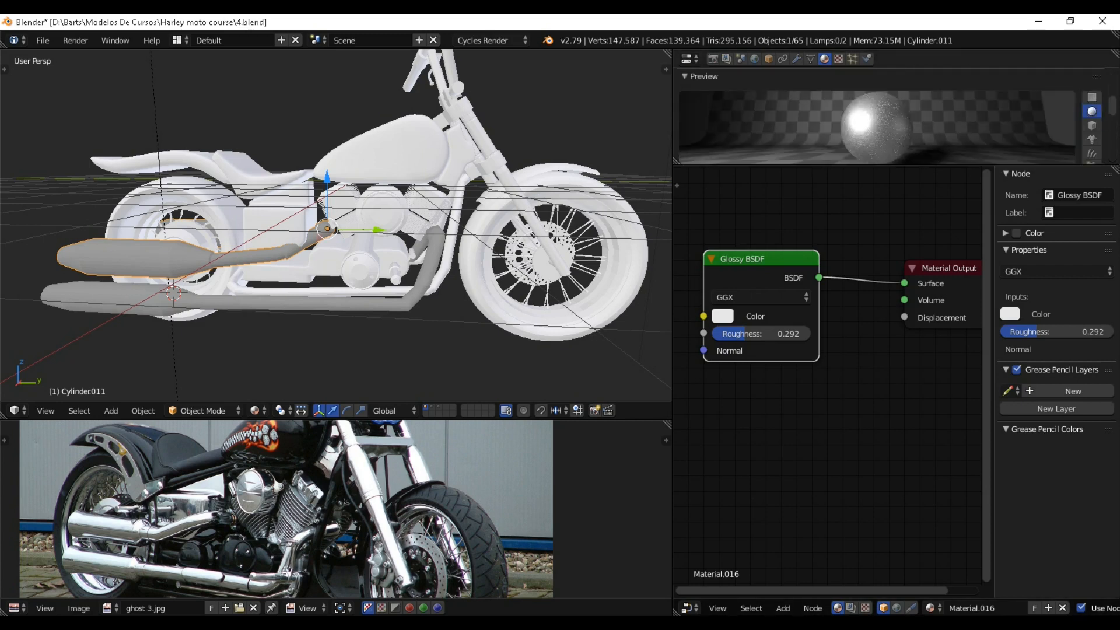
pyautogui.scroll(4, 886, 116)
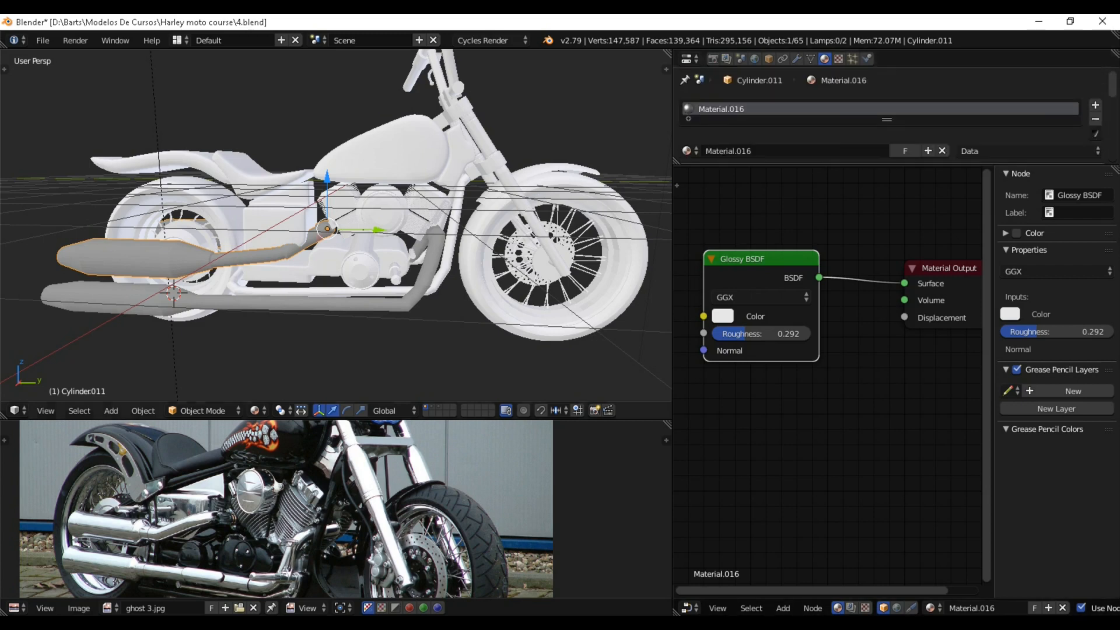
# Create a new material for the front brake disc and delete its Diffuse BSDF node.
pyautogui.moveTo(361, 245); pyautogui.dragTo(326, 242, button='middle')
pyautogui.scroll(3, 350, 245)
pyautogui.rightClick(481, 254)
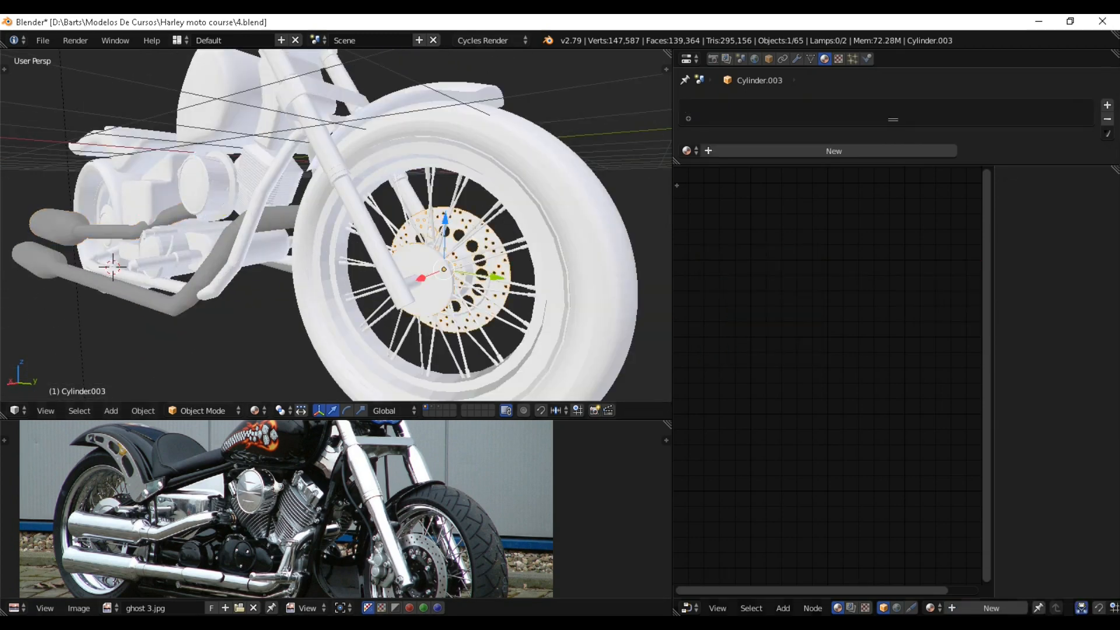
pyautogui.moveTo(481, 254); pyautogui.dragTo(530, 253, button='middle')
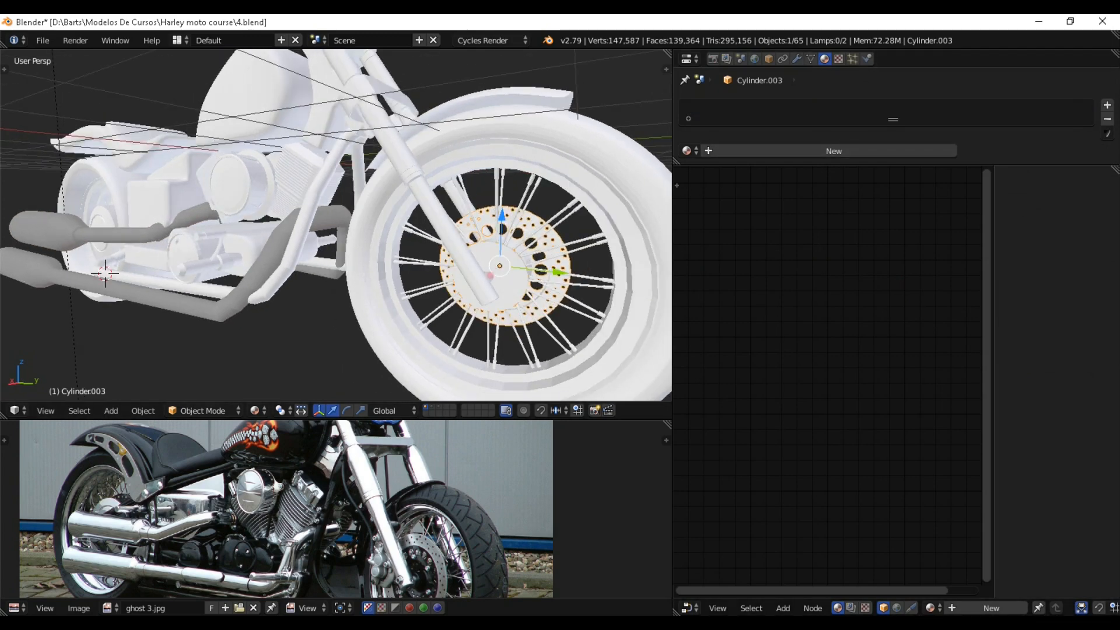
pyautogui.click(991, 608)
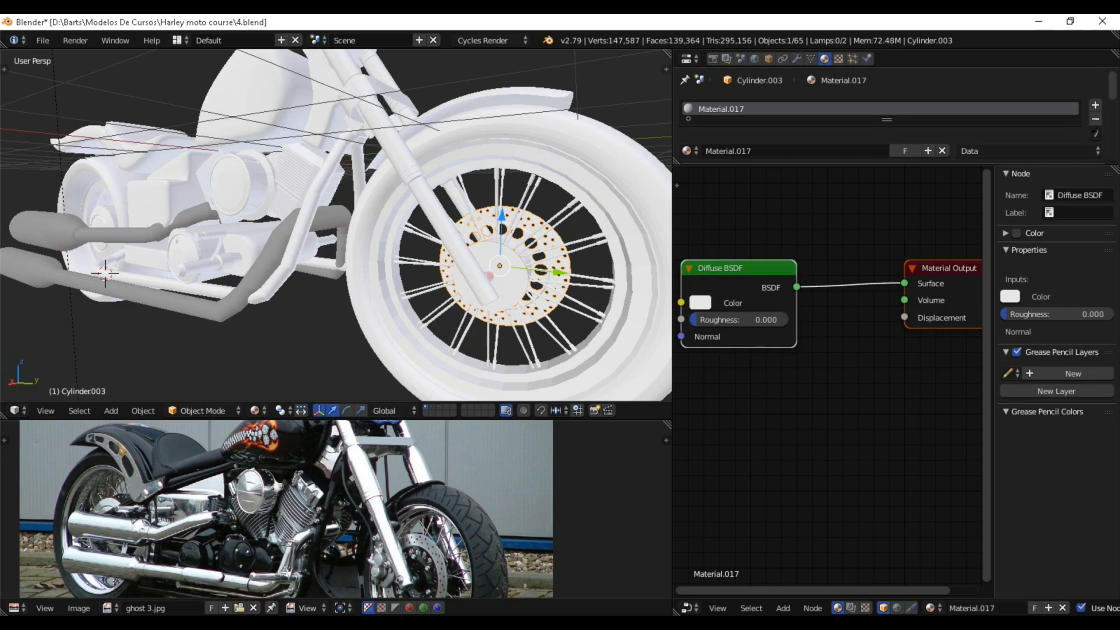
pyautogui.press('g')
pyautogui.press('Return')
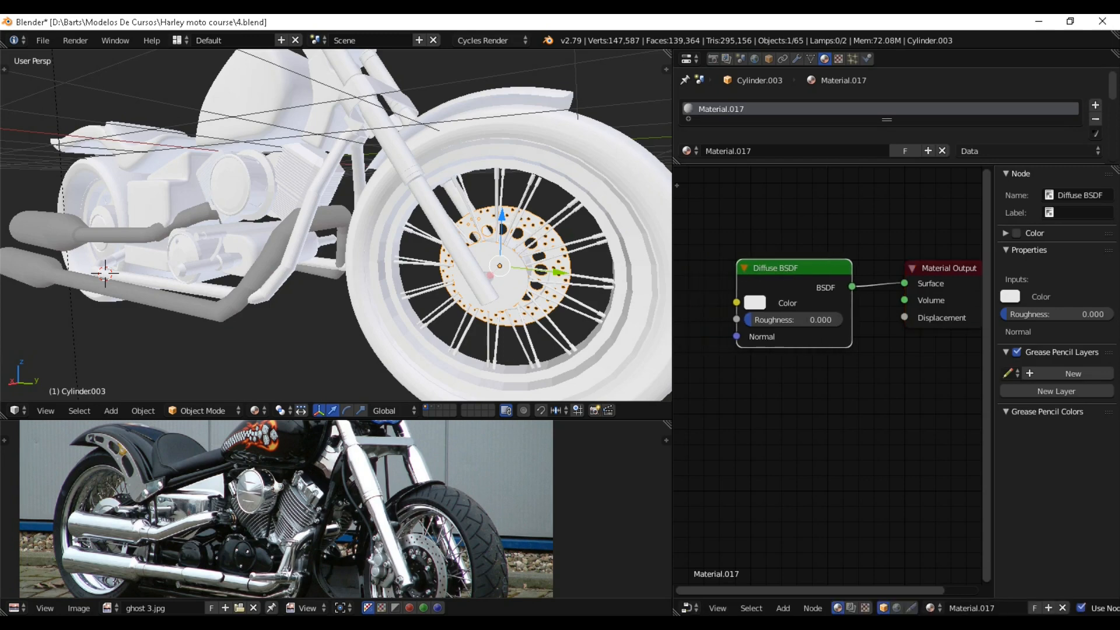
pyautogui.press('x')
# Add a Glossy BSDF with roughness 0.2 to the brake disc material and connect it to the Material Output's Surface input.
pyautogui.hotkey('shift', 'a')
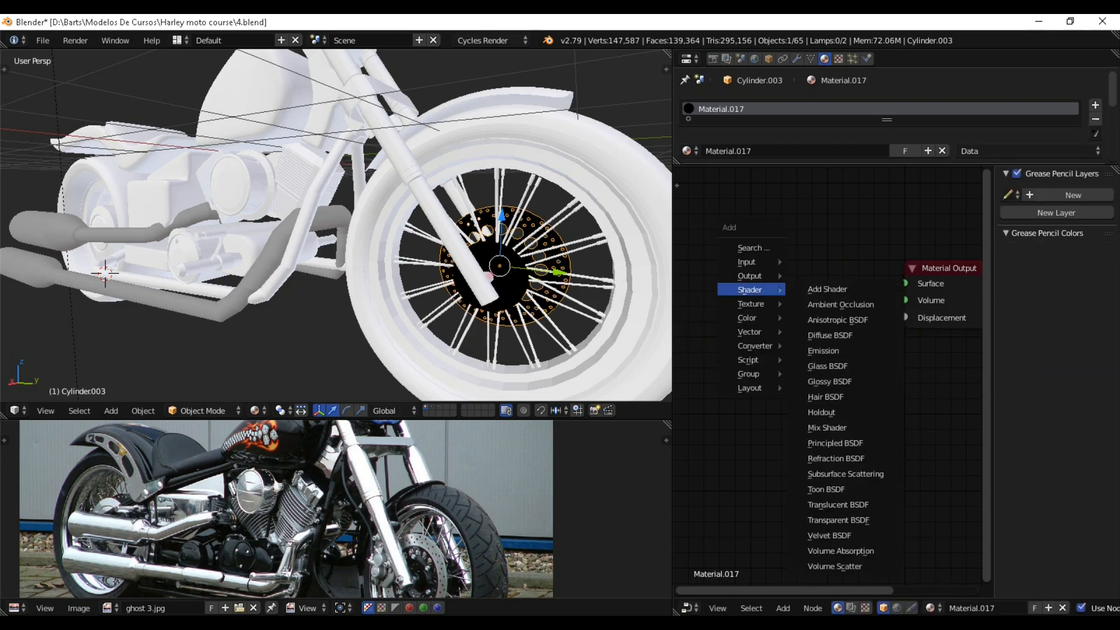
pyautogui.click(829, 381)
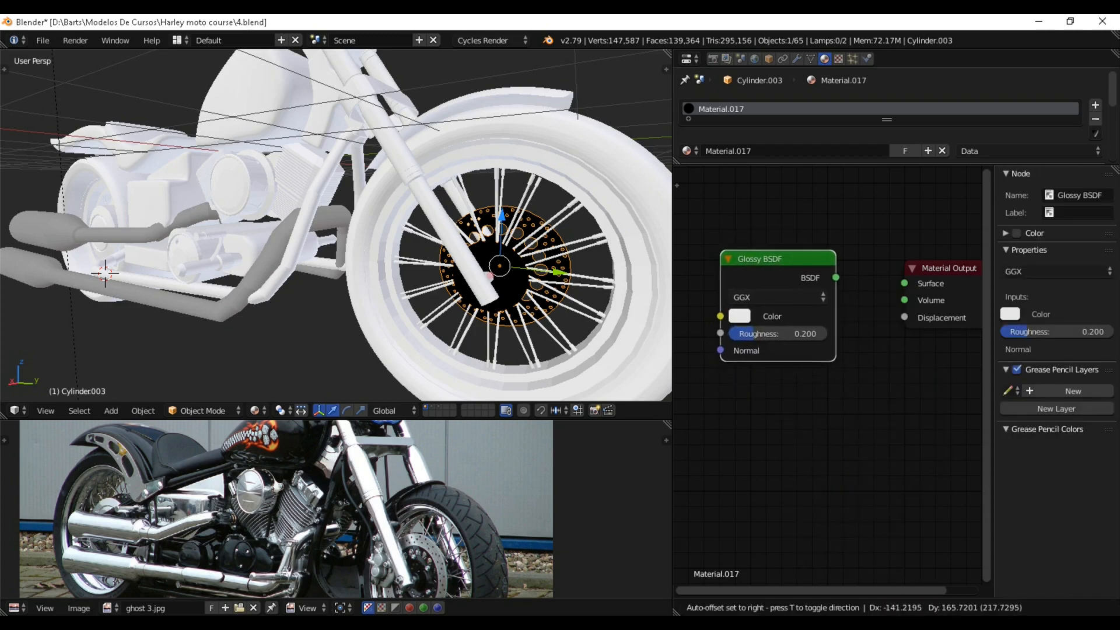
pyautogui.click(722, 252)
pyautogui.moveTo(837, 278); pyautogui.dragTo(904, 284)
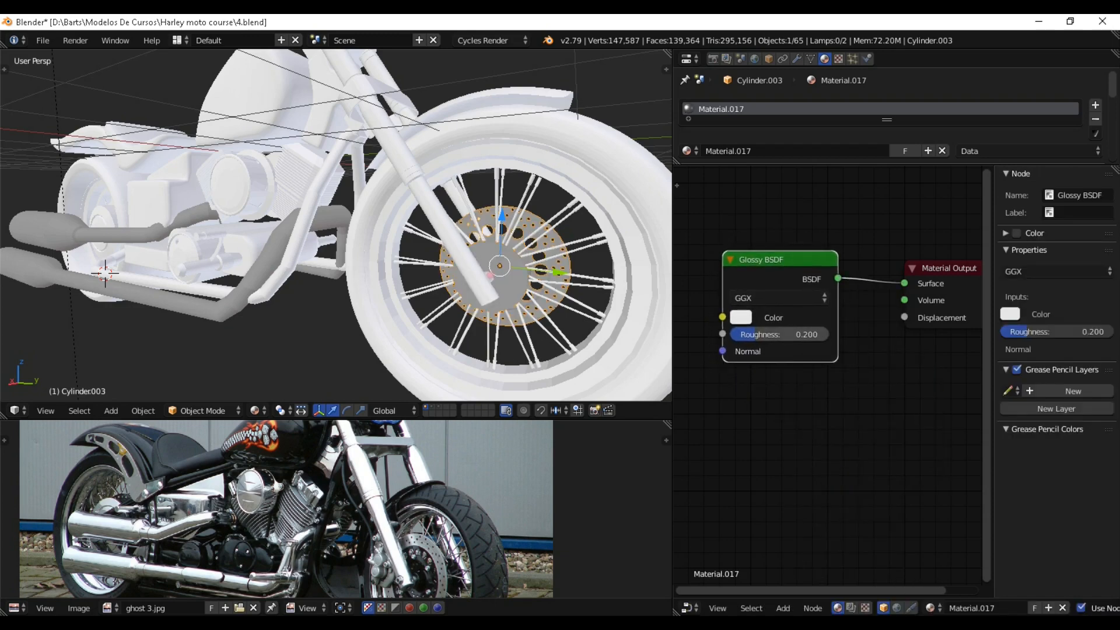
pyautogui.click(779, 334)
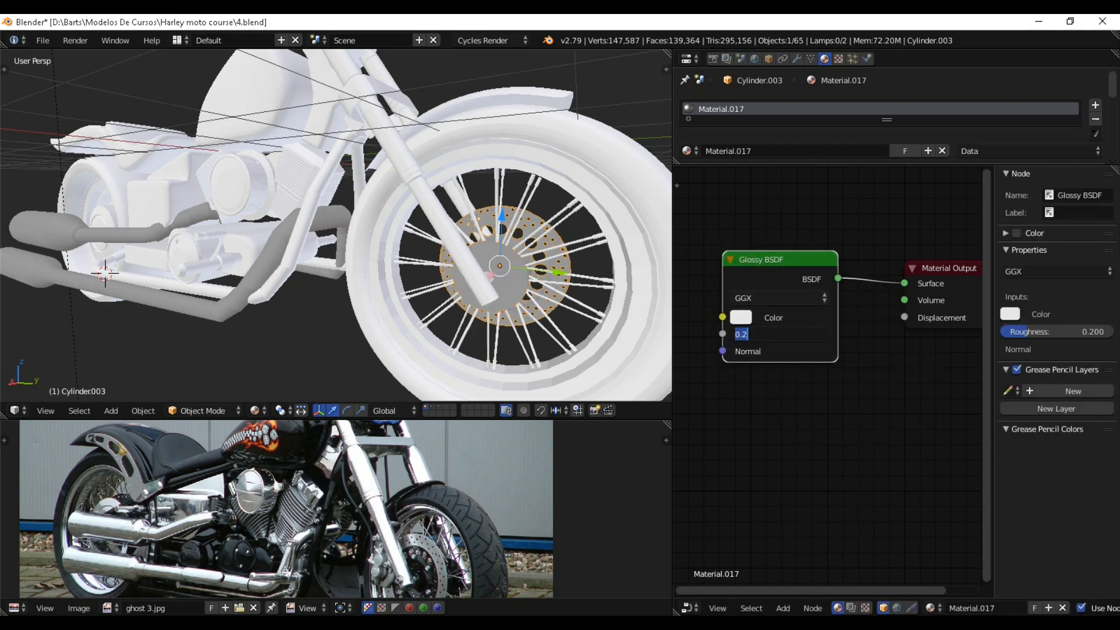
pyautogui.press('Return')
# Select the rear fender, the seat and the handlebar grips together.
pyautogui.moveTo(554, 262); pyautogui.dragTo(524, 218, button='middle')
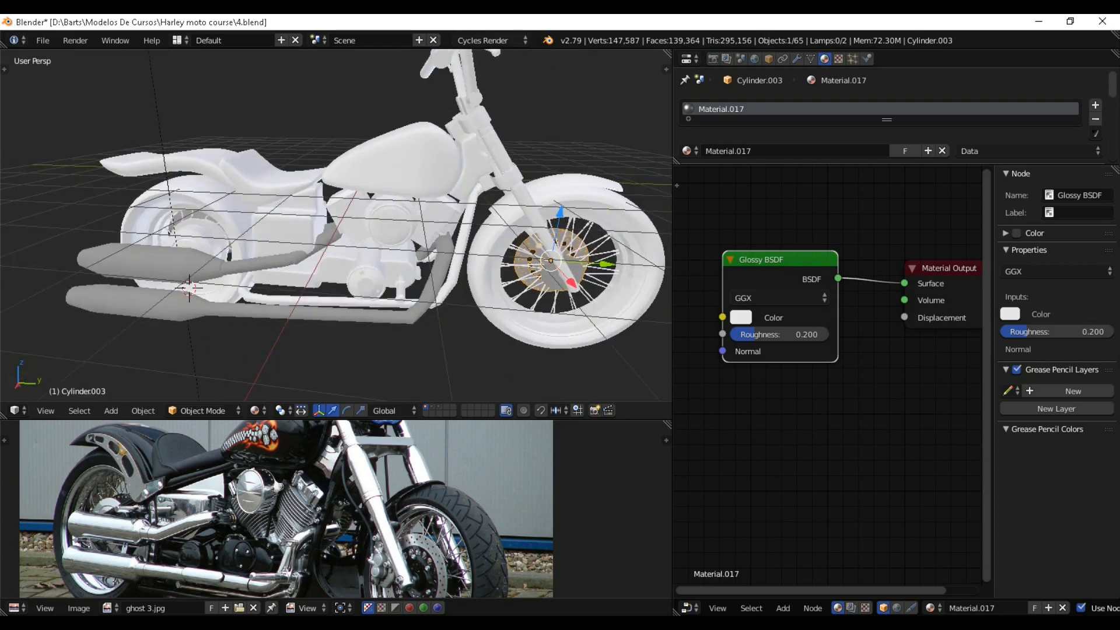
pyautogui.scroll(4, 336, 225)
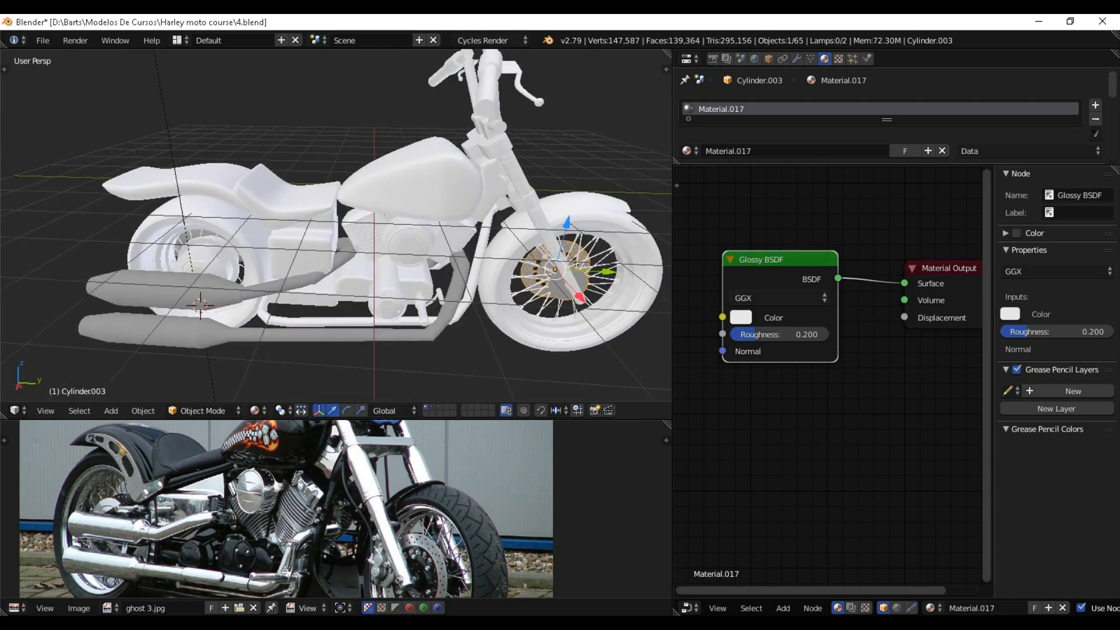
pyautogui.rightClick(140, 166)
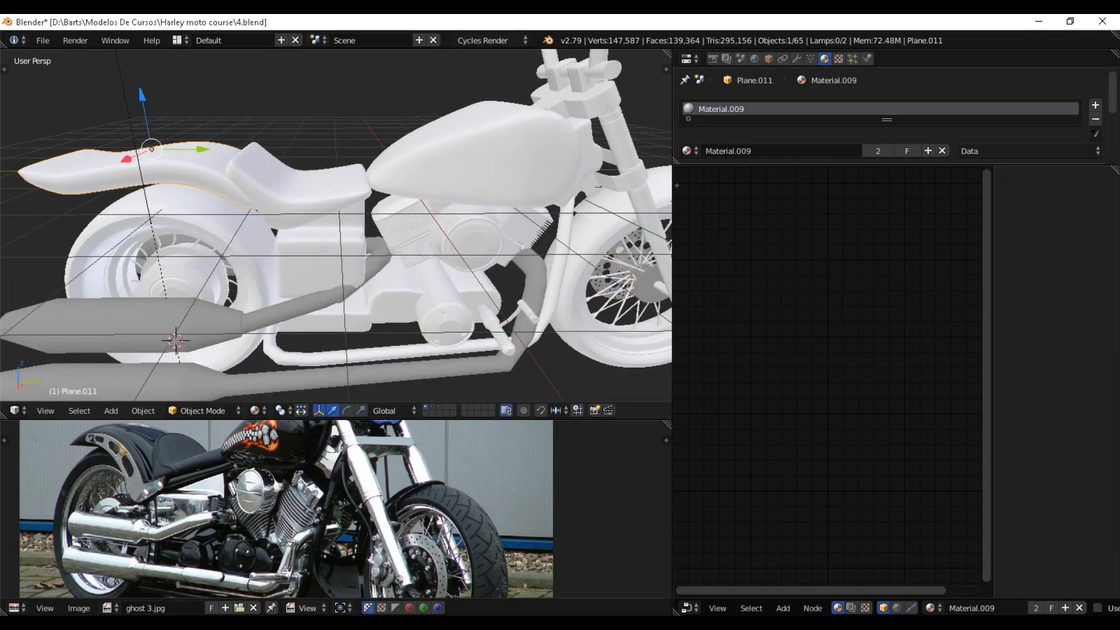
pyautogui.keyDown('shift'); pyautogui.rightClick(301, 185); pyautogui.keyUp('shift')
pyautogui.scroll(-2, 300, 185)
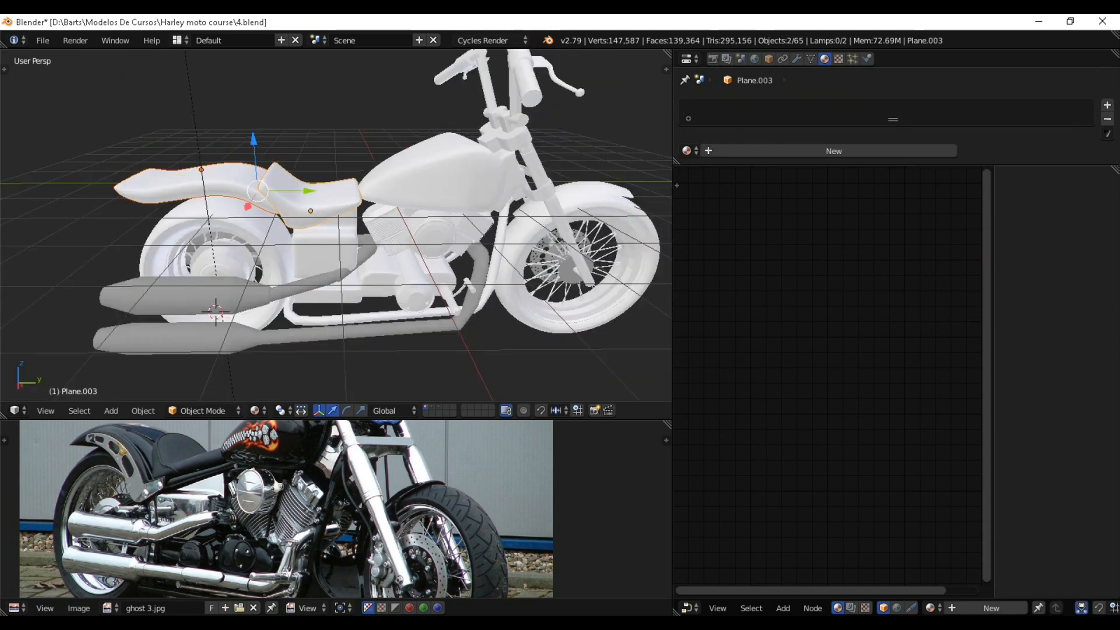
pyautogui.keyDown('shift'); pyautogui.moveTo(300, 185); pyautogui.dragTo(251, 264, button='middle'); pyautogui.keyUp('shift')
pyautogui.scroll(2, 250, 263)
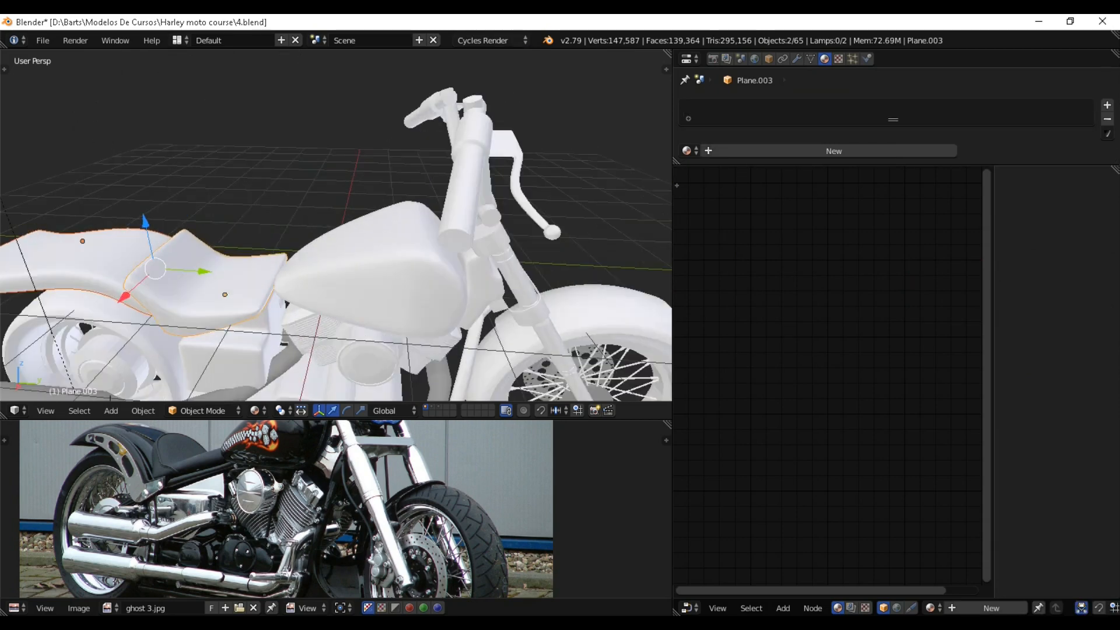
pyautogui.keyDown('shift'); pyautogui.rightClick(465, 190); pyautogui.keyUp('shift')
pyautogui.scroll(-3, 373, 233)
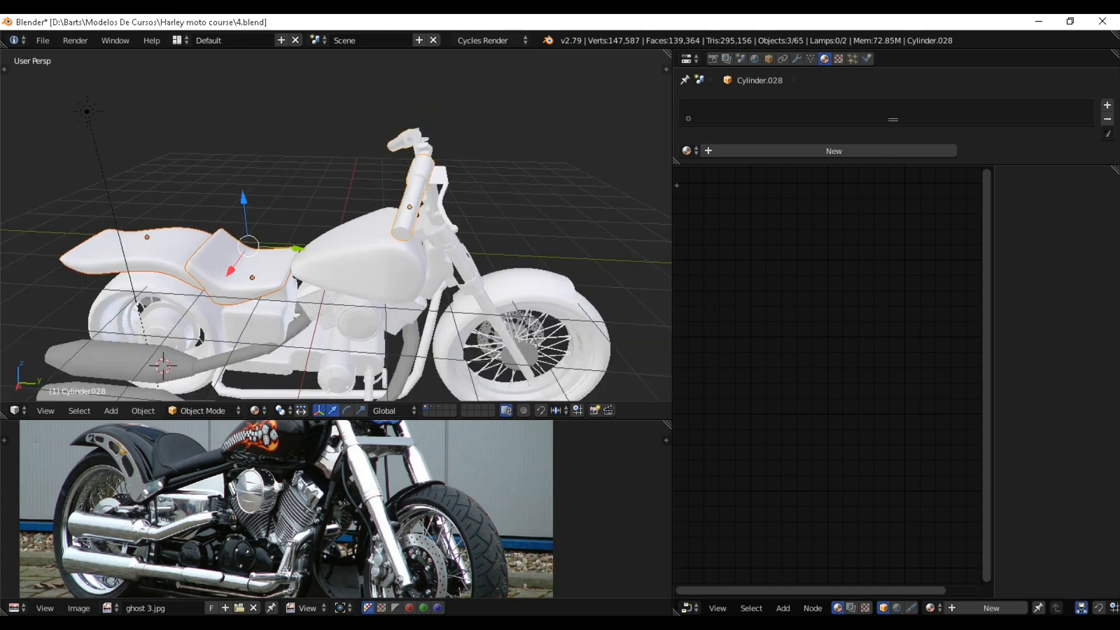
# Switch the 3D viewport shading to Solid.
pyautogui.moveTo(373, 233)
pyautogui.mouseDown(button='middle')
pyautogui.moveTo(437, 241)
pyautogui.moveTo(436, 221)
pyautogui.moveTo(408, 221)
pyautogui.moveTo(382, 238)
pyautogui.moveTo(423, 213)
pyautogui.moveTo(437, 263)
pyautogui.moveTo(446, 215)
pyautogui.moveTo(341, 233)
pyautogui.moveTo(388, 216)
pyautogui.moveTo(379, 220)
pyautogui.mouseUp(button='middle')
pyautogui.click(256, 410)
pyautogui.click(271, 362)
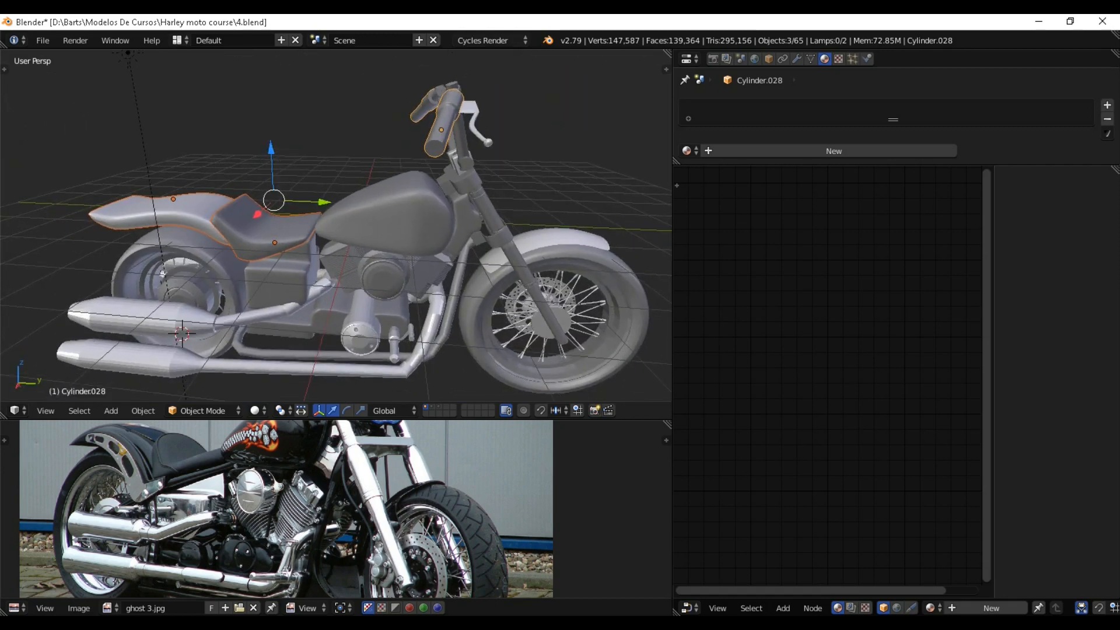
# Select only the rear fender and apply smooth shading to it.
pyautogui.rightClick(175, 212)
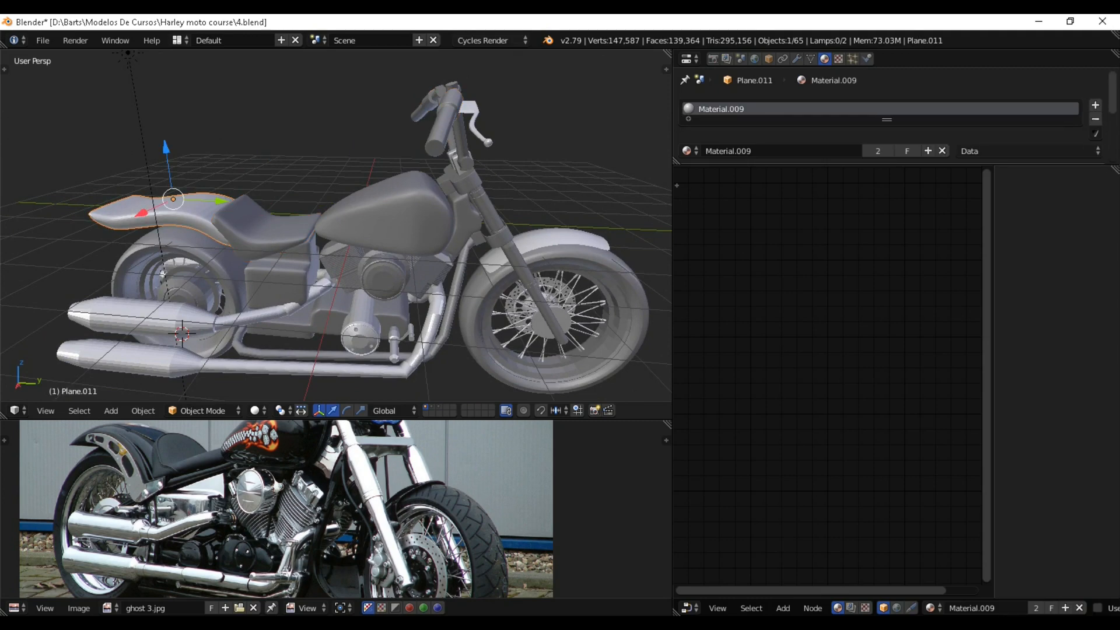
pyautogui.press('t')
pyautogui.scroll(-3, 55, 146)
pyautogui.click(39, 204)
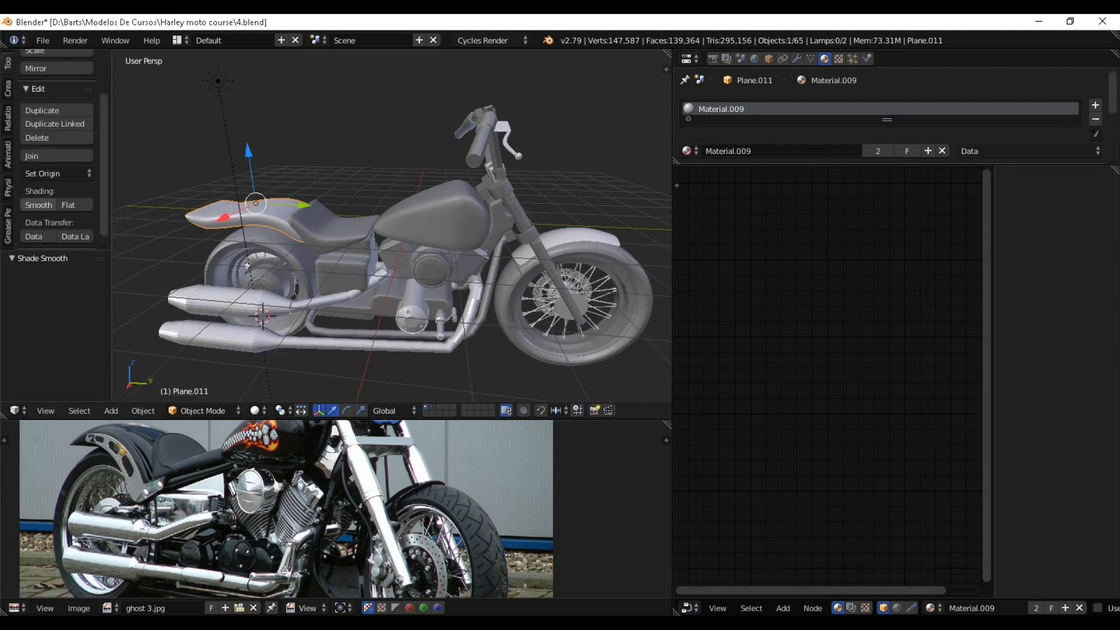
pyautogui.press('t')
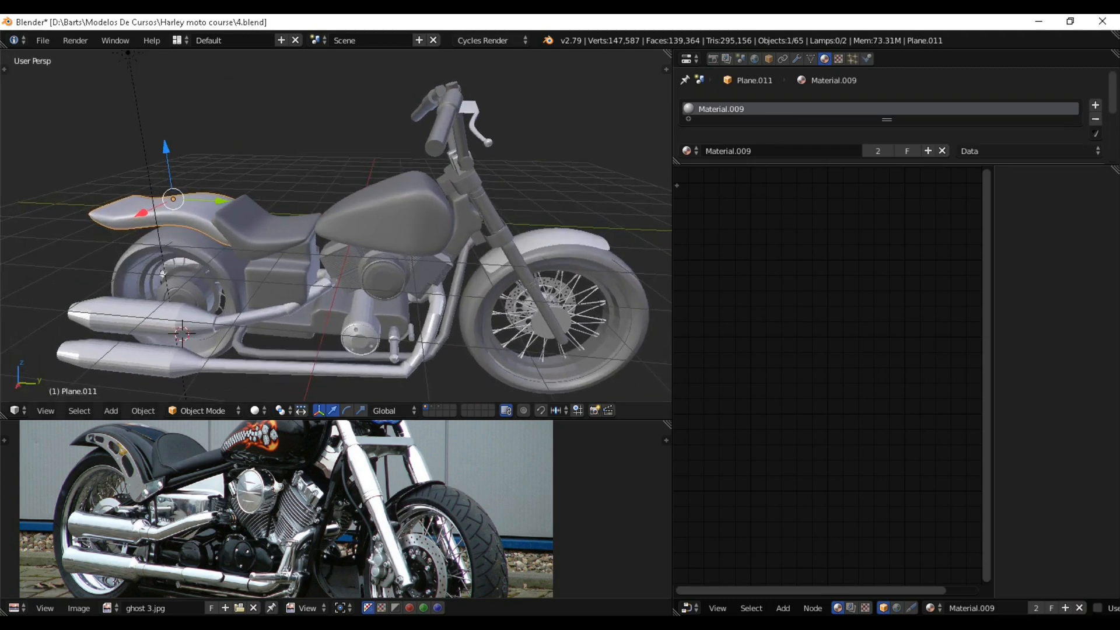
# Enable nodes for the rear fender's Material.009 and delete its Diffuse BSDF node.
pyautogui.scroll(2, 336, 226)
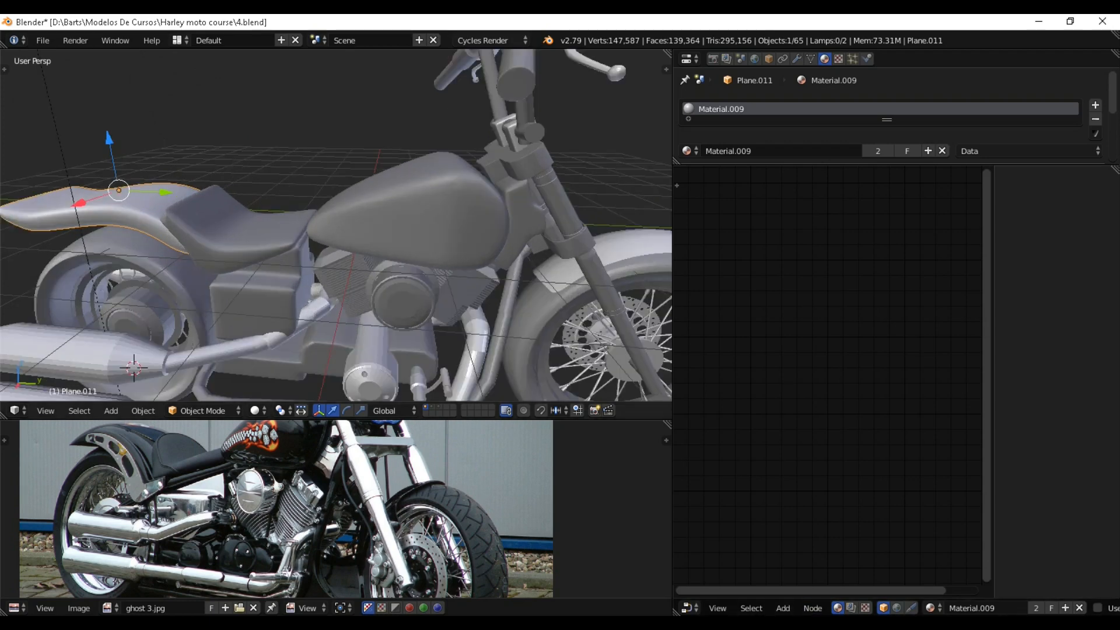
pyautogui.scroll(-3, 827, 376)
pyautogui.scroll(-5, 336, 225)
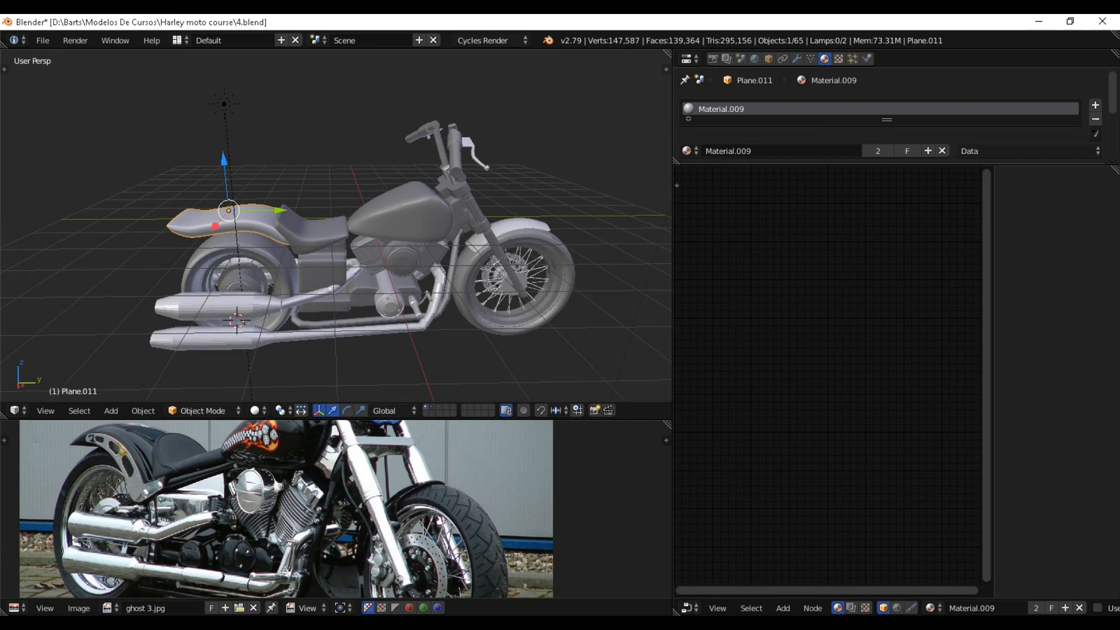
pyautogui.scroll(-4, 892, 110)
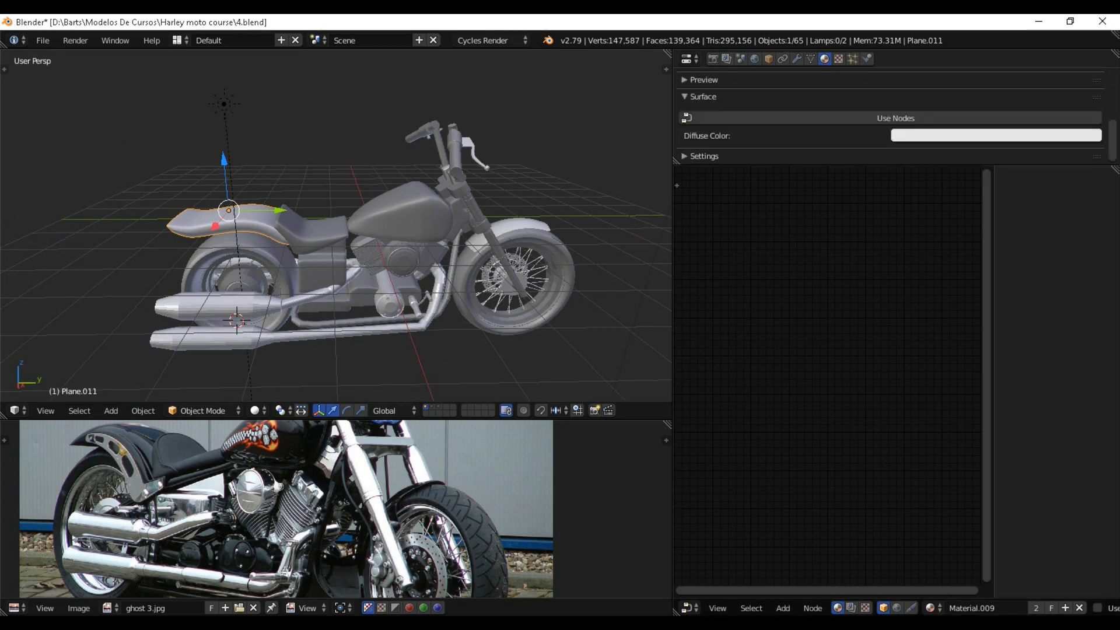
pyautogui.click(895, 118)
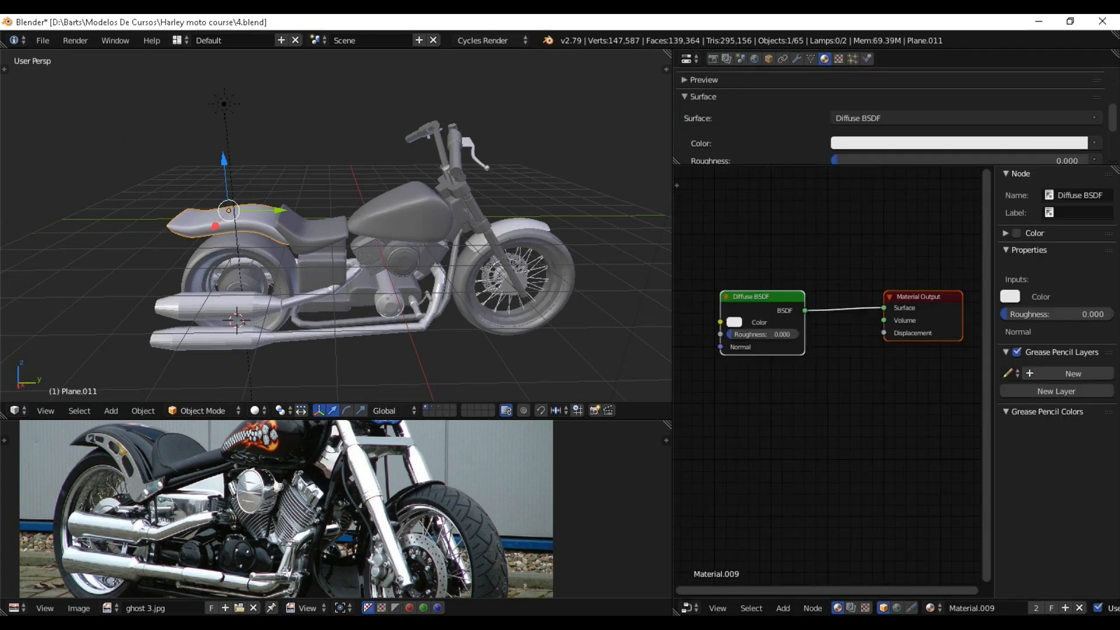
pyautogui.moveTo(761, 298); pyautogui.dragTo(796, 302)
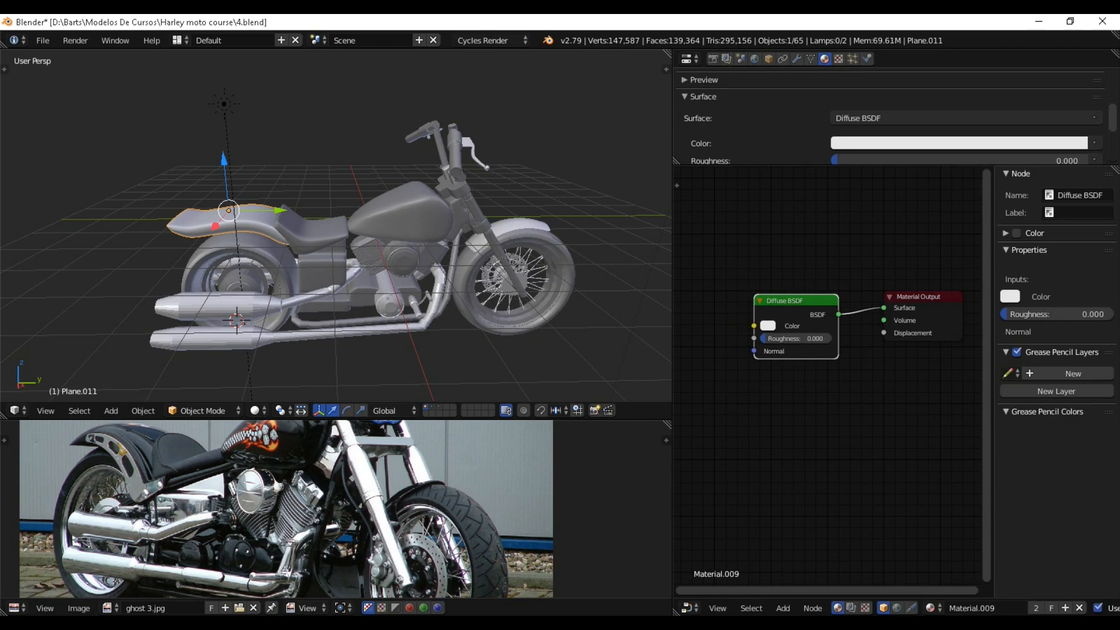
pyautogui.press('x')
# Add a Principled BSDF to the fender material and connect it to the Material Output's Surface input.
pyautogui.hotkey('shift', 'a')
pyautogui.moveTo(762, 333)
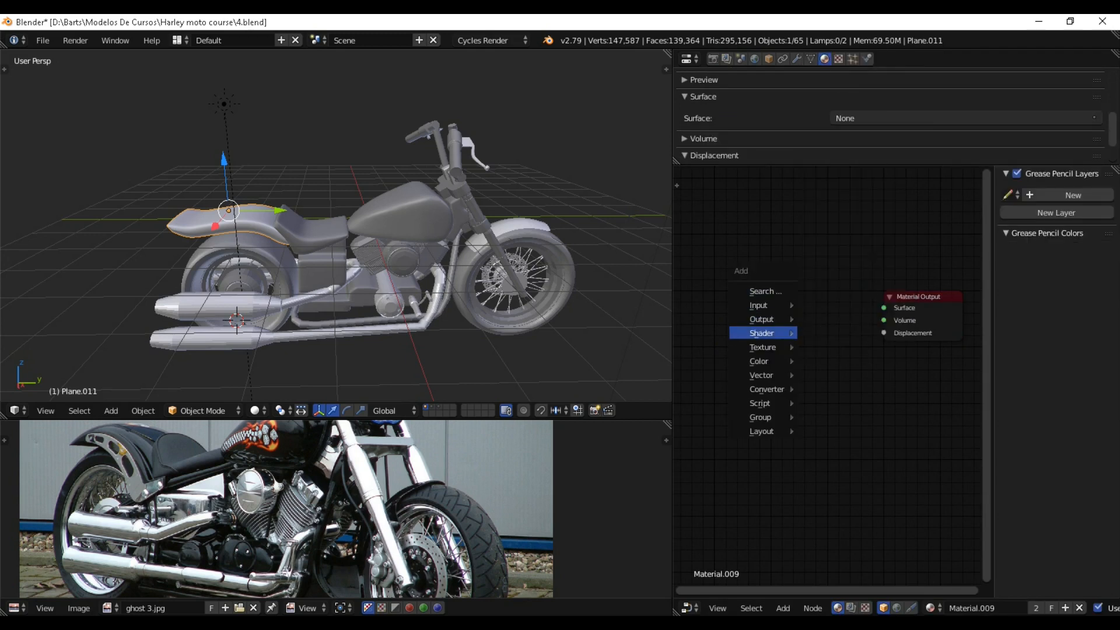
pyautogui.click(847, 209)
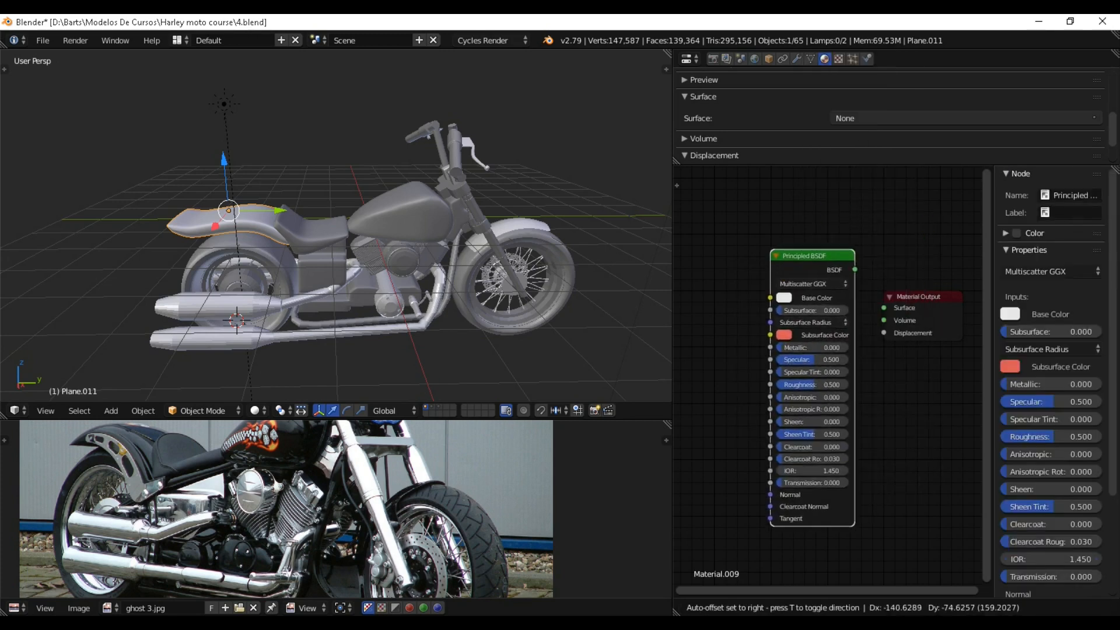
pyautogui.click(764, 283)
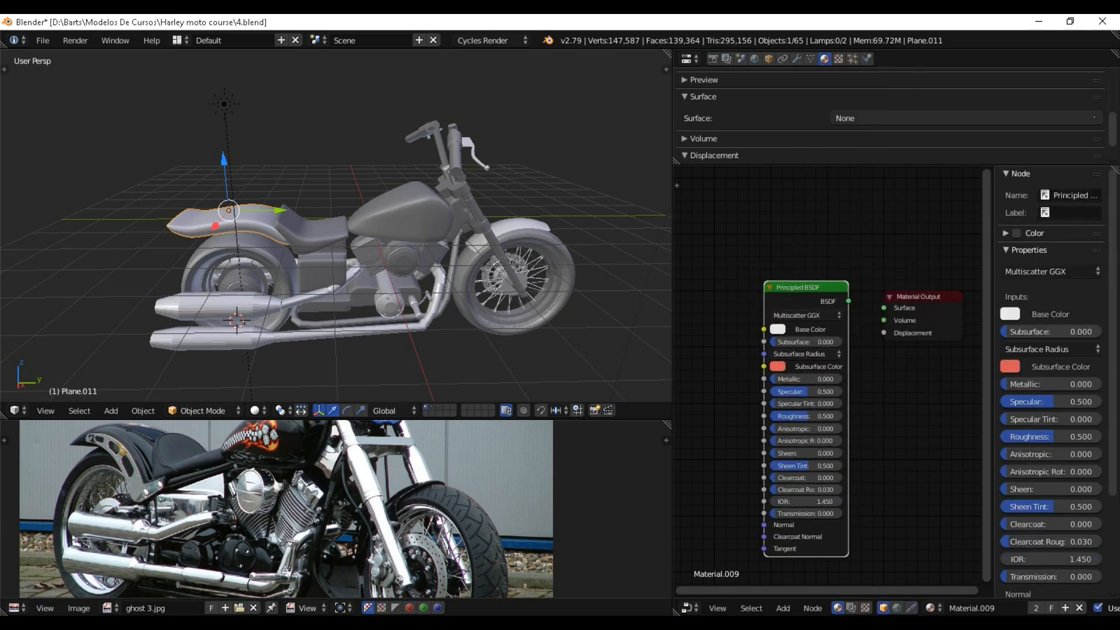
pyautogui.moveTo(849, 301); pyautogui.dragTo(884, 308)
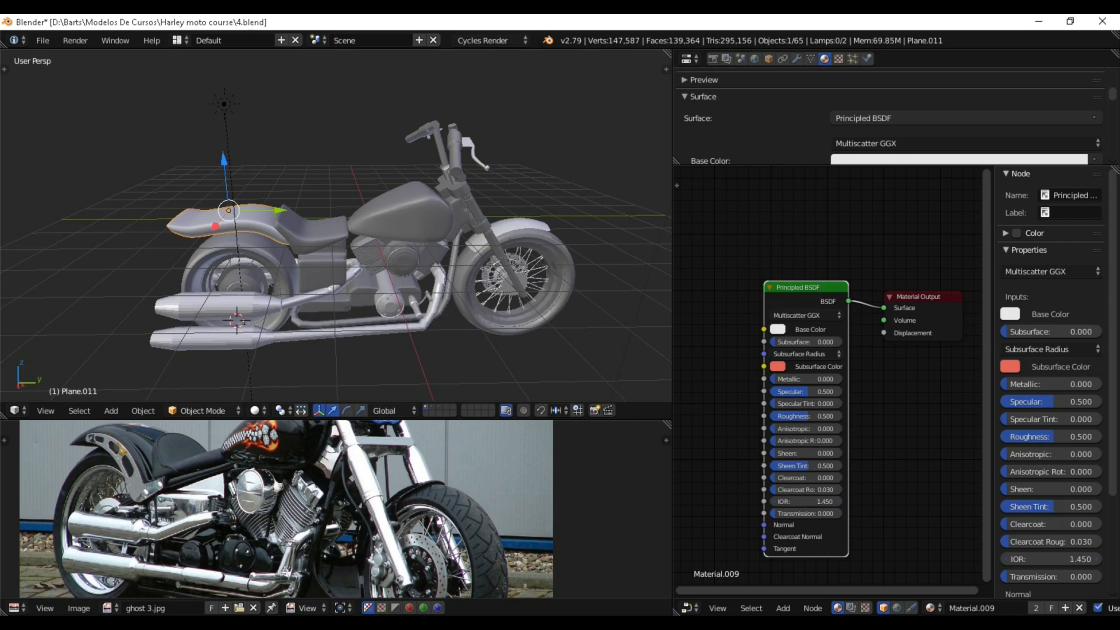
pyautogui.moveTo(813, 287); pyautogui.dragTo(828, 288)
# Switch the 3D viewport shading to Material.
pyautogui.click(257, 411)
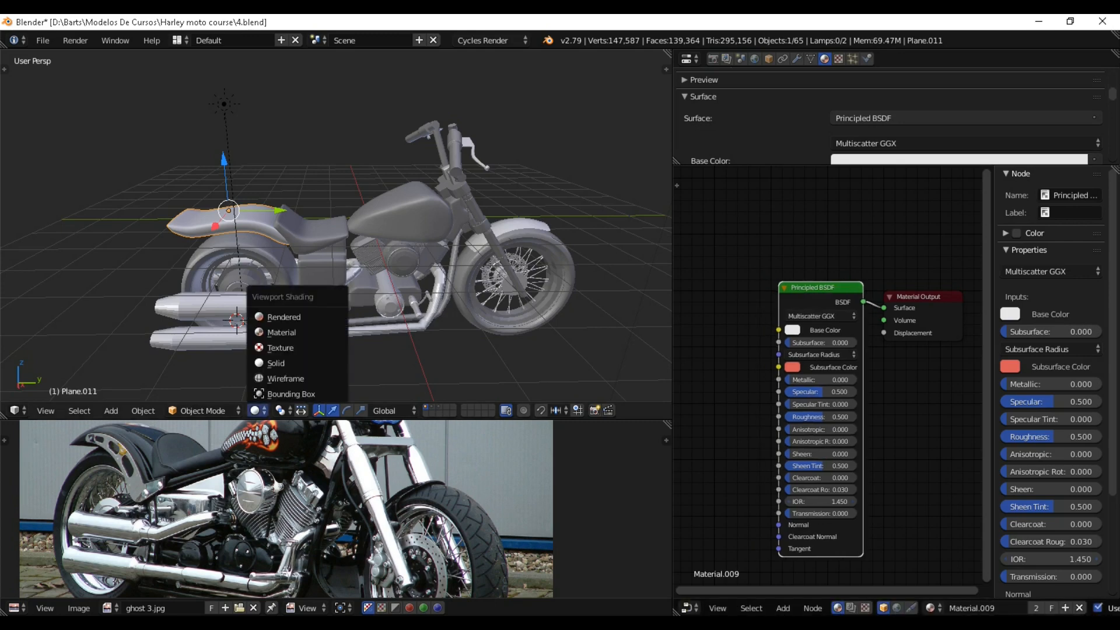
pyautogui.click(282, 331)
pyautogui.scroll(2, 282, 332)
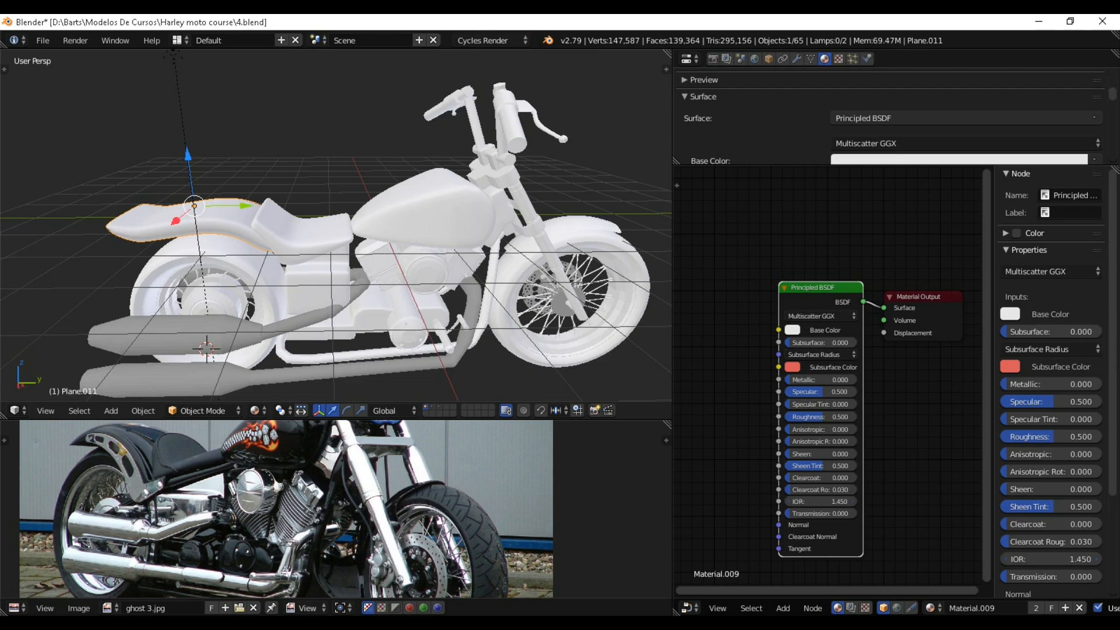
# Switch to the File Explorer window of the Leather 3 folder, move it clear of the node editor and select Leather008_2K_Color.jpg.
pyautogui.hotkey('alt', 'Tab')
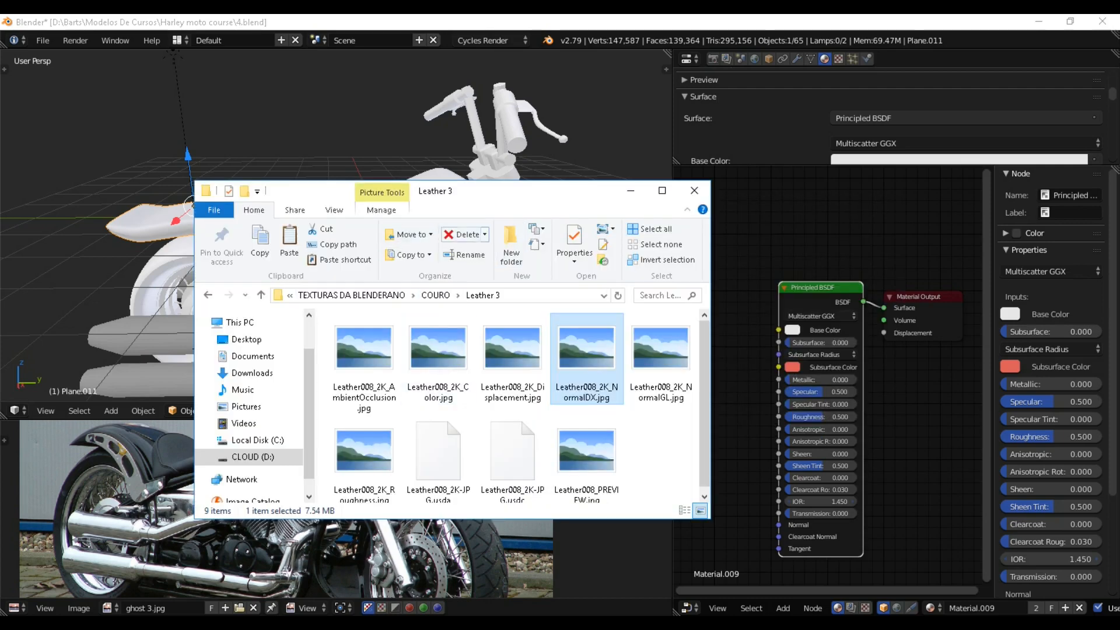
pyautogui.moveTo(501, 191); pyautogui.dragTo(415, 174)
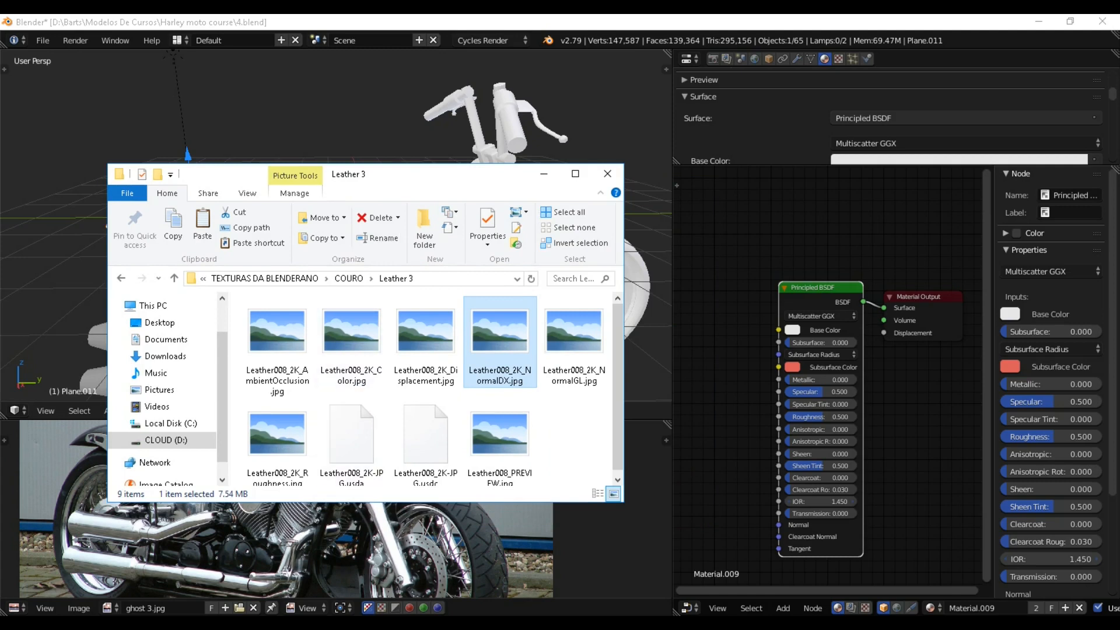
pyautogui.click(351, 341)
pyautogui.moveTo(351, 341); pyautogui.dragTo(357, 342)
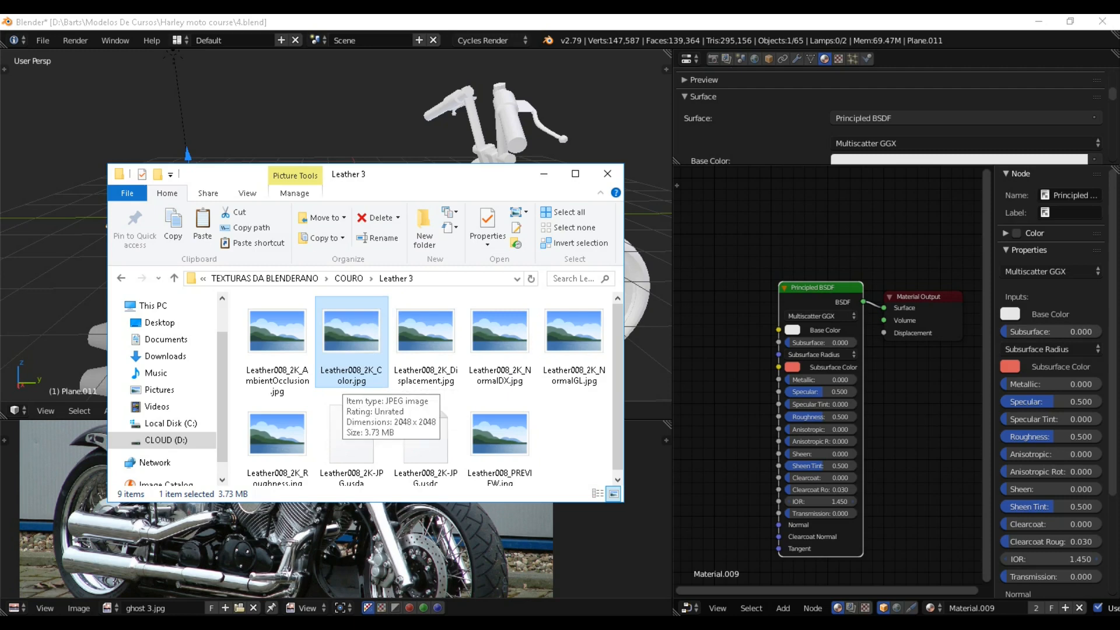
pyautogui.rightClick(347, 367)
pyautogui.click(385, 584)
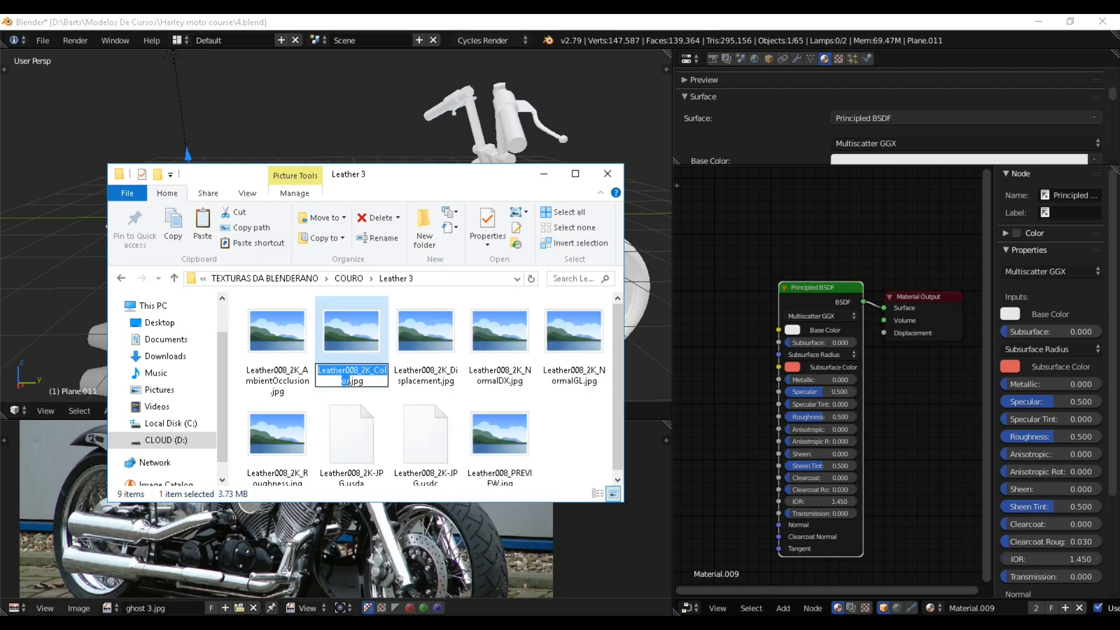
pyautogui.click(373, 370)
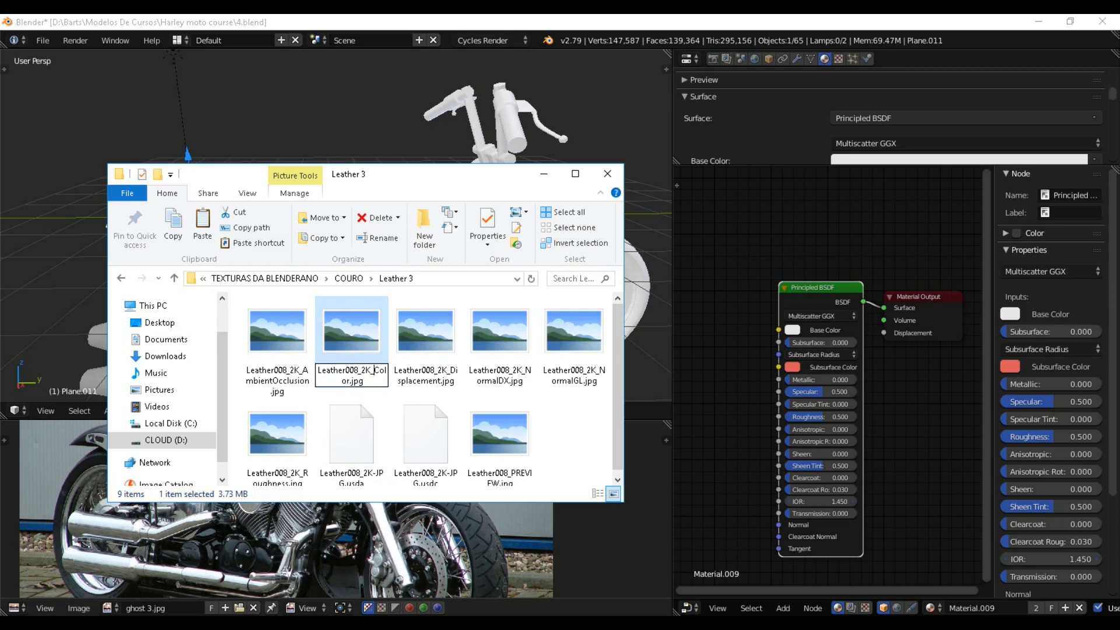
pyautogui.hotkey('shift', 'End')
pyautogui.hotkey('shift', 'Left')
pyautogui.hotkey('shift', 'Left')
pyautogui.hotkey('shift', 'Left')
pyautogui.hotkey('shift', 'Left')
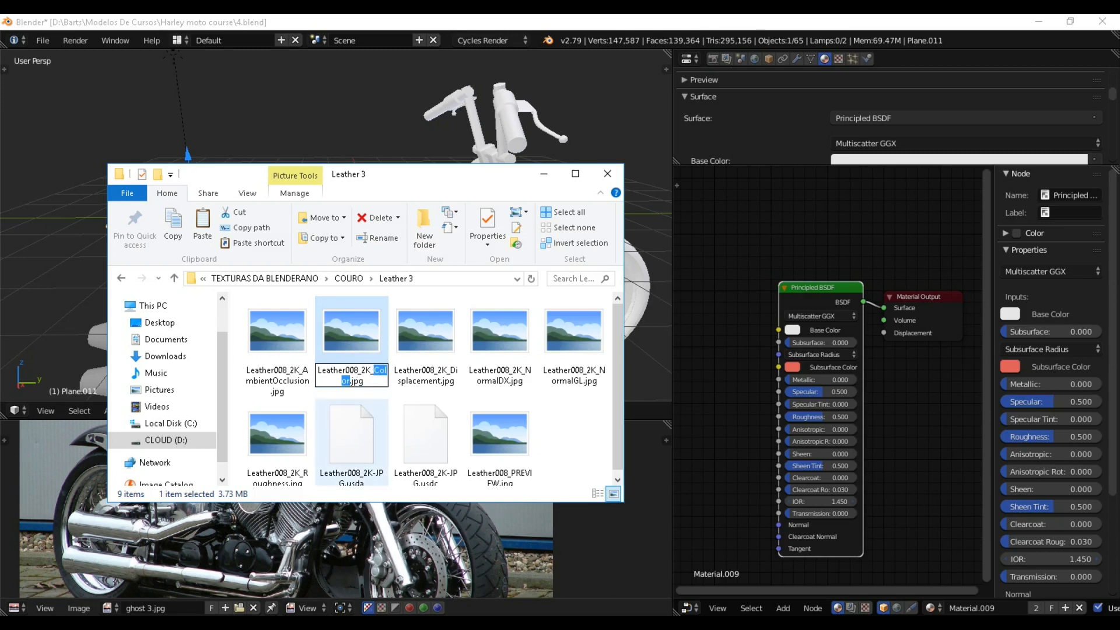
pyautogui.click(351, 434)
# Bring Leather008_2K_Color.jpg into the node editor as an Image Texture and connect its Color output to the Principled BSDF's Base Color.
pyautogui.moveTo(352, 337); pyautogui.dragTo(699, 310)
pyautogui.moveTo(700, 311); pyautogui.dragTo(729, 272, button='middle')
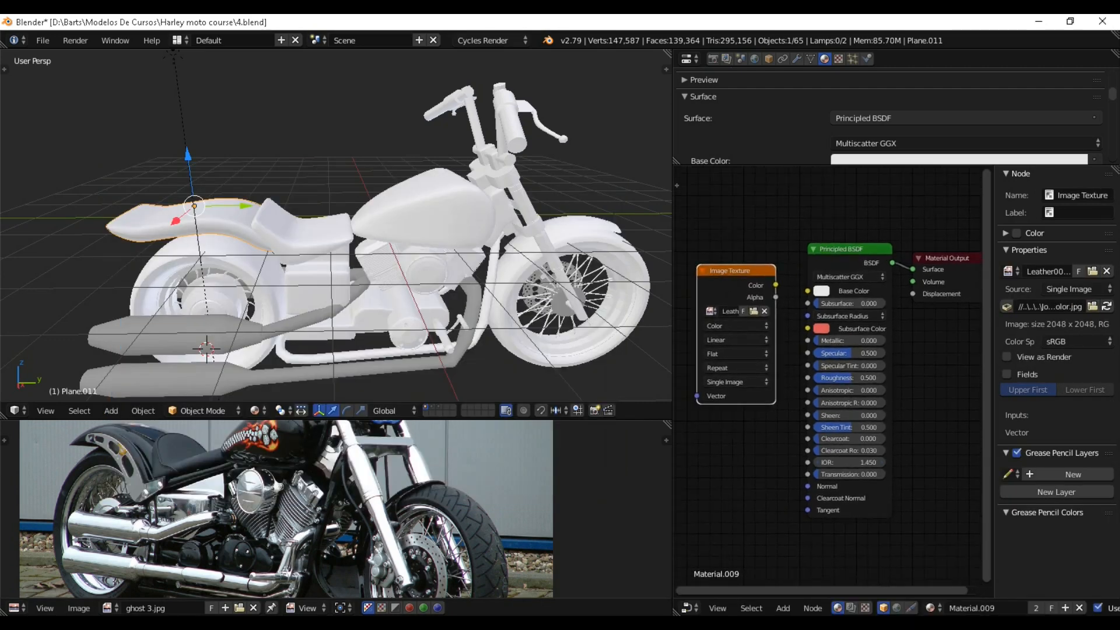
pyautogui.moveTo(775, 284); pyautogui.dragTo(807, 290)
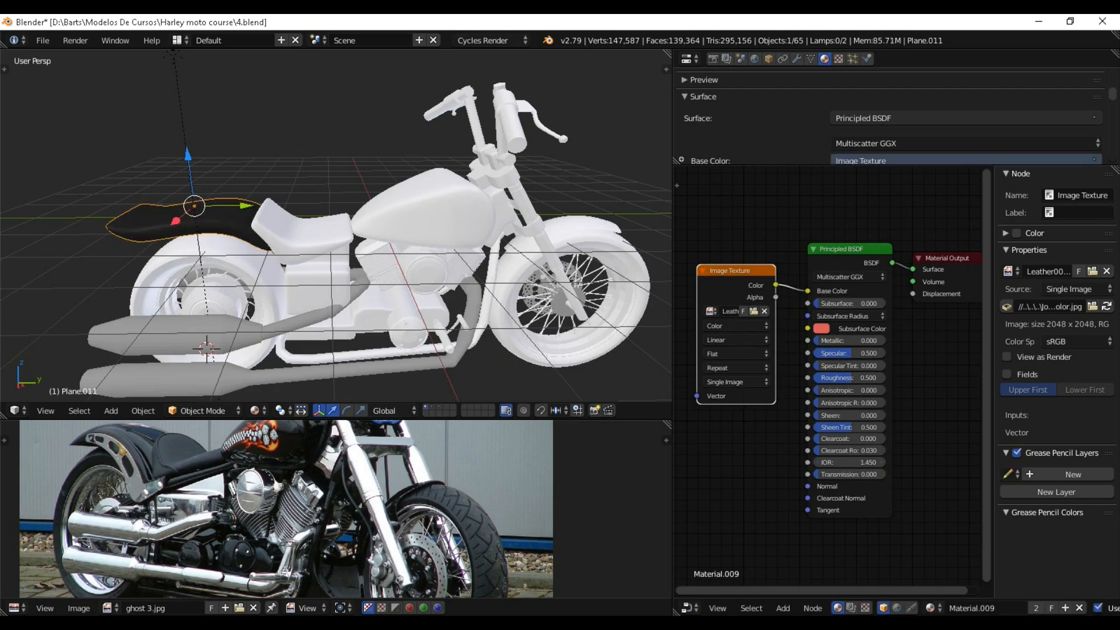
# Unwrap the rear fender's entire mesh in Edit Mode and return to Object Mode.
pyautogui.scroll(1, 810, 304)
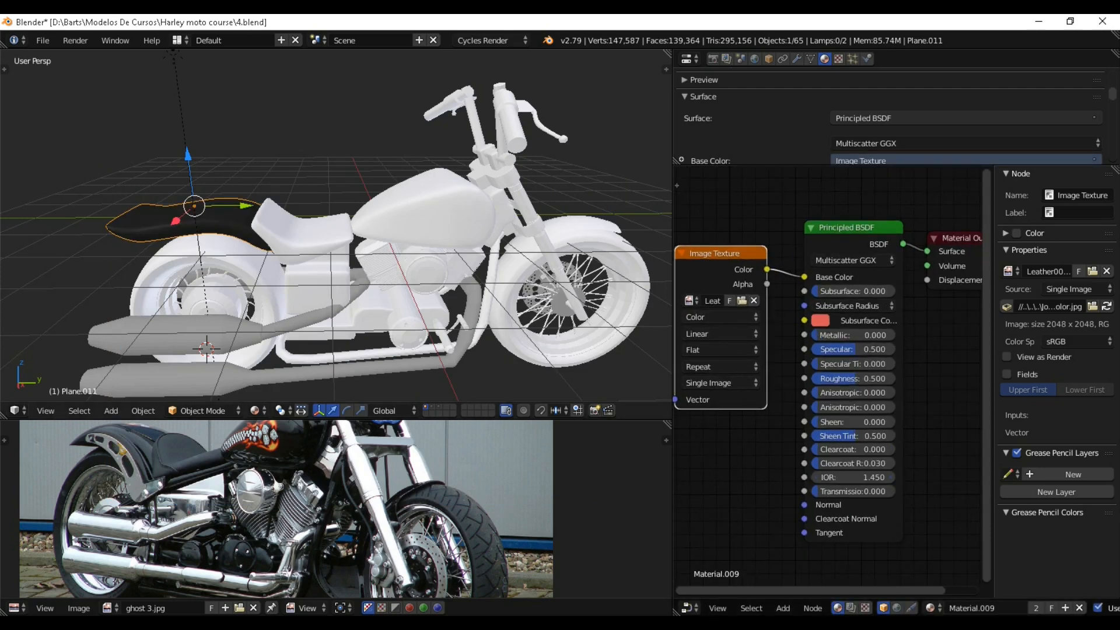
pyautogui.moveTo(408, 262); pyautogui.dragTo(451, 275, button='middle')
pyautogui.scroll(2, 361, 245)
pyautogui.moveTo(362, 245)
pyautogui.mouseDown(button='middle')
pyautogui.moveTo(415, 259)
pyautogui.moveTo(330, 213)
pyautogui.moveTo(251, 217)
pyautogui.moveTo(409, 248)
pyautogui.moveTo(356, 230)
pyautogui.mouseUp(button='middle')
pyautogui.scroll(2, 416, 259)
pyautogui.press('Tab')
pyautogui.press('a')
pyautogui.scroll(-2, 356, 230)
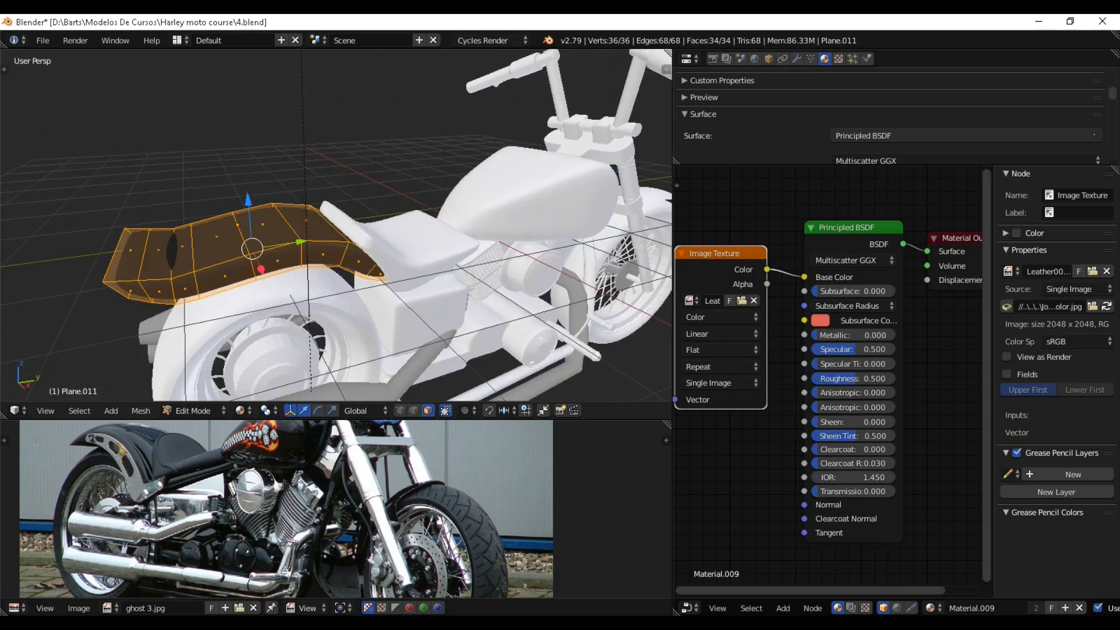
pyautogui.press('u')
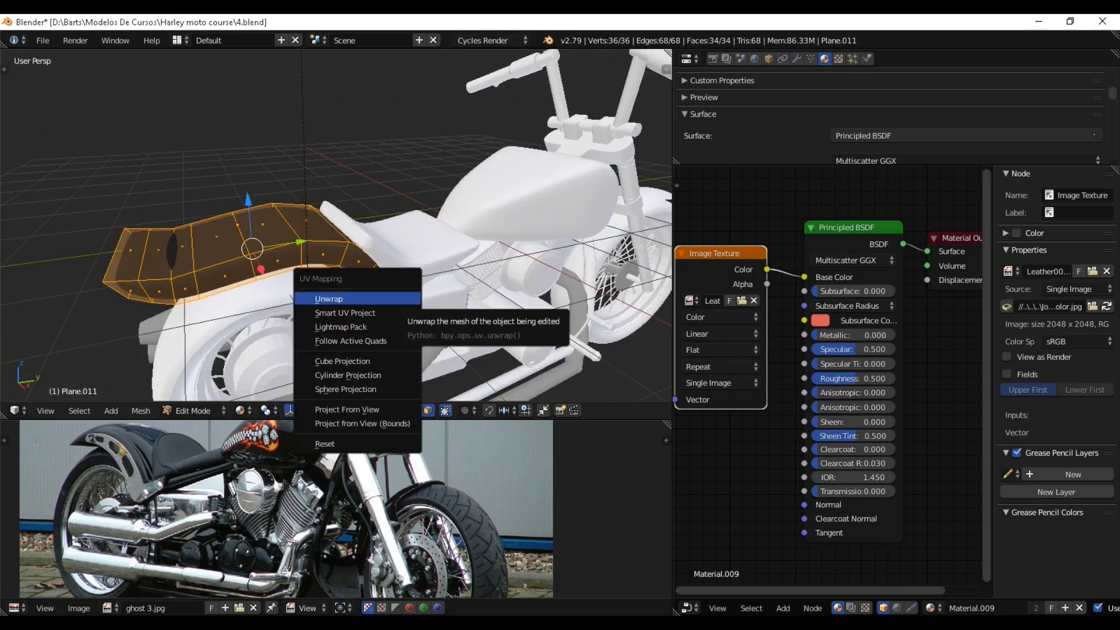
pyautogui.press('Return')
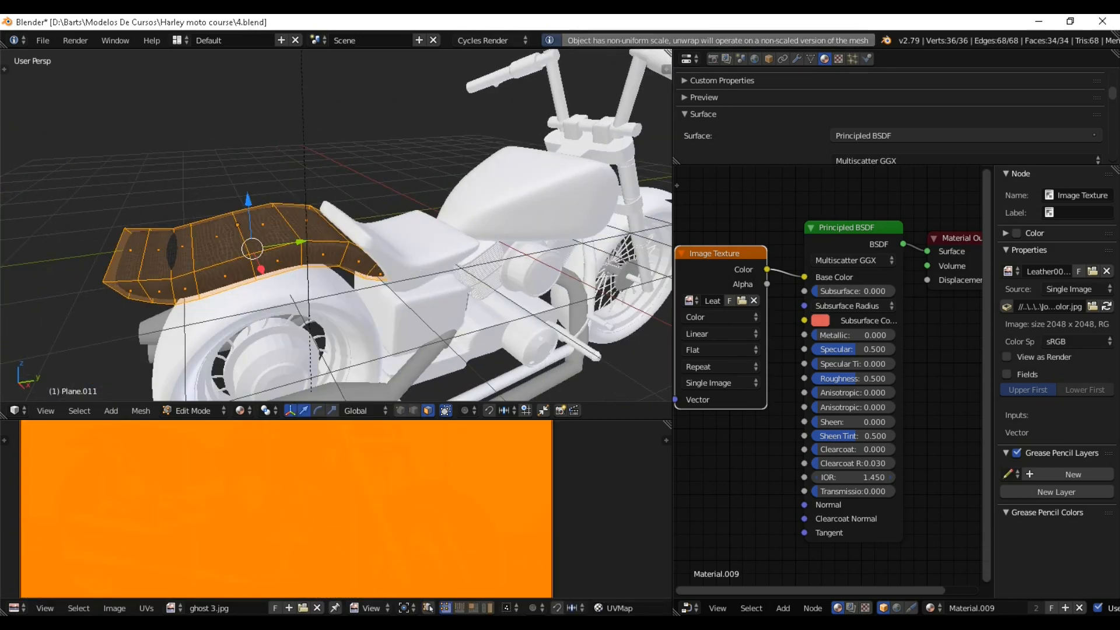
pyautogui.scroll(2, 336, 225)
pyautogui.moveTo(292, 233); pyautogui.dragTo(403, 209, button='middle')
pyautogui.press('Tab')
# Collapse the color Image Texture node and place it above and well away from the Principled BSDF's inputs.
pyautogui.scroll(3, 336, 225)
pyautogui.scroll(-6, 335, 225)
pyautogui.moveTo(336, 225); pyautogui.dragTo(373, 226, button='middle')
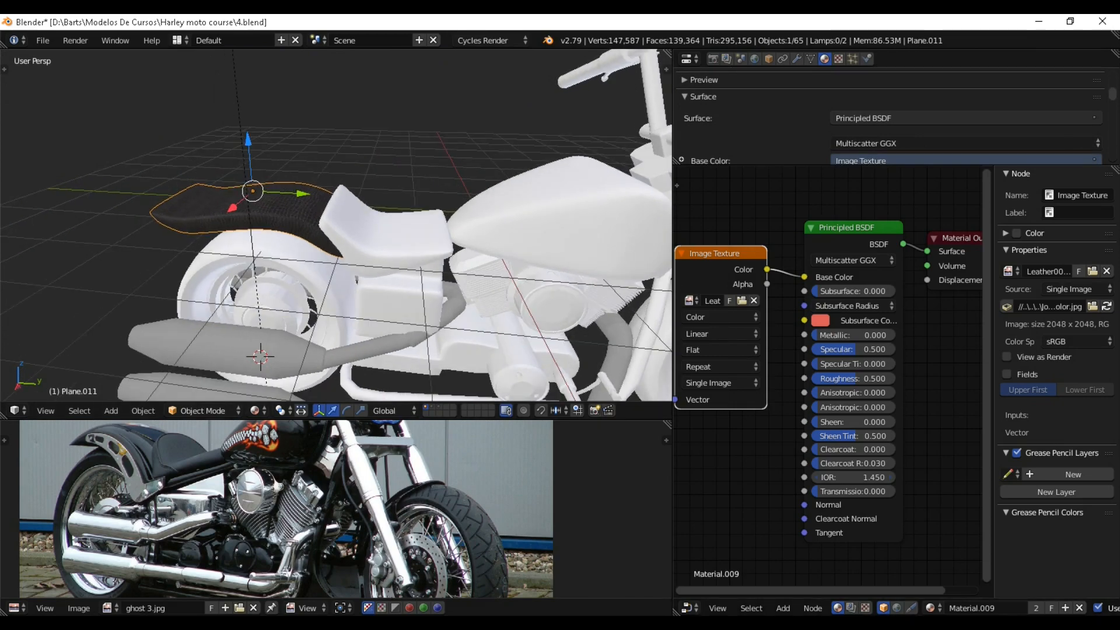
pyautogui.press('h')
pyautogui.moveTo(758, 350); pyautogui.dragTo(826, 337, button='middle')
pyautogui.moveTo(771, 240); pyautogui.dragTo(747, 235)
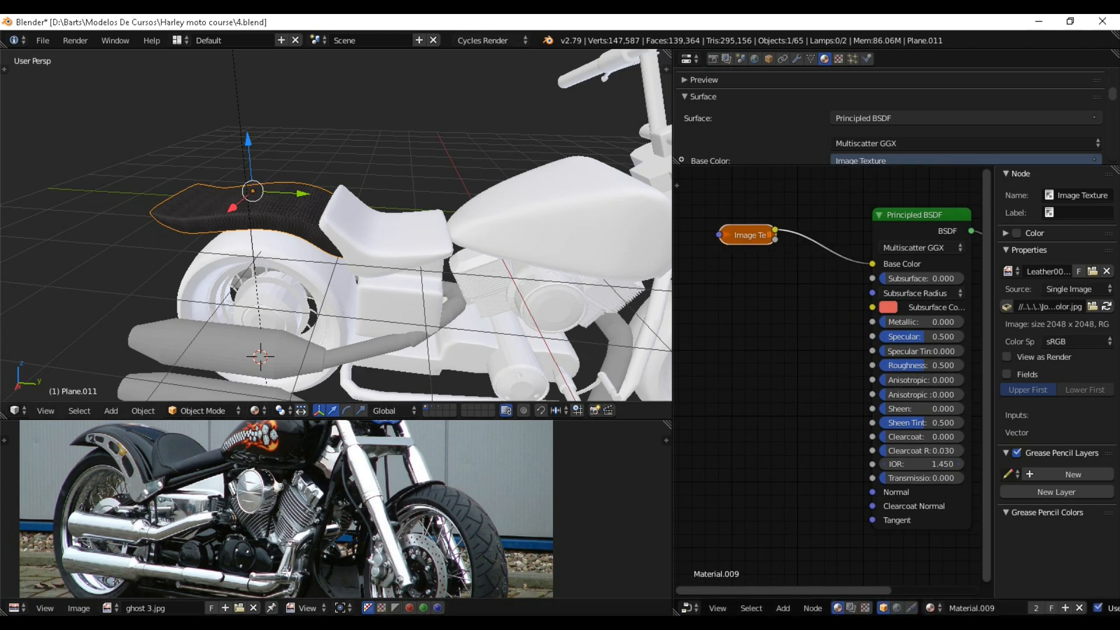
# Bring Leather008_2K_Displacement.jpg and Leather008_2K_Roughness.jpg from File Explorer into the node editor as Image Texture nodes, one below the other.
pyautogui.hotkey('alt', 'Tab')
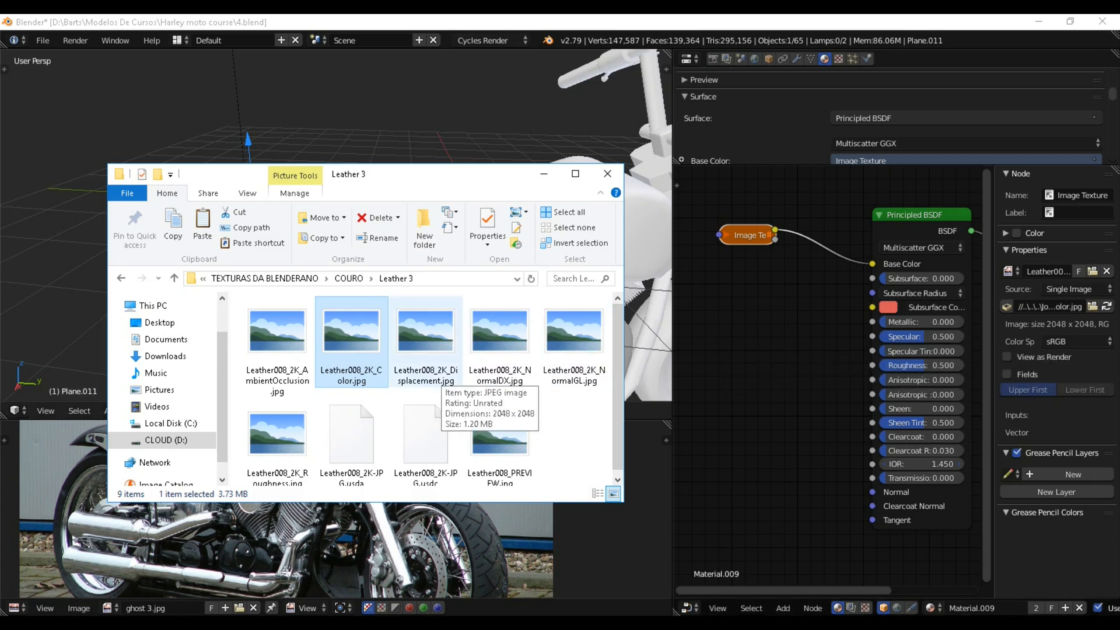
pyautogui.moveTo(437, 362); pyautogui.dragTo(697, 292)
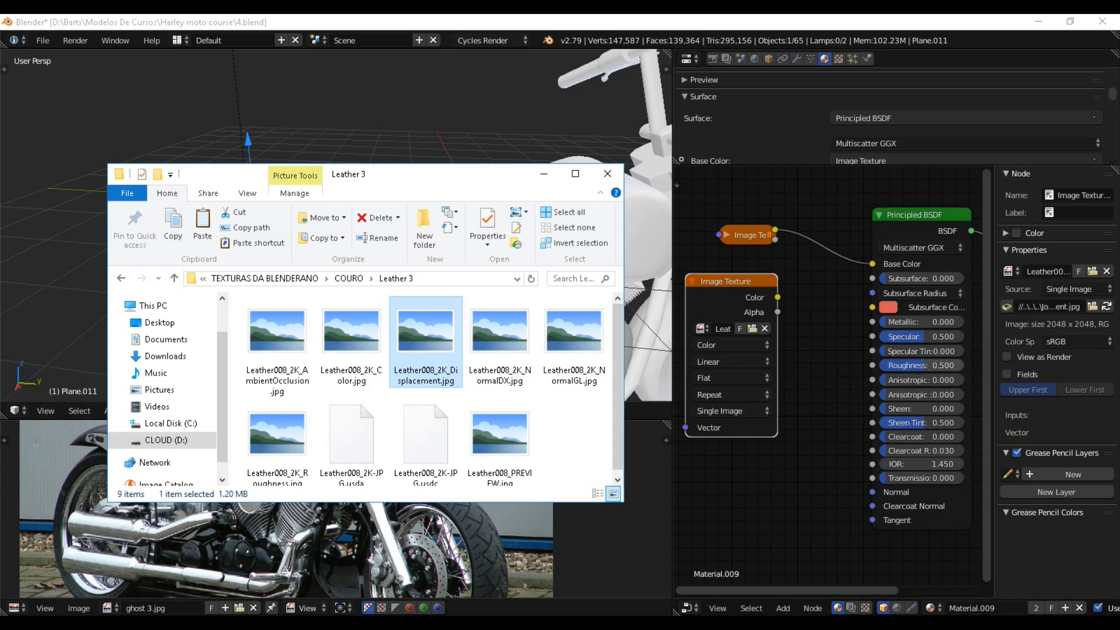
pyautogui.scroll(-1, 277, 438)
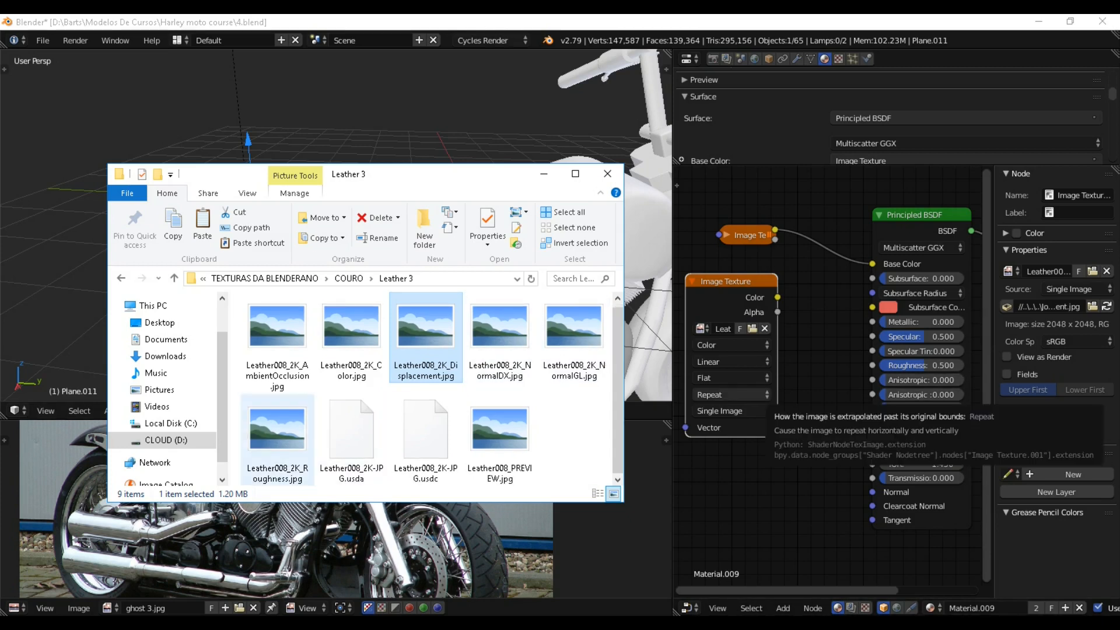
pyautogui.click(277, 438)
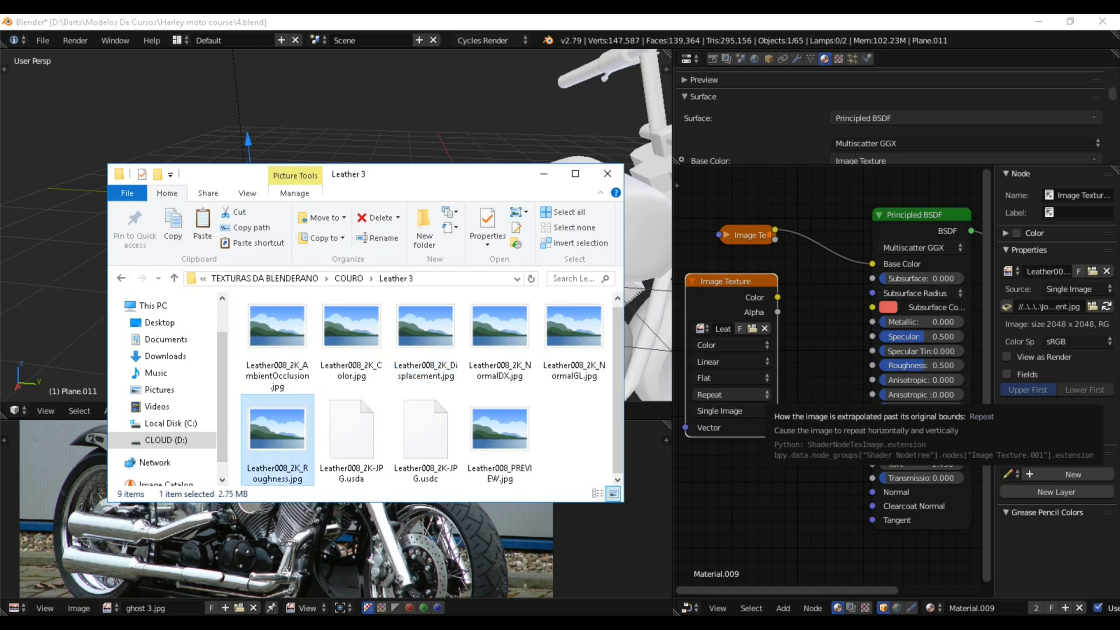
pyautogui.moveTo(277, 435); pyautogui.dragTo(738, 437)
pyautogui.click(819, 385)
# Move the displacement Image Texture node just below the collapsed color node and set its color space to Non-Color Data.
pyautogui.moveTo(730, 281); pyautogui.dragTo(740, 263)
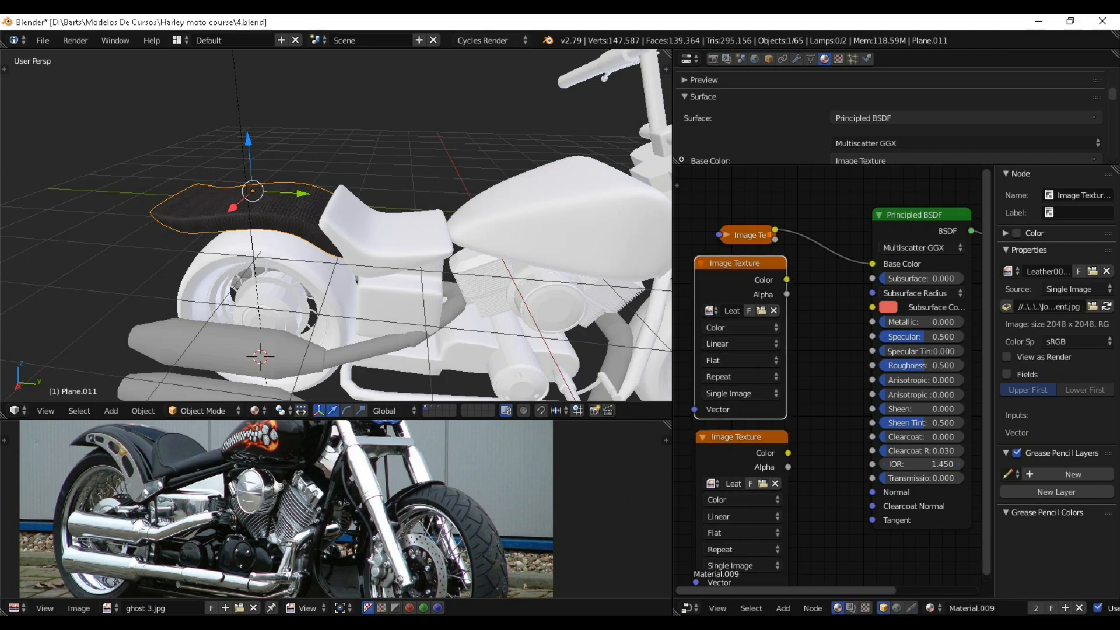
pyautogui.click(740, 327)
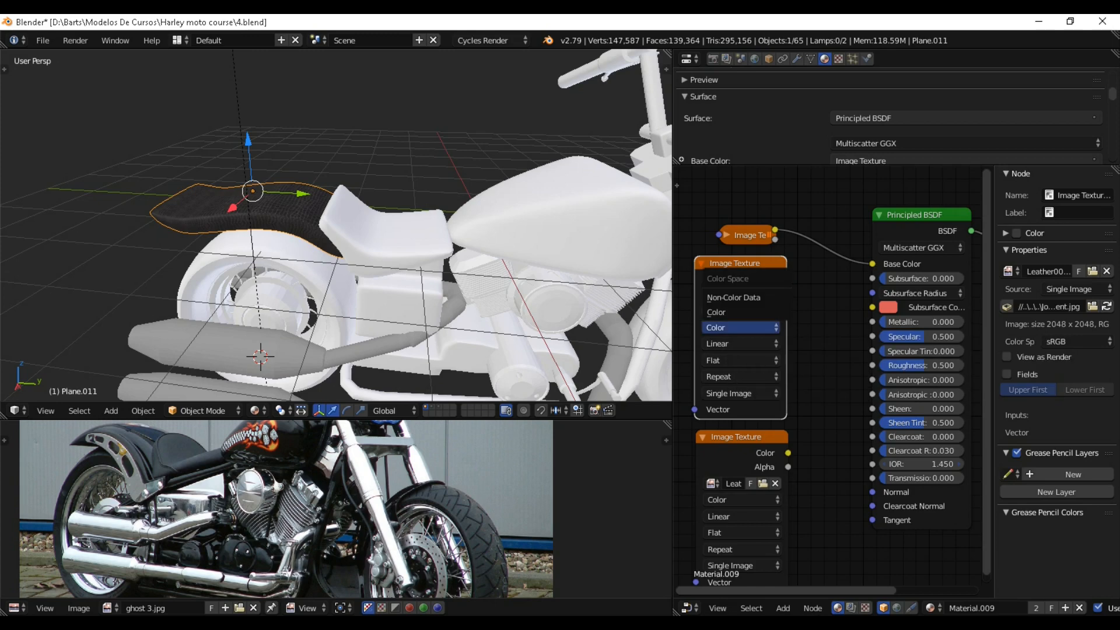
pyautogui.click(734, 297)
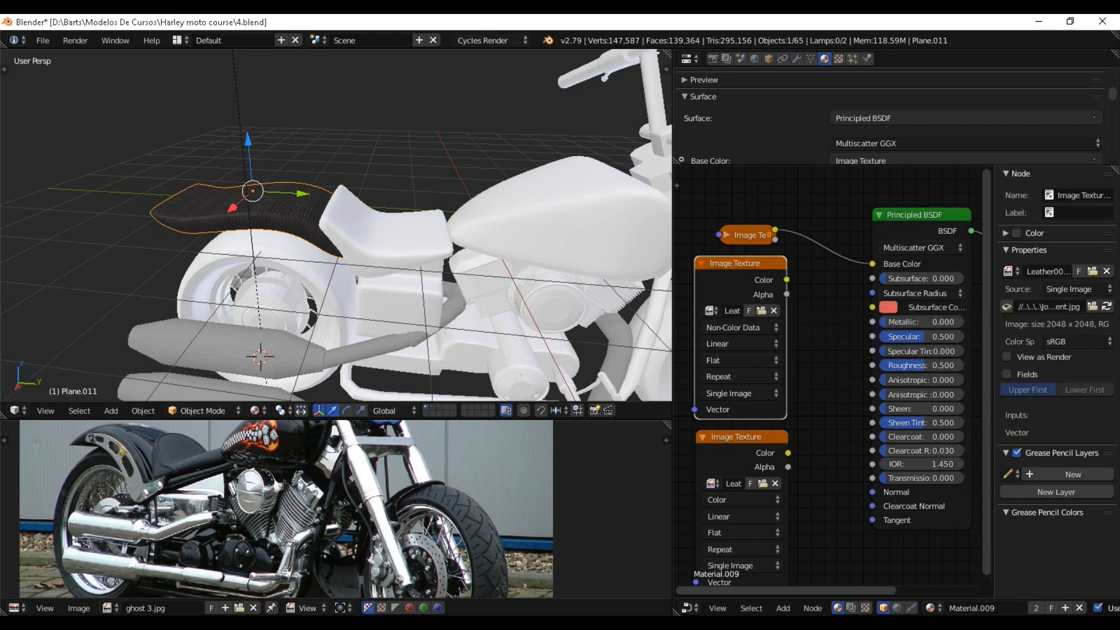
# Set the roughness Image Texture node's color space to Non-Color Data and collapse the node.
pyautogui.click(741, 499)
pyautogui.click(734, 468)
pyautogui.click(702, 437)
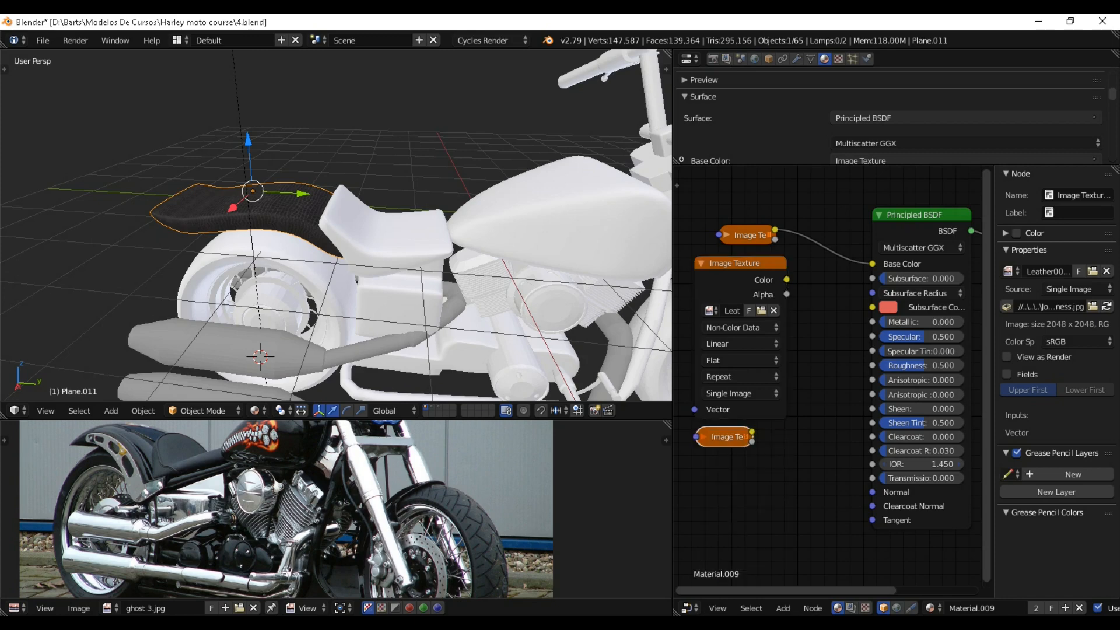
# Collapse the displacement Image Texture node and space it and the collapsed roughness node out vertically, well clear of the Principled BSDF.
pyautogui.click(700, 263)
pyautogui.moveTo(700, 263); pyautogui.dragTo(700, 304)
pyautogui.moveTo(723, 436); pyautogui.dragTo(715, 407)
pyautogui.moveTo(720, 304); pyautogui.dragTo(710, 303)
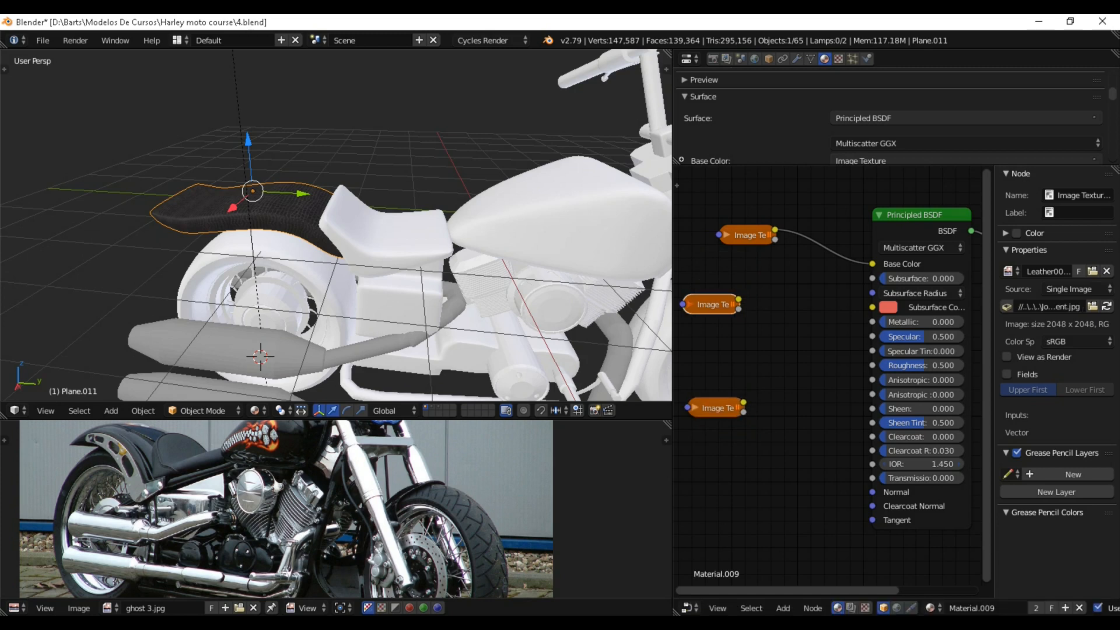
# Add an RGB to BW node and link the displacement texture's color through it into the Principled BSDF's Specular Tint.
pyautogui.click(783, 608)
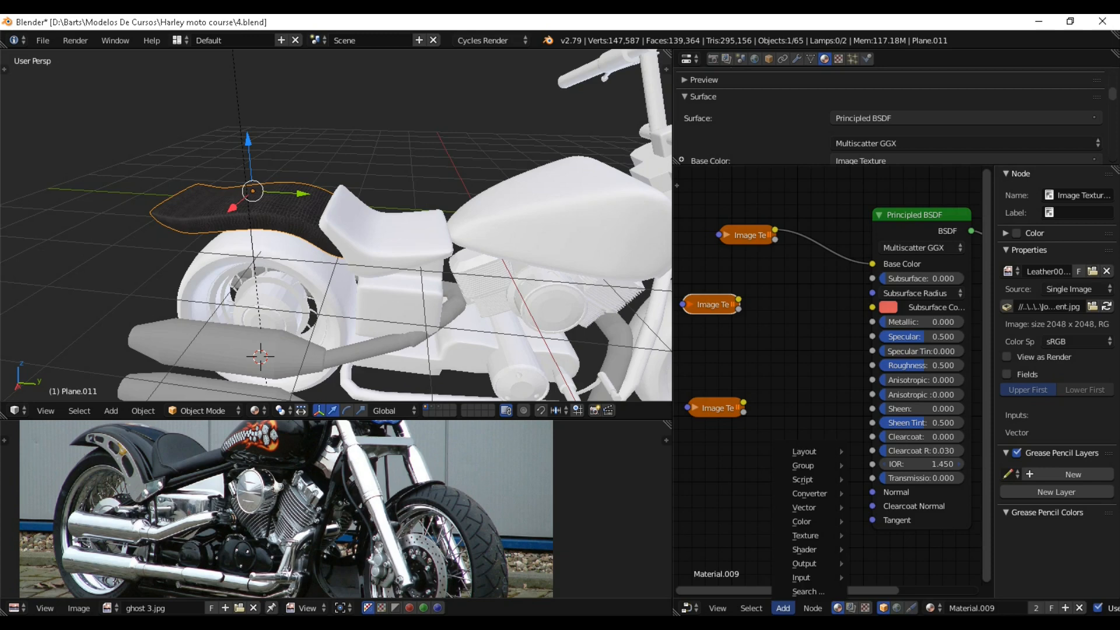
pyautogui.moveTo(810, 494)
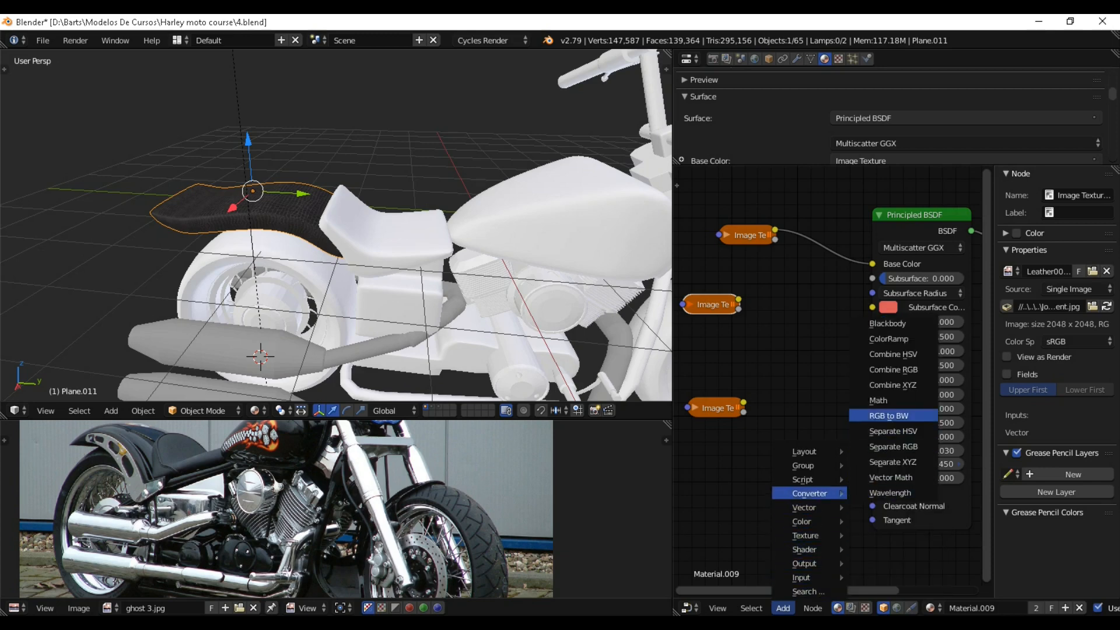
pyautogui.click(888, 415)
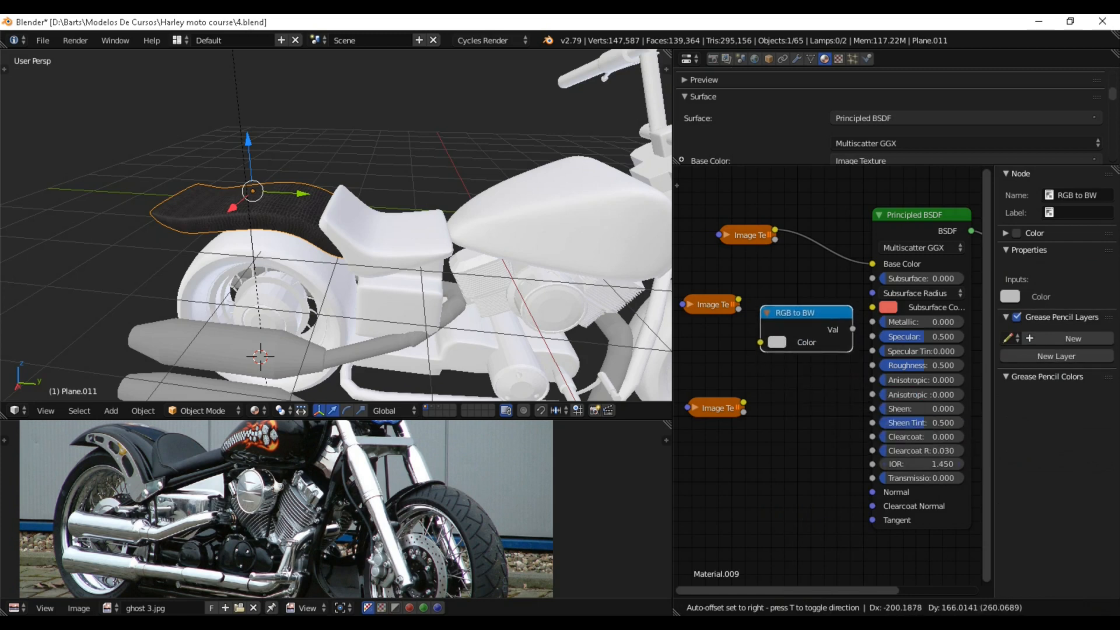
pyautogui.click(757, 306)
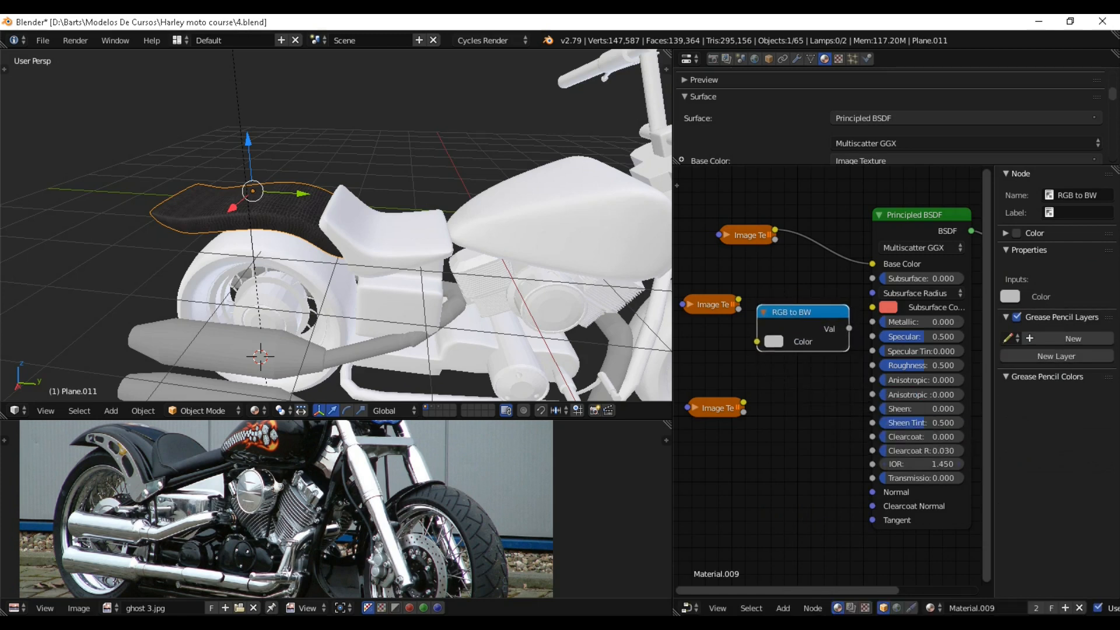
pyautogui.moveTo(848, 328); pyautogui.dragTo(872, 351)
pyautogui.moveTo(710, 305); pyautogui.dragTo(757, 341)
pyautogui.moveTo(396, 233); pyautogui.dragTo(446, 256, button='middle')
pyautogui.scroll(2, 446, 257)
pyautogui.scroll(4, 446, 256)
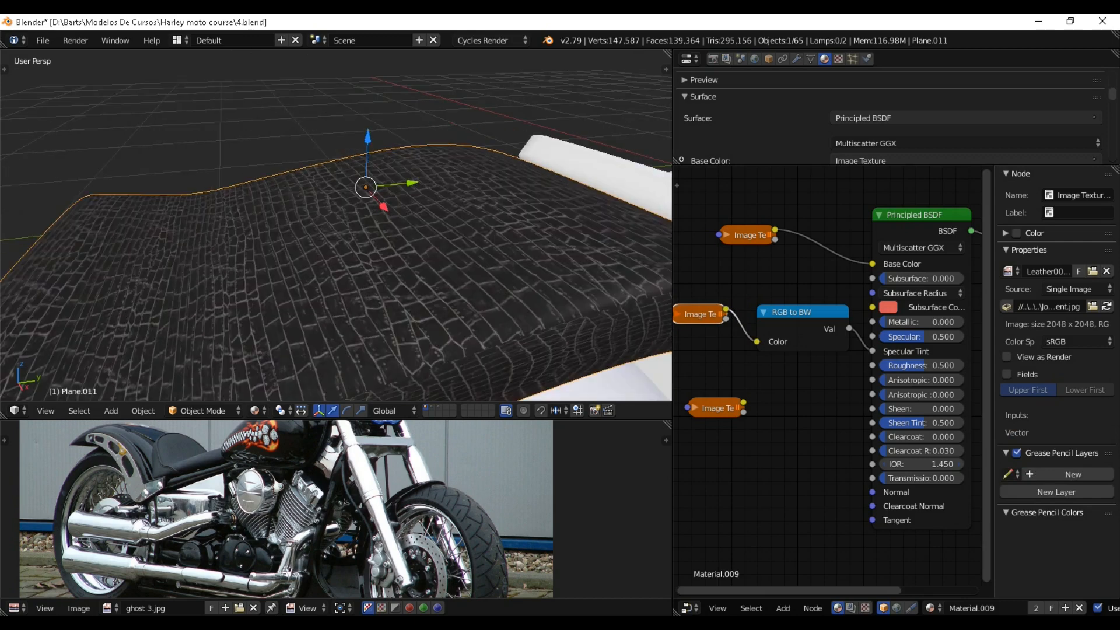
# Duplicate the RGB to BW node beside the roughness texture and link that texture's color through it into the Principled BSDF's Roughness.
pyautogui.moveTo(716, 407); pyautogui.dragTo(699, 404)
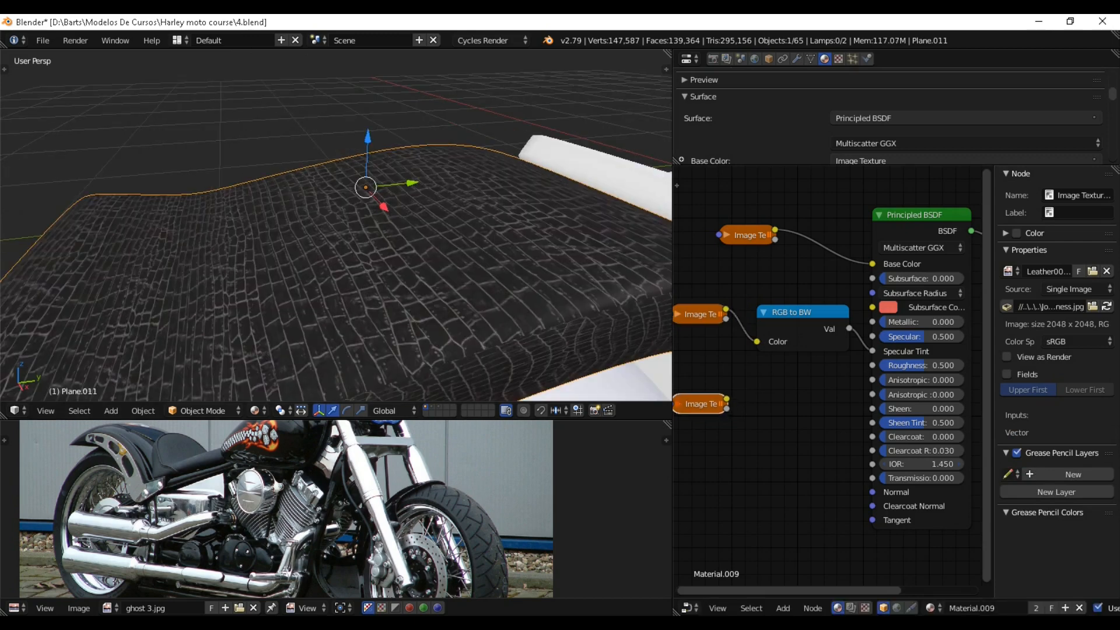
pyautogui.scroll(-1, 781, 361)
pyautogui.click(801, 324)
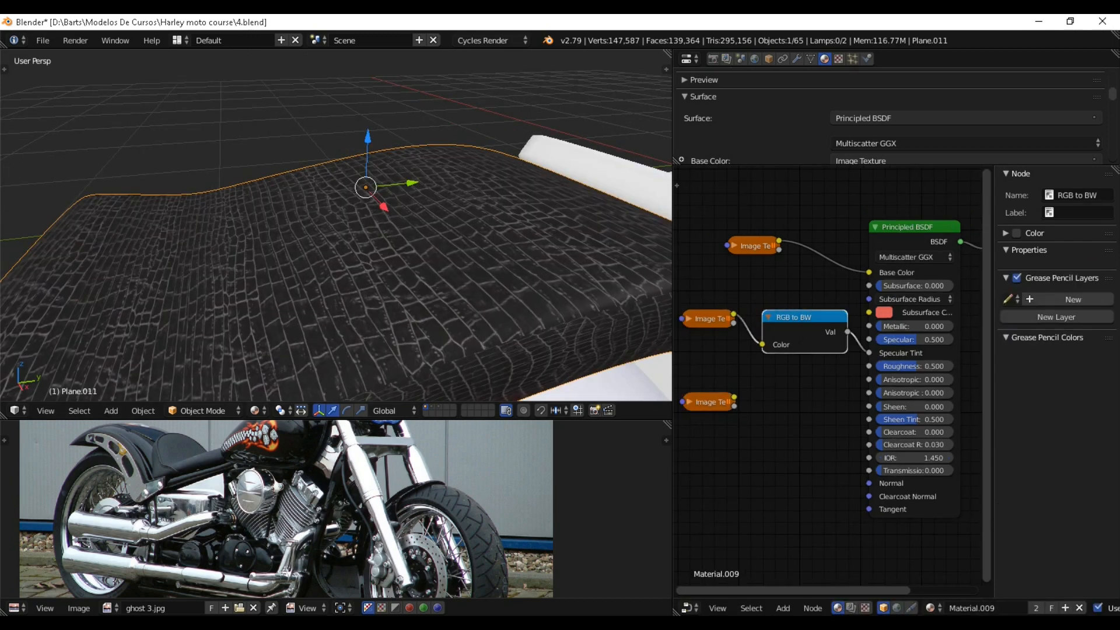
pyautogui.hotkey('shift', 'd')
pyautogui.click(794, 402)
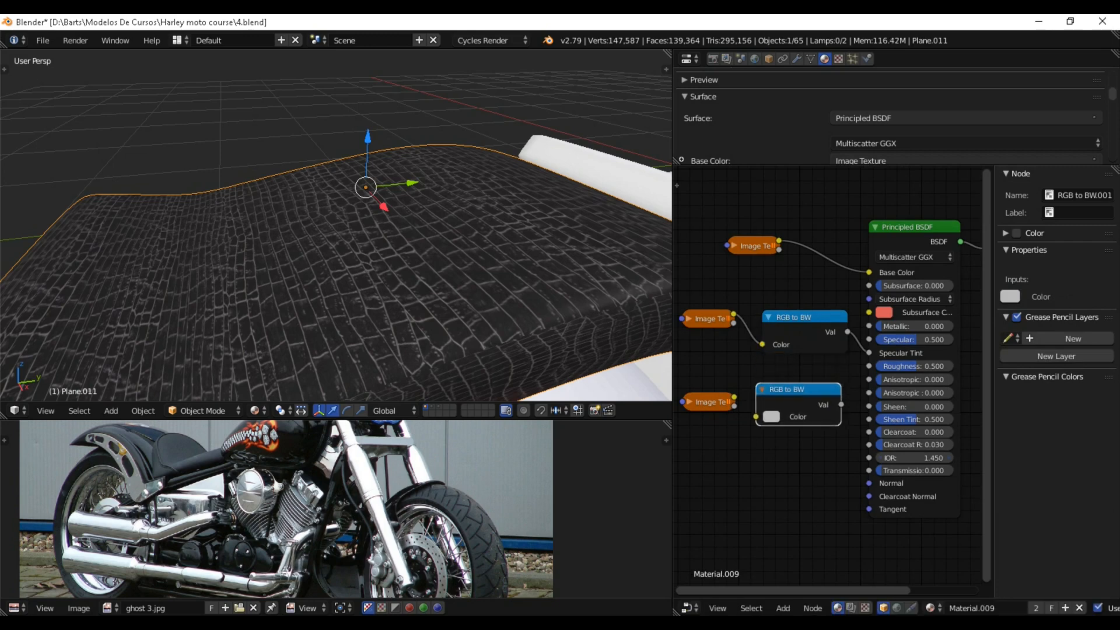
pyautogui.moveTo(840, 404); pyautogui.dragTo(868, 366)
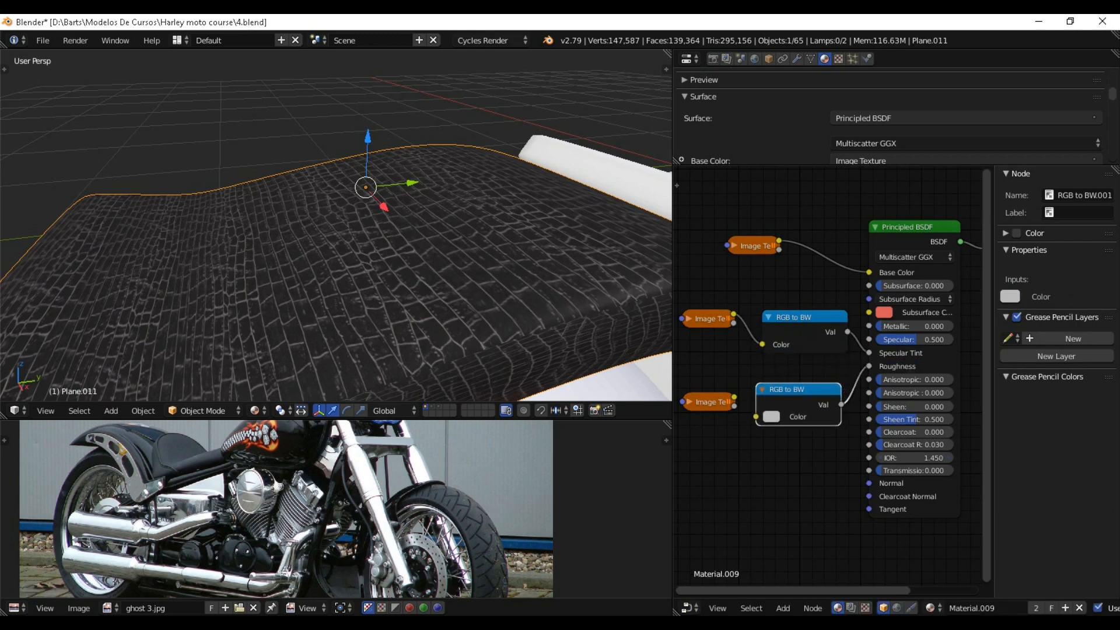
pyautogui.moveTo(733, 397); pyautogui.dragTo(756, 417)
pyautogui.scroll(5, 336, 226)
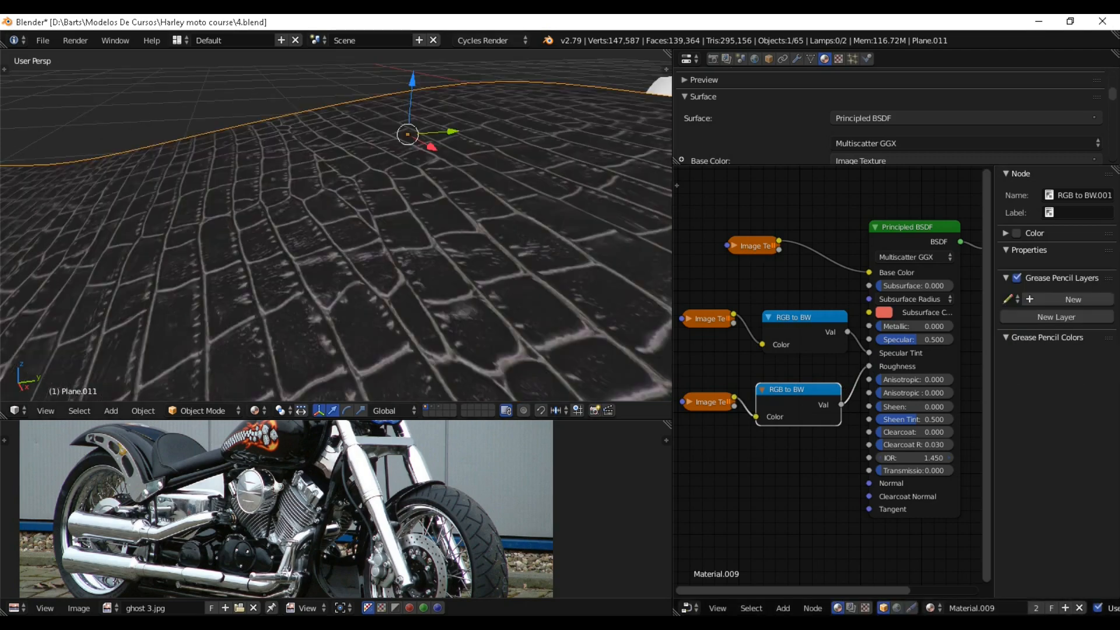
pyautogui.scroll(-6, 336, 225)
pyautogui.moveTo(336, 226); pyautogui.dragTo(274, 186, button='middle')
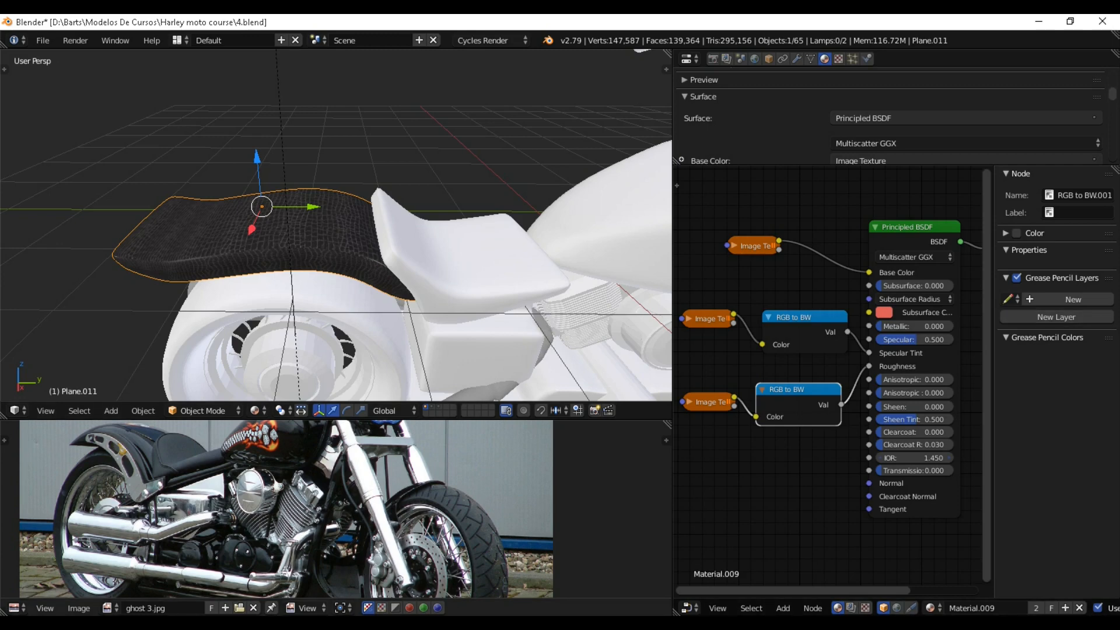
# Bring Leather008_2K_NormalGL.jpg from File Explorer in as an Image Texture node below the others and set it to Non-Color Data.
pyautogui.hotkey('alt', 'Tab')
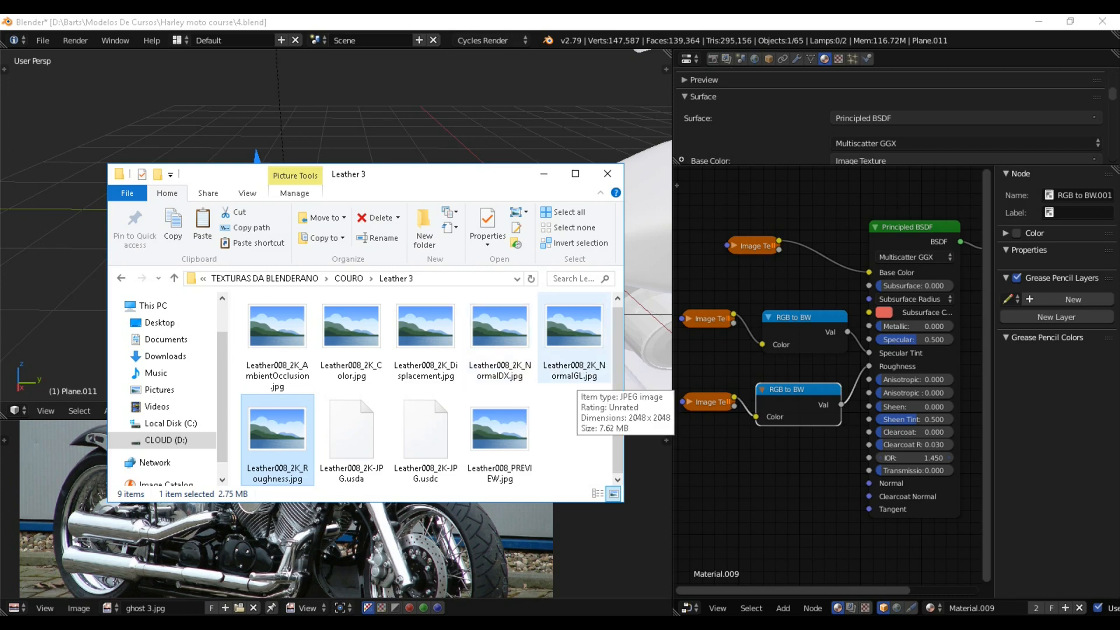
pyautogui.click(574, 338)
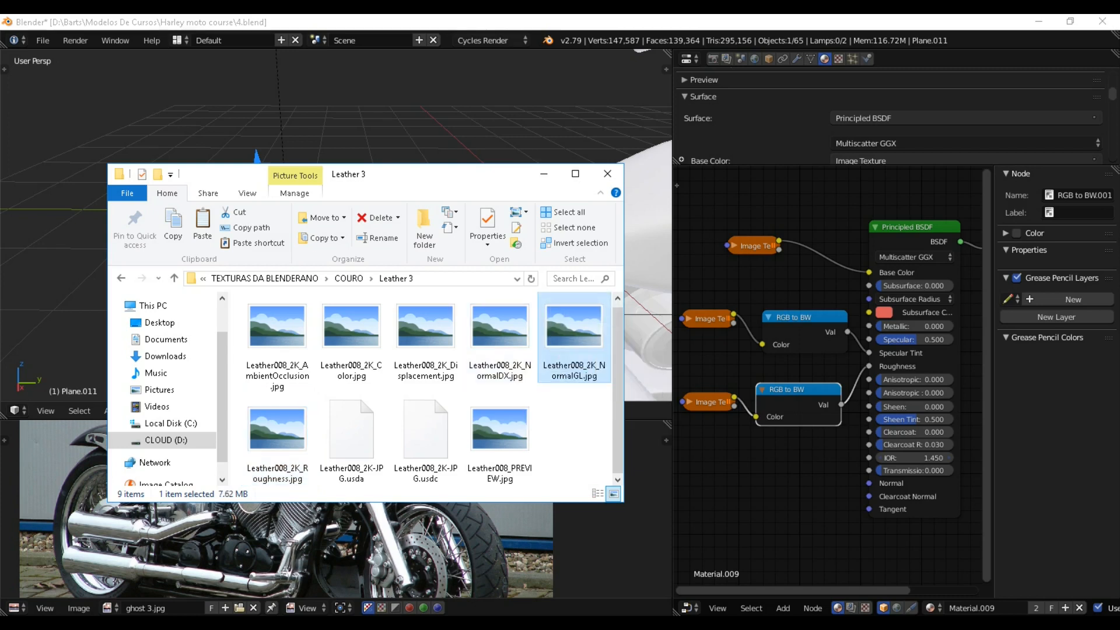
pyautogui.moveTo(574, 336); pyautogui.dragTo(733, 458)
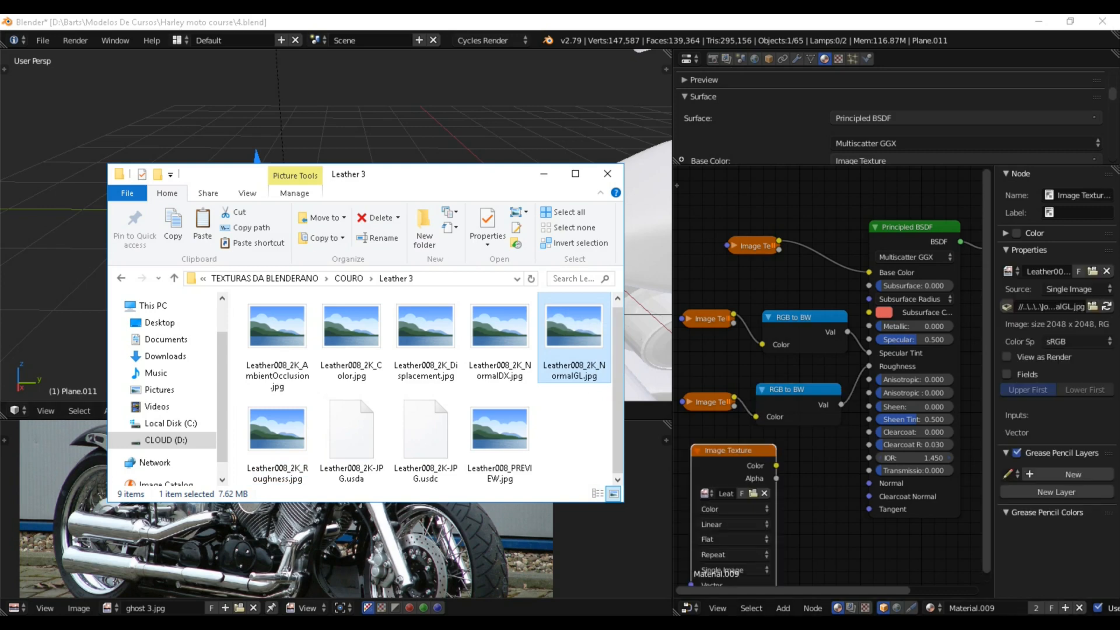
pyautogui.click(729, 452)
pyautogui.click(733, 509)
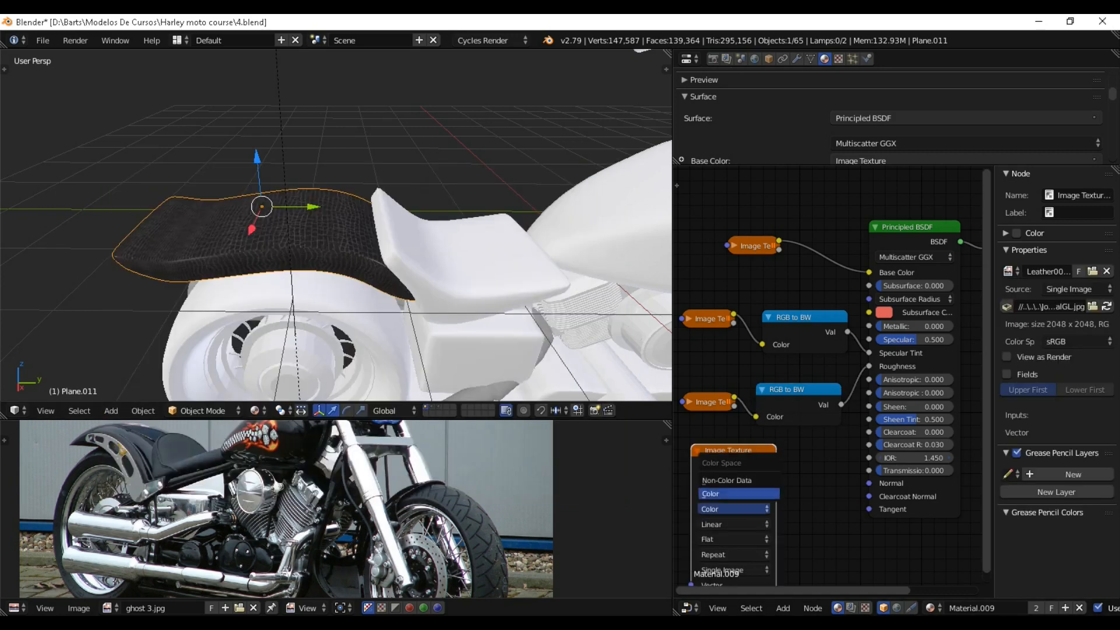
pyautogui.click(727, 480)
pyautogui.moveTo(752, 489); pyautogui.dragTo(779, 443, button='middle')
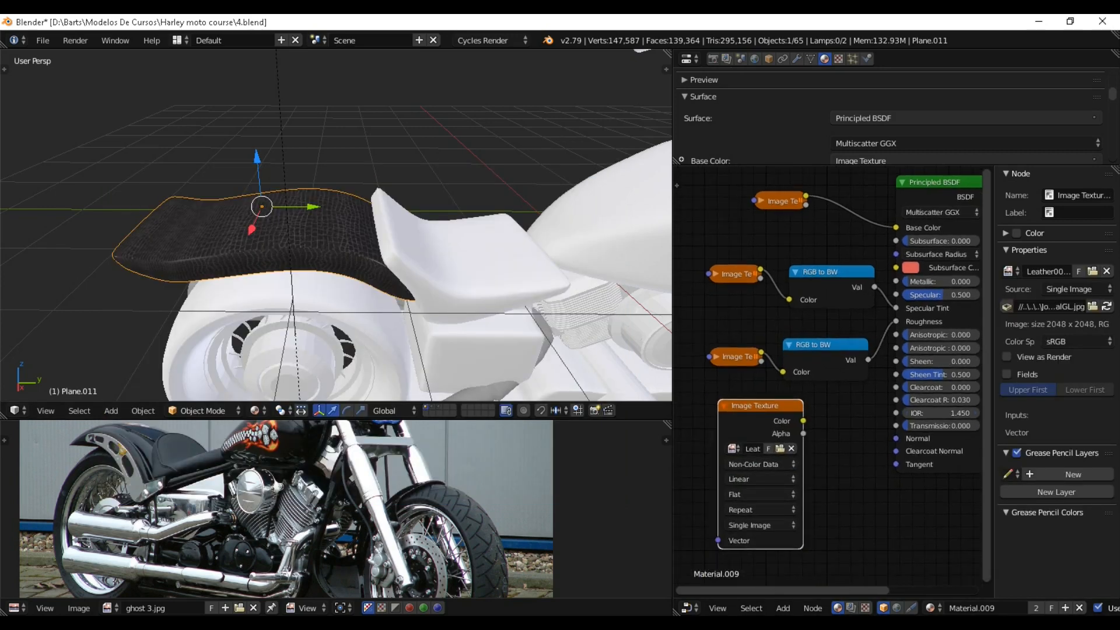
pyautogui.moveTo(755, 406); pyautogui.dragTo(738, 414)
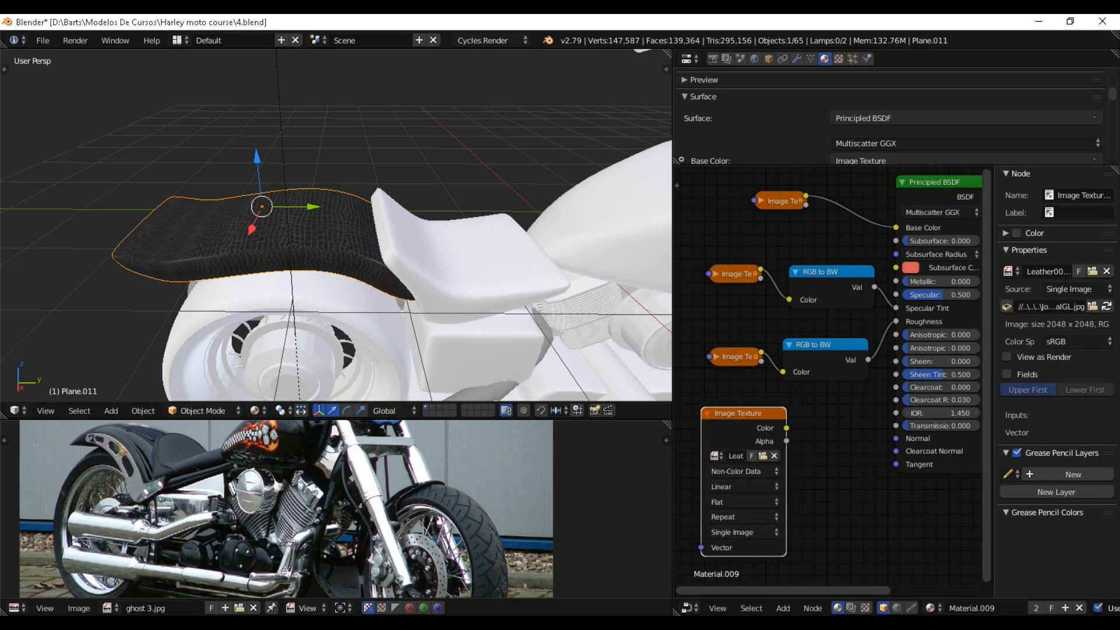
# Add a Normal Map node between the NormalGL Image Texture node and the Principled BSDF, moving the texture node aside for space.
pyautogui.hotkey('shift', 'a')
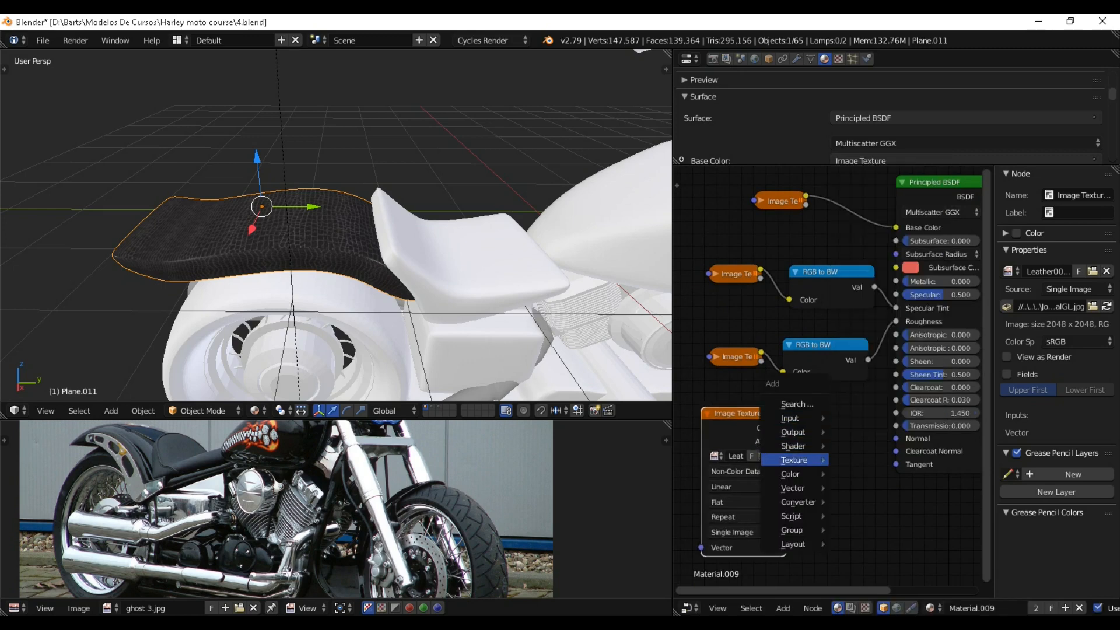
pyautogui.moveTo(795, 488)
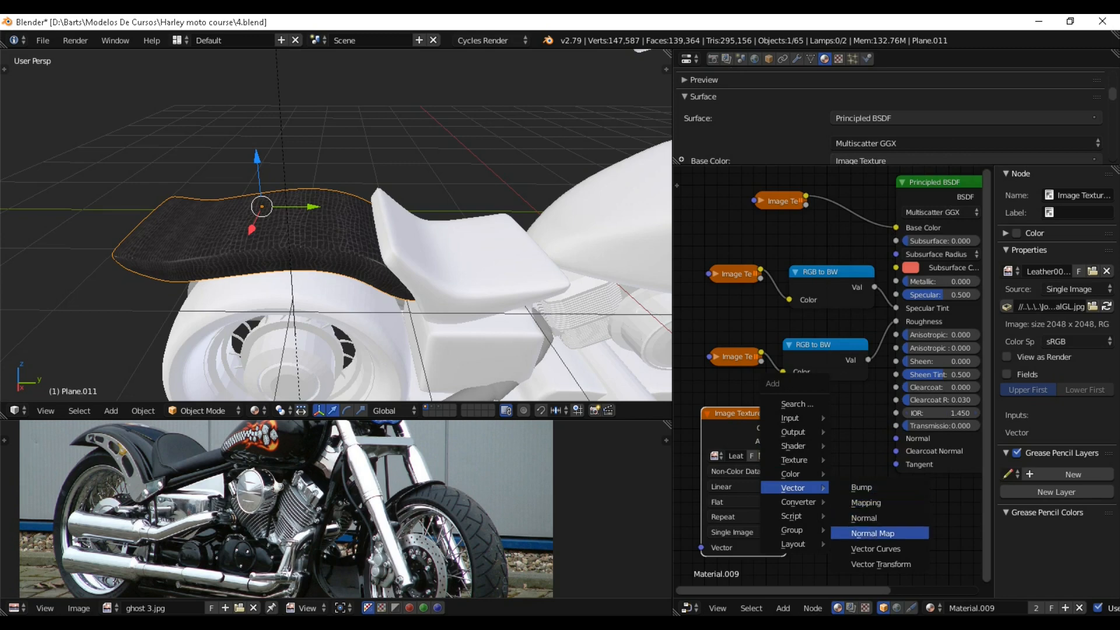
pyautogui.click(873, 533)
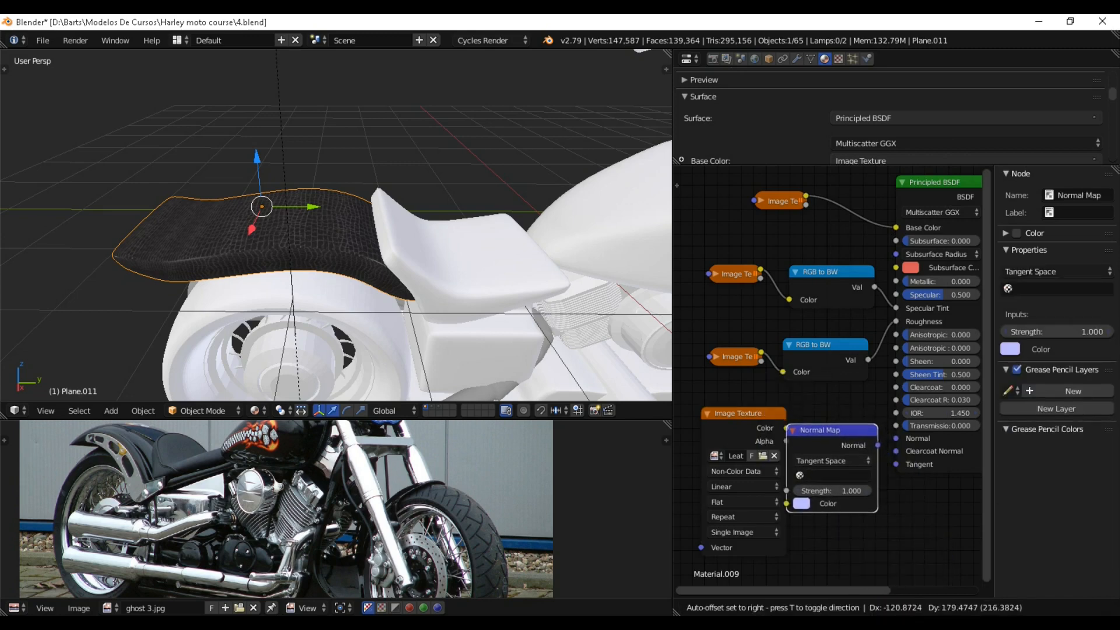
pyautogui.click(832, 498)
pyautogui.moveTo(737, 412); pyautogui.dragTo(714, 415)
# Link the Normal Map to the Principled BSDF's Normal input and the NormalGL texture's color to the Normal Map's Color.
pyautogui.moveTo(455, 280); pyautogui.dragTo(483, 303, button='middle')
pyautogui.scroll(3, 482, 295)
pyautogui.scroll(5, 481, 295)
pyautogui.scroll(-2, 481, 295)
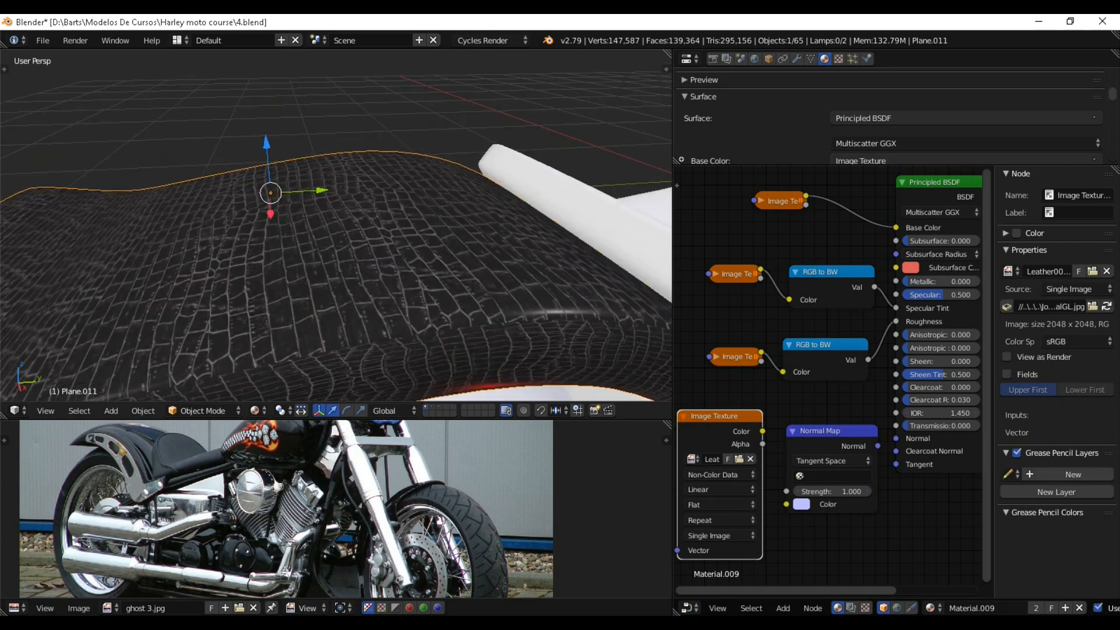
pyautogui.moveTo(877, 446); pyautogui.dragTo(895, 438)
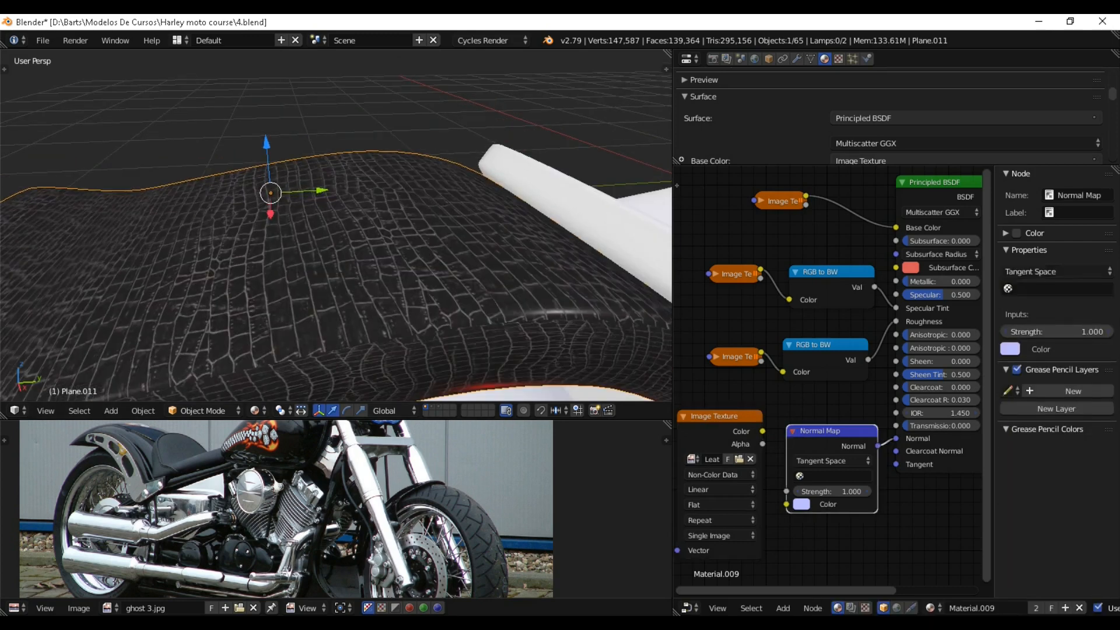
pyautogui.moveTo(762, 431); pyautogui.dragTo(786, 504)
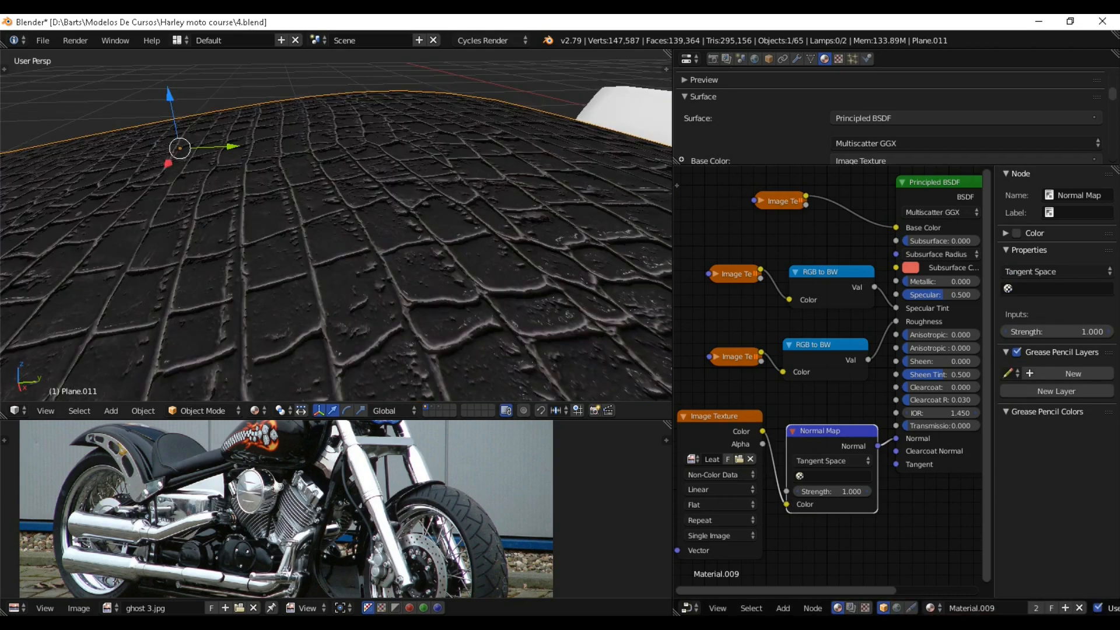
# Set the Normal Map node's strength to 0.01.
pyautogui.scroll(-9, 336, 225)
pyautogui.moveTo(335, 225); pyautogui.dragTo(338, 260, button='middle')
pyautogui.scroll(6, 336, 225)
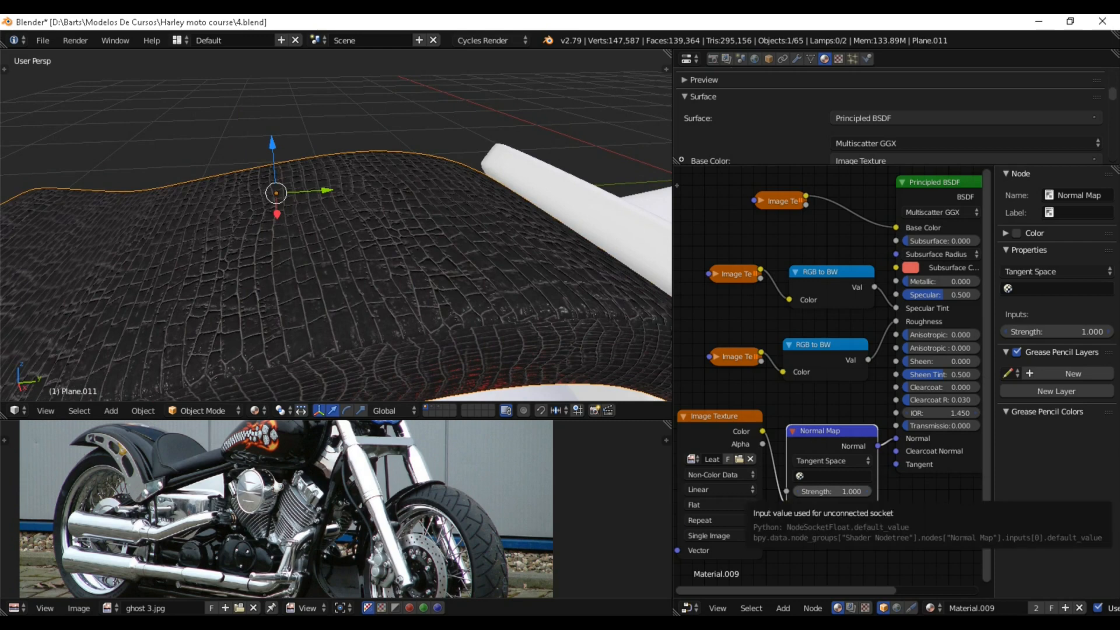
pyautogui.click(833, 491)
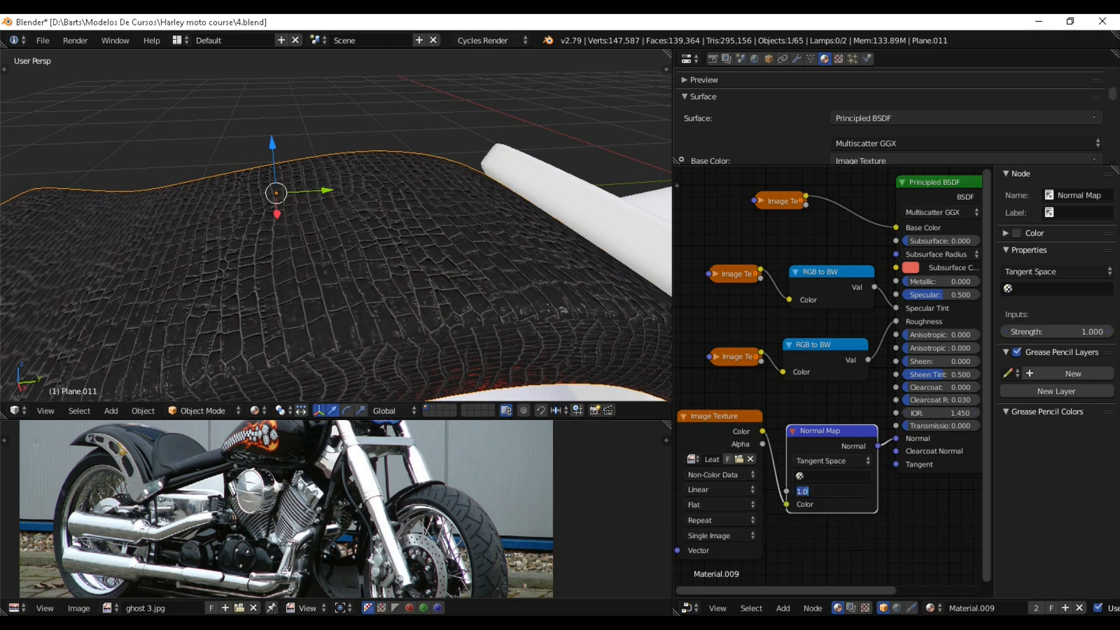
pyautogui.write('0.01')
pyautogui.press('Return')
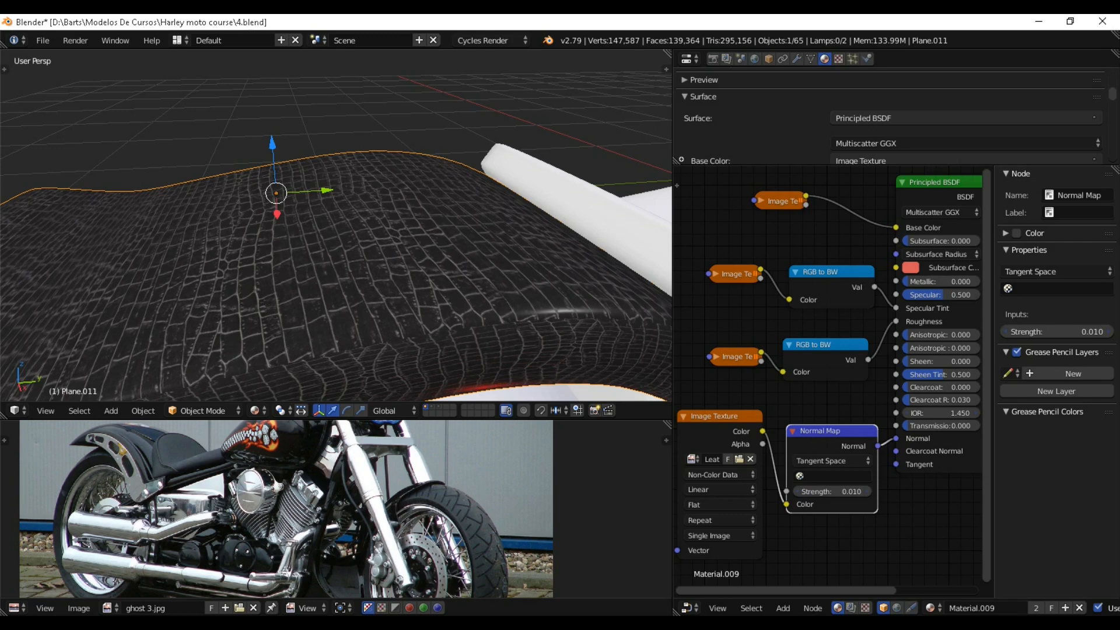
# Collapse the Normal Map node and the NormalGL Image Texture node.
pyautogui.press('h')
pyautogui.click(716, 417)
pyautogui.press('h')
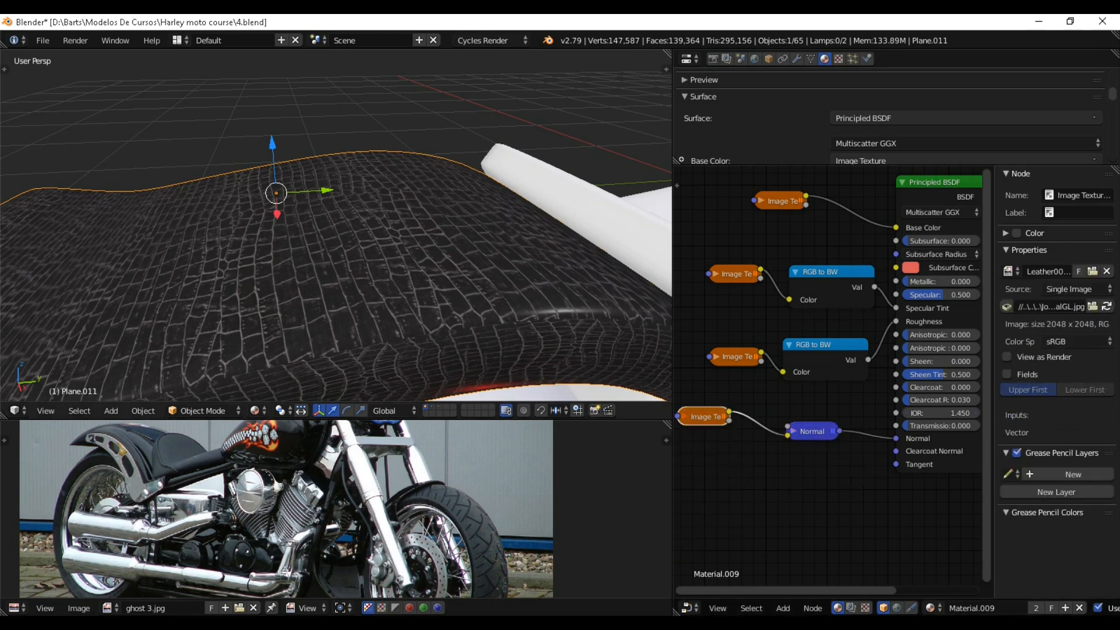
# Examine the leather material on the rear fender from several angles and distances in the 3D viewport.
pyautogui.scroll(-7, 336, 225)
pyautogui.moveTo(362, 233); pyautogui.dragTo(303, 242, button='middle')
pyautogui.scroll(-3, 828, 350)
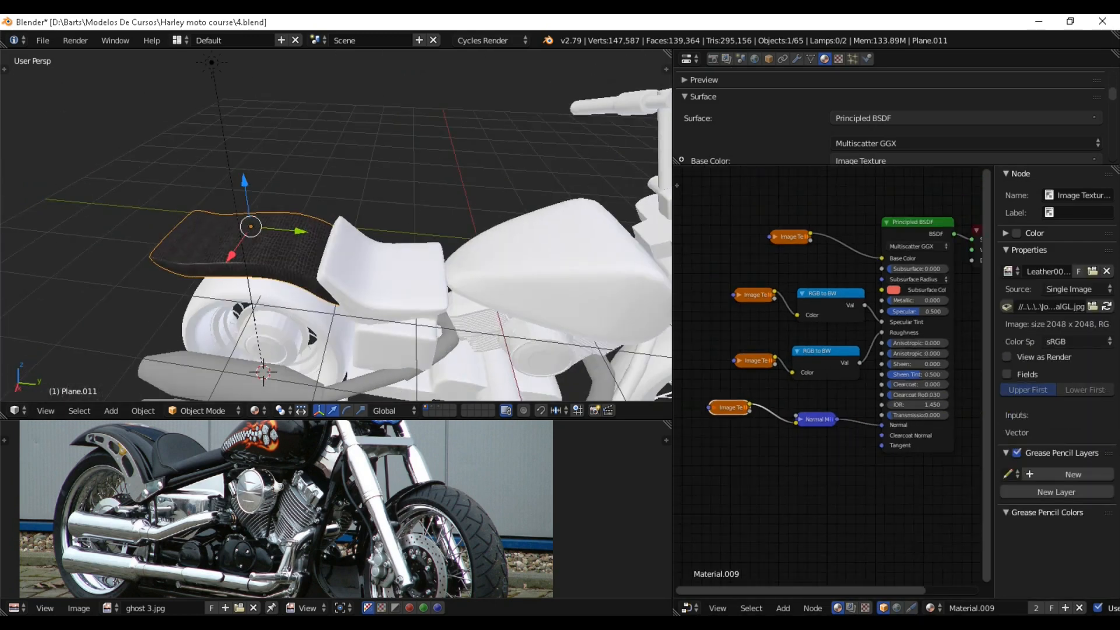
pyautogui.scroll(2, 828, 350)
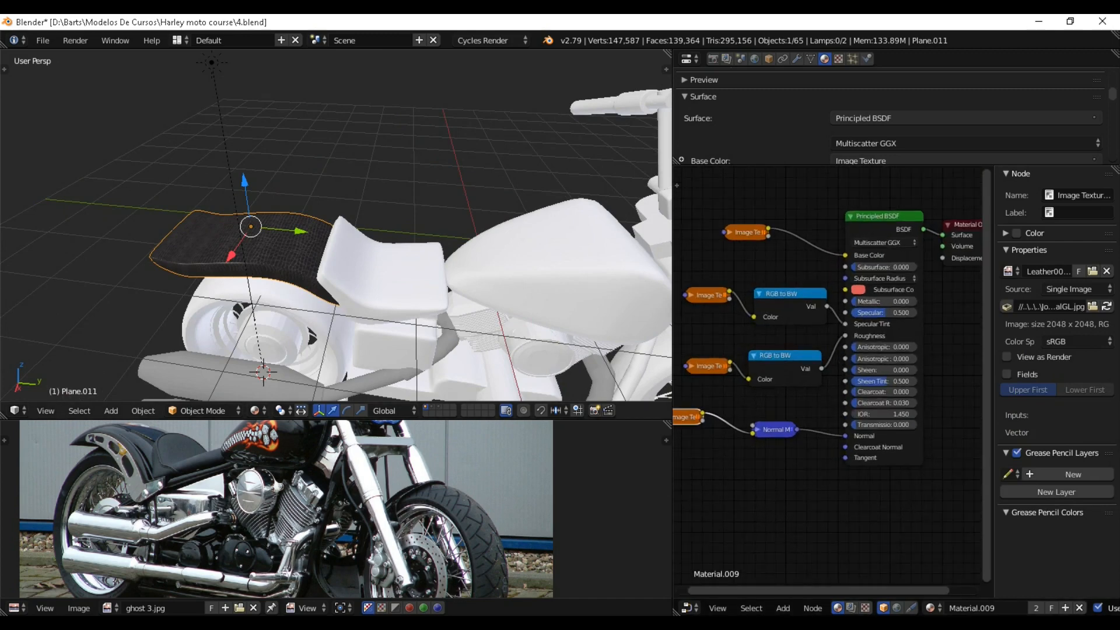
pyautogui.press('KP_Decimal')
pyautogui.moveTo(374, 233); pyautogui.dragTo(297, 228, button='middle')
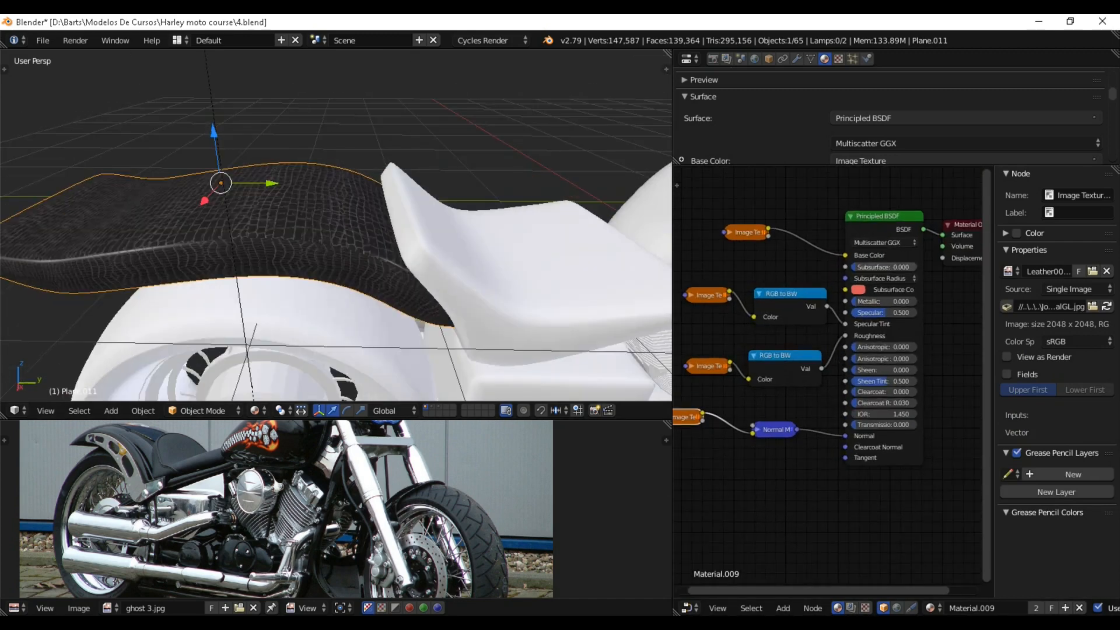
pyautogui.scroll(-1, 828, 376)
# Maximize the node editor and enlarge the complete leather node tree for review.
pyautogui.hotkey('shift', 'space')
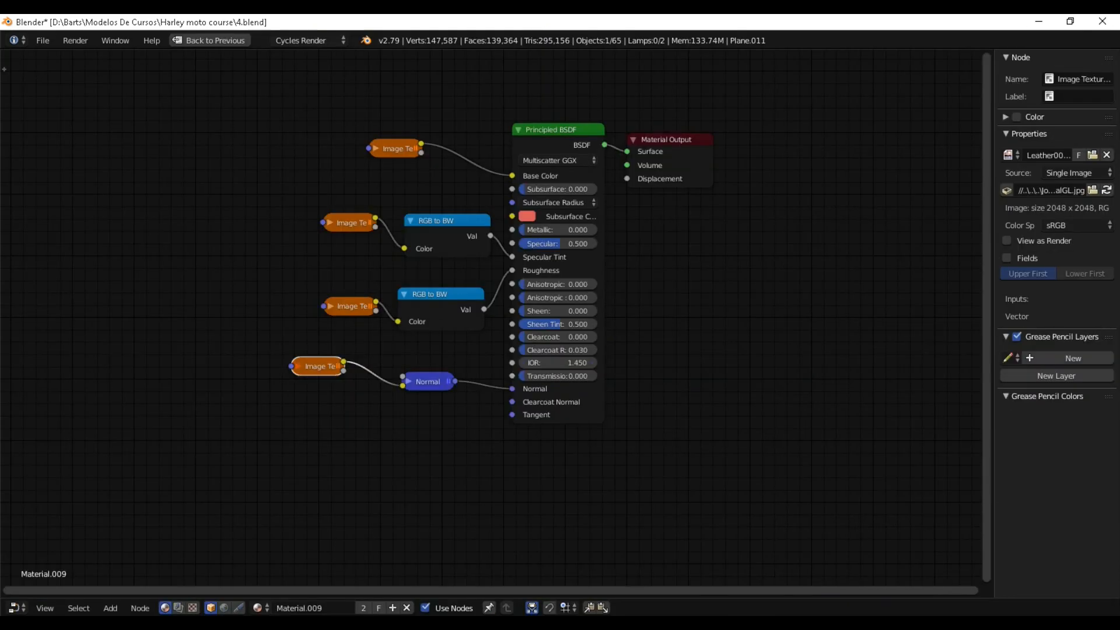
pyautogui.scroll(3, 473, 133)
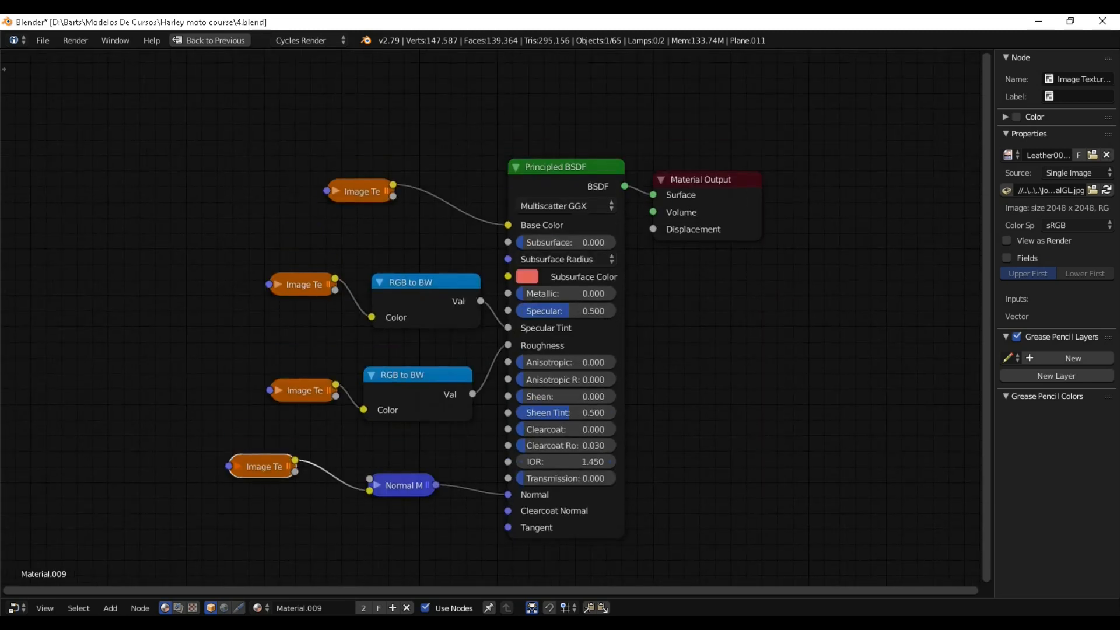
pyautogui.scroll(1, 489, 322)
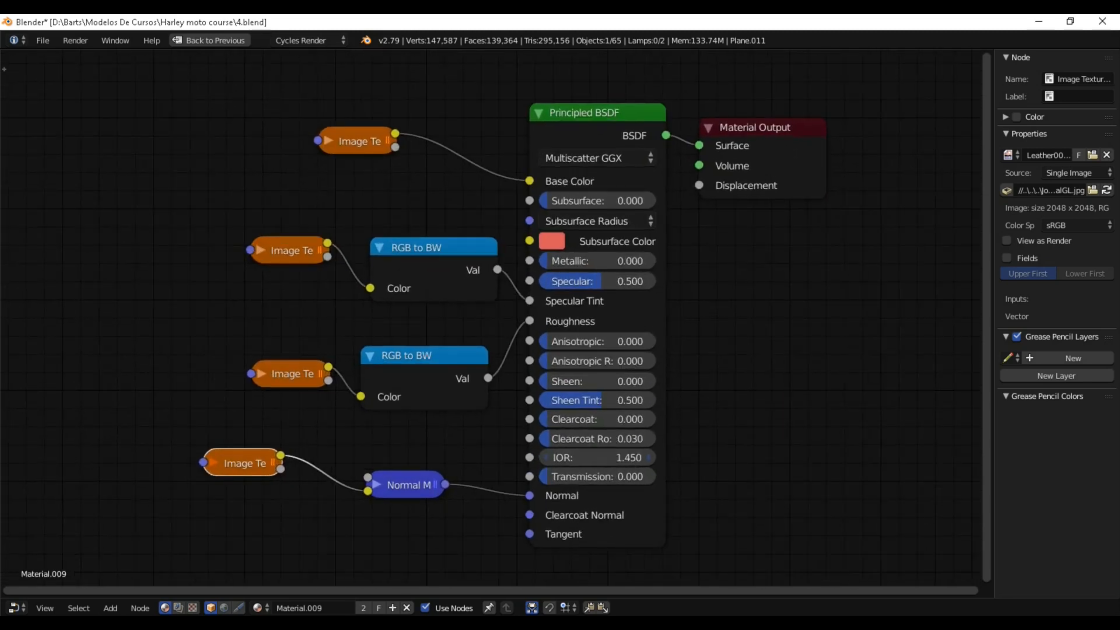
# Collapse both RGB to BW nodes feeding the Principled BSDF.
pyautogui.click(379, 247)
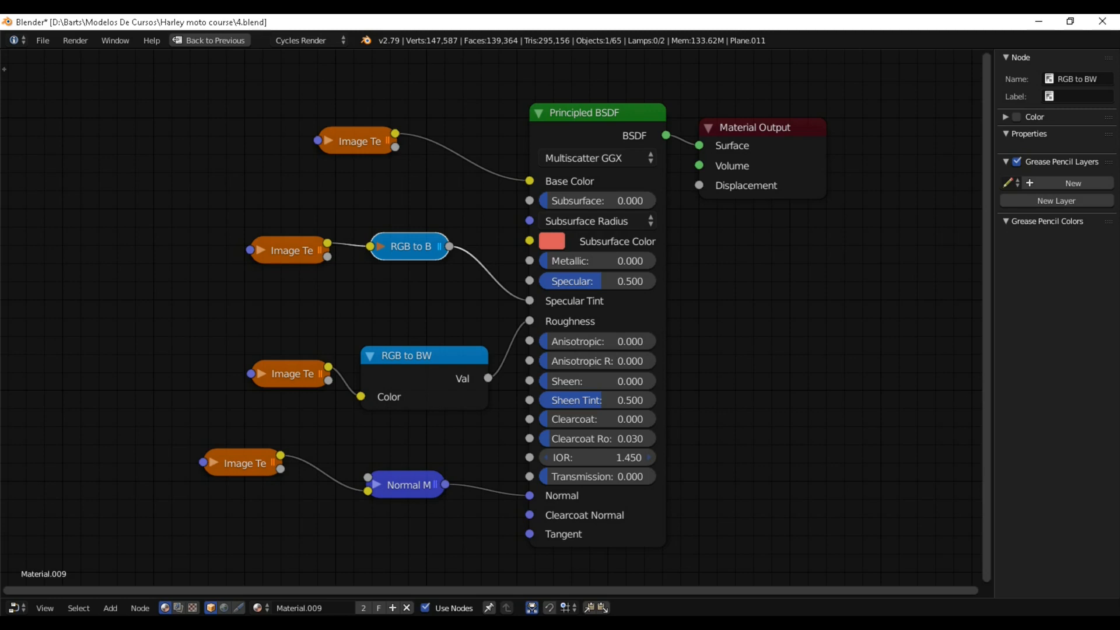
pyautogui.click(369, 356)
pyautogui.click(370, 356)
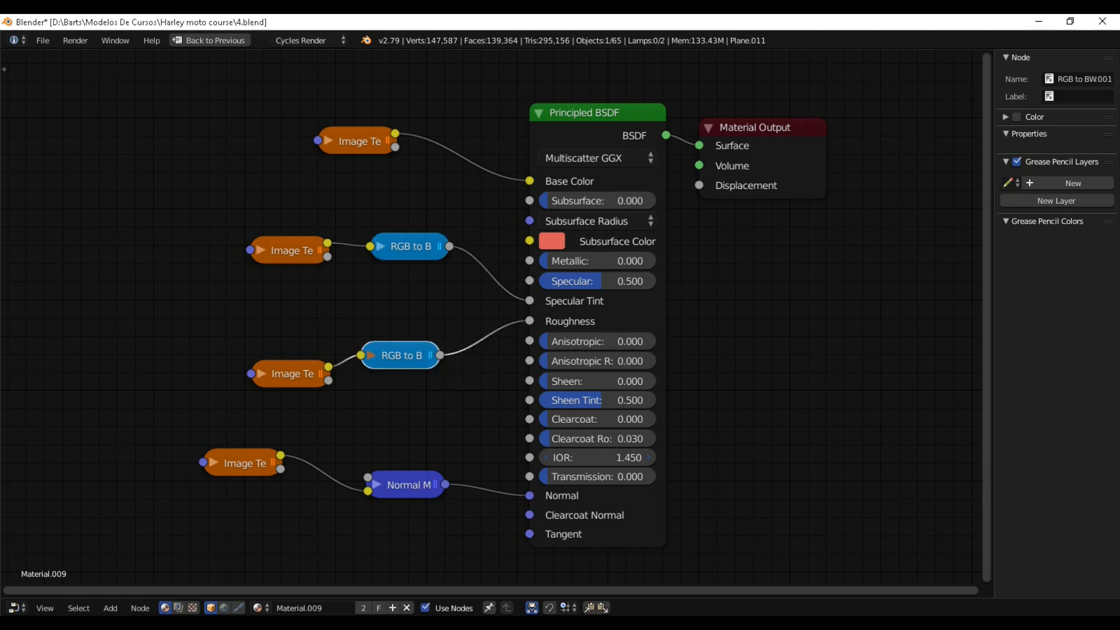
# Review the compact leather node tree, restore the split editor layout, and examine the motorcycle around the fender and seat.
pyautogui.scroll(-2, 489, 320)
pyautogui.scroll(3, 489, 321)
pyautogui.scroll(-3, 489, 321)
pyautogui.scroll(1, 490, 315)
pyautogui.hotkey('ctrl', 'space')
pyautogui.scroll(-4, 336, 233)
pyautogui.moveTo(349, 233); pyautogui.dragTo(309, 161, button='middle')
pyautogui.scroll(2, 274, 216)
pyautogui.scroll(-2, 338, 225)
pyautogui.scroll(2, 265, 204)
pyautogui.scroll(-3, 303, 186)
pyautogui.scroll(1, 327, 201)
pyautogui.scroll(-1, 271, 210)
pyautogui.scroll(2, 286, 199)
pyautogui.scroll(2, 309, 204)
pyautogui.scroll(-2, 291, 201)
pyautogui.scroll(2, 309, 160)
# Create a new material for the motorcycle's seat and delete its default Diffuse BSDF node.
pyautogui.rightClick(373, 161)
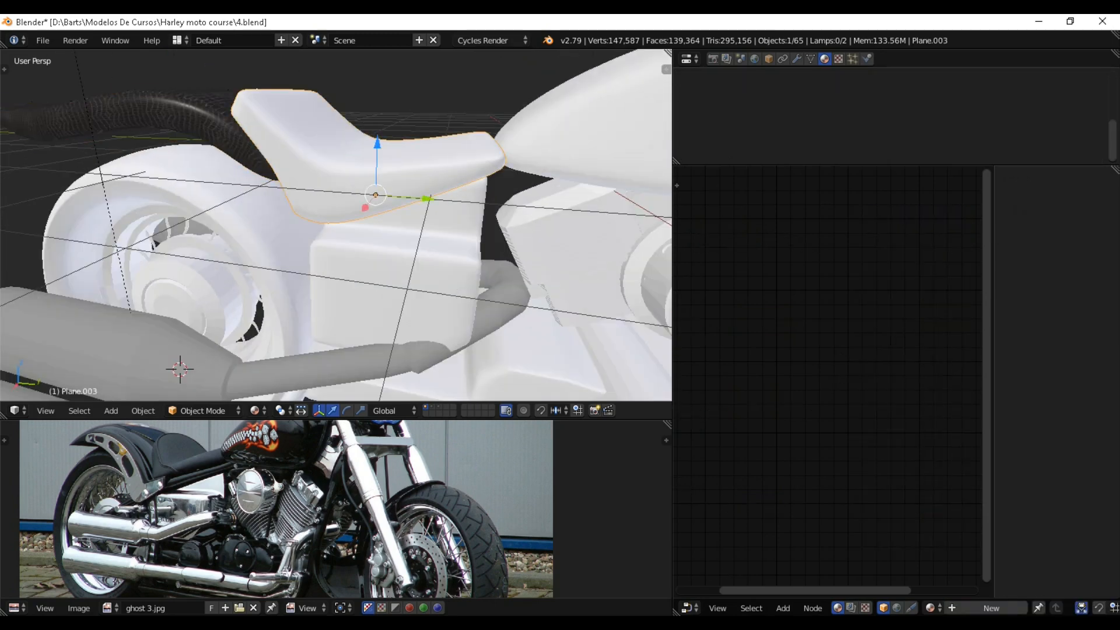
pyautogui.click(990, 608)
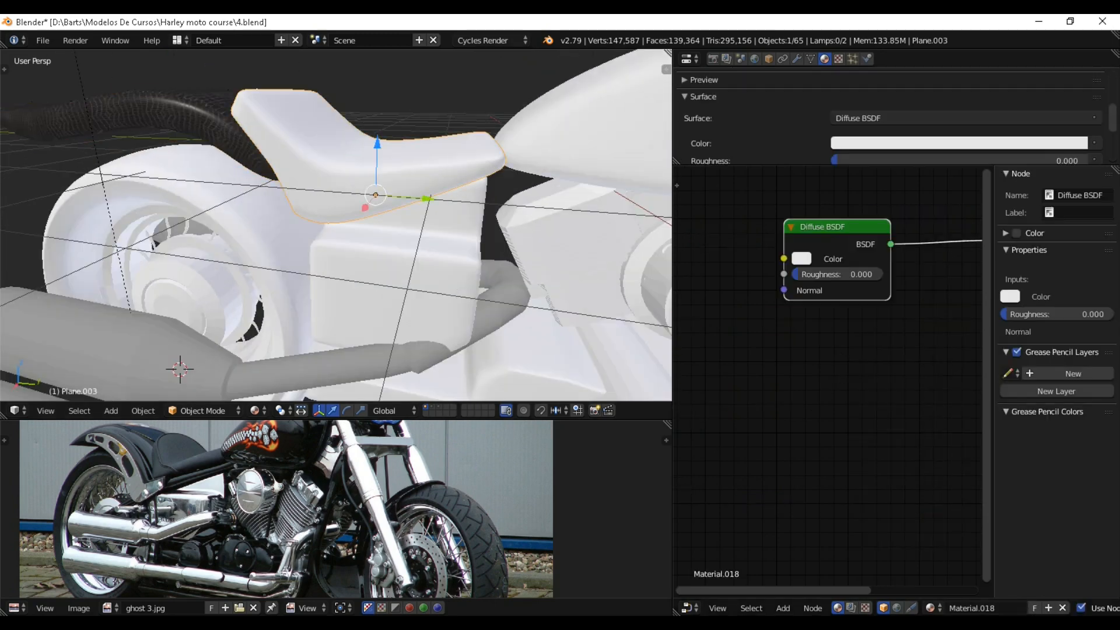
pyautogui.click(763, 262)
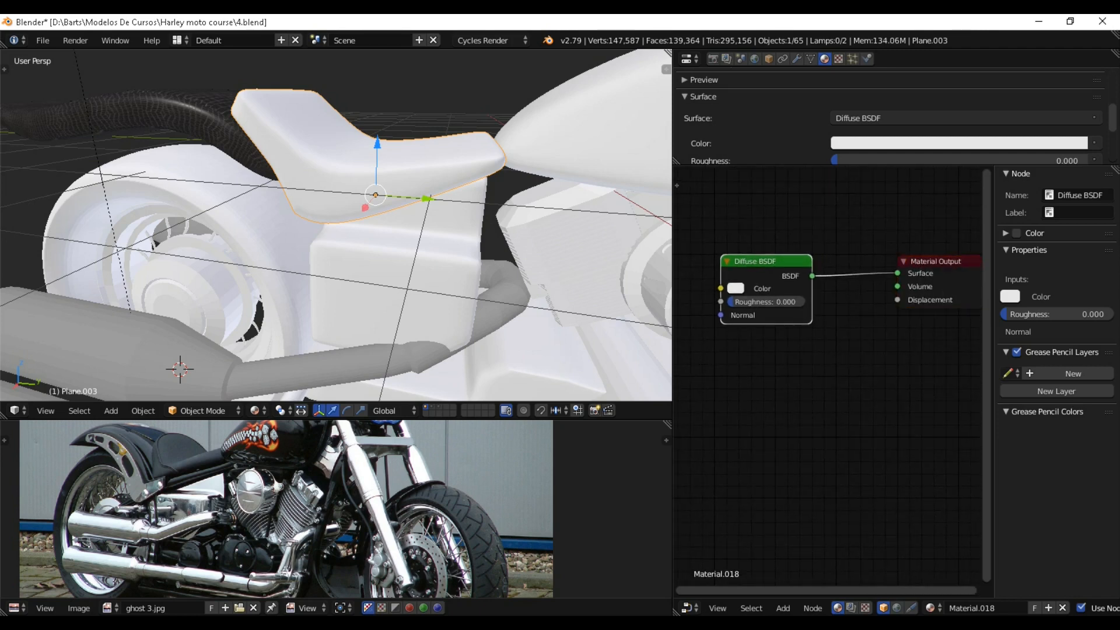
pyautogui.press('x')
# Add a Principled BSDF node to the seat material and connect it to the Material Output's Surface input.
pyautogui.hotkey('shift', 'a')
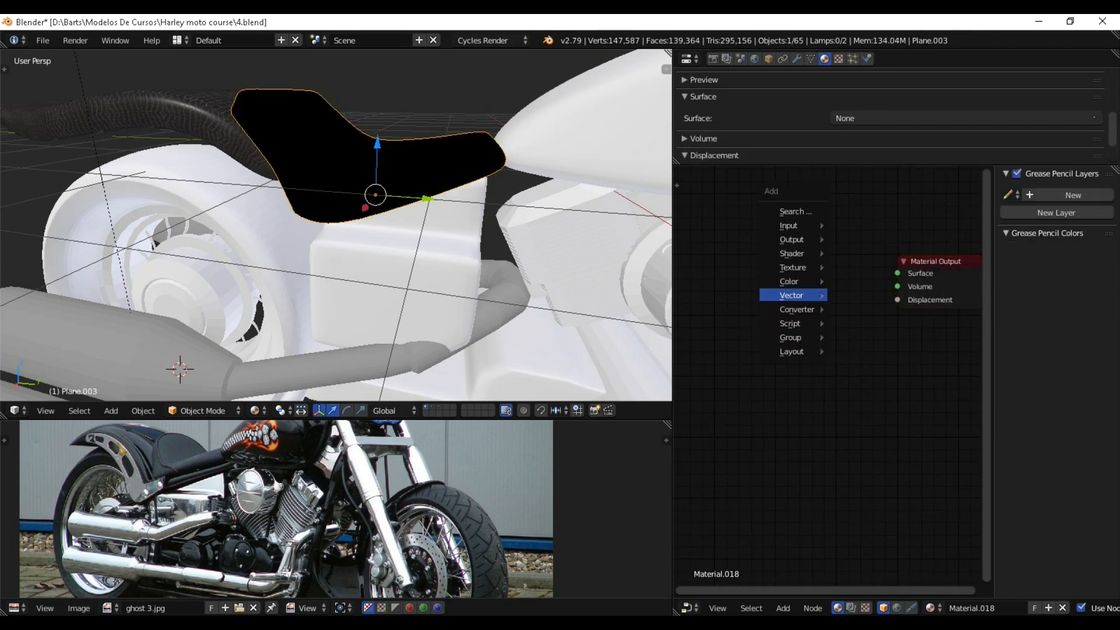
pyautogui.moveTo(793, 295)
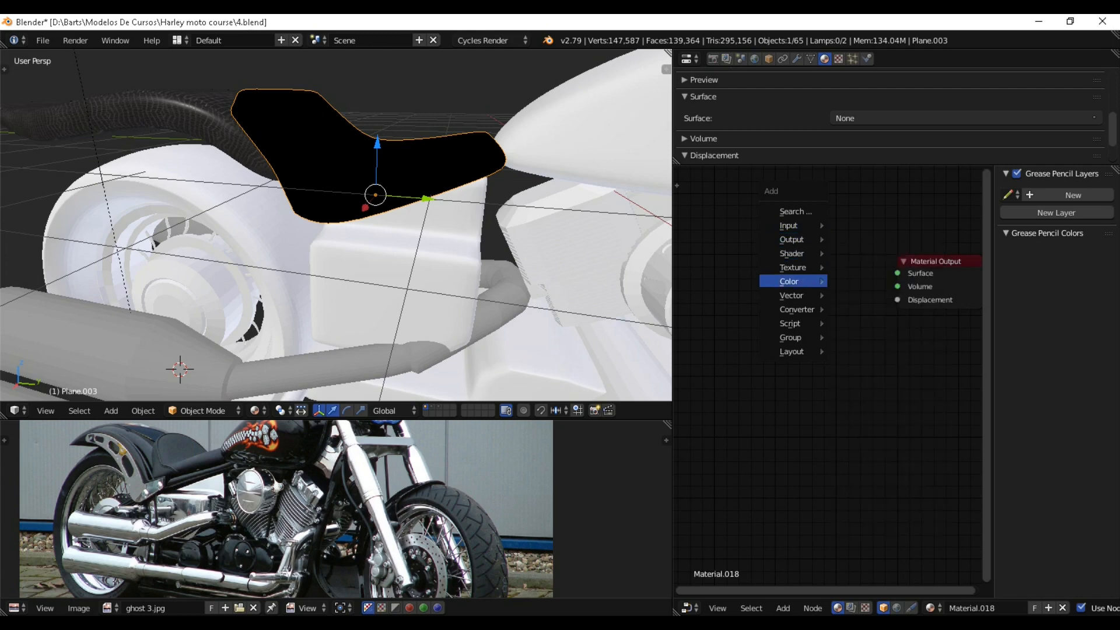
pyautogui.moveTo(792, 267)
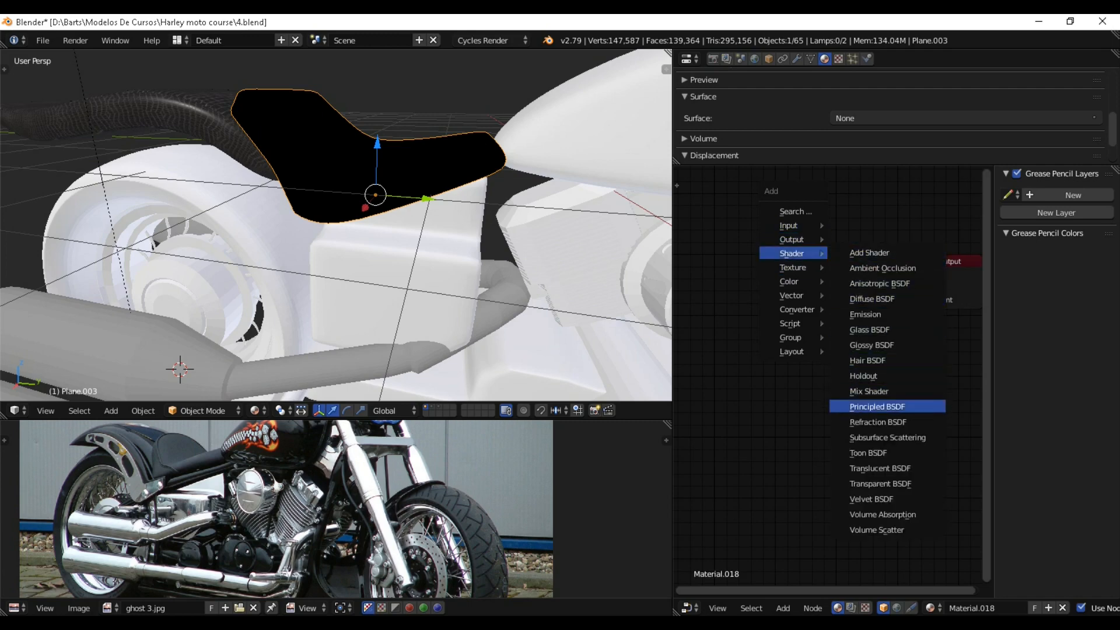
pyautogui.click(872, 406)
pyautogui.click(780, 252)
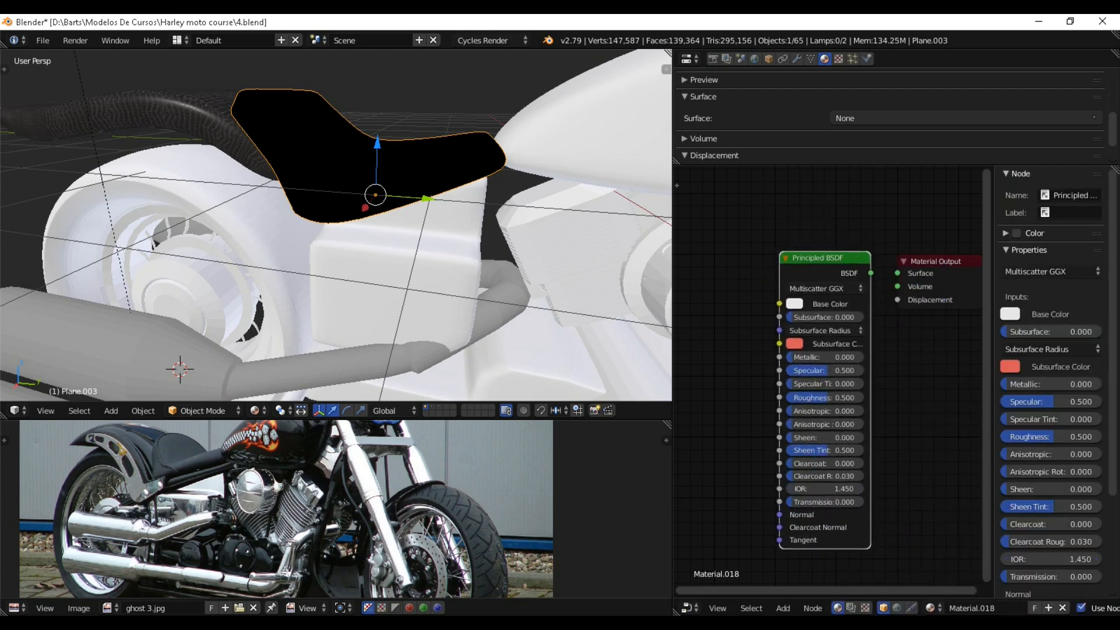
pyautogui.moveTo(871, 273); pyautogui.dragTo(897, 273)
pyautogui.scroll(1, 816, 374)
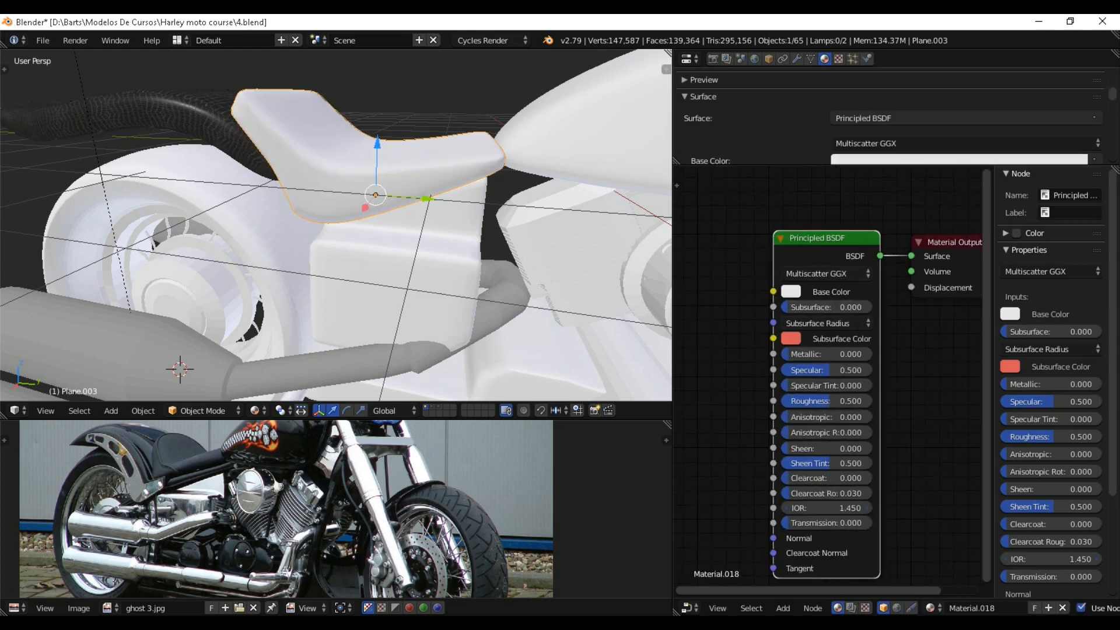
pyautogui.moveTo(857, 292); pyautogui.dragTo(893, 288, button='middle')
pyautogui.moveTo(851, 244); pyautogui.dragTo(868, 248)
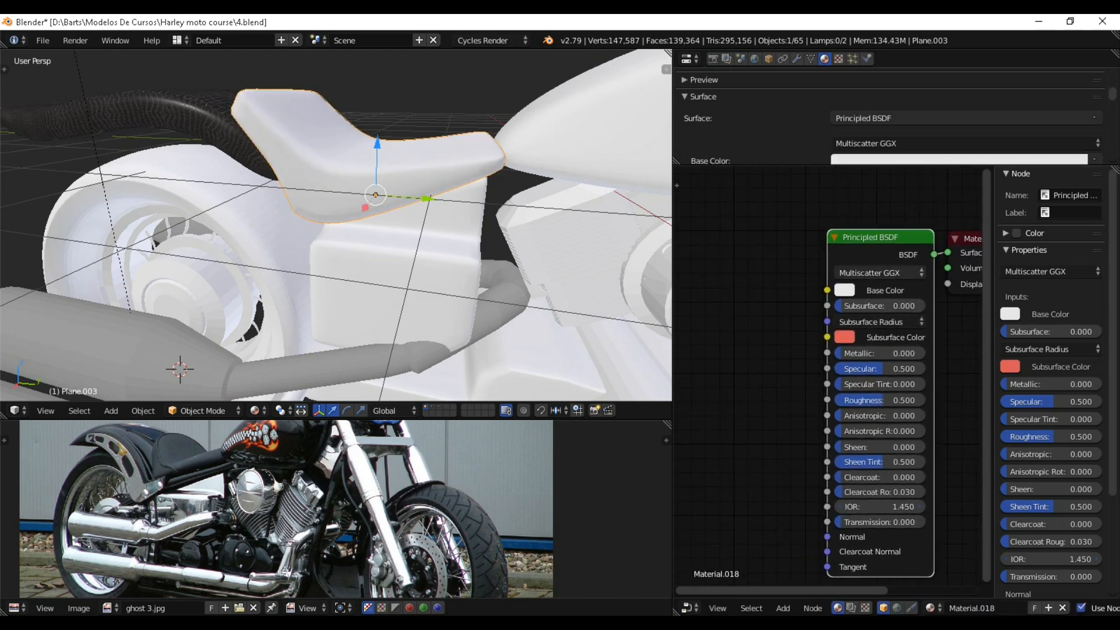
pyautogui.scroll(1, 827, 373)
# Bring Leather008_2K_Color.jpg from the Leather 3 folder into the seat material and connect its Color output to Base Color.
pyautogui.hotkey('alt', 'Tab')
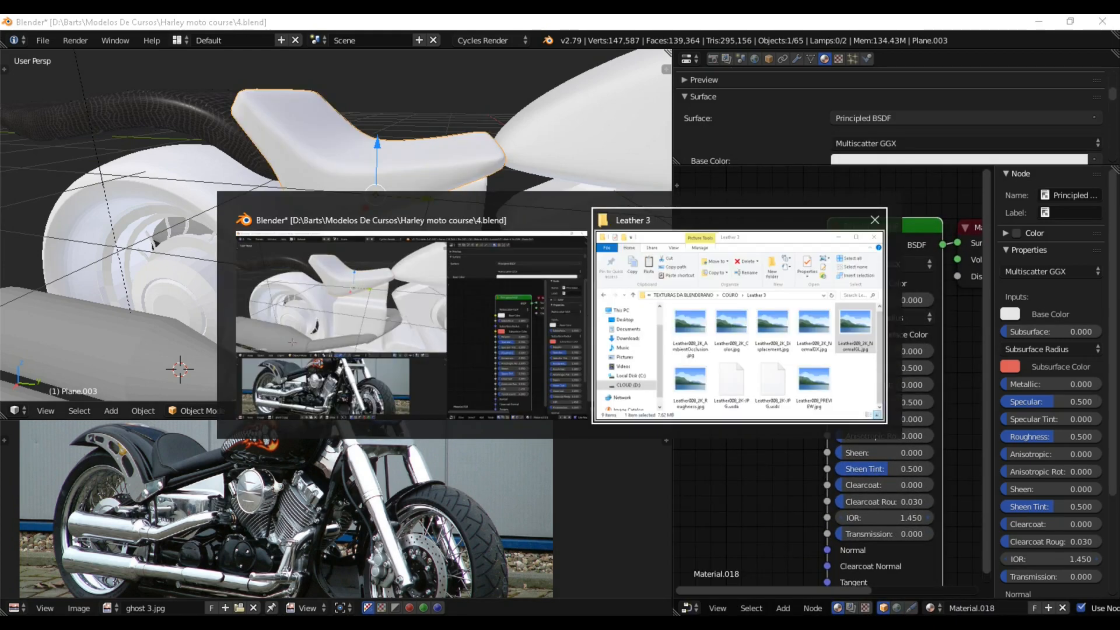
pyautogui.moveTo(352, 334); pyautogui.dragTo(723, 327)
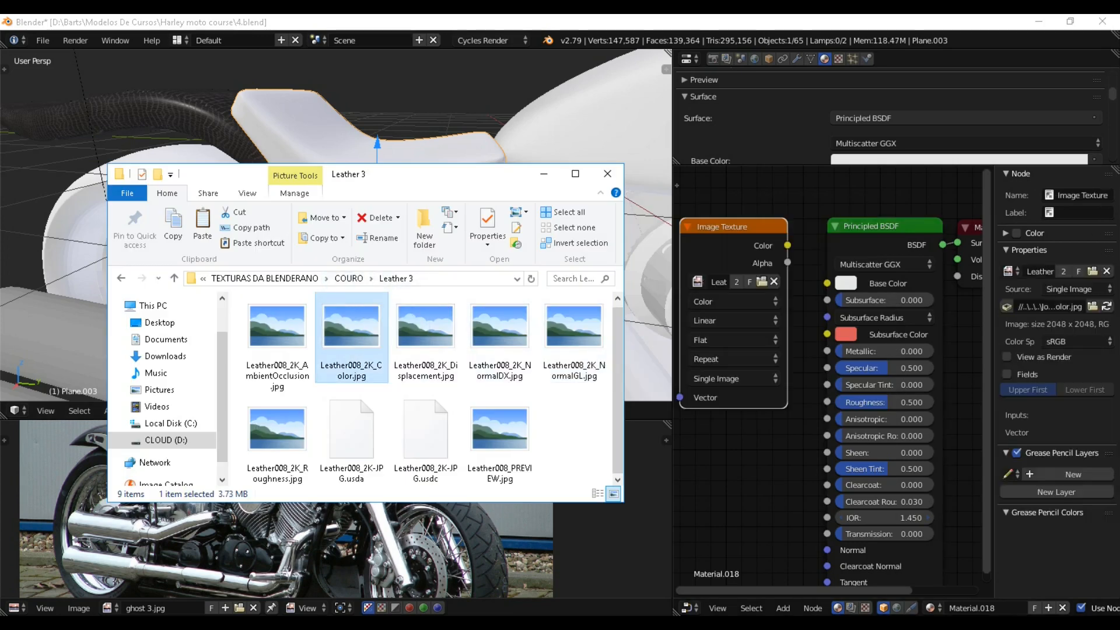
pyautogui.moveTo(787, 245); pyautogui.dragTo(827, 283)
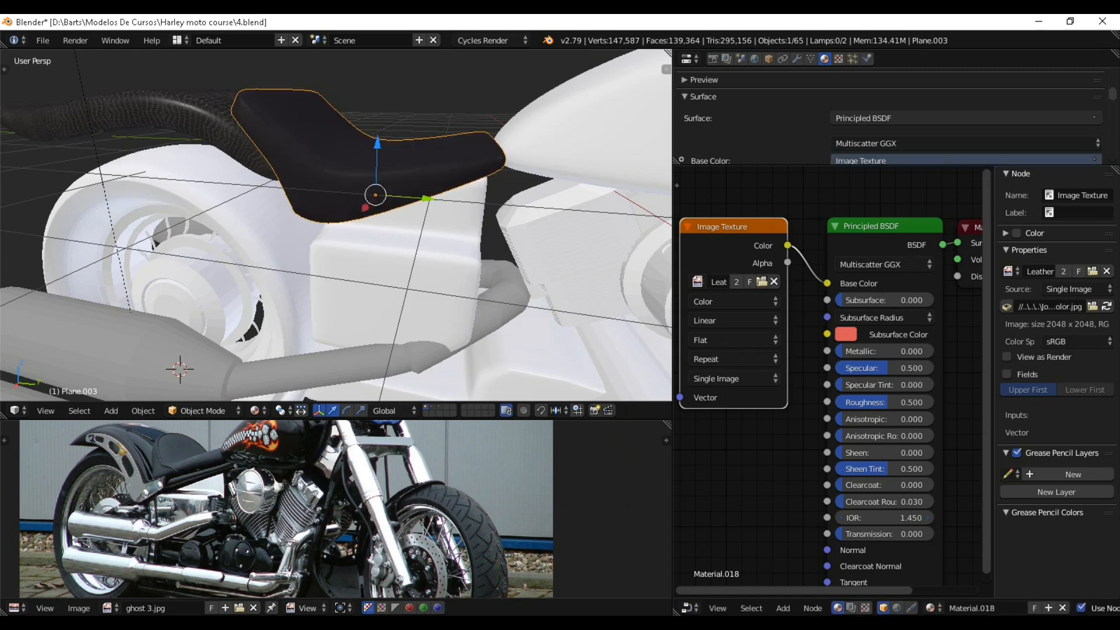
# Try a standard Unwrap on all of the seat's faces in Edit Mode.
pyautogui.moveTo(513, 245); pyautogui.dragTo(554, 271, button='middle')
pyautogui.press('Tab')
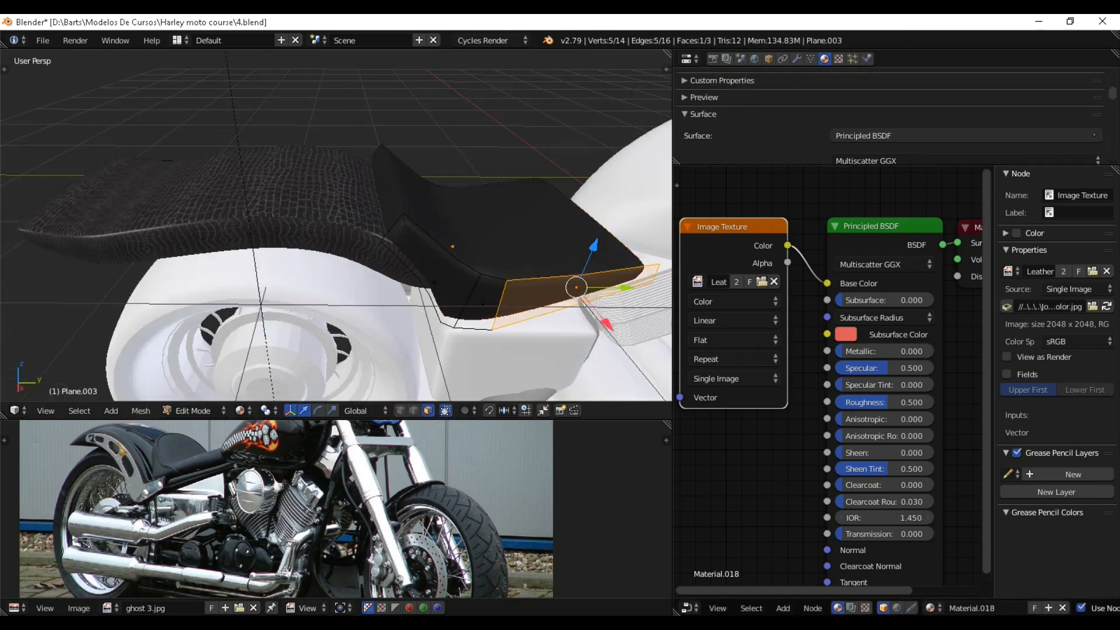
pyautogui.press('a')
pyautogui.press('a')
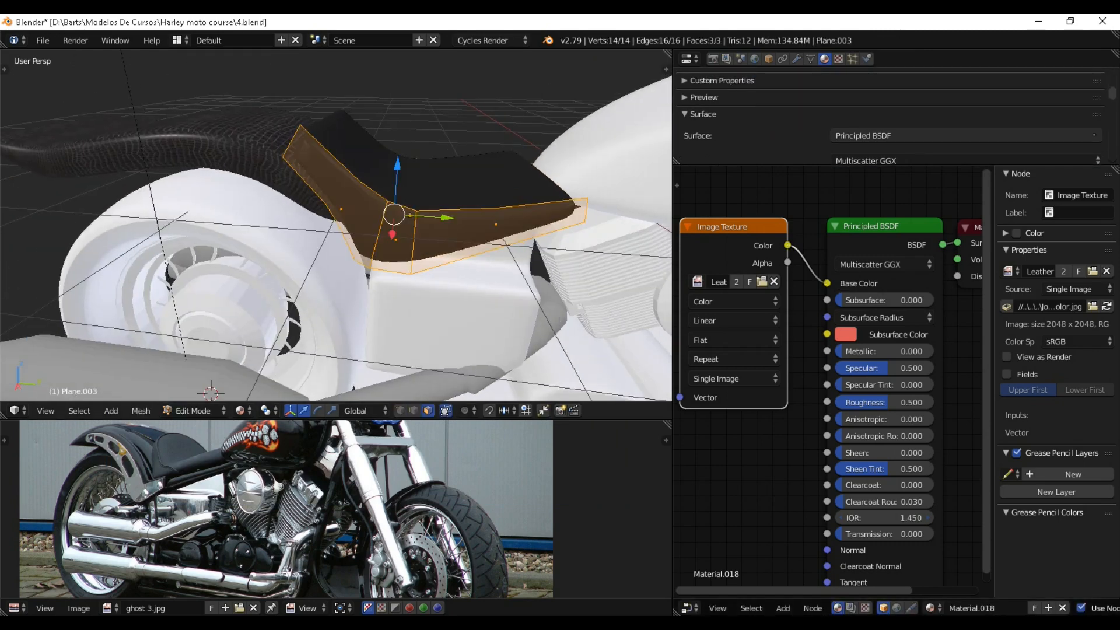
pyautogui.press('u')
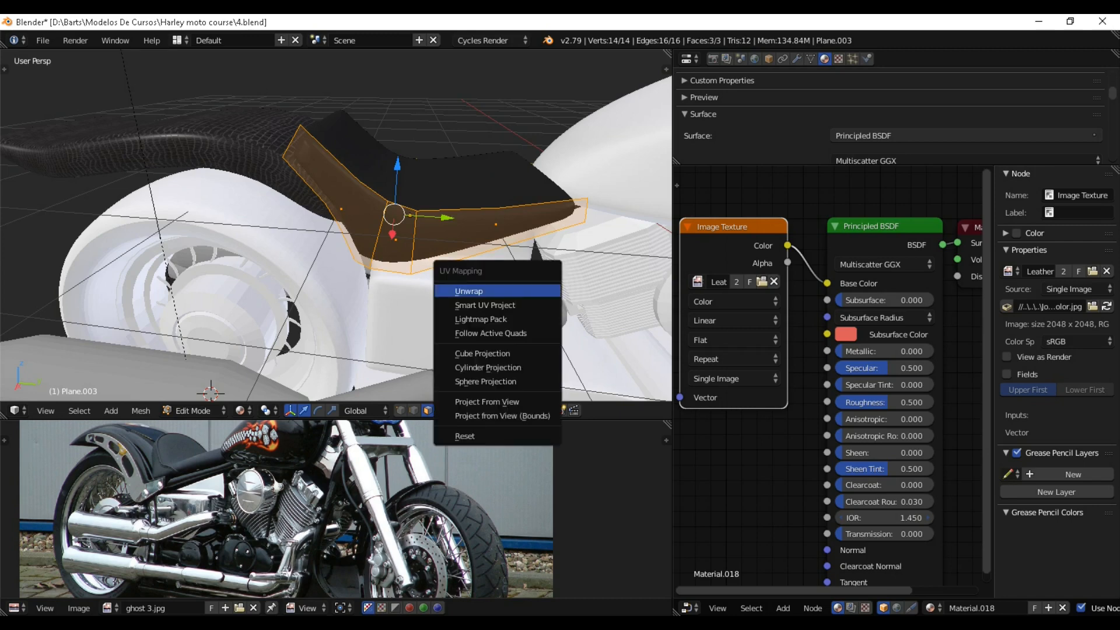
pyautogui.press('Return')
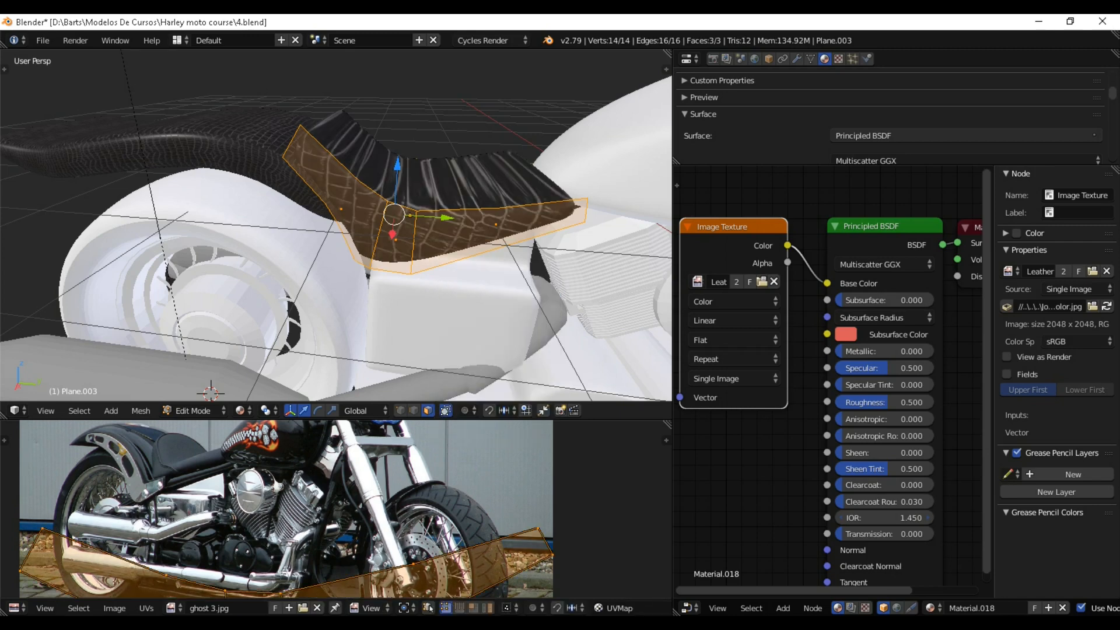
# Reset the UVs of all the seat's faces and inspect the leather pattern in Object Mode.
pyautogui.moveTo(373, 221); pyautogui.dragTo(350, 242, button='middle')
pyautogui.scroll(4, 336, 226)
pyautogui.scroll(-4, 336, 226)
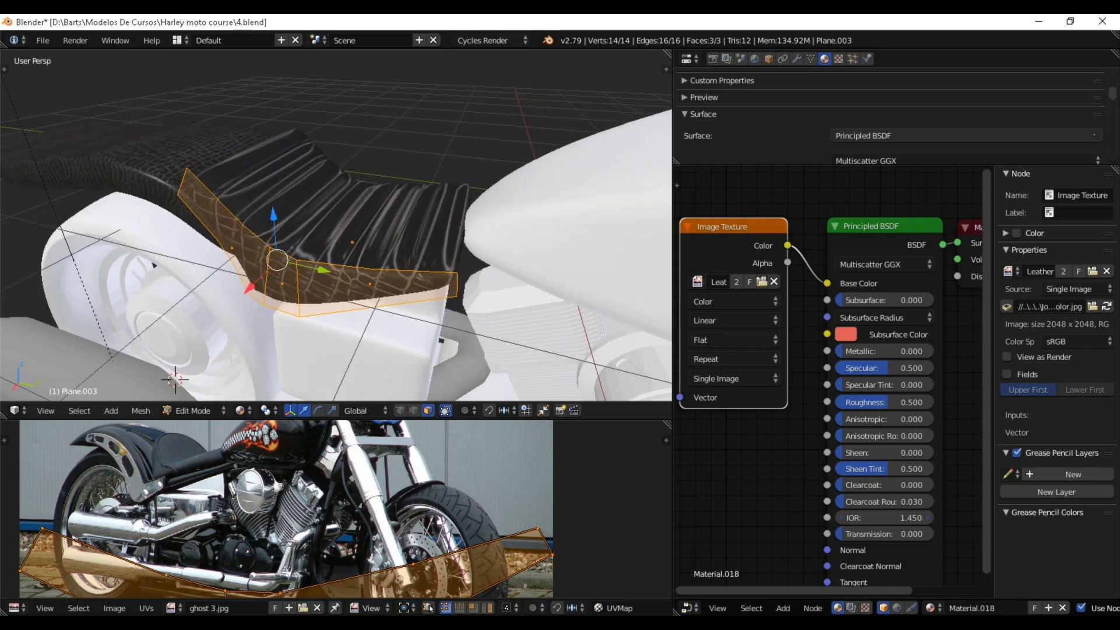
pyautogui.press('u')
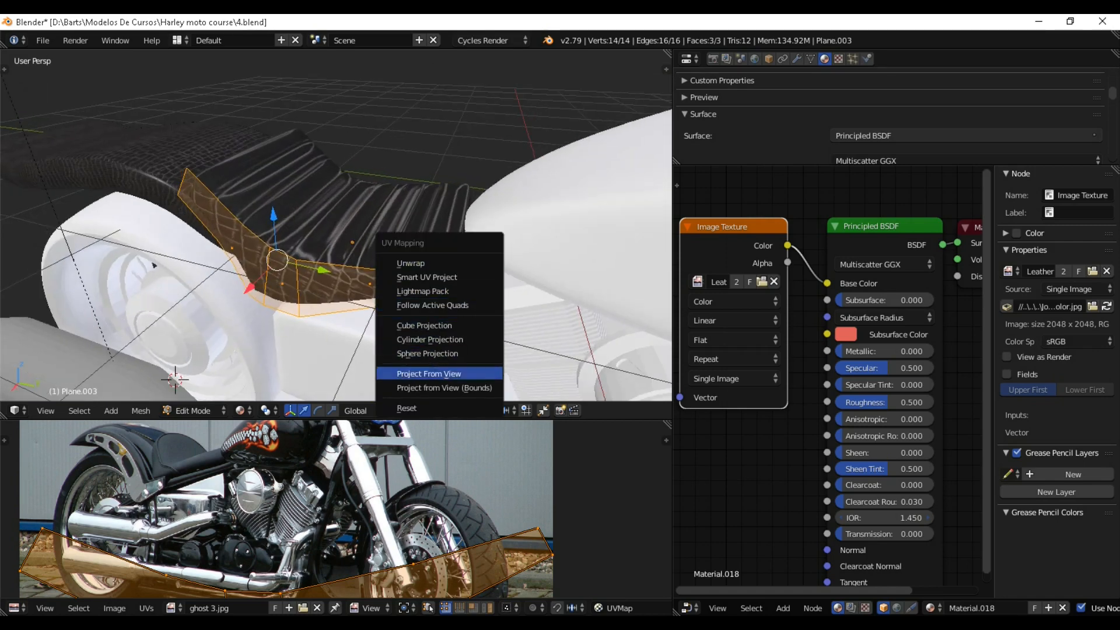
pyautogui.press('Return')
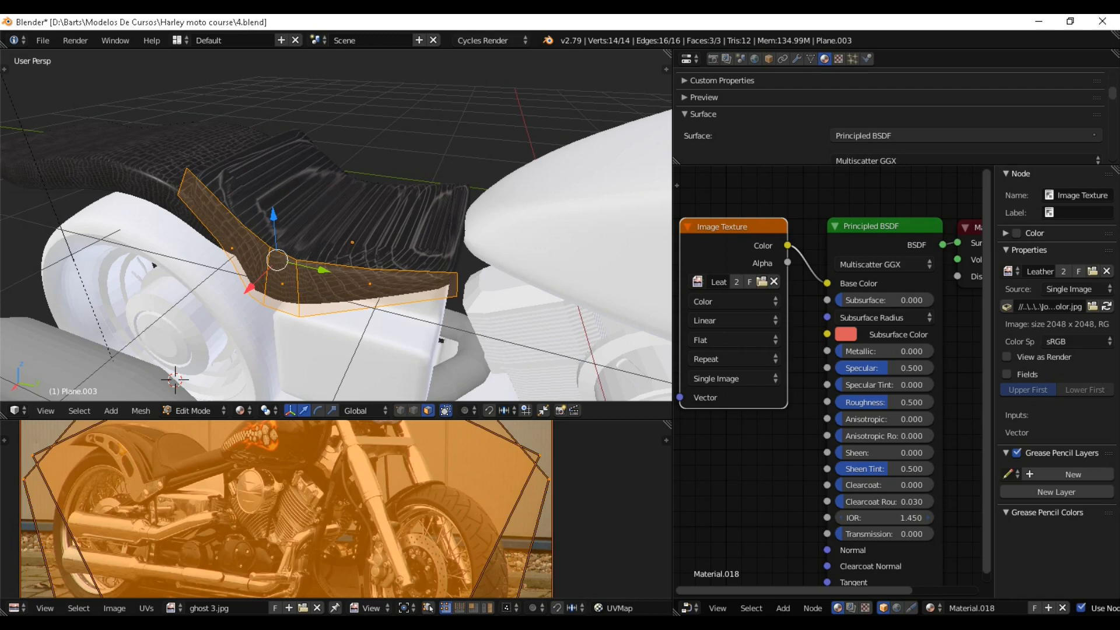
pyautogui.press('Tab')
pyautogui.scroll(-2, 263, 291)
pyautogui.moveTo(262, 291); pyautogui.dragTo(288, 303, button='middle')
pyautogui.scroll(2, 288, 303)
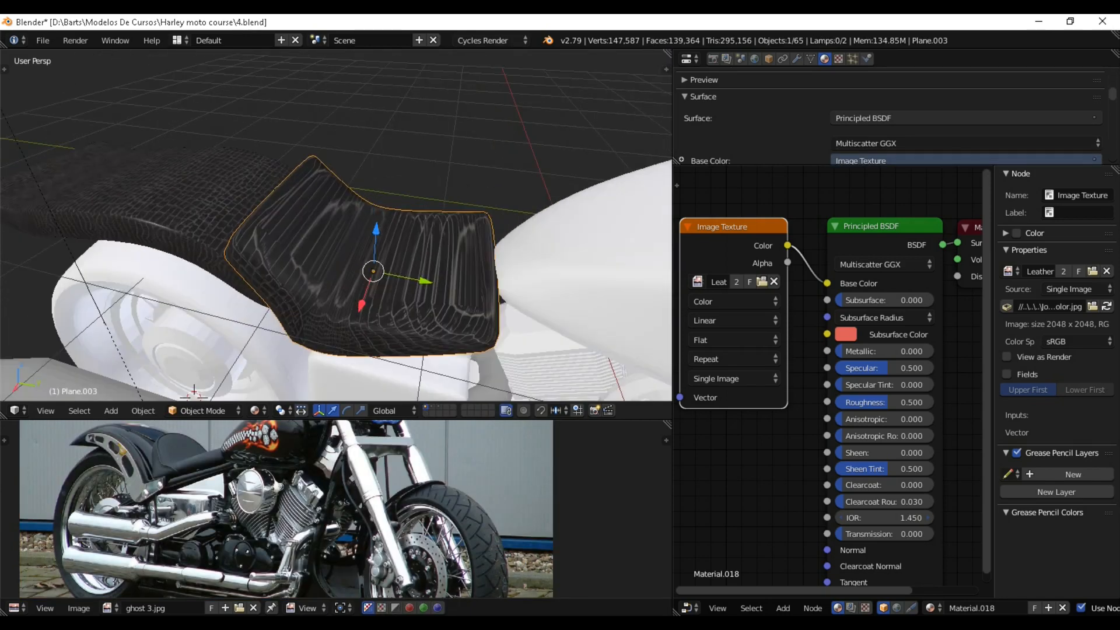
# Apply the seat's Solidify modifier, keeping its Bevel modifier live.
pyautogui.click(796, 59)
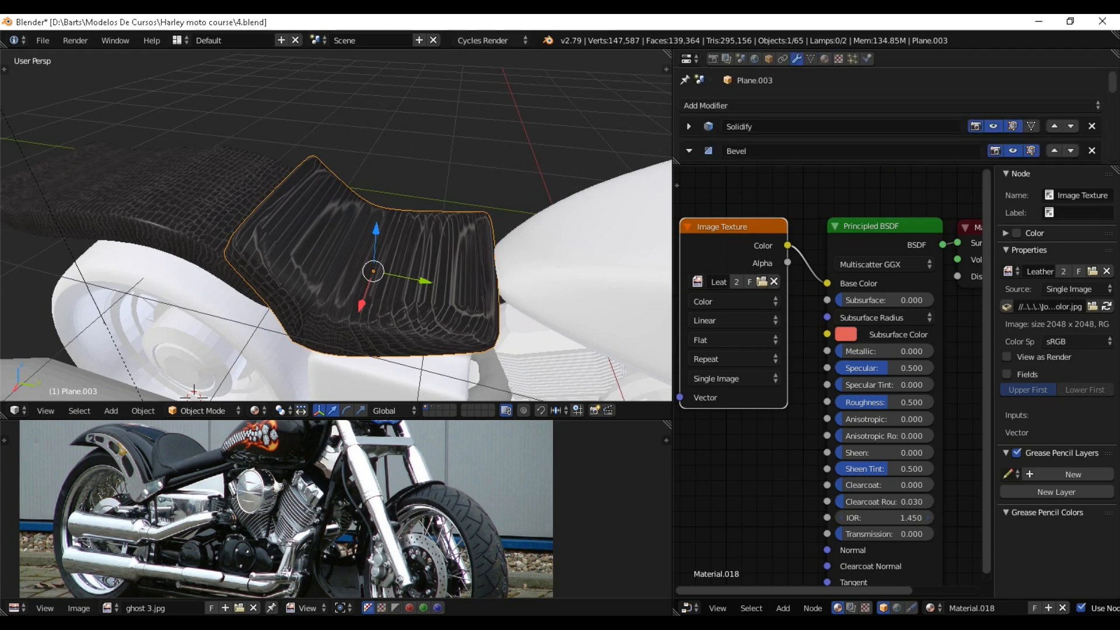
pyautogui.click(689, 127)
pyautogui.scroll(-1, 753, 108)
pyautogui.click(783, 120)
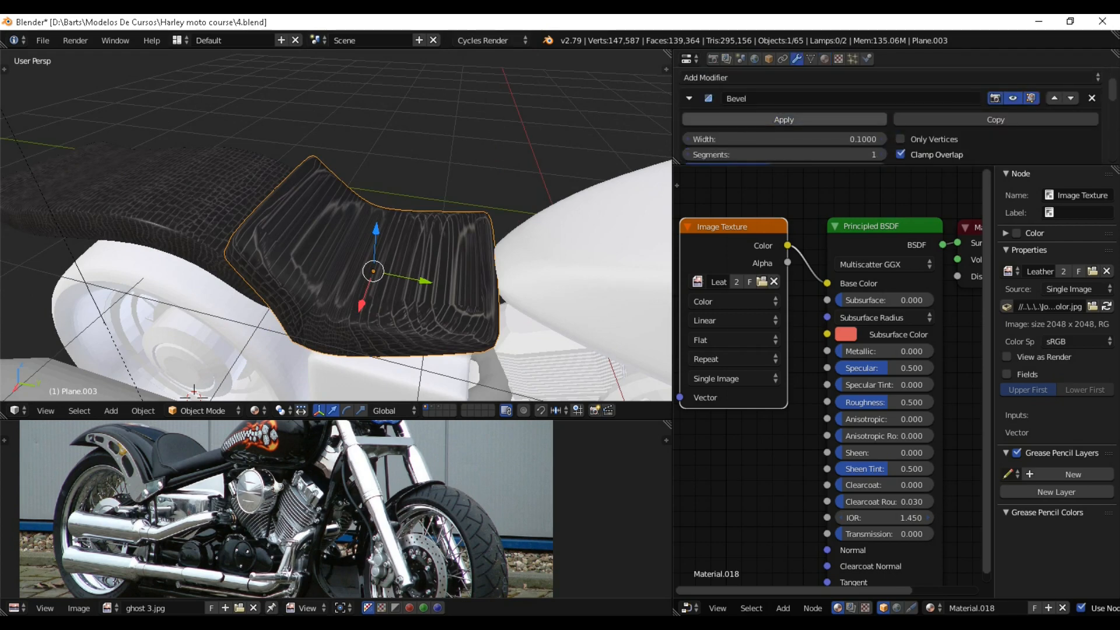
pyautogui.scroll(-2, 408, 245)
pyautogui.moveTo(408, 245); pyautogui.dragTo(393, 270, button='middle')
pyautogui.press('Tab')
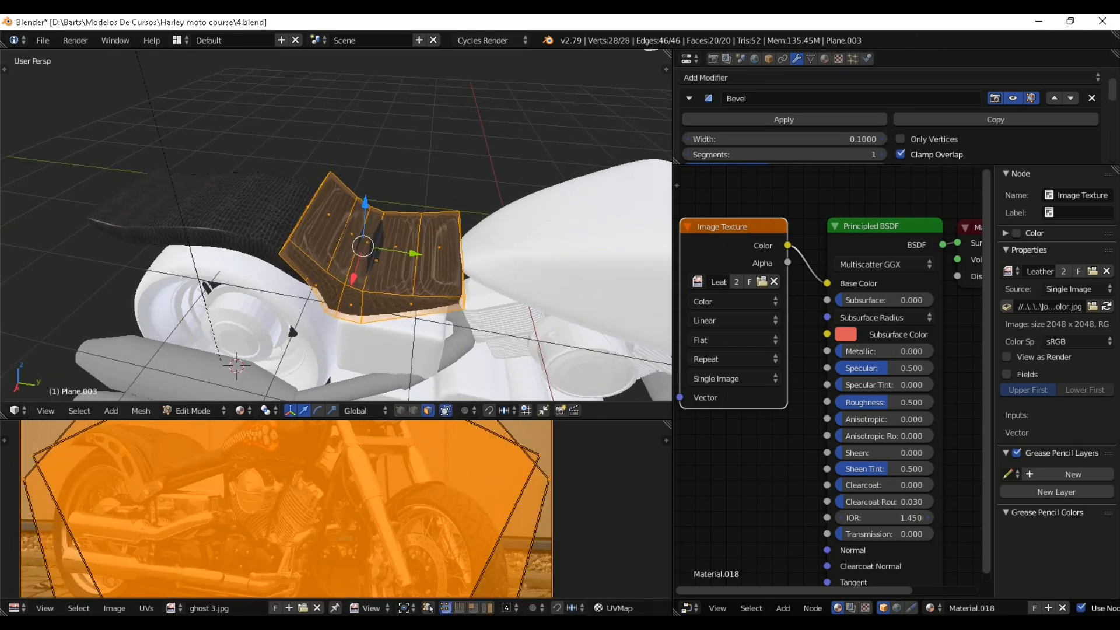
pyautogui.press('u')
pyautogui.click(420, 65)
pyautogui.scroll(2, 355, 263)
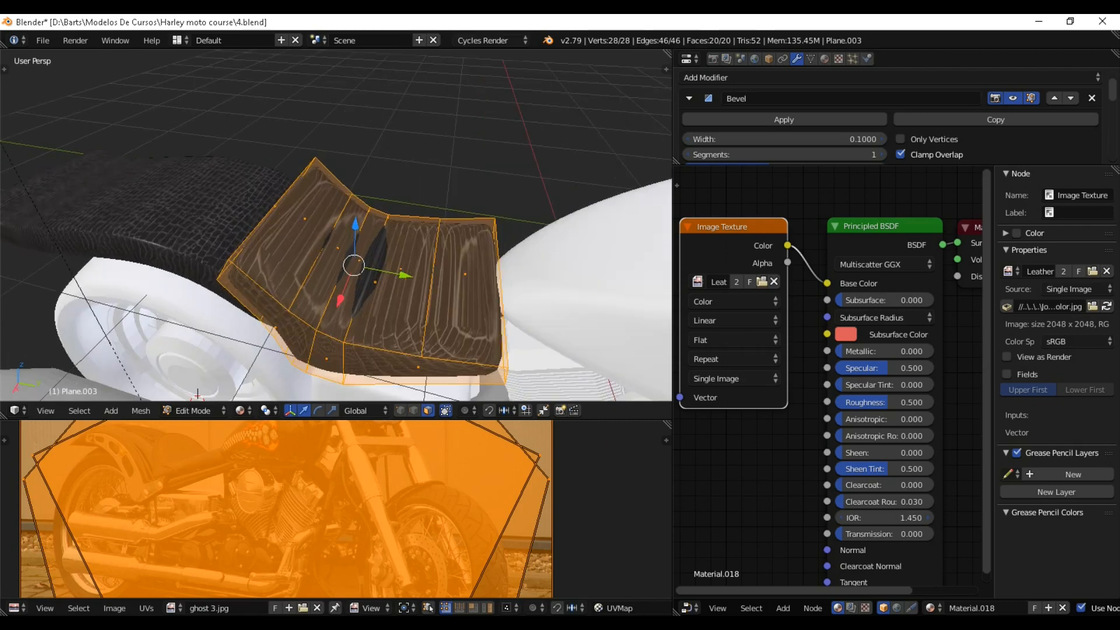
pyautogui.press('Tab')
pyautogui.moveTo(355, 263); pyautogui.dragTo(331, 263, button='middle')
# Reset the UV mapping of all faces of the solidified seat, return to Object Mode and inspect the leather.
pyautogui.press('Tab')
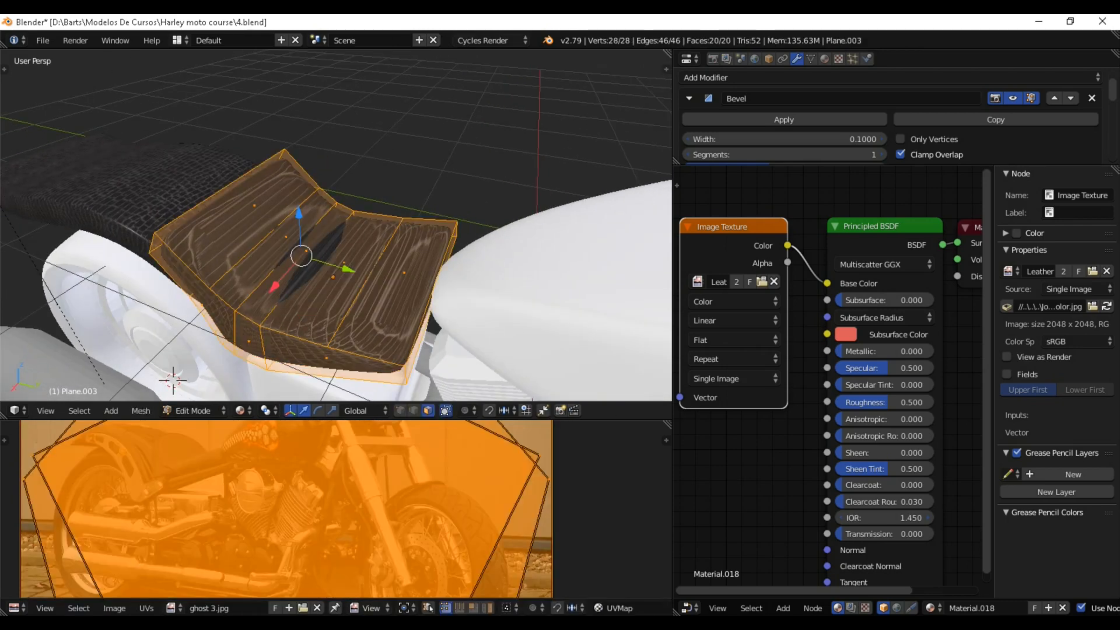
pyautogui.press('u')
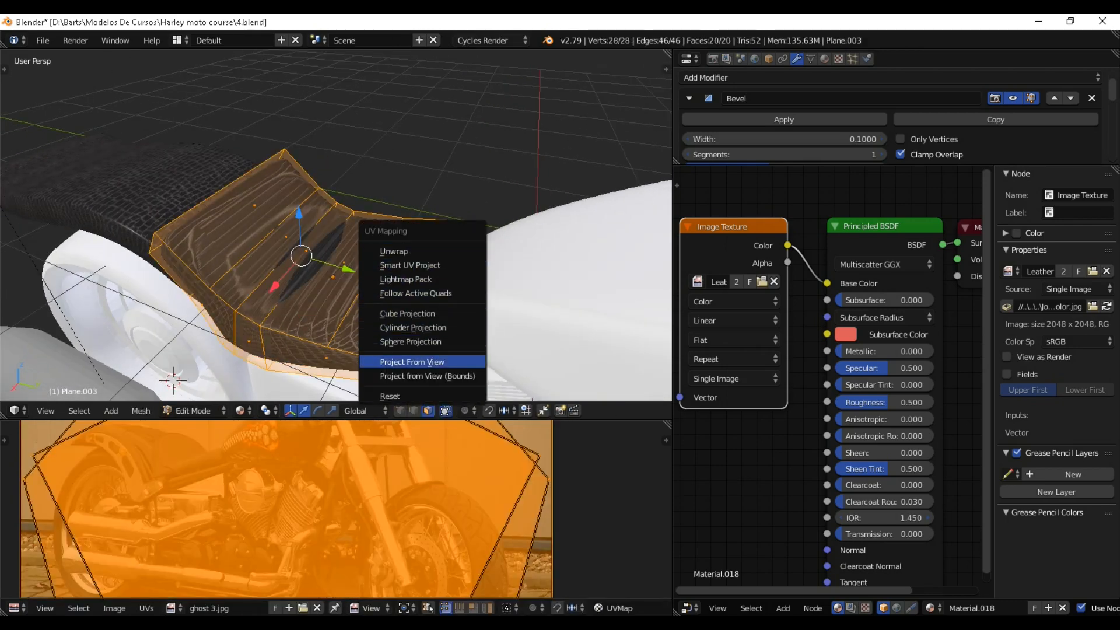
pyautogui.click(408, 396)
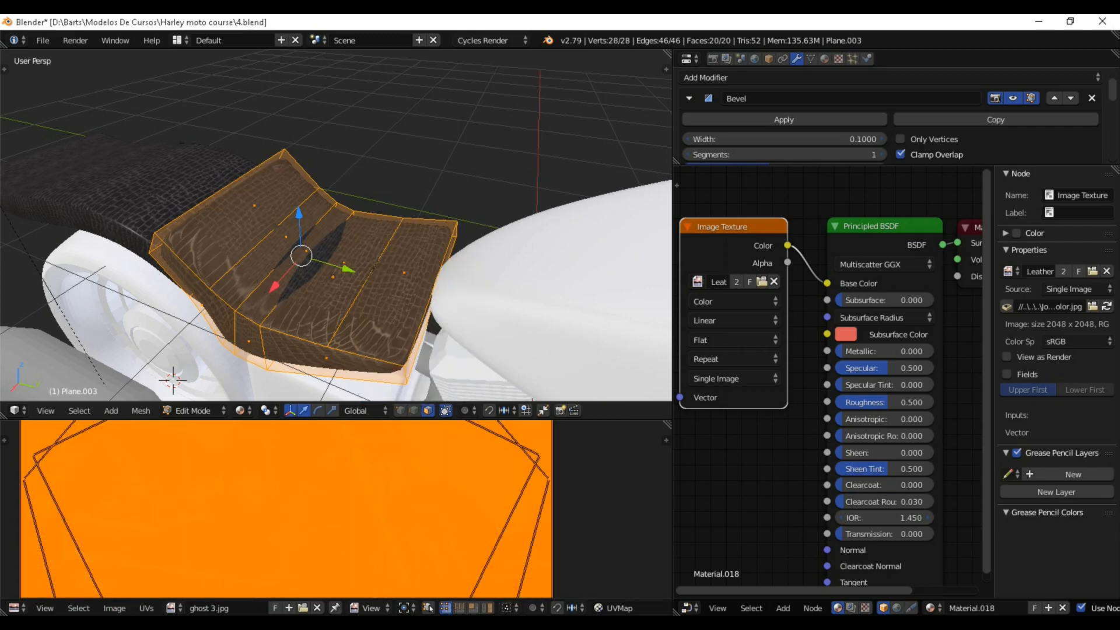
pyautogui.press('Tab')
pyautogui.moveTo(356, 263); pyautogui.dragTo(396, 278, button='middle')
pyautogui.scroll(3, 380, 262)
pyautogui.scroll(-3, 380, 262)
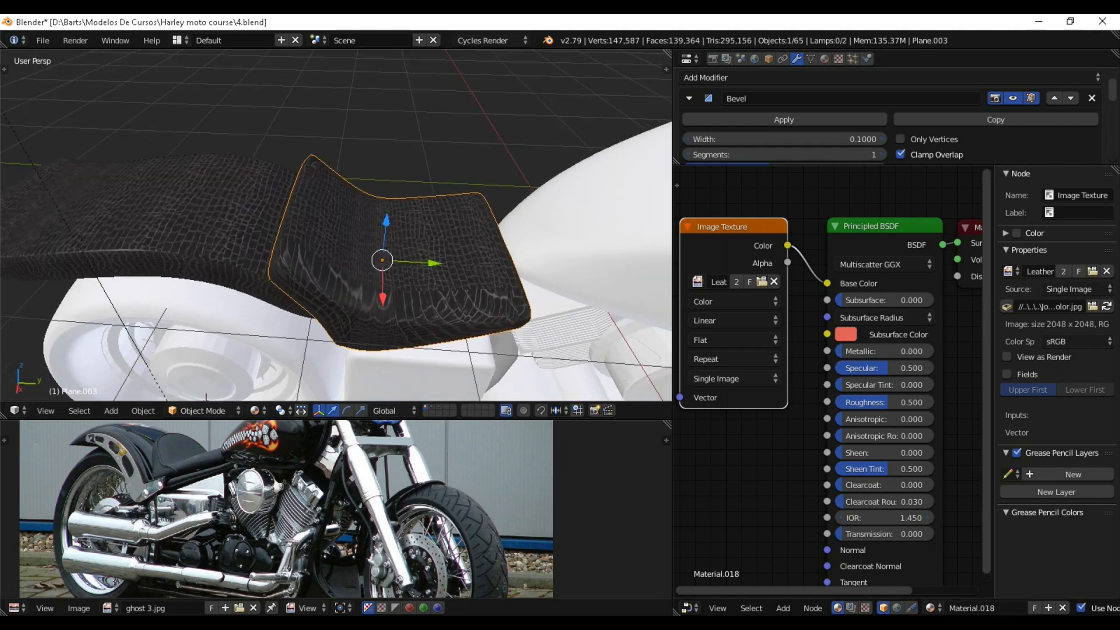
# Collapse the color texture node and add Leather008_2K_Displacement.jpg and Leather008_2K_Roughness.jpg as Image Texture nodes in the seat material.
pyautogui.press('h')
pyautogui.moveTo(752, 327); pyautogui.dragTo(773, 298, button='middle')
pyautogui.hotkey('alt', 'Tab')
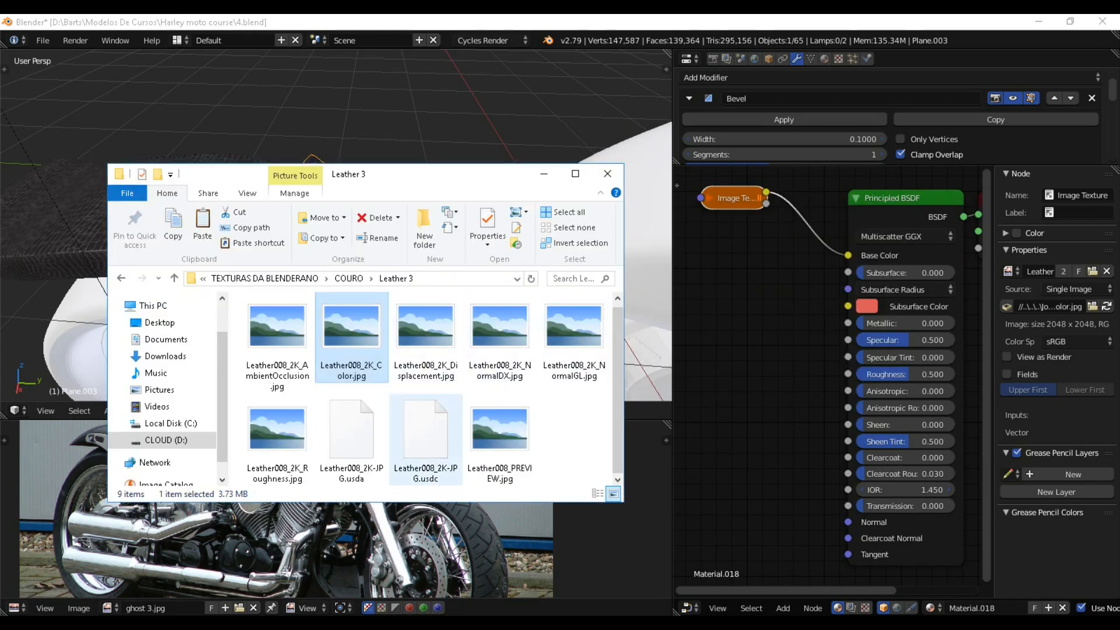
pyautogui.click(425, 332)
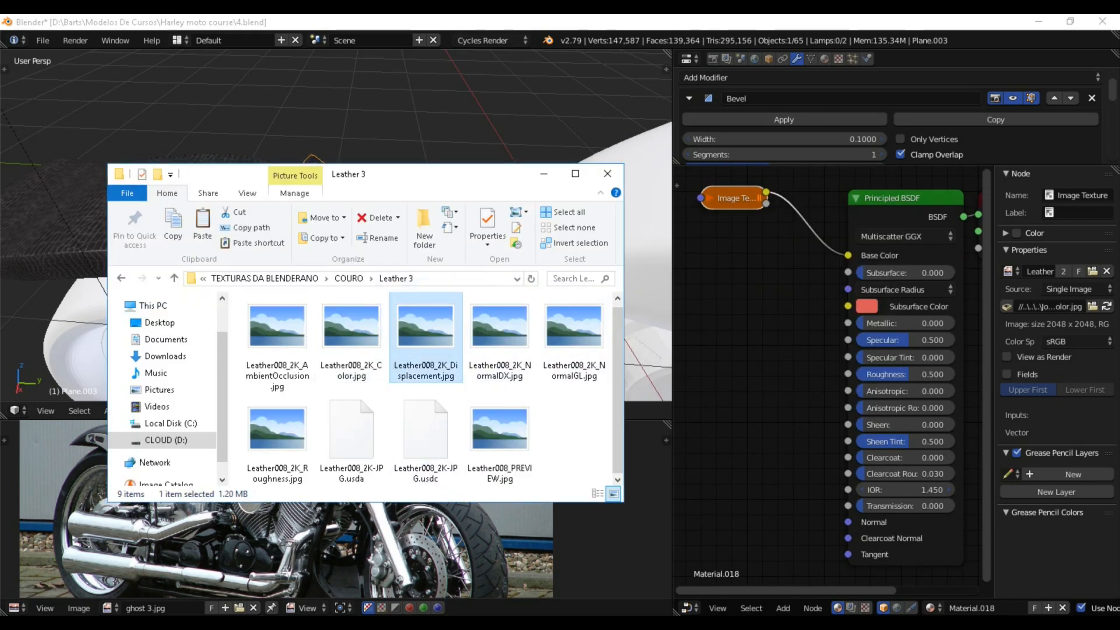
pyautogui.moveTo(425, 333); pyautogui.dragTo(732, 347)
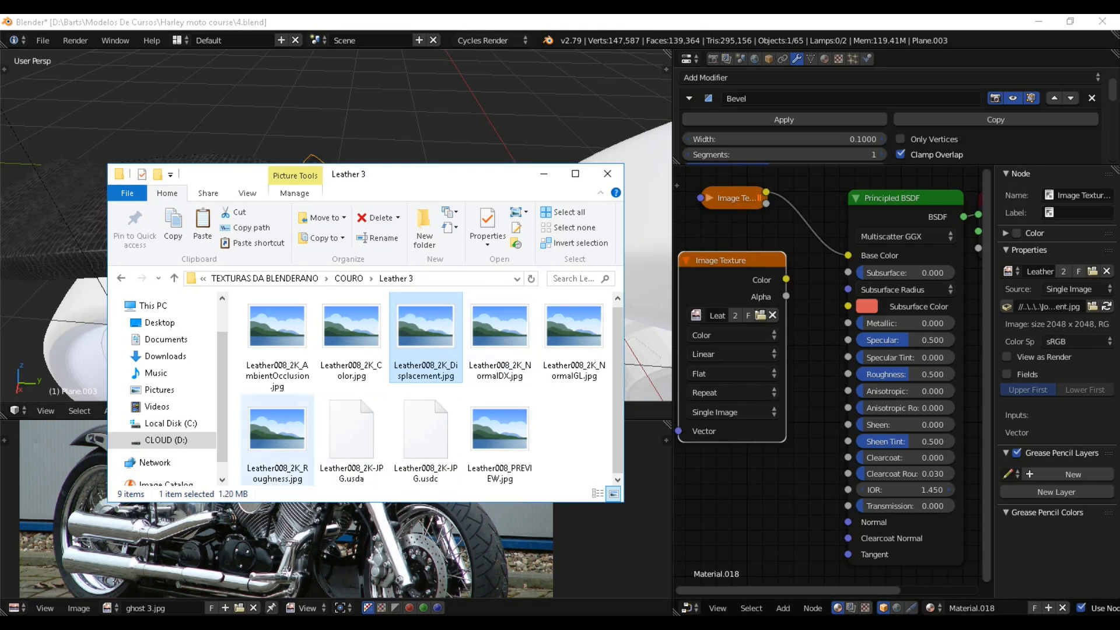
pyautogui.click(277, 438)
pyautogui.moveTo(277, 437); pyautogui.dragTo(689, 459)
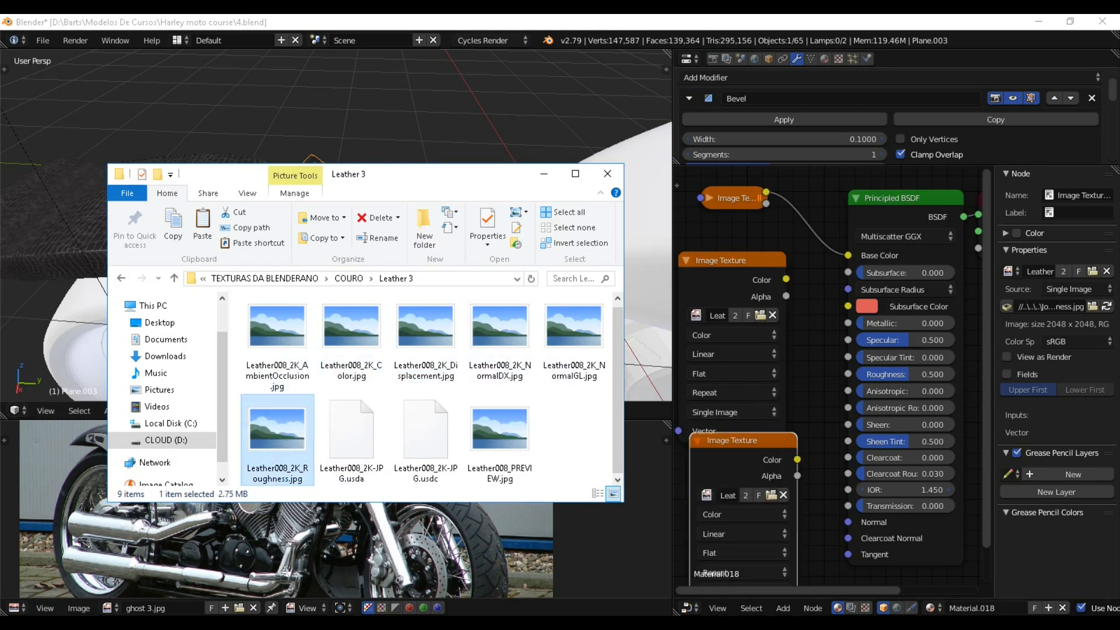
# Set the seat's displacement and roughness textures to Non-Color Data and collapse both Image Texture nodes.
pyautogui.moveTo(816, 502); pyautogui.dragTo(832, 477, button='middle')
pyautogui.click(747, 311)
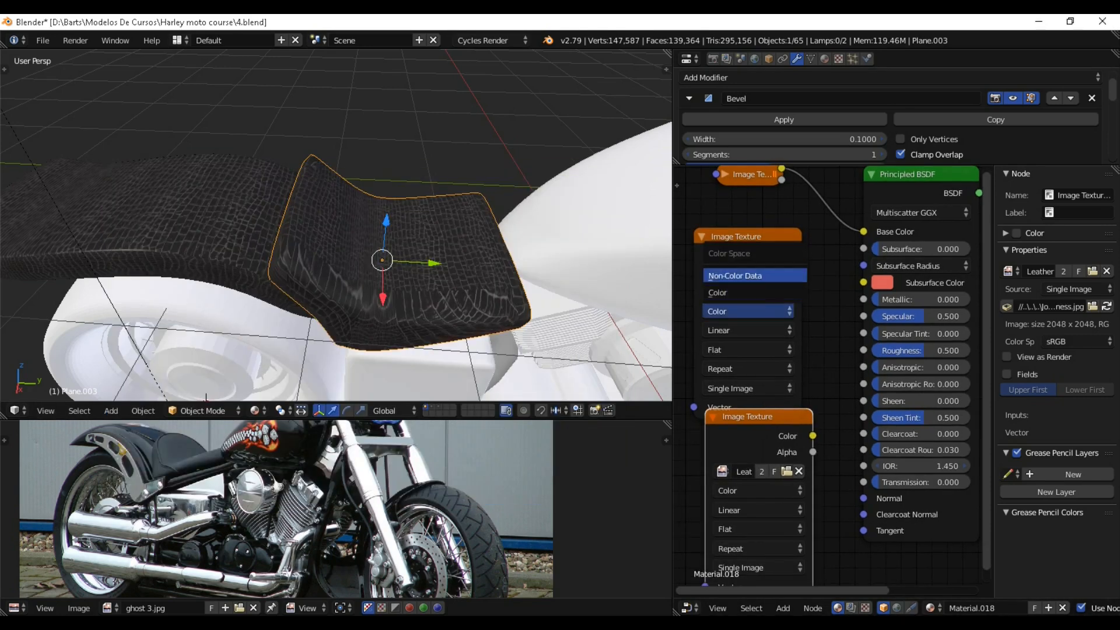
pyautogui.click(746, 275)
pyautogui.click(759, 489)
pyautogui.click(758, 454)
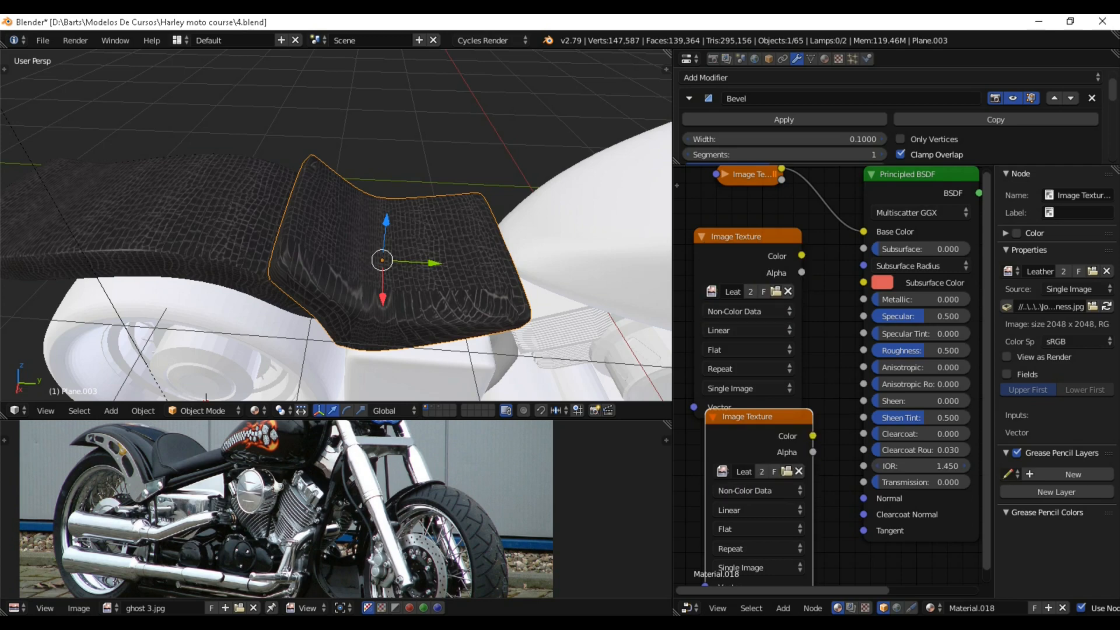
pyautogui.press('h')
pyautogui.press('h')
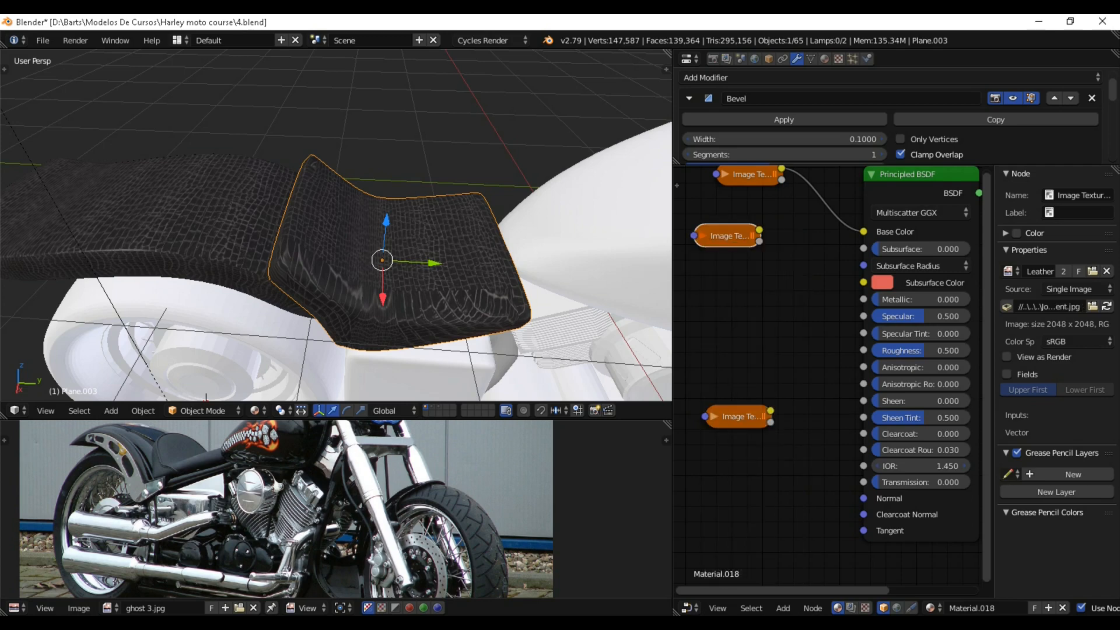
# Add an RGB to BW node and route the displacement texture through it into the Principled BSDF's Specular input, shifting the texture nodes aside.
pyautogui.hotkey('shift', 'a')
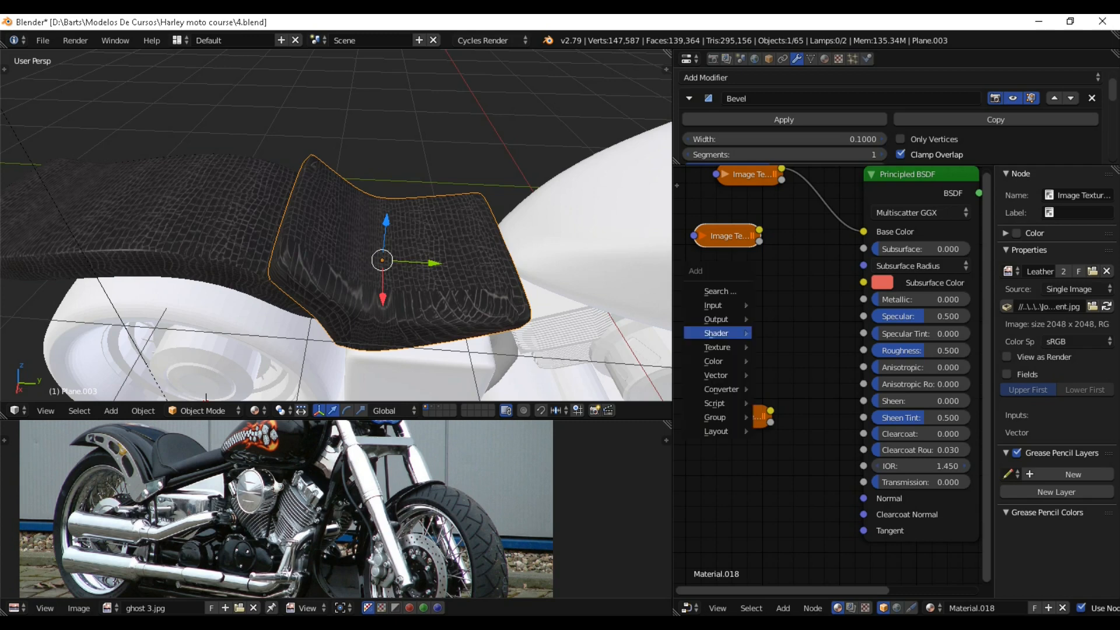
pyautogui.moveTo(717, 375)
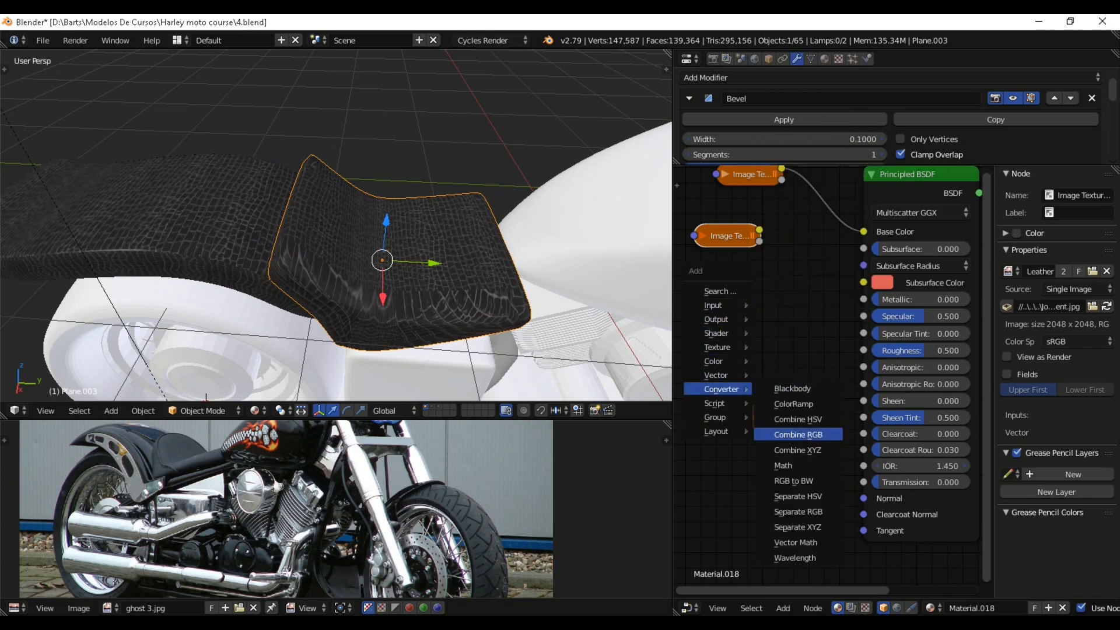
pyautogui.click(794, 481)
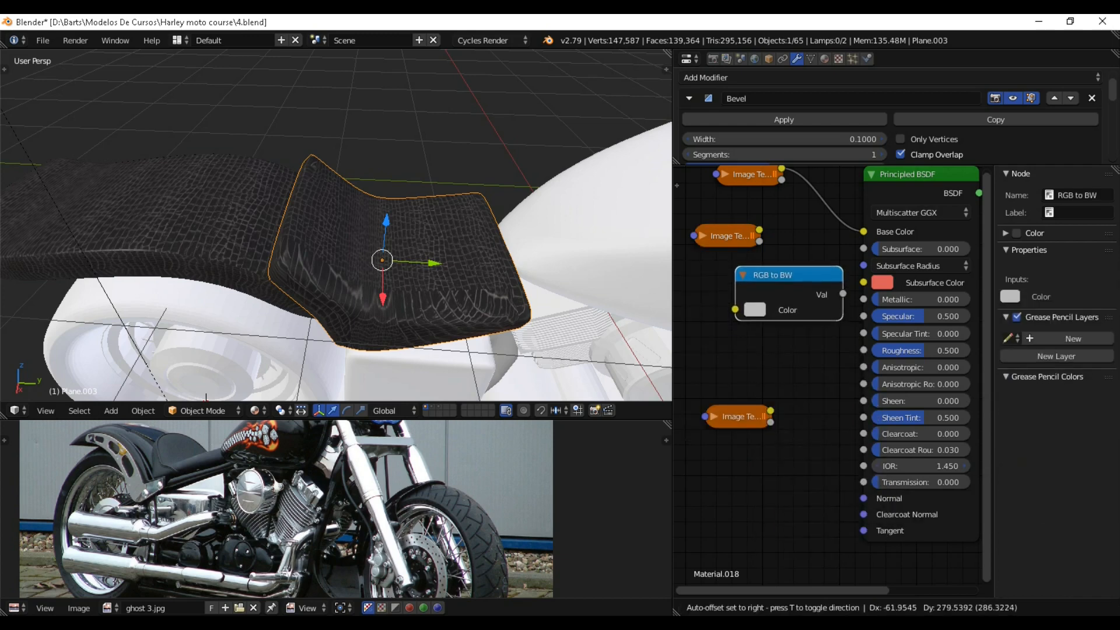
pyautogui.click(788, 289)
pyautogui.moveTo(805, 350); pyautogui.dragTo(812, 347, button='middle')
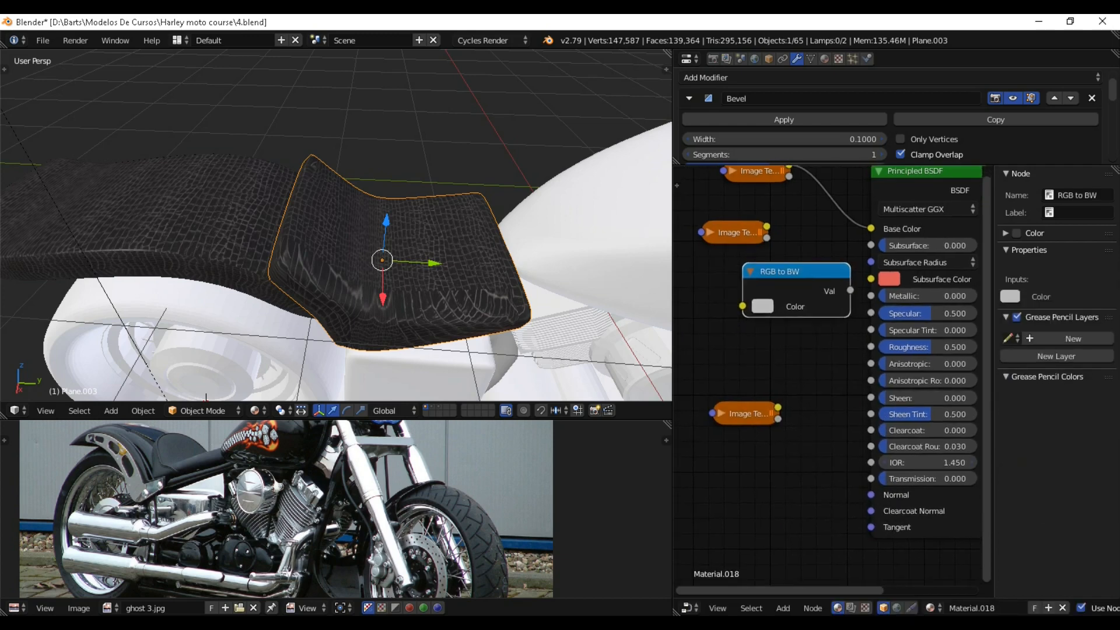
pyautogui.moveTo(850, 290); pyautogui.dragTo(871, 313)
pyautogui.moveTo(845, 350); pyautogui.dragTo(866, 354, button='middle')
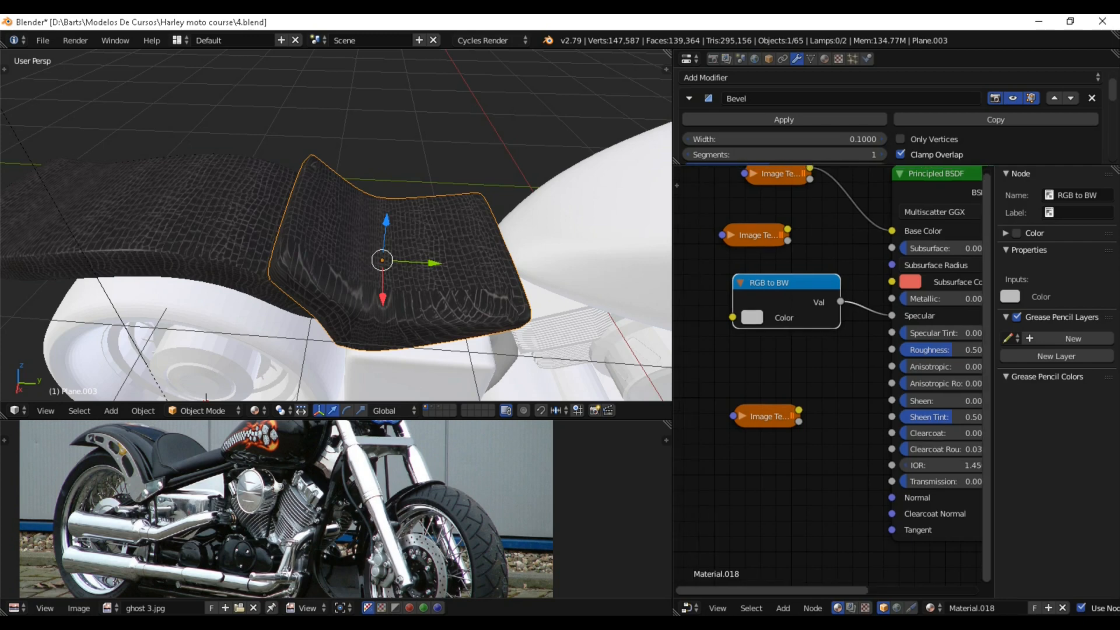
pyautogui.moveTo(761, 236); pyautogui.dragTo(732, 316)
pyautogui.moveTo(766, 416); pyautogui.dragTo(688, 371)
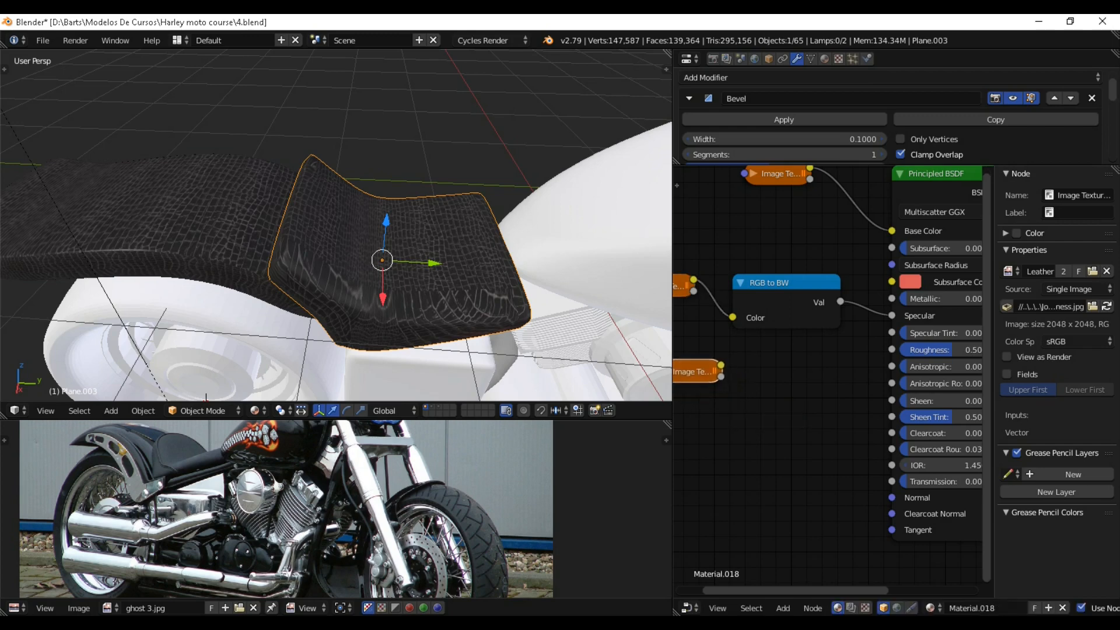
# Duplicate the RGB to BW node and route the roughness texture through the copy into the Principled BSDF's Roughness input.
pyautogui.click(782, 292)
pyautogui.hotkey('shift', 'd')
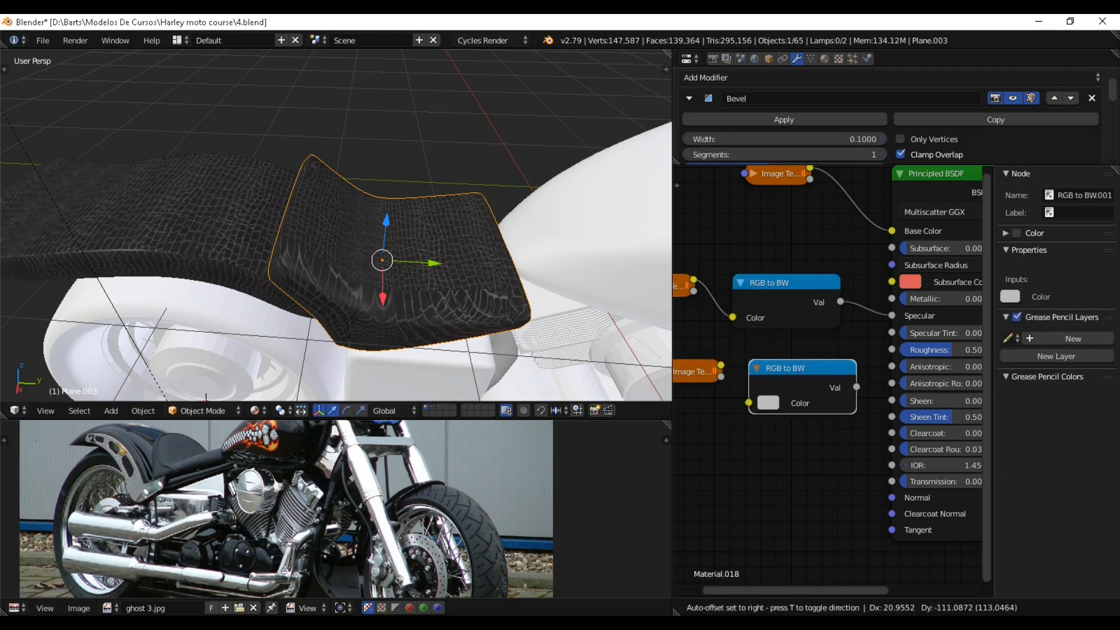
pyautogui.press('Return')
pyautogui.moveTo(851, 391); pyautogui.dragTo(891, 349)
pyautogui.moveTo(721, 365); pyautogui.dragTo(744, 407)
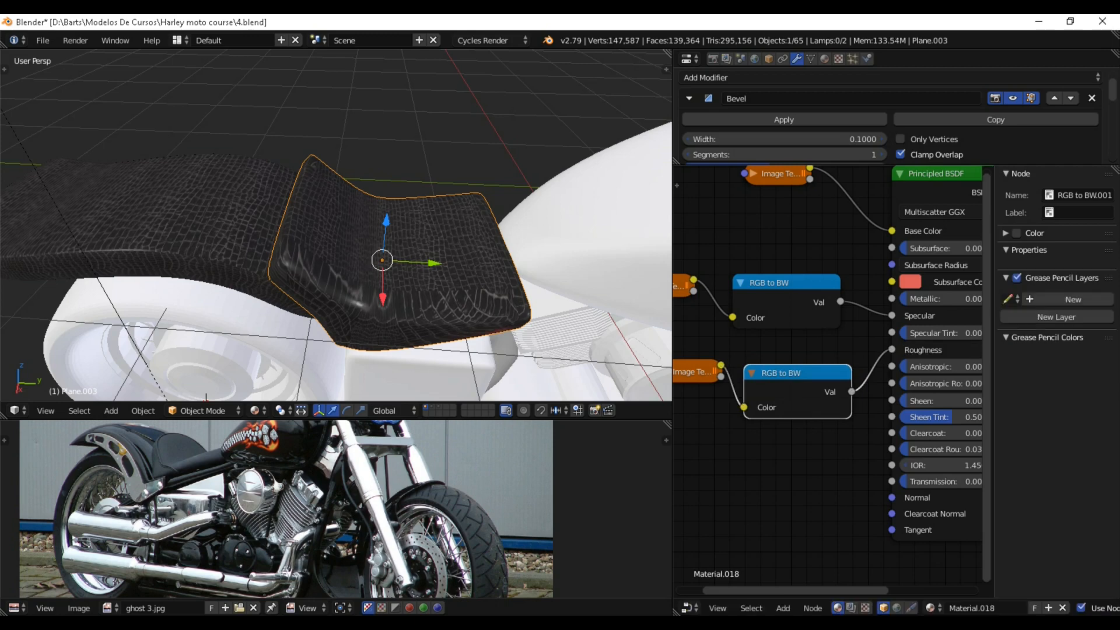
# Collapse both RGB to BW nodes in the seat material.
pyautogui.scroll(-2, 827, 381)
pyautogui.click(762, 373)
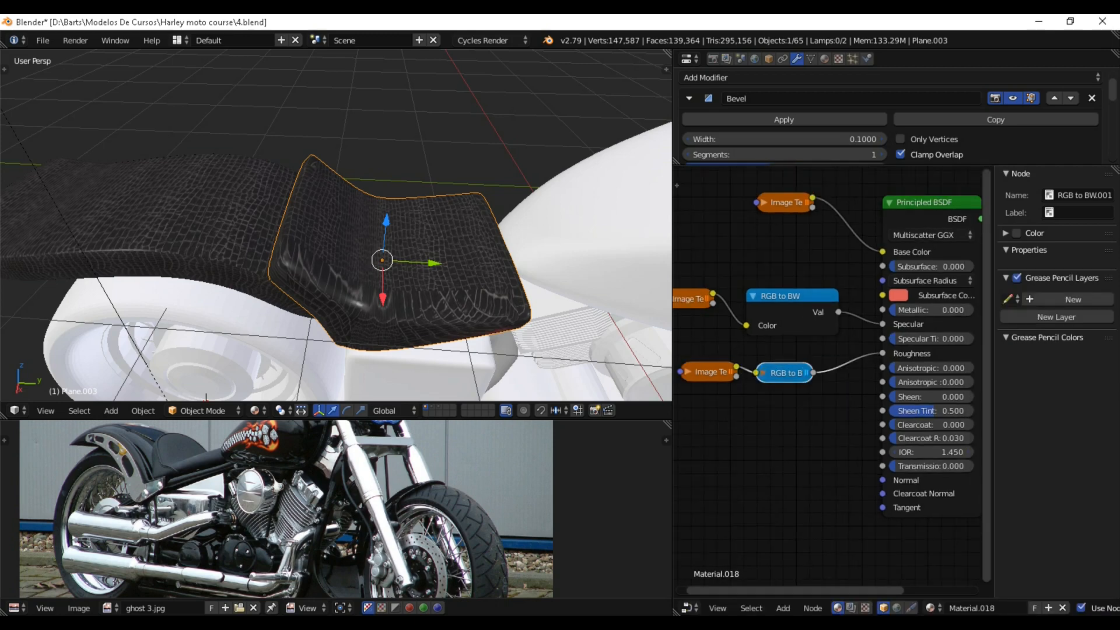
pyautogui.click(752, 296)
pyautogui.moveTo(753, 296); pyautogui.dragTo(789, 291, button='middle')
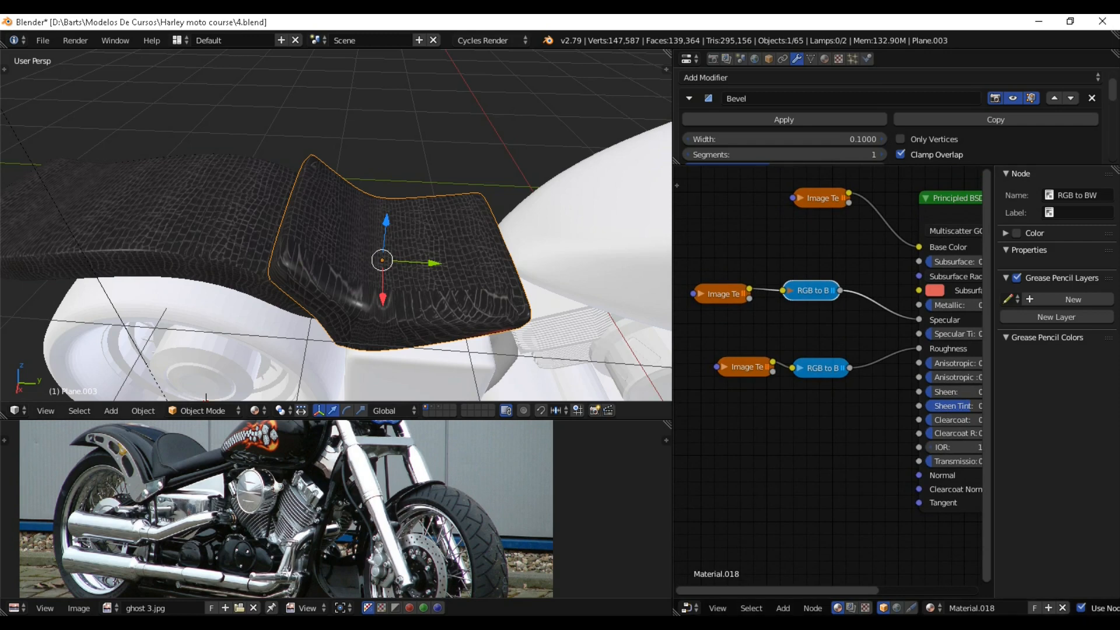
# Add Leather008_2K_NormalGL.jpg as an Image Texture node in the seat material and set it to Non-Color Data.
pyautogui.hotkey('alt', 'Tab')
pyautogui.moveTo(574, 333); pyautogui.dragTo(699, 402)
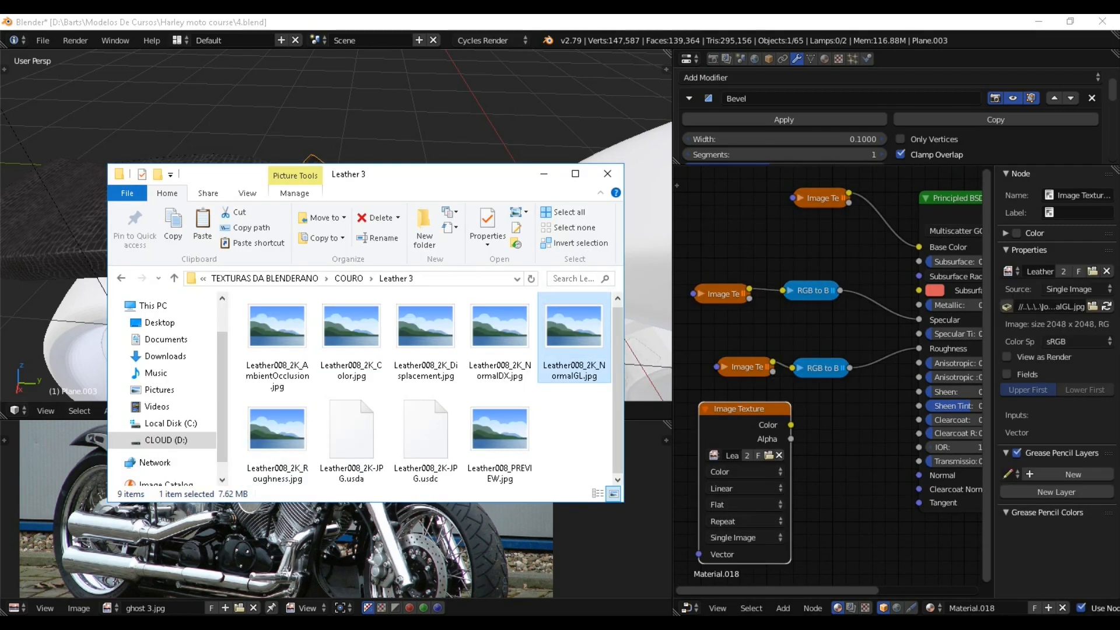
pyautogui.click(700, 401)
pyautogui.moveTo(610, 283)
pyautogui.mouseDown(button='middle')
pyautogui.moveTo(645, 293)
pyautogui.moveTo(612, 262)
pyautogui.mouseUp(button='middle')
pyautogui.scroll(2, 645, 292)
pyautogui.click(745, 471)
pyautogui.click(737, 439)
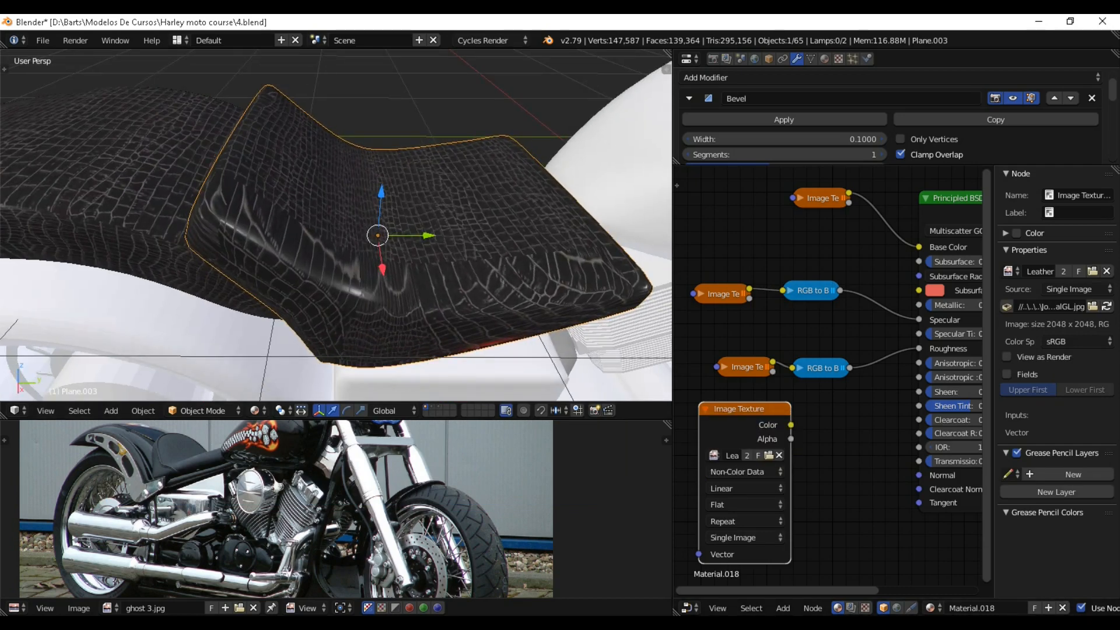
# Add a Normal Map node, feed the NormalGL texture's color through it into the Principled BSDF's Normal input, and inspect the seat.
pyautogui.hotkey('shift', 'a')
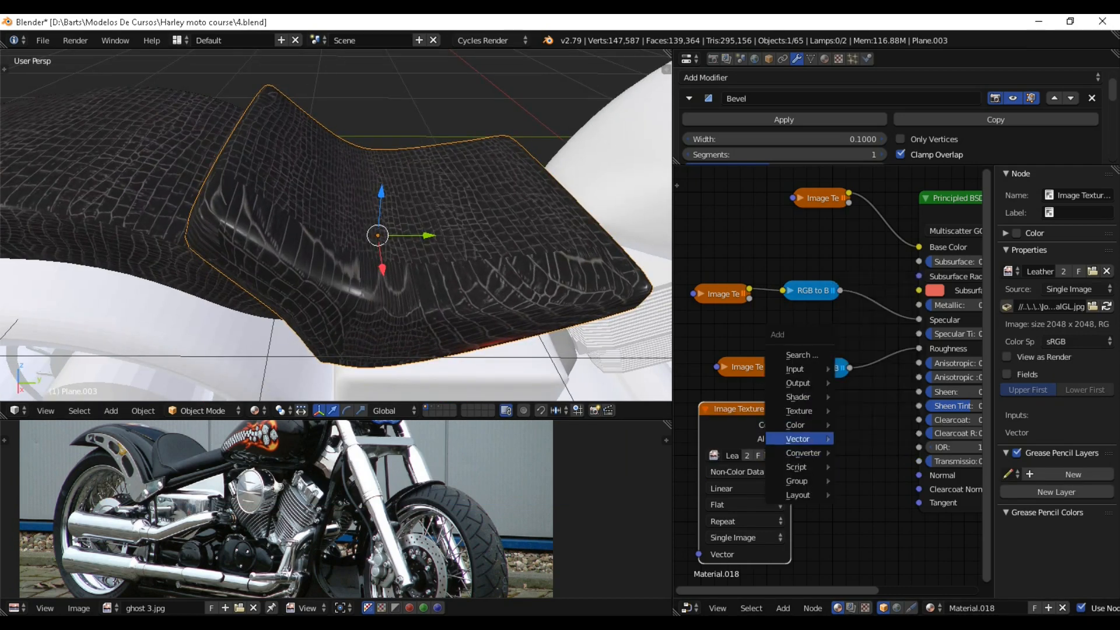
pyautogui.moveTo(799, 438)
pyautogui.click(875, 484)
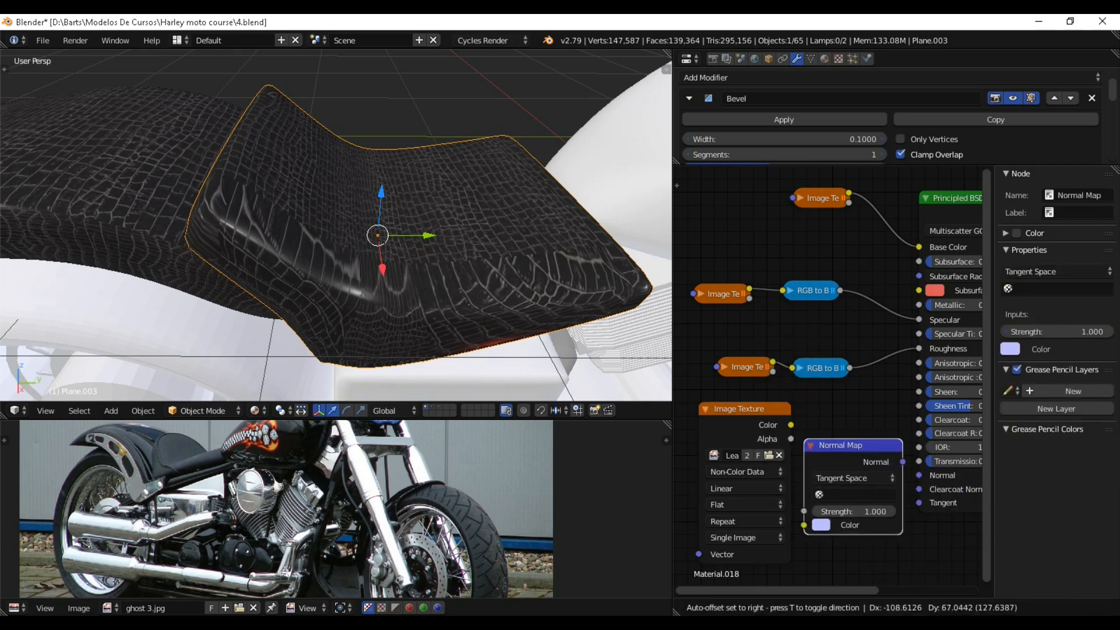
pyautogui.click(858, 483)
pyautogui.moveTo(884, 459); pyautogui.dragTo(918, 475)
pyautogui.moveTo(836, 477); pyautogui.dragTo(865, 459, button='middle')
pyautogui.moveTo(778, 394); pyautogui.dragTo(813, 506)
pyautogui.scroll(3, 336, 233)
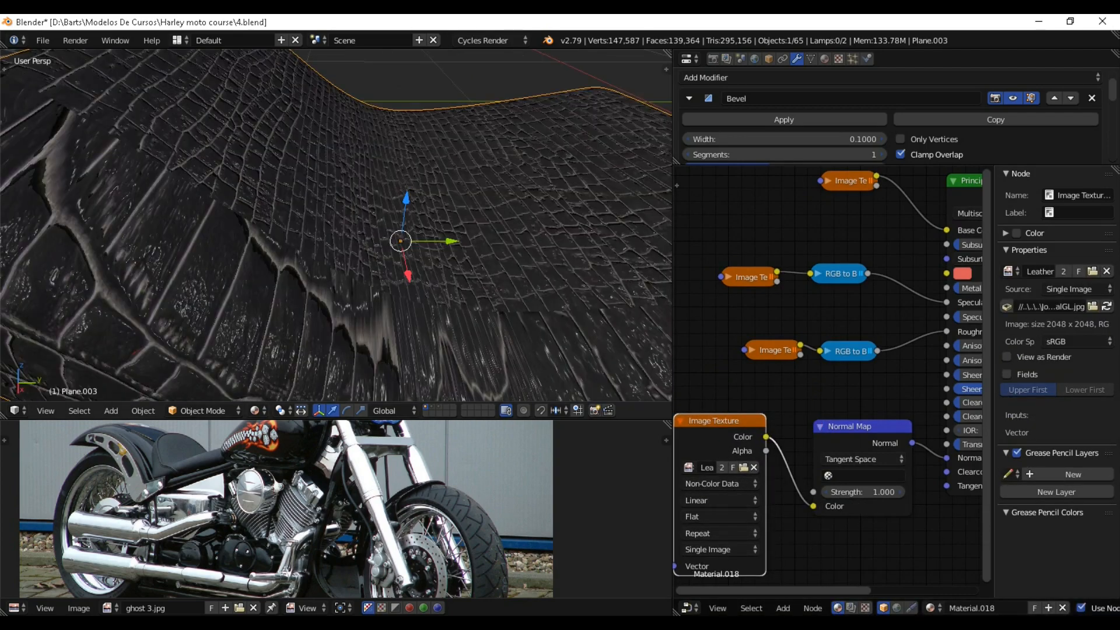
pyautogui.scroll(-3, 336, 233)
pyautogui.moveTo(336, 233); pyautogui.dragTo(362, 248, button='middle')
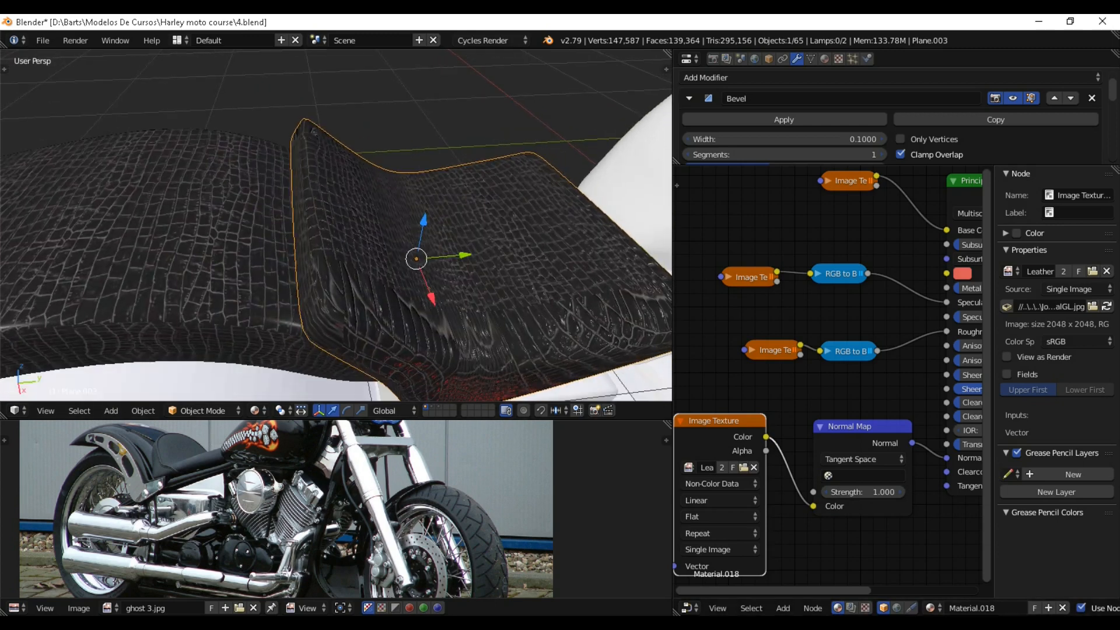
# Set the Normal Map strength to 0.01 and collapse the Normal Map and its Image Texture node.
pyautogui.click(863, 492)
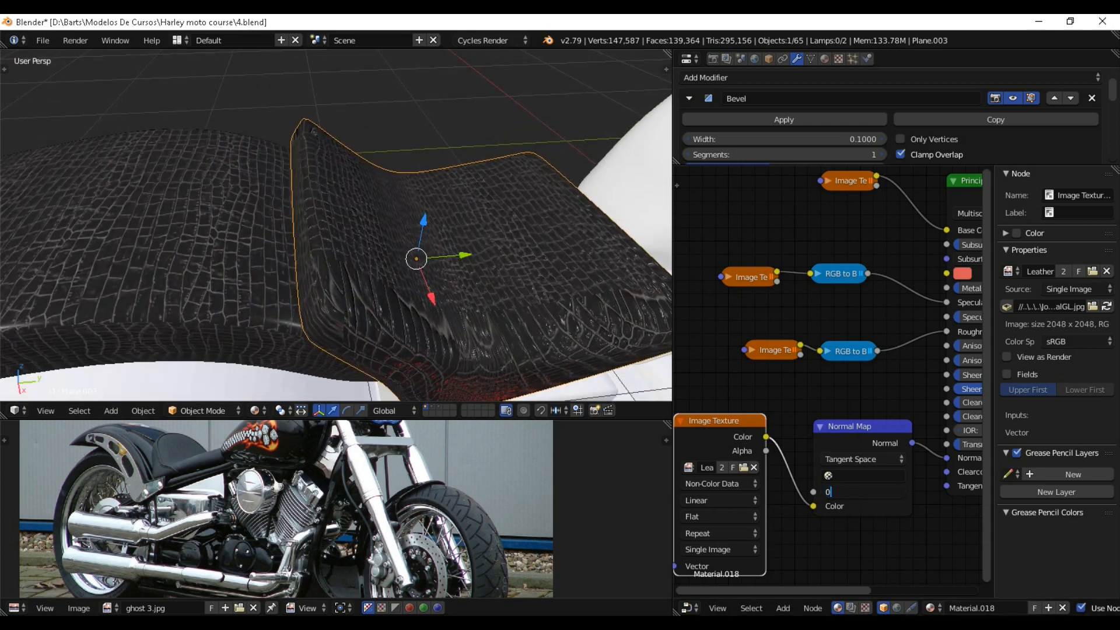
pyautogui.write('0.01')
pyautogui.press('Return')
pyautogui.press('h')
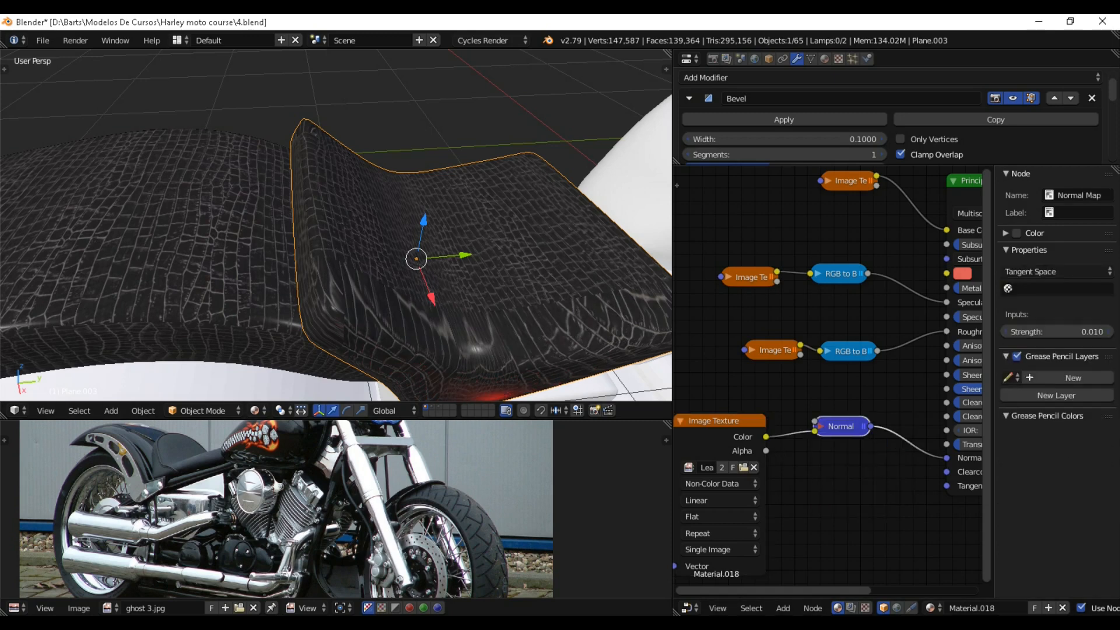
pyautogui.click(680, 421)
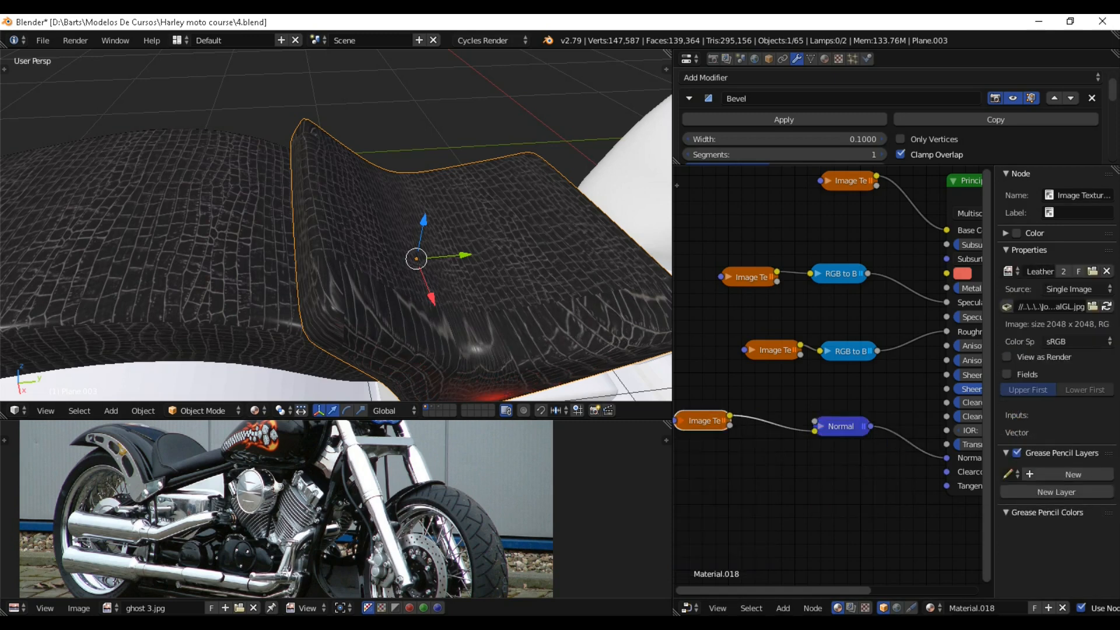
# Review the seat's complete node tree in an enlarged node editor and reposition the Principled BSDF node.
pyautogui.hotkey('ctrl', 'Up')
pyautogui.press('Home')
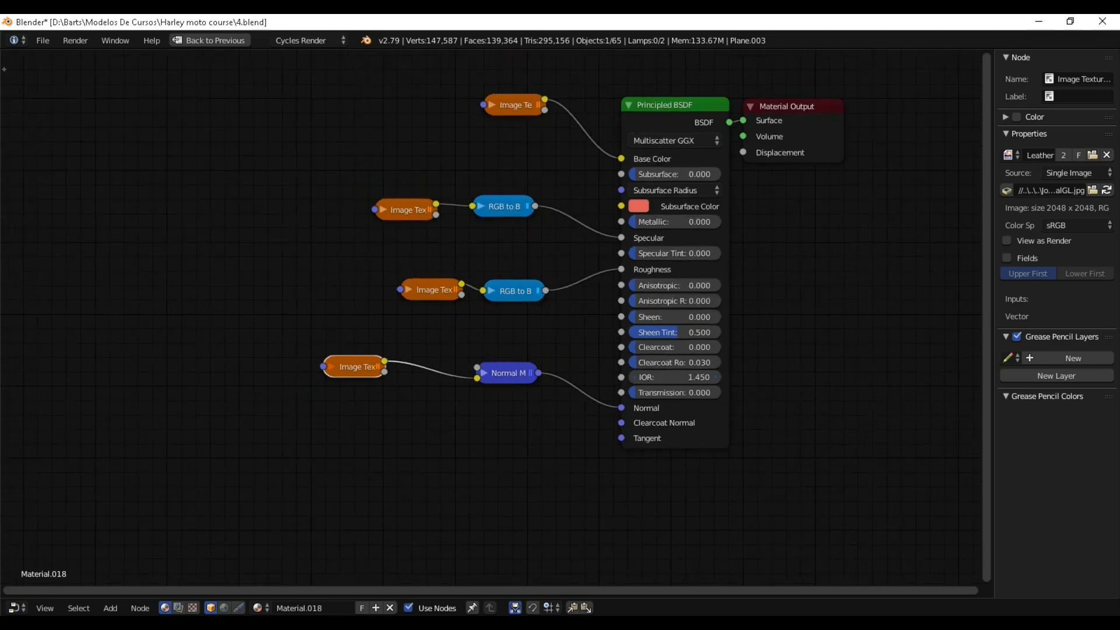
pyautogui.moveTo(624, 157); pyautogui.dragTo(600, 145)
pyautogui.hotkey('ctrl', 'Up')
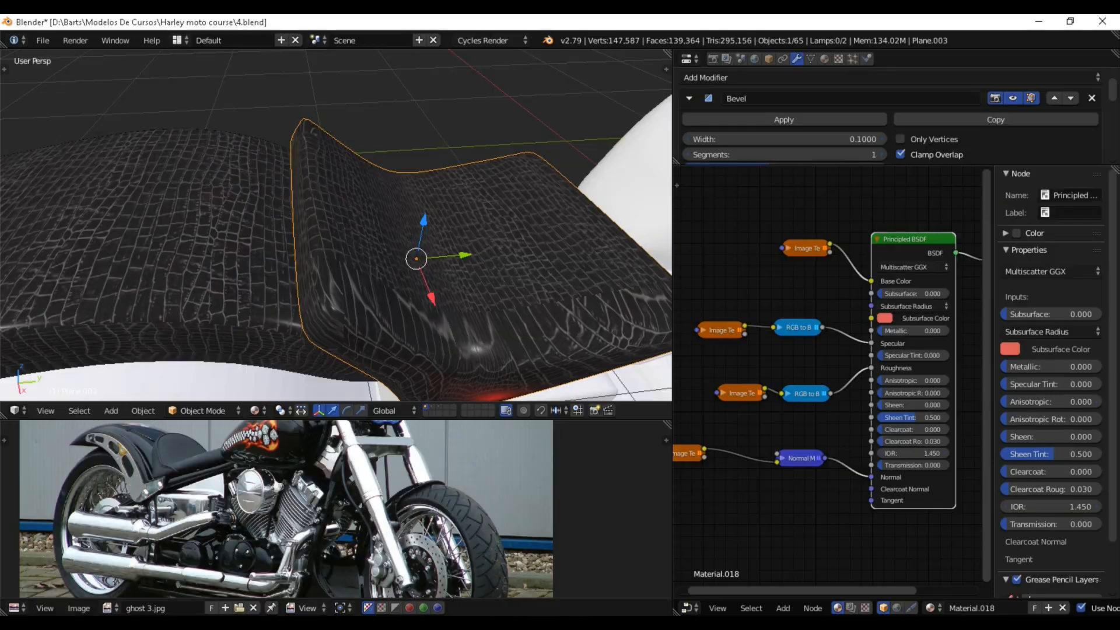
# Save the motorcycle file over the existing one and inspect the seat leather on the whole bike.
pyautogui.scroll(-6, 336, 225)
pyautogui.hotkey('ctrl', 's')
pyautogui.moveTo(437, 134); pyautogui.dragTo(478, 131, button='middle')
pyautogui.press('Return')
pyautogui.scroll(-2, 336, 156)
pyautogui.moveTo(291, 195); pyautogui.dragTo(324, 210, button='middle')
pyautogui.hotkey('ctrl', 's')
pyautogui.press('Return')
pyautogui.scroll(2, 333, 219)
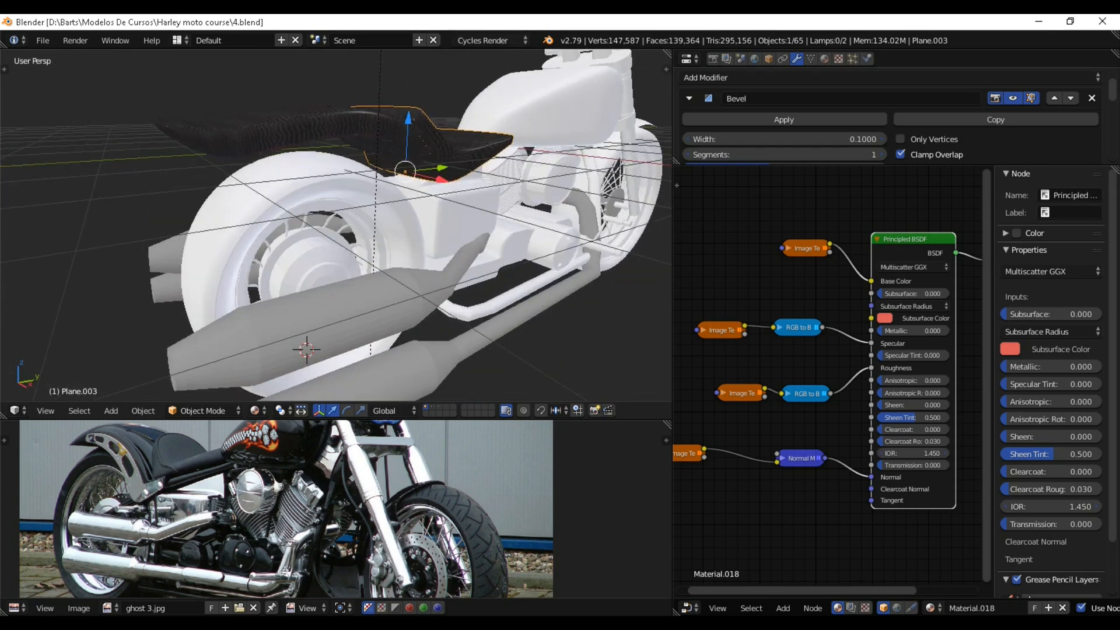
# Select the rear tire and create a new material for it.
pyautogui.rightClick(326, 175)
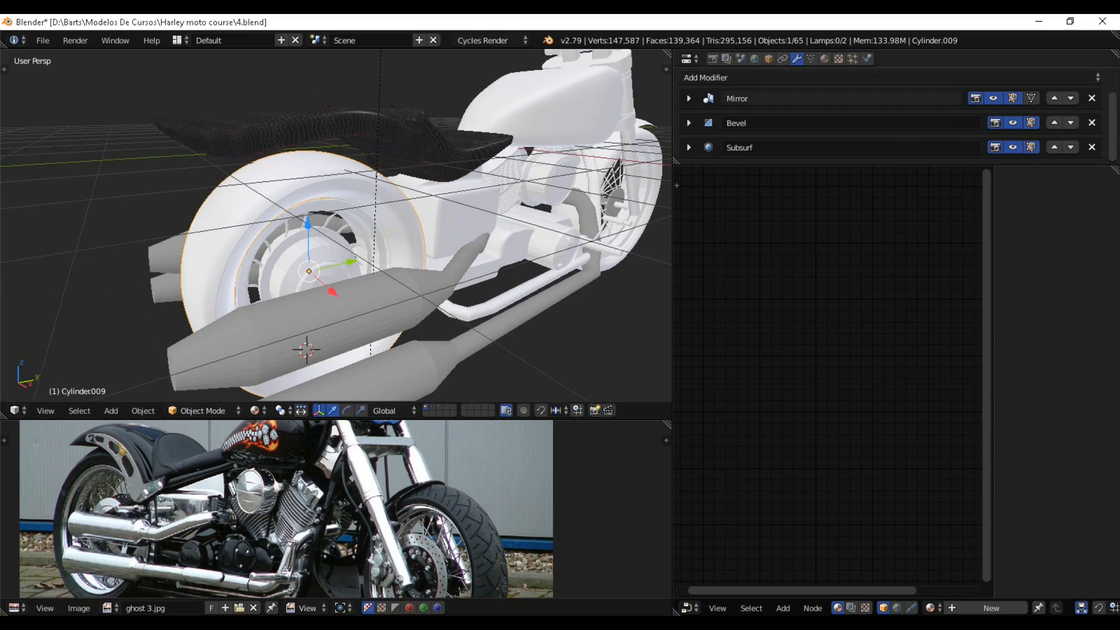
pyautogui.click(824, 59)
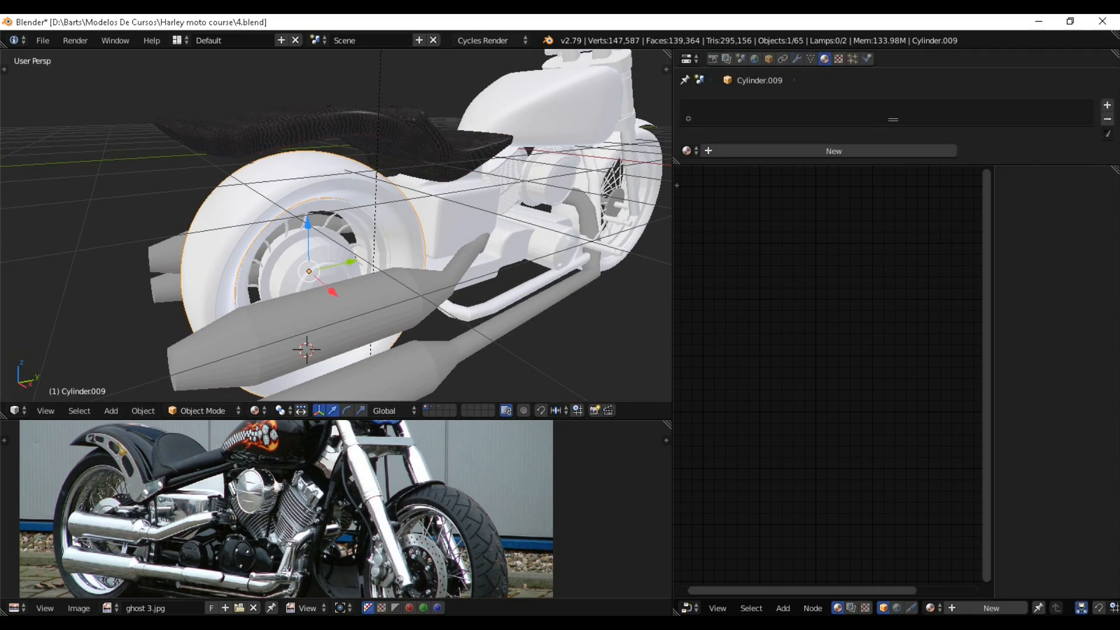
pyautogui.moveTo(420, 244)
pyautogui.mouseDown(button='middle')
pyautogui.moveTo(344, 227)
pyautogui.moveTo(309, 239)
pyautogui.moveTo(420, 245)
pyautogui.mouseUp(button='middle')
pyautogui.scroll(-2, 344, 227)
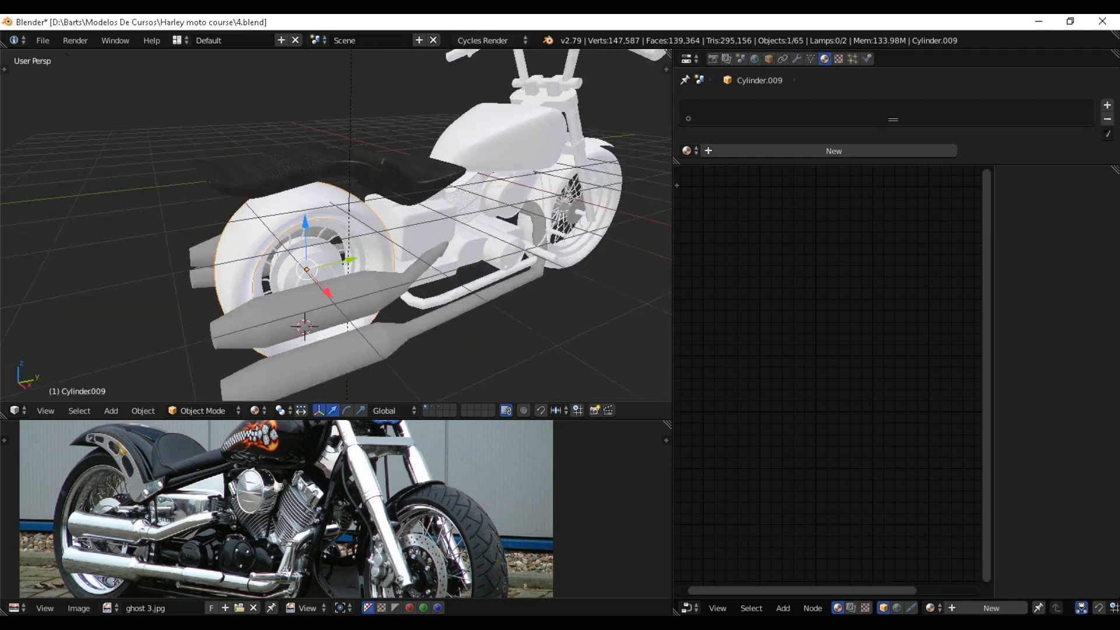
pyautogui.scroll(1, 335, 233)
pyautogui.click(833, 151)
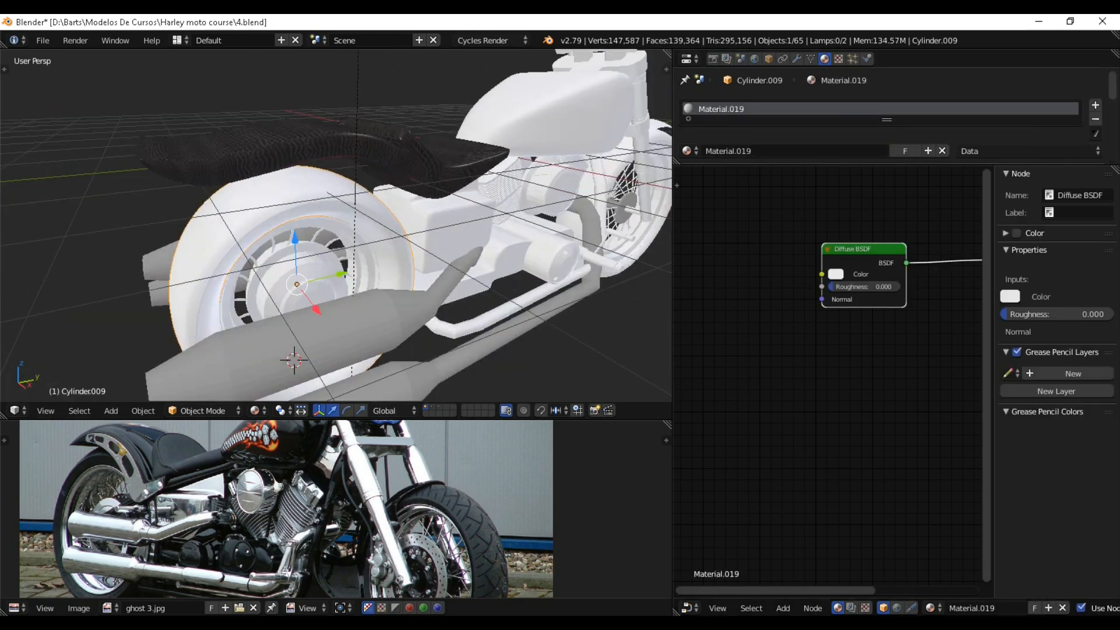
# Delete the default Diffuse BSDF node from the rear tire's material.
pyautogui.scroll(-3, 828, 375)
pyautogui.scroll(-2, 362, 234)
pyautogui.moveTo(362, 233); pyautogui.dragTo(388, 232, button='middle')
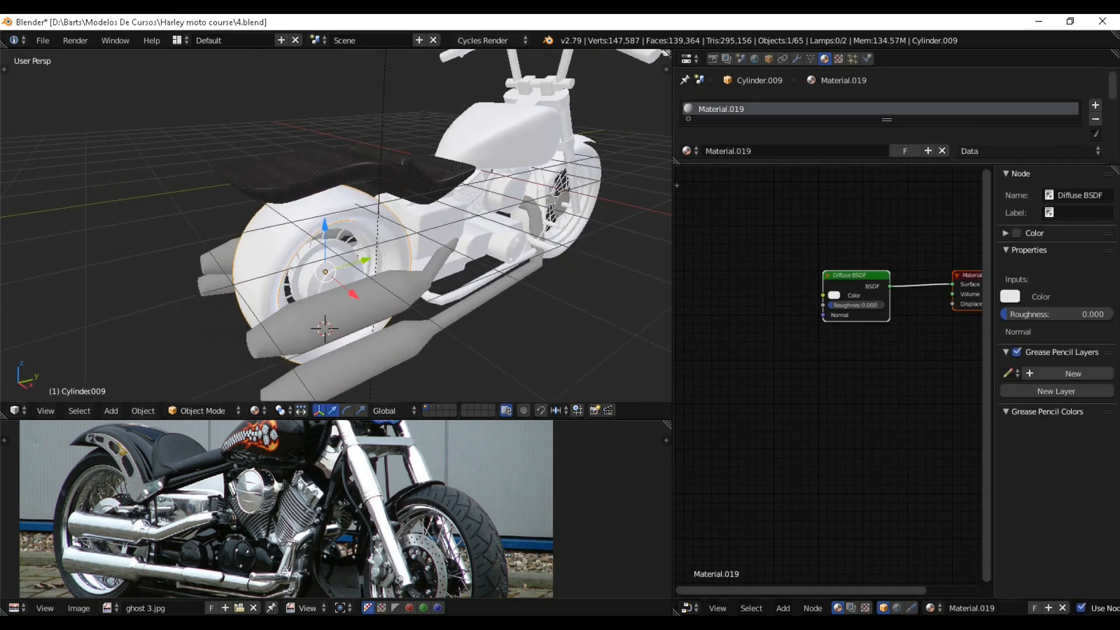
pyautogui.moveTo(886, 356); pyautogui.dragTo(813, 362, button='middle')
pyautogui.scroll(2, 814, 362)
pyautogui.moveTo(778, 272); pyautogui.dragTo(796, 273)
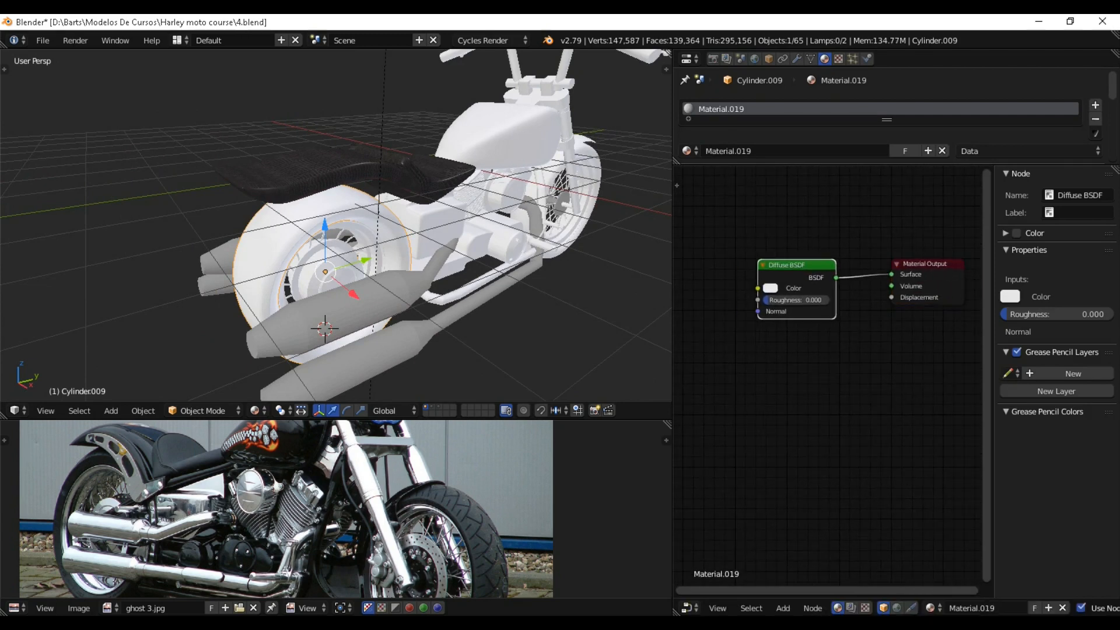
pyautogui.scroll(1, 827, 367)
pyautogui.press('x')
# Add a Principled BSDF node to the tire material and connect it to the Material Output's Surface input.
pyautogui.hotkey('shift', 'a')
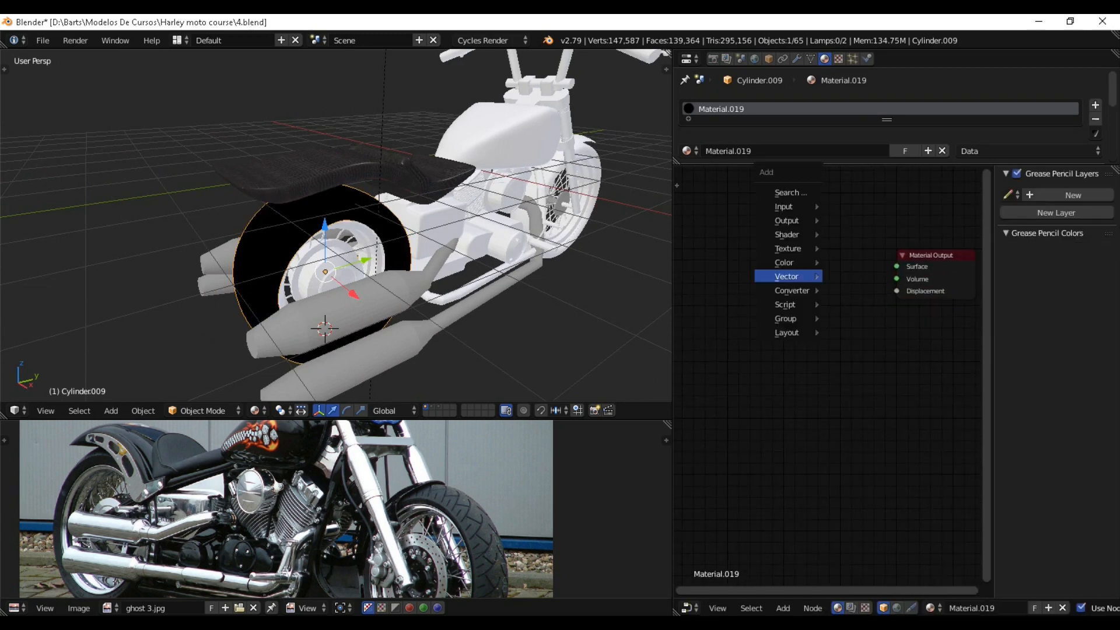
pyautogui.moveTo(787, 234)
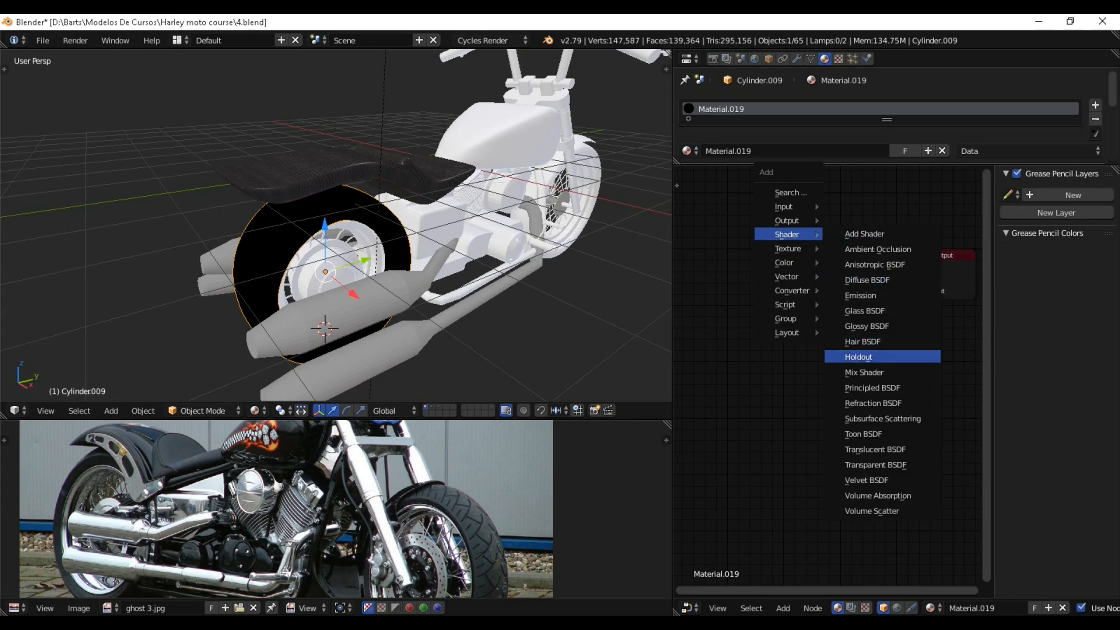
pyautogui.click(851, 387)
pyautogui.click(769, 239)
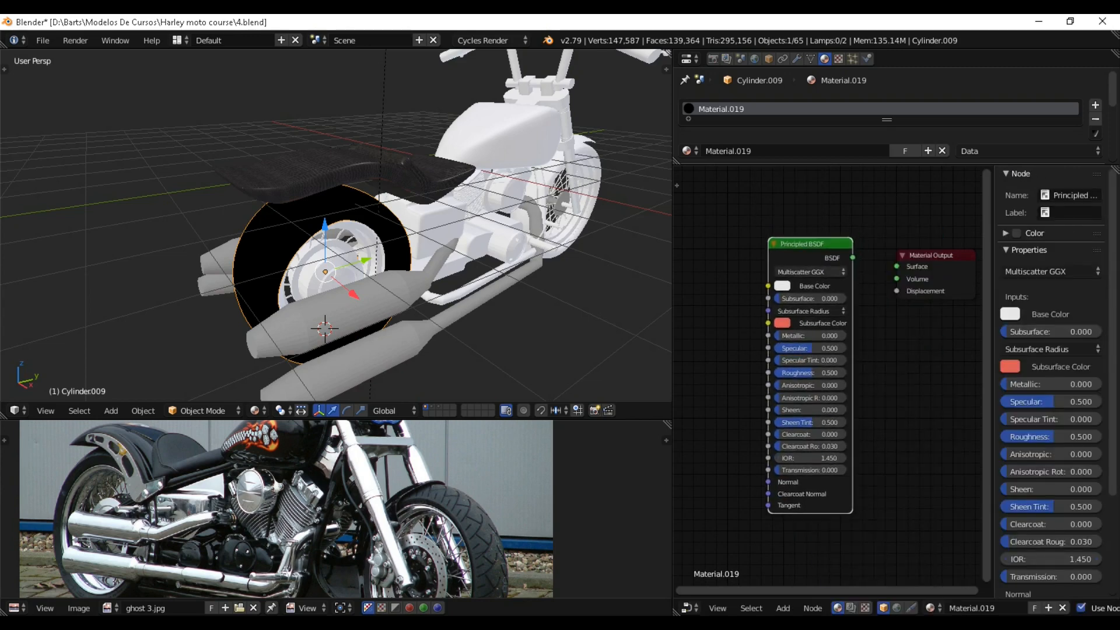
pyautogui.moveTo(852, 257); pyautogui.dragTo(896, 266)
pyautogui.scroll(3, 336, 233)
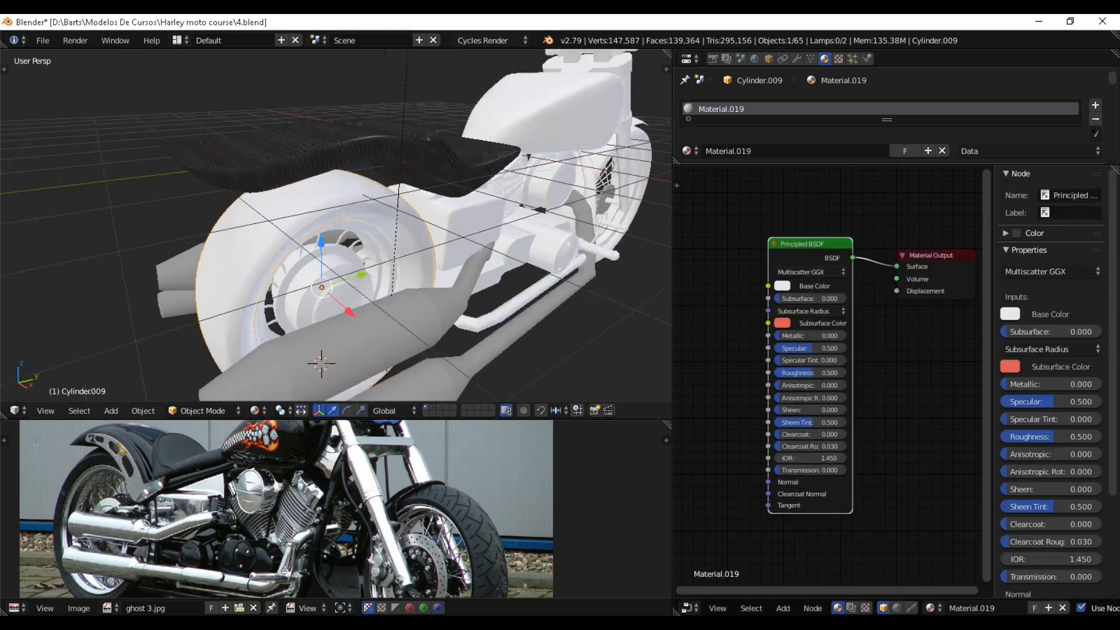
# Open Leather008_2K_NormalGL.jpg from the Leather 3 folder and examine its pattern up close as a possible tire tread.
pyautogui.scroll(-1, 336, 233)
pyautogui.scroll(4, 336, 233)
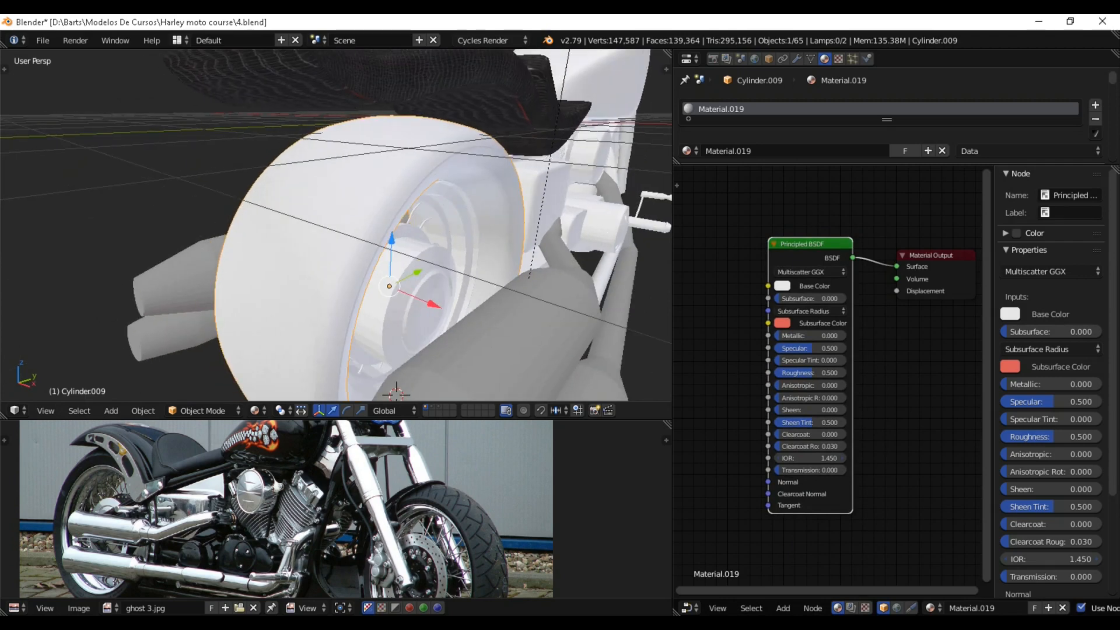
pyautogui.hotkey('alt', 'Tab')
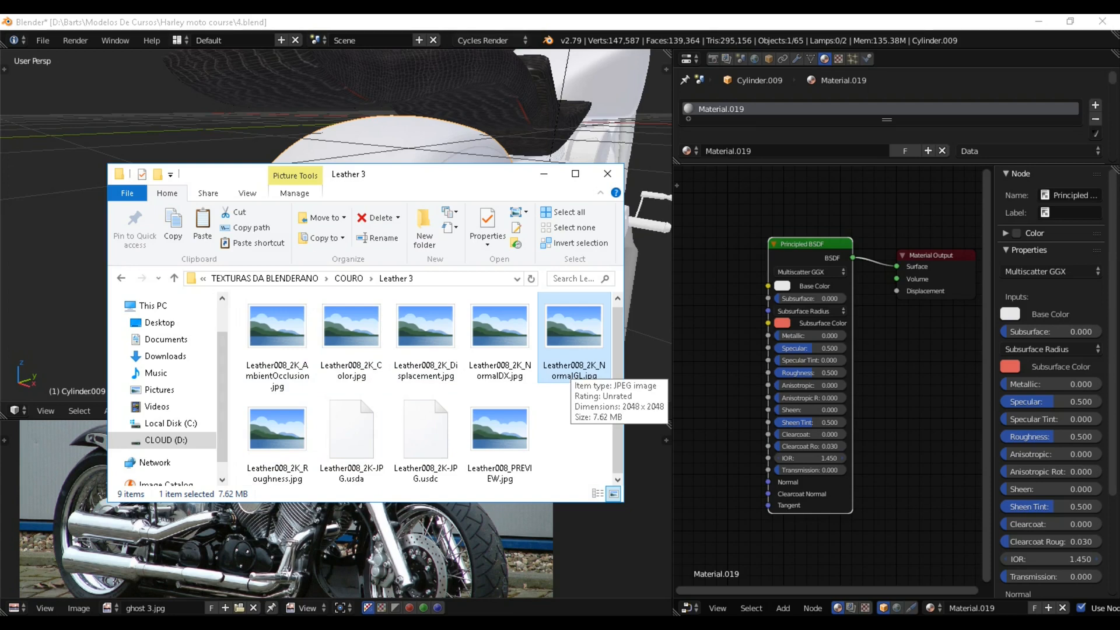
pyautogui.scroll(1, 571, 367)
pyautogui.doubleClick(573, 345)
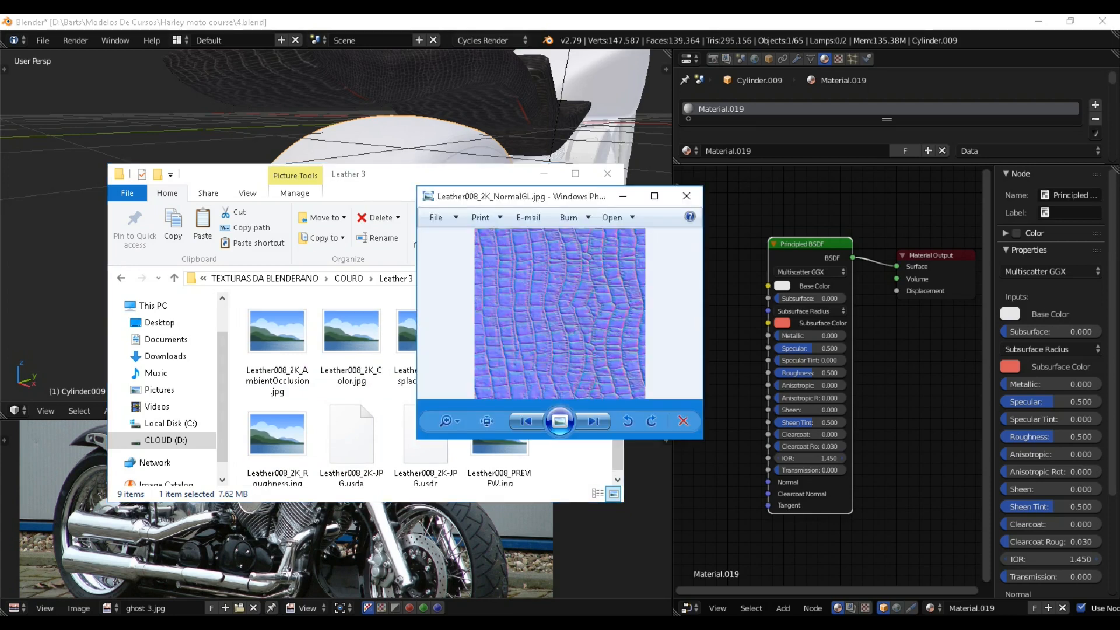
pyautogui.scroll(5, 574, 345)
pyautogui.scroll(4, 574, 345)
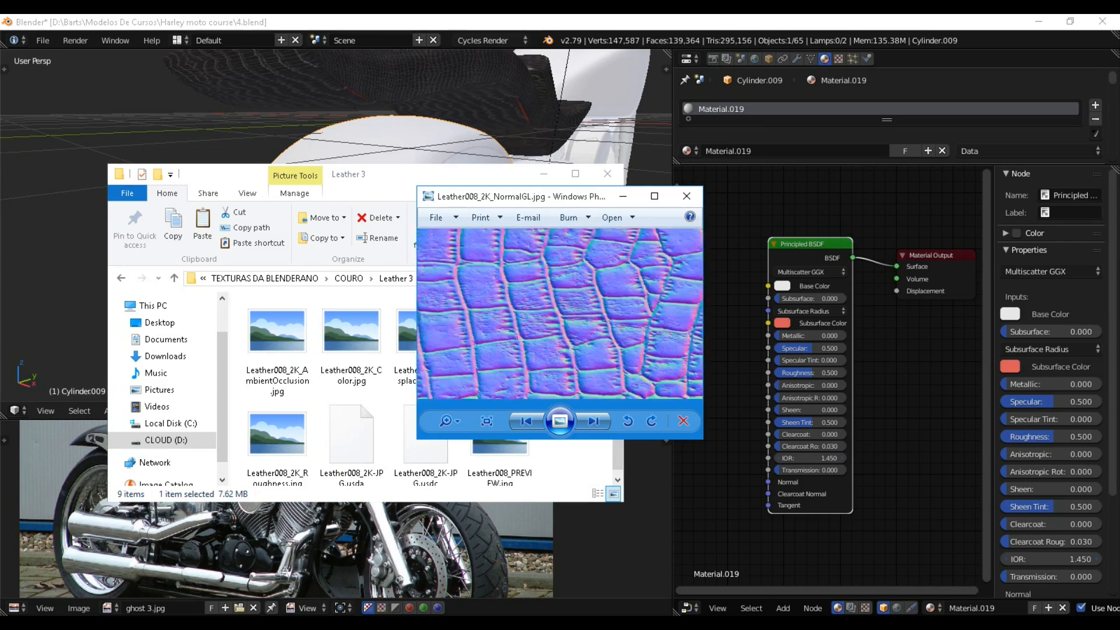
pyautogui.scroll(2, 574, 345)
pyautogui.scroll(-2, 574, 345)
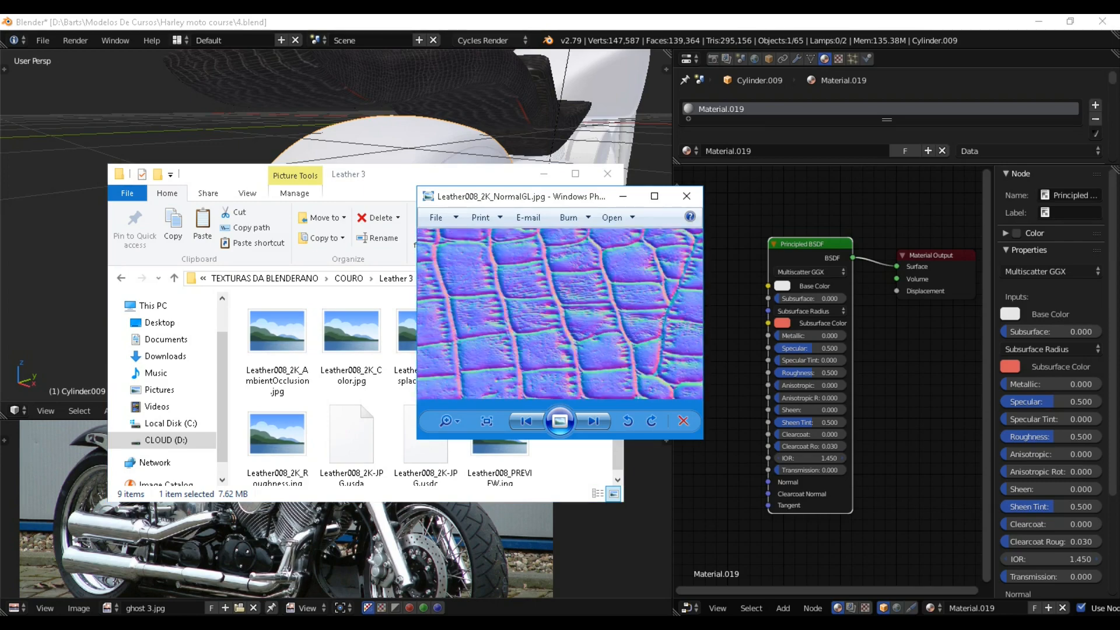
pyautogui.scroll(-3, 560, 313)
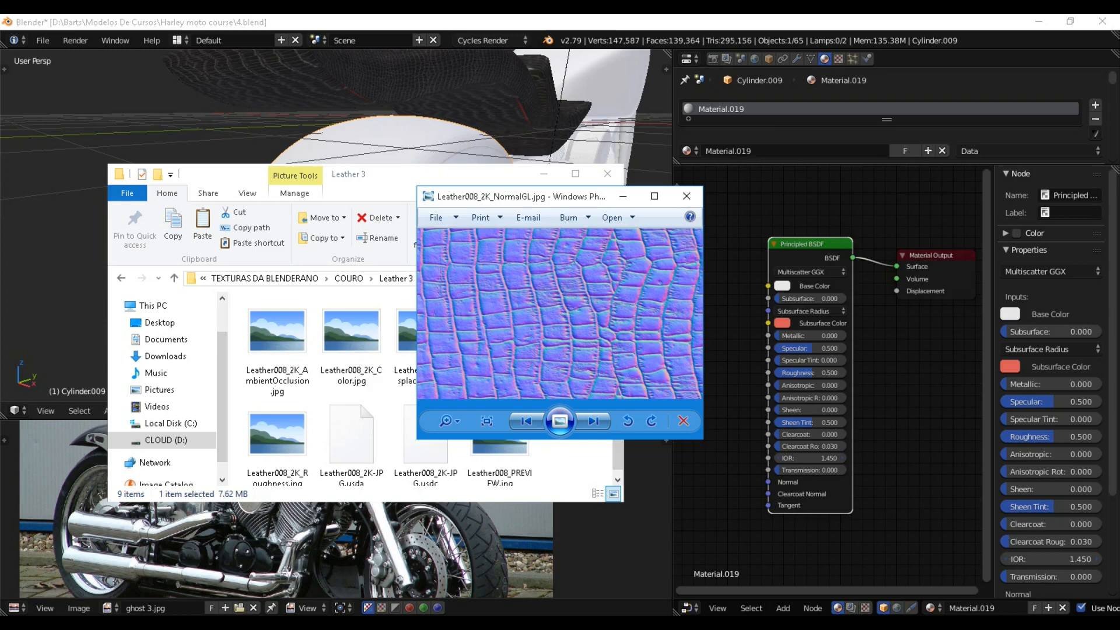
pyautogui.scroll(-3, 559, 313)
pyautogui.scroll(1, 560, 313)
pyautogui.scroll(-1, 560, 313)
pyautogui.scroll(4, 560, 313)
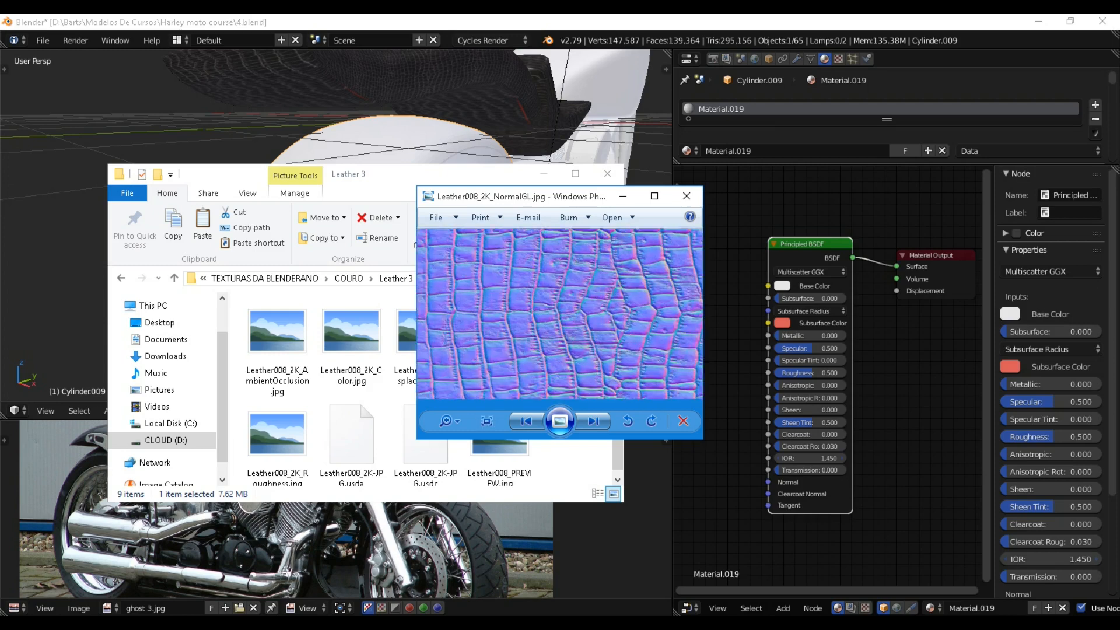
pyautogui.scroll(-2, 560, 313)
pyautogui.scroll(-1, 560, 313)
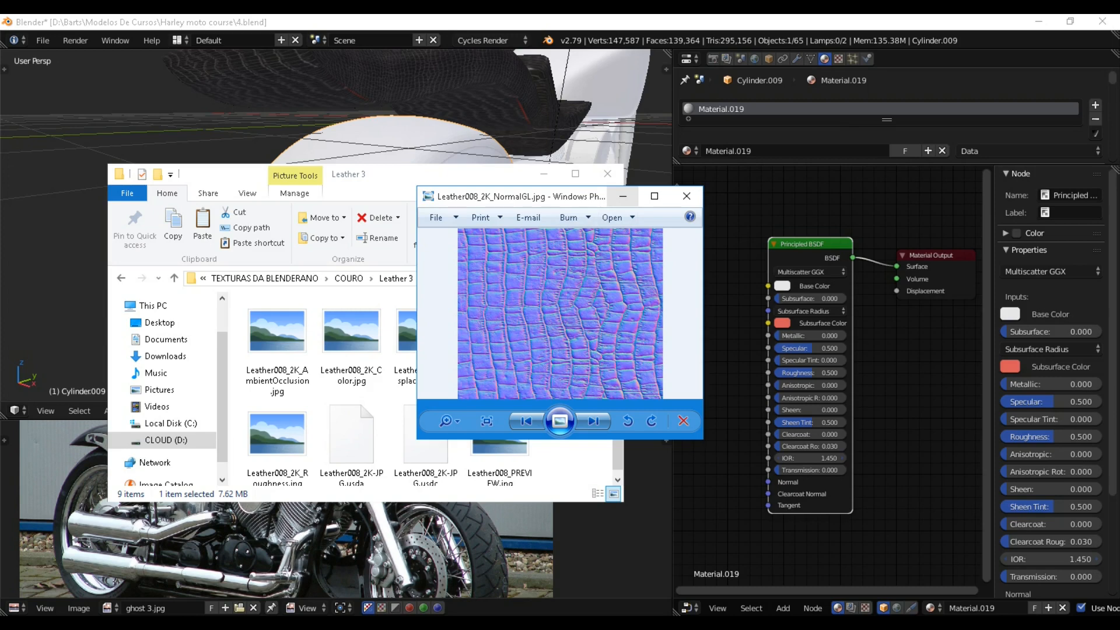
pyautogui.click(686, 196)
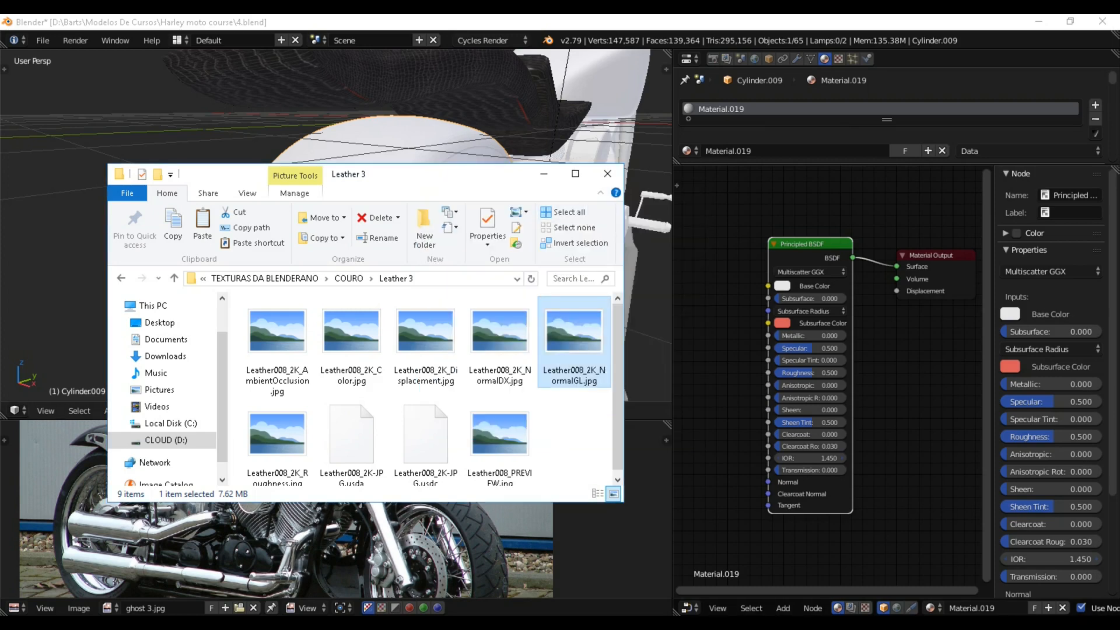
# Bring Leather008_2K_NormalGL.jpg into the rear tire's material as an Image Texture node and space the nodes apart.
pyautogui.moveTo(467, 174); pyautogui.dragTo(401, 185)
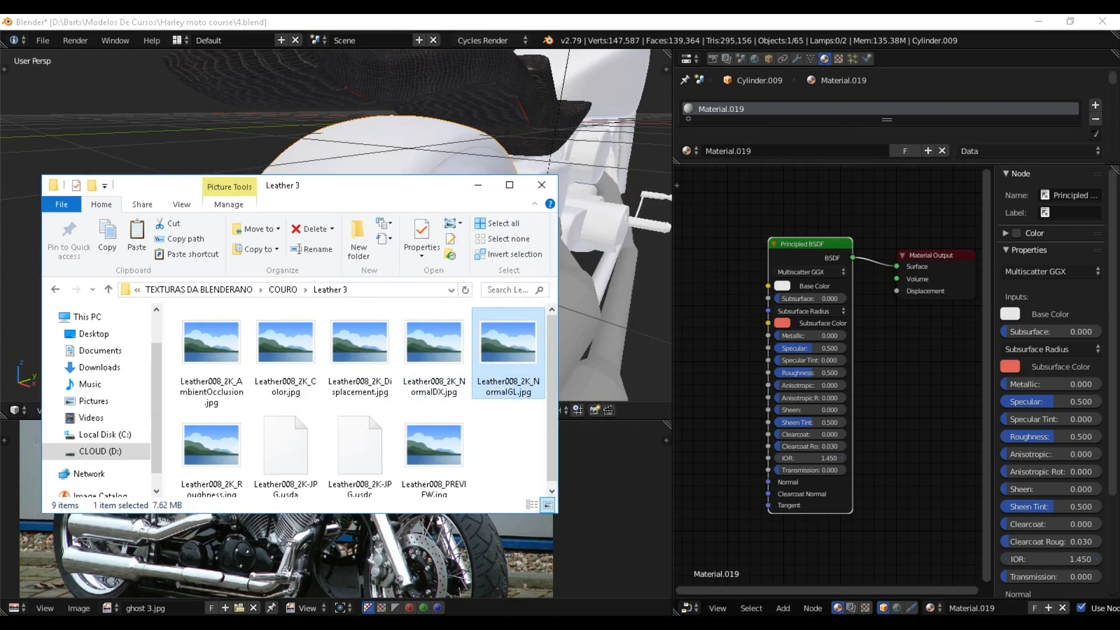
pyautogui.moveTo(508, 350); pyautogui.dragTo(717, 429)
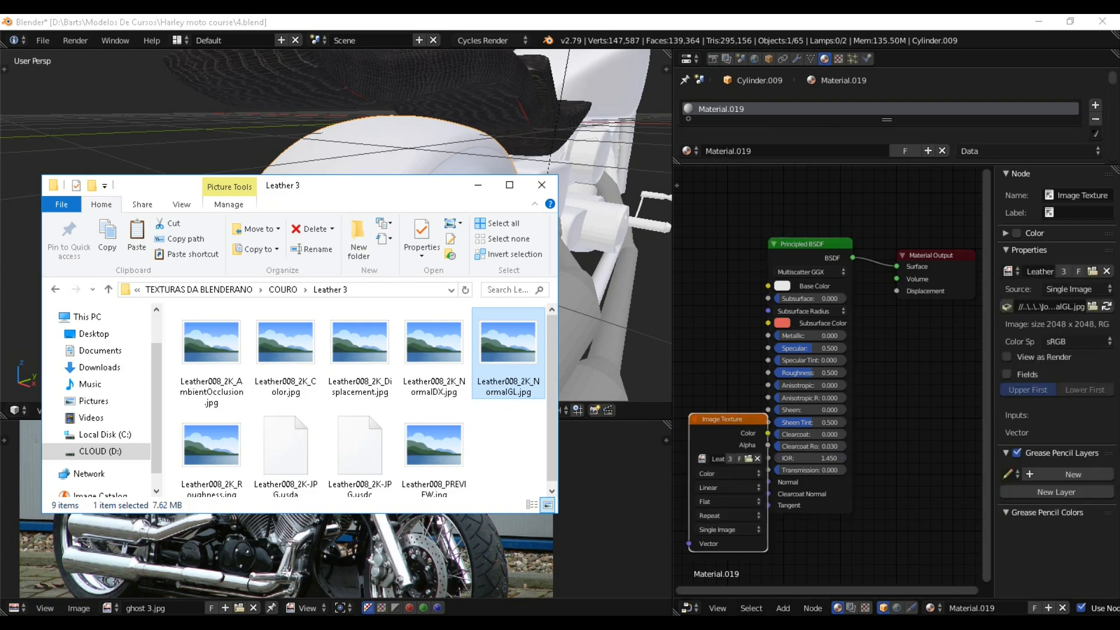
pyautogui.moveTo(813, 245); pyautogui.dragTo(839, 247)
pyautogui.moveTo(932, 255); pyautogui.dragTo(948, 254)
pyautogui.moveTo(845, 452); pyautogui.dragTo(861, 428, button='middle')
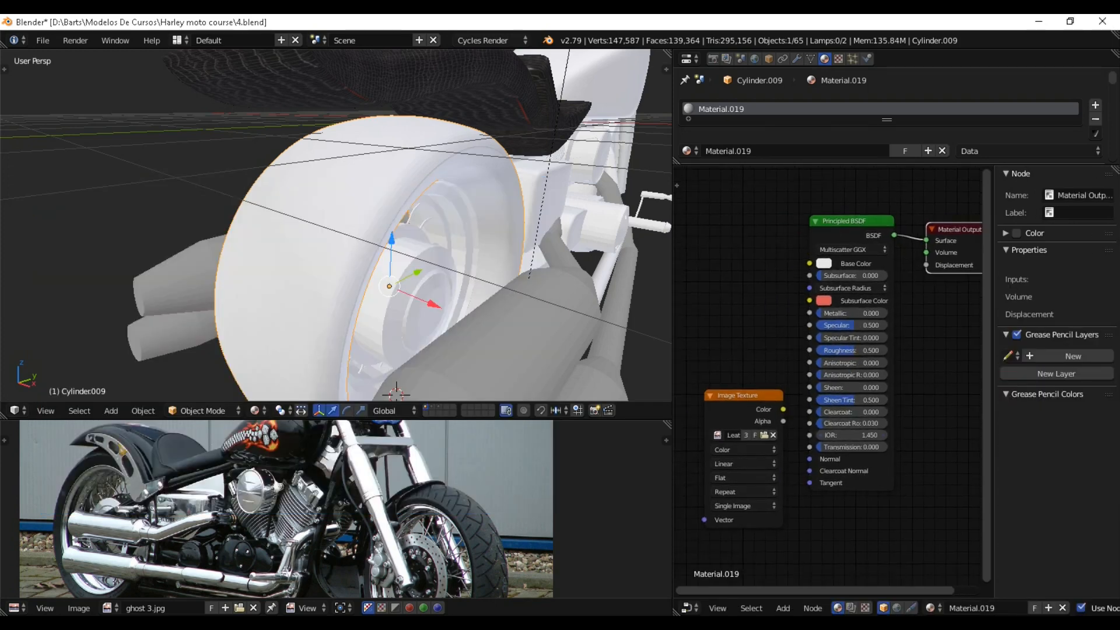
pyautogui.moveTo(741, 404); pyautogui.dragTo(708, 410)
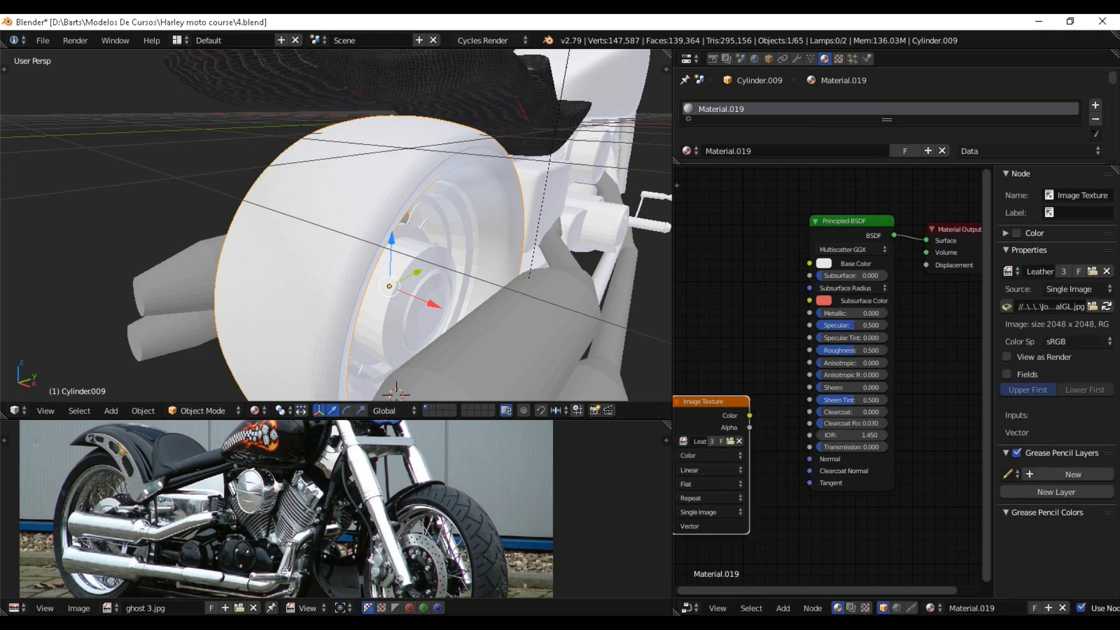
# Add a Normal Map node between the Image Texture and the Principled BSDF in the tire material.
pyautogui.hotkey('shift', 'a')
pyautogui.moveTo(749, 474)
pyautogui.moveTo(749, 515)
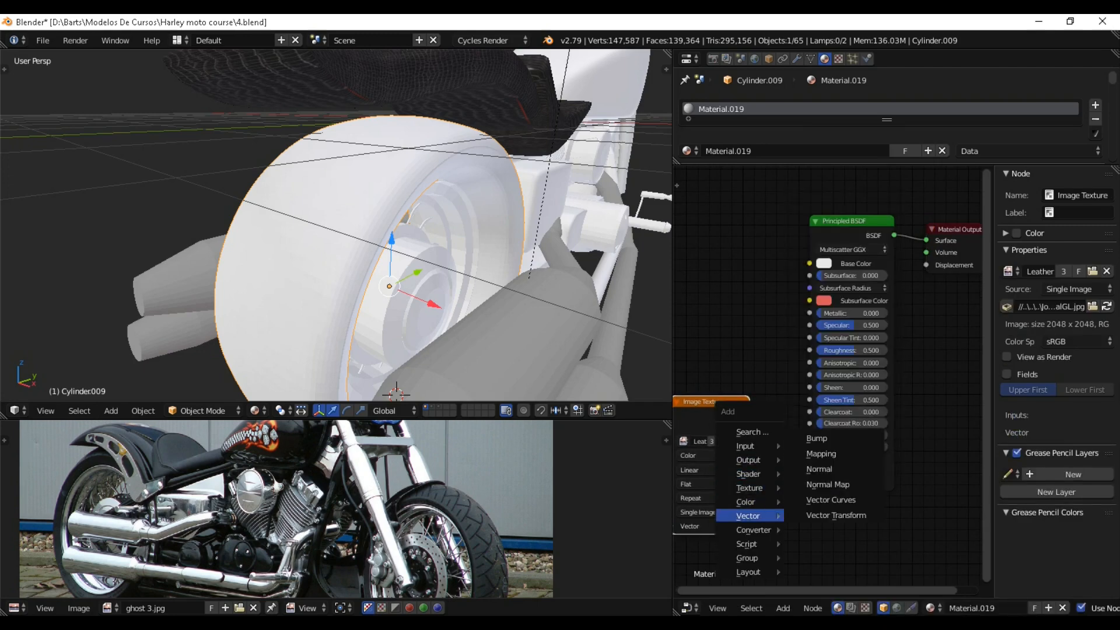
pyautogui.click(828, 484)
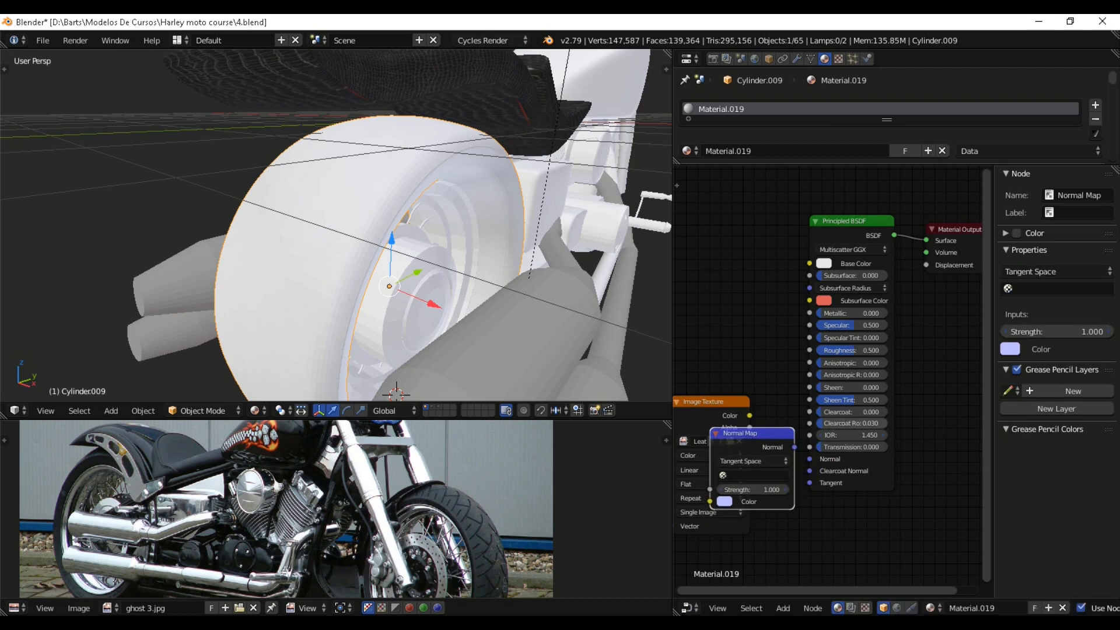
pyautogui.click(739, 428)
pyautogui.moveTo(743, 434); pyautogui.dragTo(789, 411, button='middle')
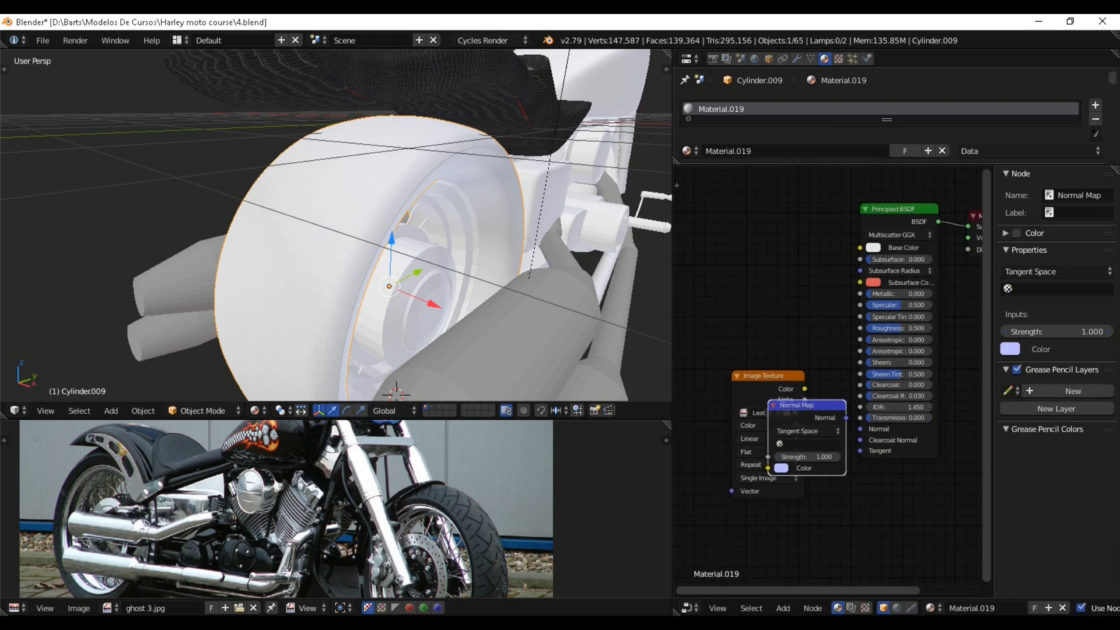
pyautogui.moveTo(763, 383); pyautogui.dragTo(703, 392)
# Connect the image's Color through the Normal Map to the Principled BSDF's Normal input and set the image to Non-Color Data.
pyautogui.moveTo(845, 417); pyautogui.dragTo(860, 440)
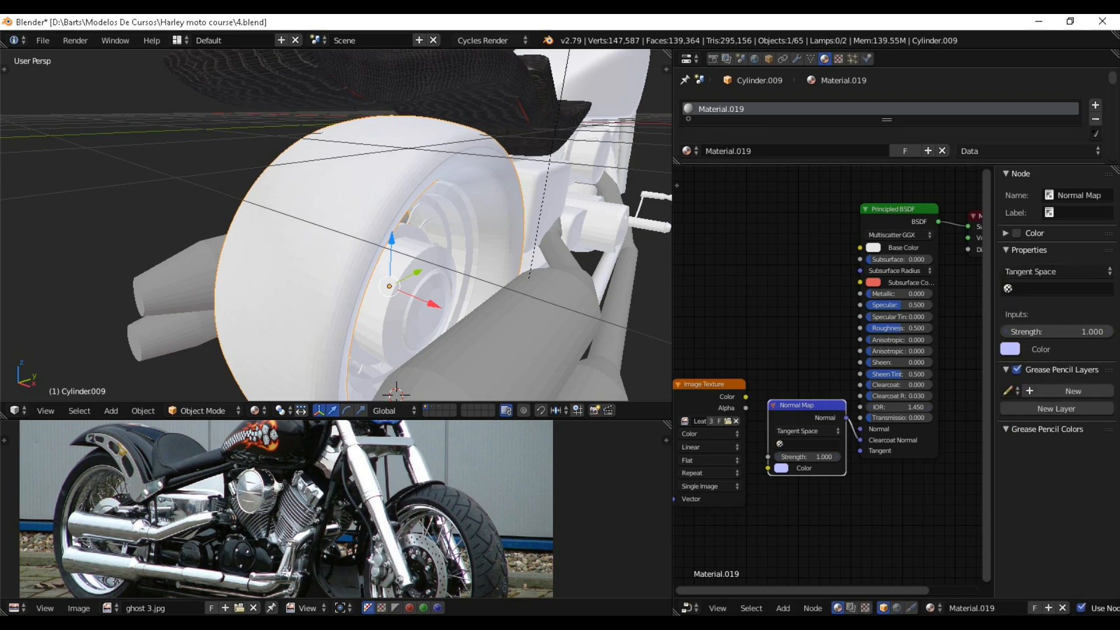
pyautogui.moveTo(814, 405); pyautogui.dragTo(796, 405)
pyautogui.moveTo(860, 440); pyautogui.dragTo(860, 429)
pyautogui.moveTo(712, 383); pyautogui.dragTo(749, 465)
pyautogui.moveTo(687, 440); pyautogui.dragTo(758, 412, button='middle')
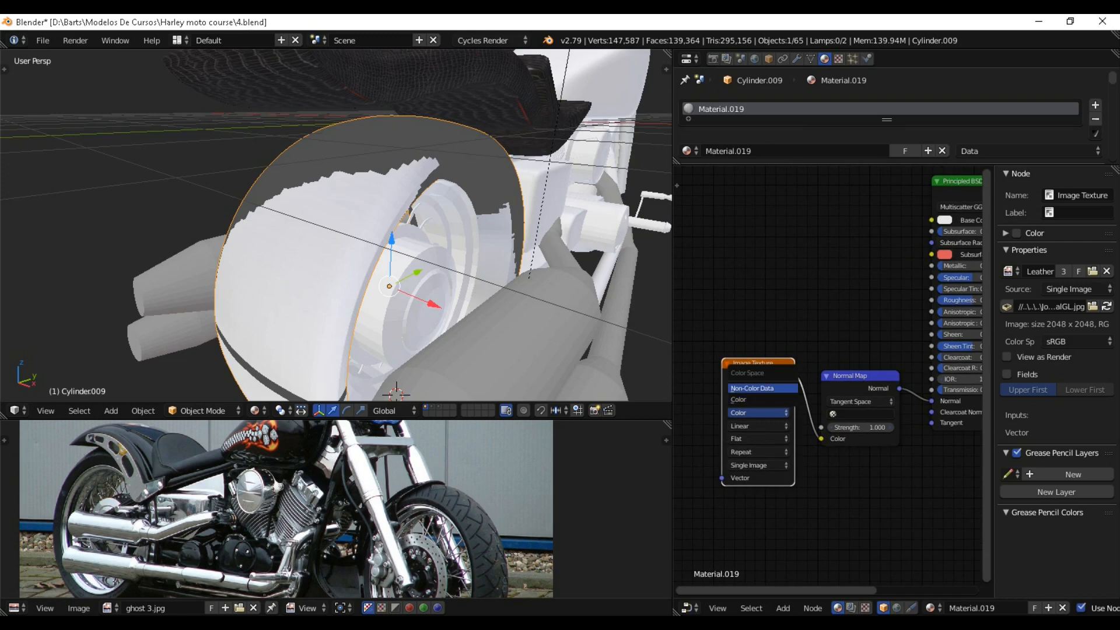
pyautogui.click(752, 389)
# Unwrap all faces of the rear tire mesh so the normal texture maps onto it.
pyautogui.scroll(-2, 501, 280)
pyautogui.moveTo(501, 280)
pyautogui.mouseDown(button='middle')
pyautogui.moveTo(487, 300)
pyautogui.moveTo(525, 307)
pyautogui.moveTo(434, 265)
pyautogui.moveTo(497, 272)
pyautogui.mouseUp(button='middle')
pyautogui.scroll(2, 501, 292)
pyautogui.press('Tab')
pyautogui.press('a')
pyautogui.scroll(2, 411, 193)
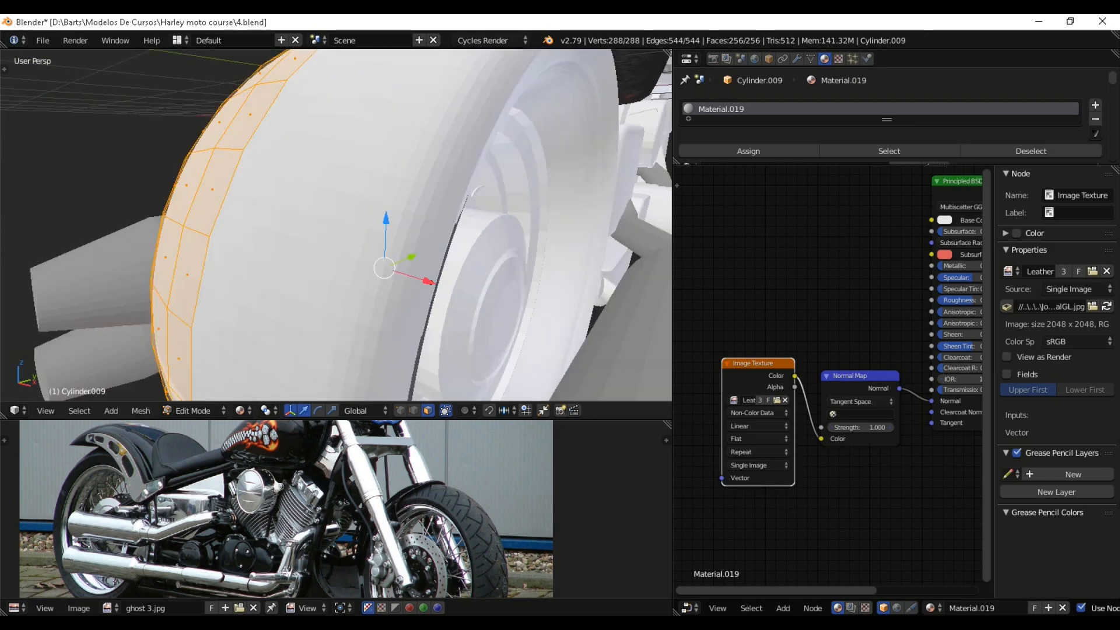
pyautogui.scroll(-2, 411, 192)
pyautogui.scroll(2, 412, 192)
pyautogui.press('u')
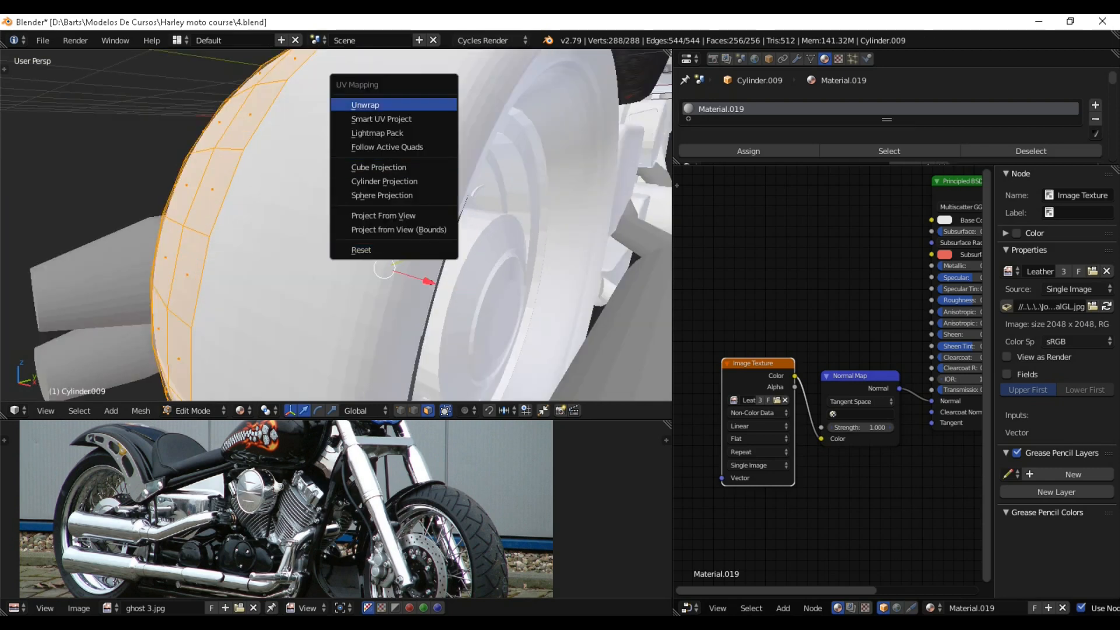
pyautogui.click(394, 105)
pyautogui.scroll(-5, 393, 192)
pyautogui.press('Tab')
pyautogui.moveTo(393, 193); pyautogui.dragTo(221, 169, button='middle')
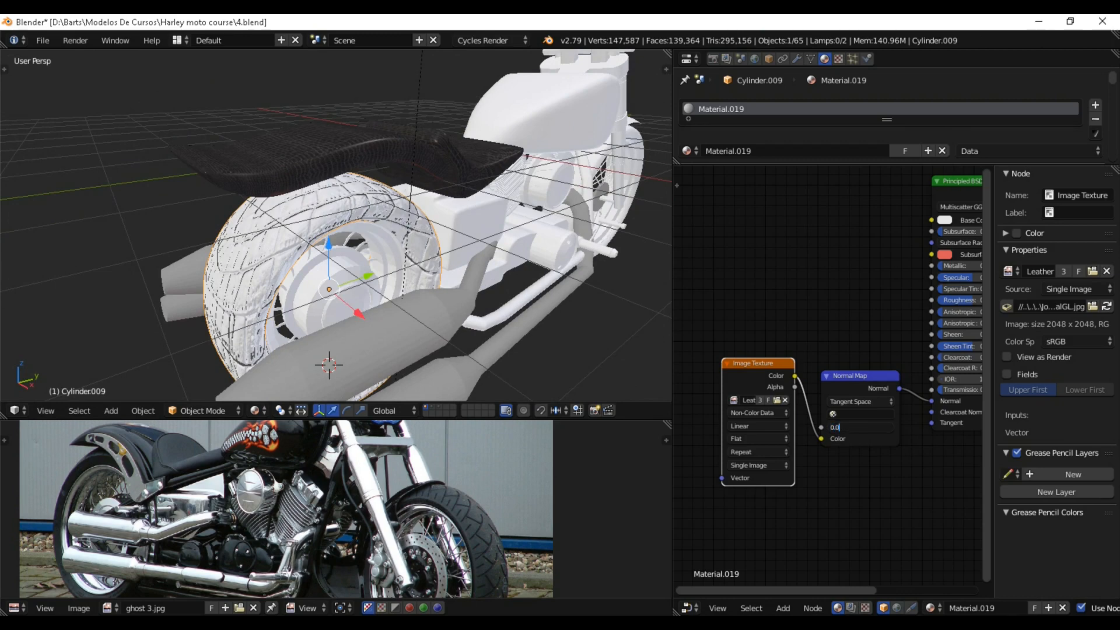
# Try a Normal Map strength of 0.1 on the rear tire, set it back to 1 and inspect the tread.
pyautogui.press('Return')
pyautogui.moveTo(466, 245); pyautogui.dragTo(508, 242, button='middle')
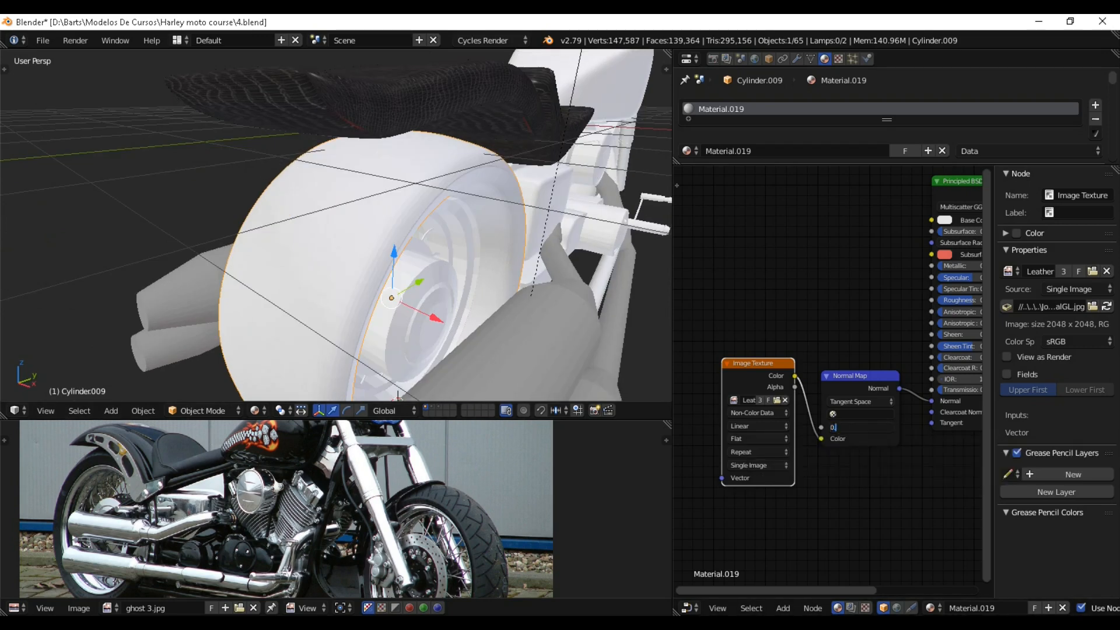
pyautogui.scroll(3, 336, 226)
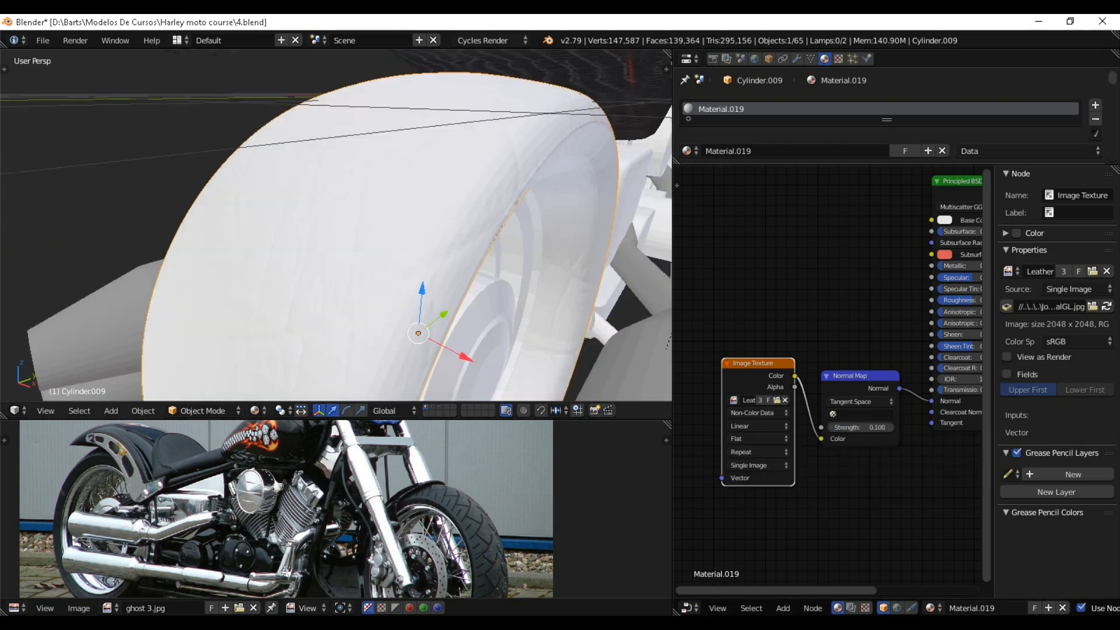
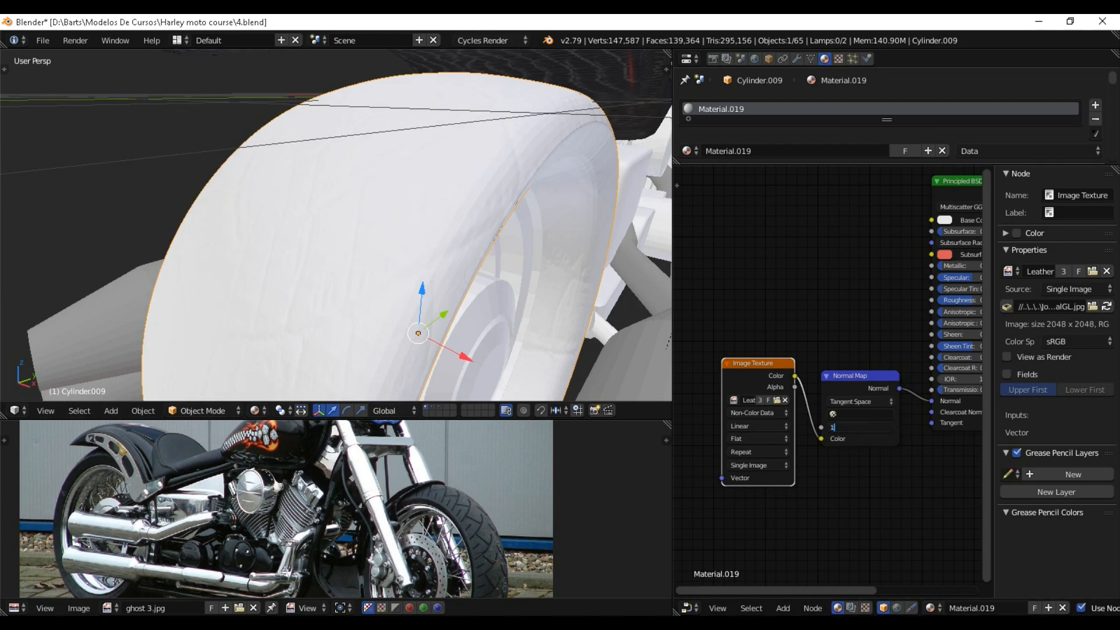
pyautogui.press('Return')
pyautogui.scroll(-2, 379, 245)
pyautogui.moveTo(350, 244); pyautogui.dragTo(373, 169, button='middle')
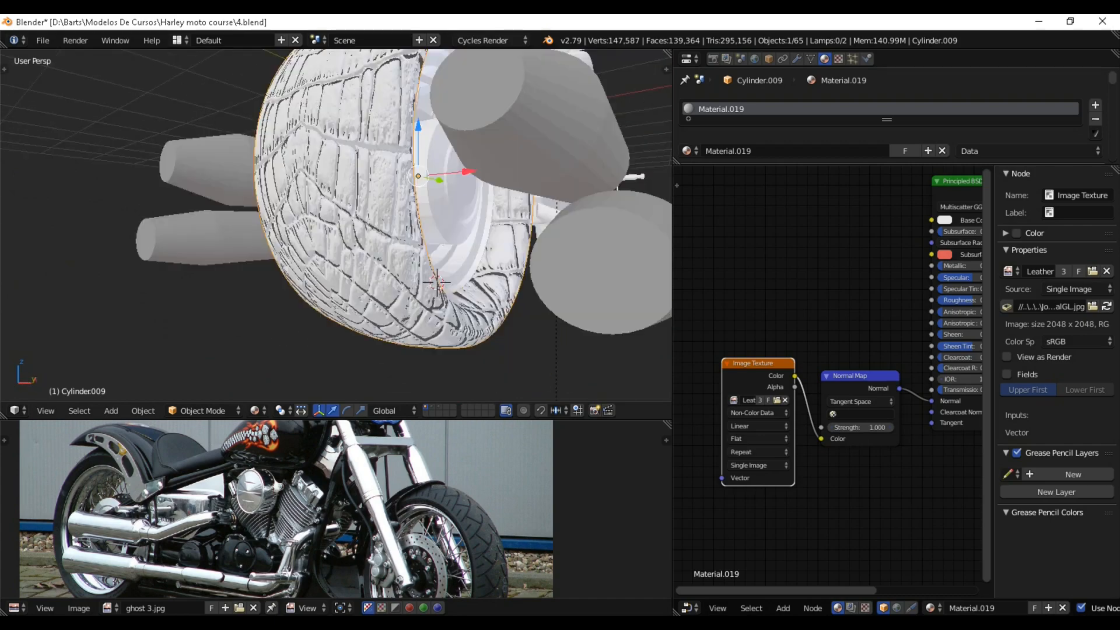
pyautogui.moveTo(397, 227); pyautogui.dragTo(350, 283, button='middle')
pyautogui.scroll(-4, 271, 233)
# Darken the tire material's Base Color to a near-black grey with R, G and B at 0.046.
pyautogui.moveTo(863, 291); pyautogui.dragTo(800, 326, button='middle')
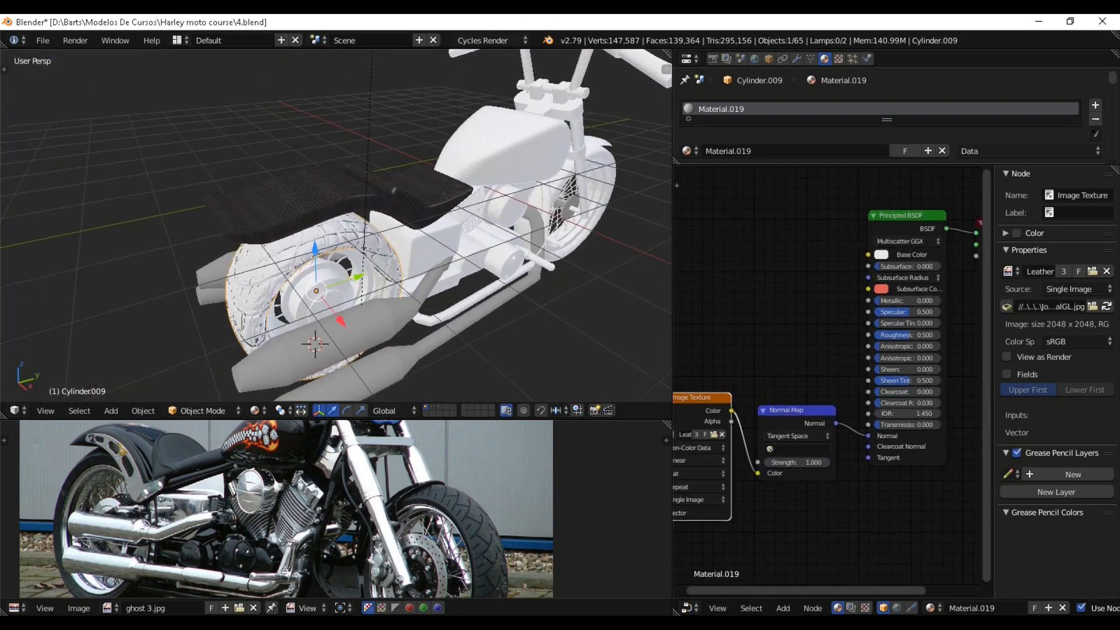
pyautogui.scroll(2, 829, 375)
pyautogui.click(895, 223)
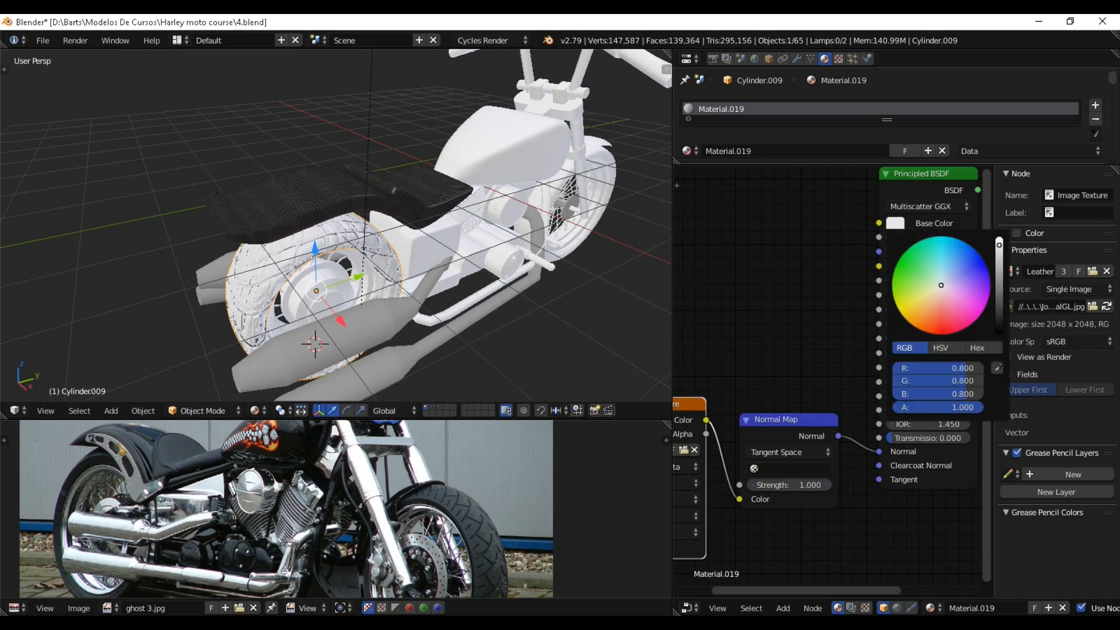
pyautogui.moveTo(998, 245); pyautogui.dragTo(998, 311)
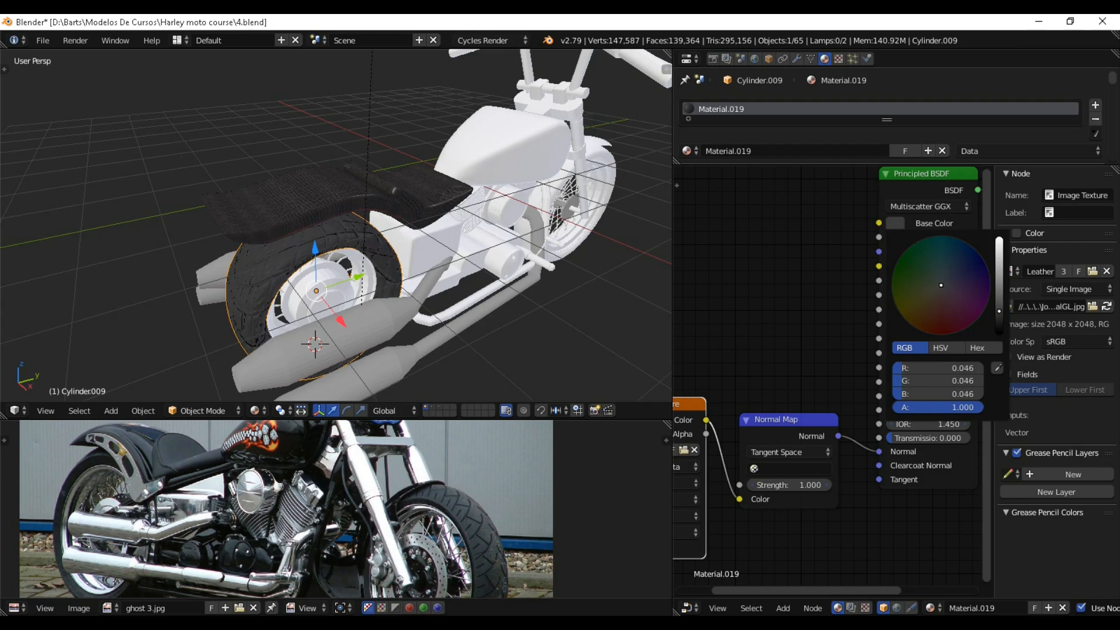
# Inspect the rear tire's dark tread up close and save the motorcycle file over the existing one.
pyautogui.press('KP_Decimal')
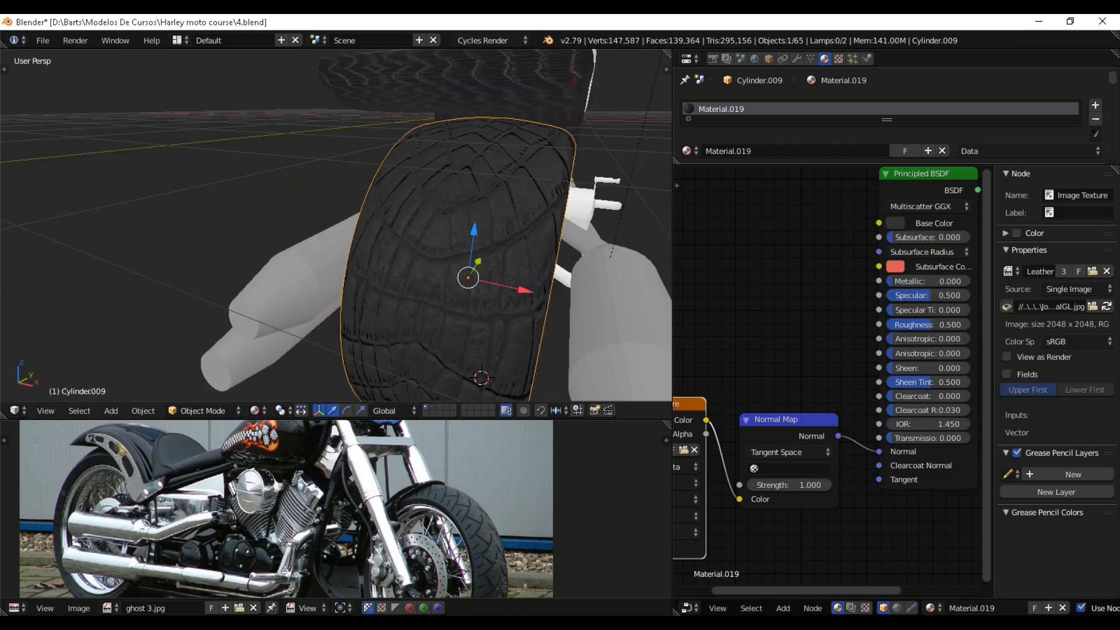
pyautogui.moveTo(408, 245); pyautogui.dragTo(295, 230, button='middle')
pyautogui.scroll(-5, 326, 233)
pyautogui.hotkey('ctrl', 's')
pyautogui.click(340, 232)
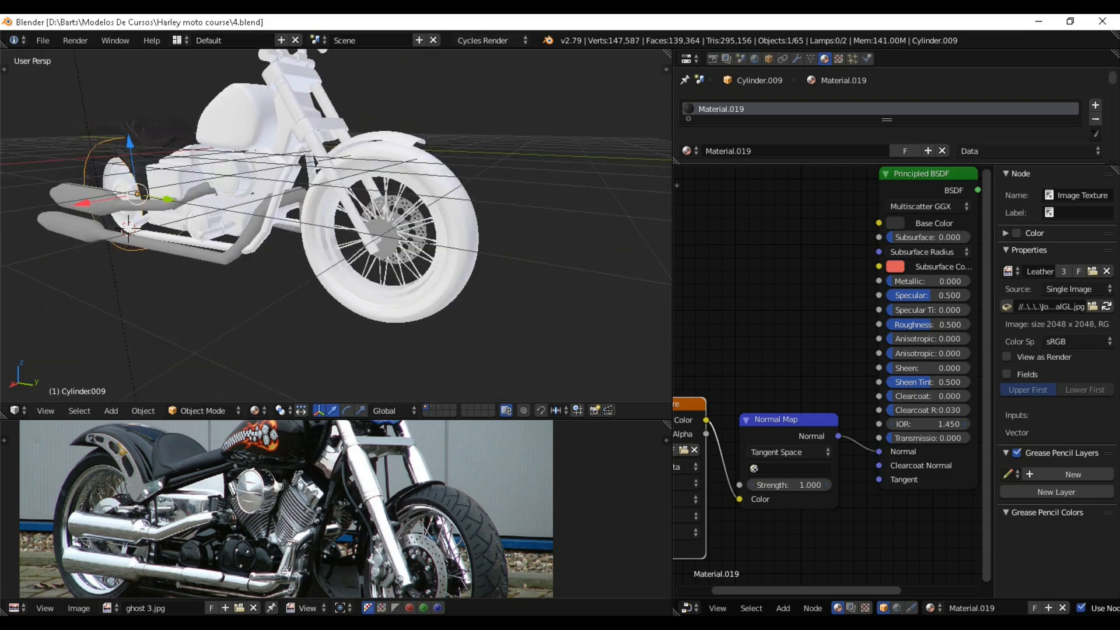
# Create a new material for the front tire and delete its default Diffuse BSDF node.
pyautogui.rightClick(320, 242)
pyautogui.click(990, 608)
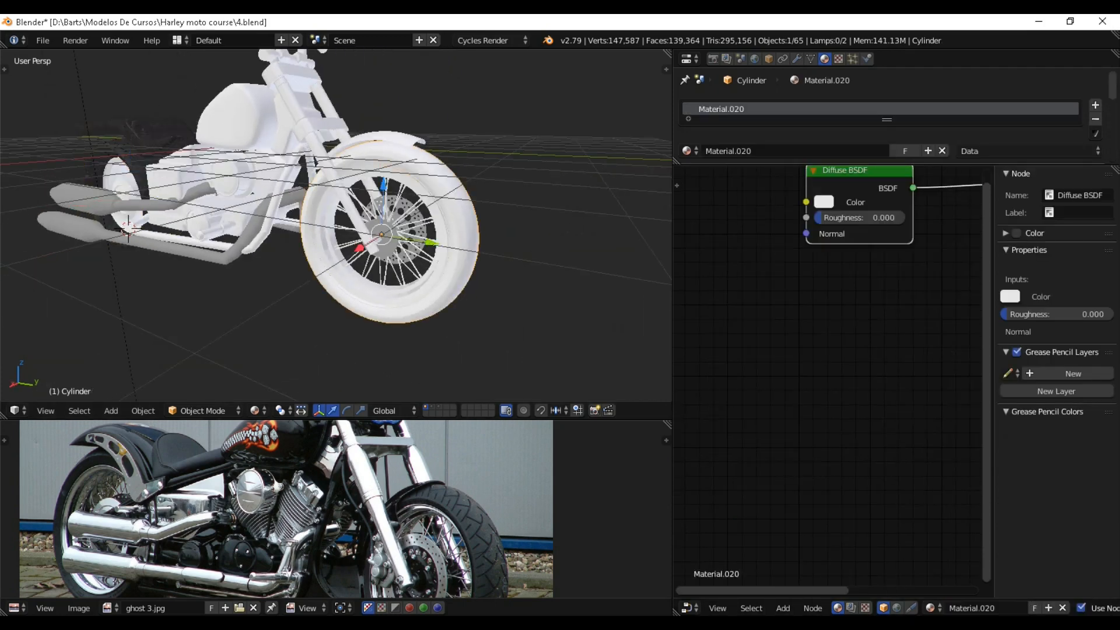
pyautogui.moveTo(863, 326); pyautogui.dragTo(849, 421, button='middle')
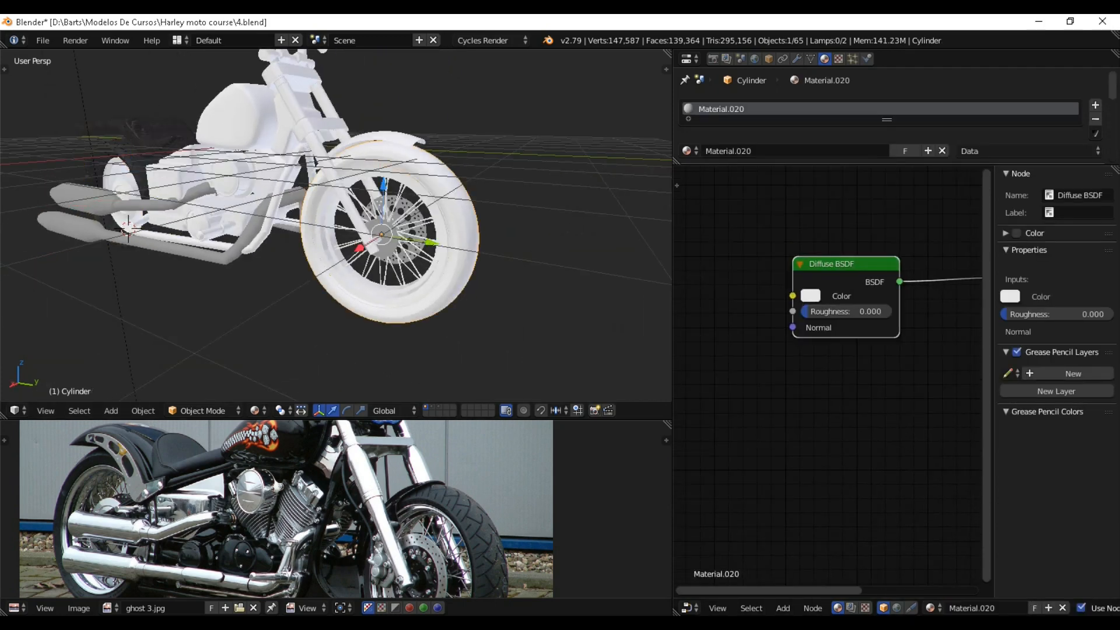
pyautogui.press('x')
# Add a Principled BSDF node beside the Material Output in the front tire's material.
pyautogui.hotkey('shift', 'a')
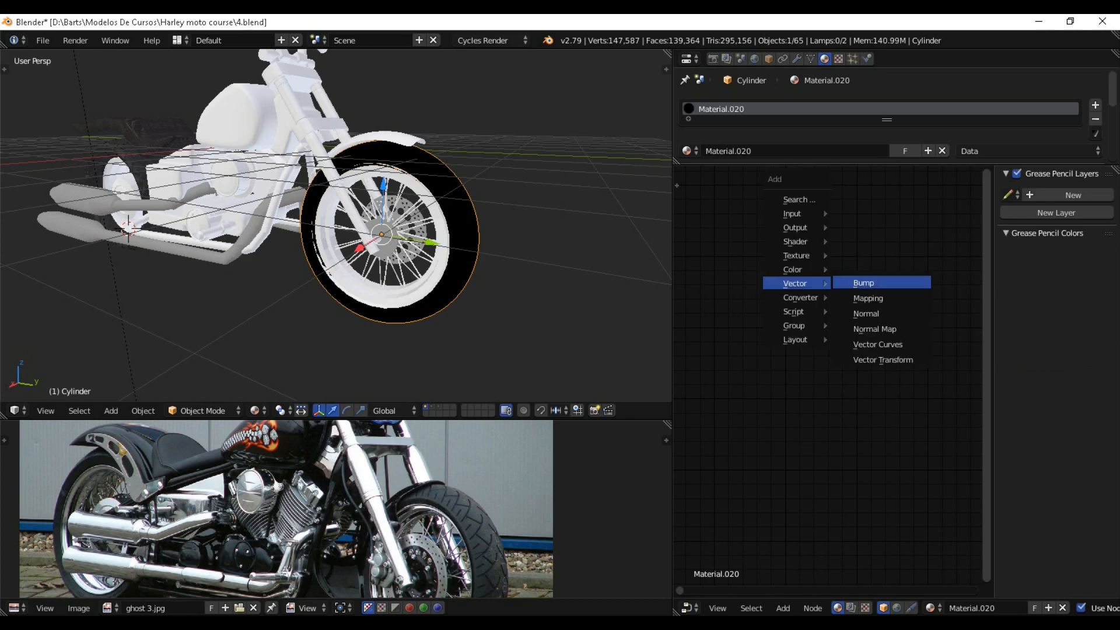
pyautogui.moveTo(795, 241)
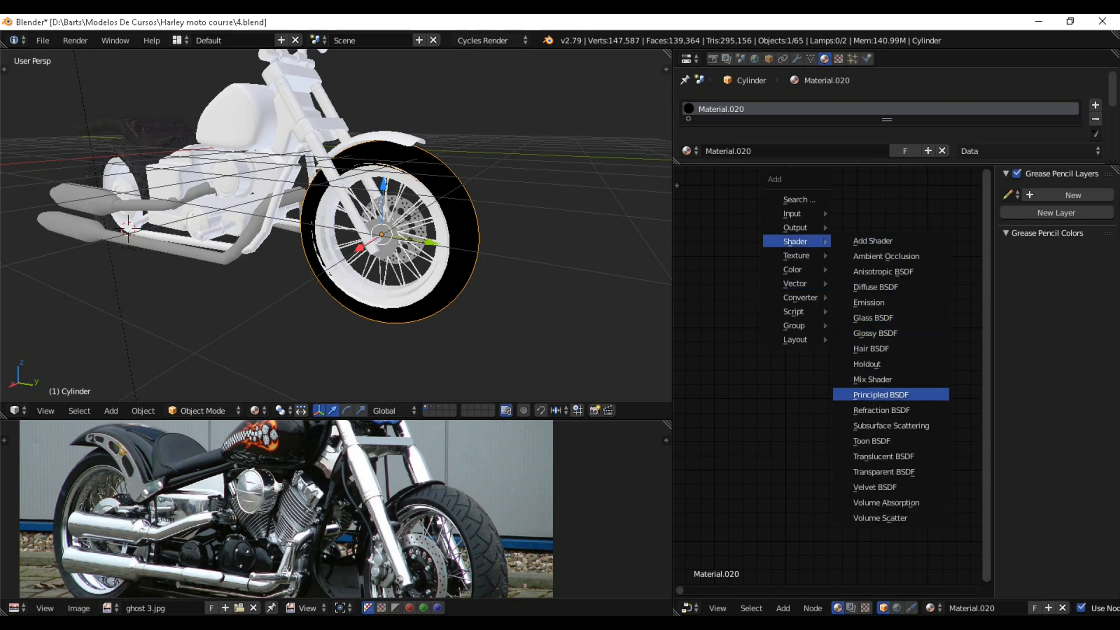
pyautogui.click(881, 394)
pyautogui.click(750, 336)
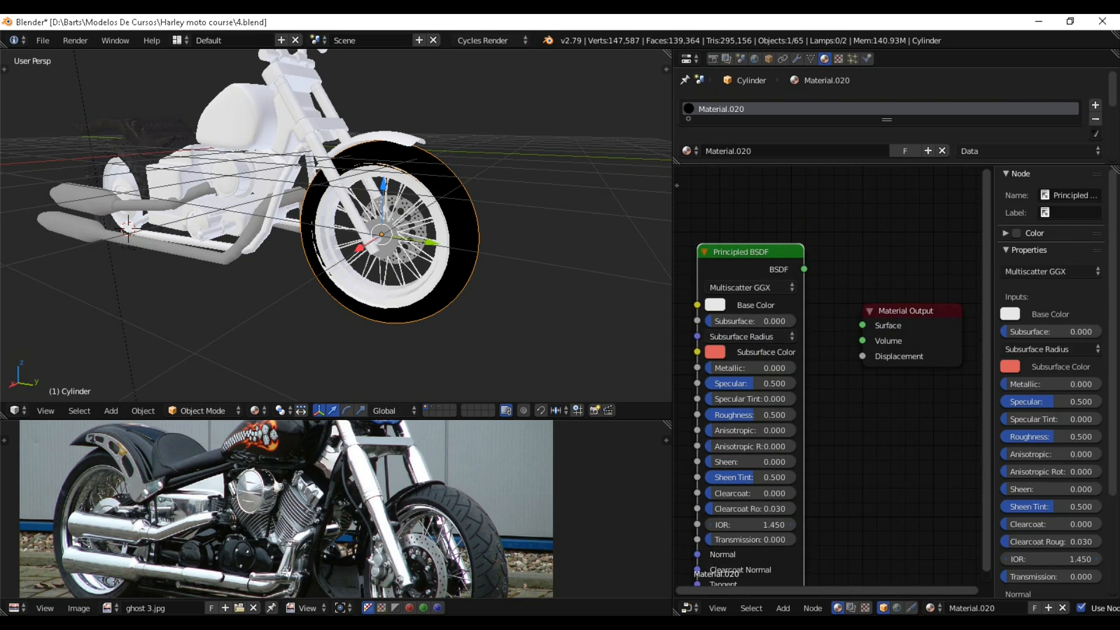
# Connect the Principled BSDF output to the Surface input of the front tire's Material Output.
pyautogui.moveTo(803, 269); pyautogui.dragTo(862, 325)
pyautogui.moveTo(843, 362); pyautogui.dragTo(968, 326, button='middle')
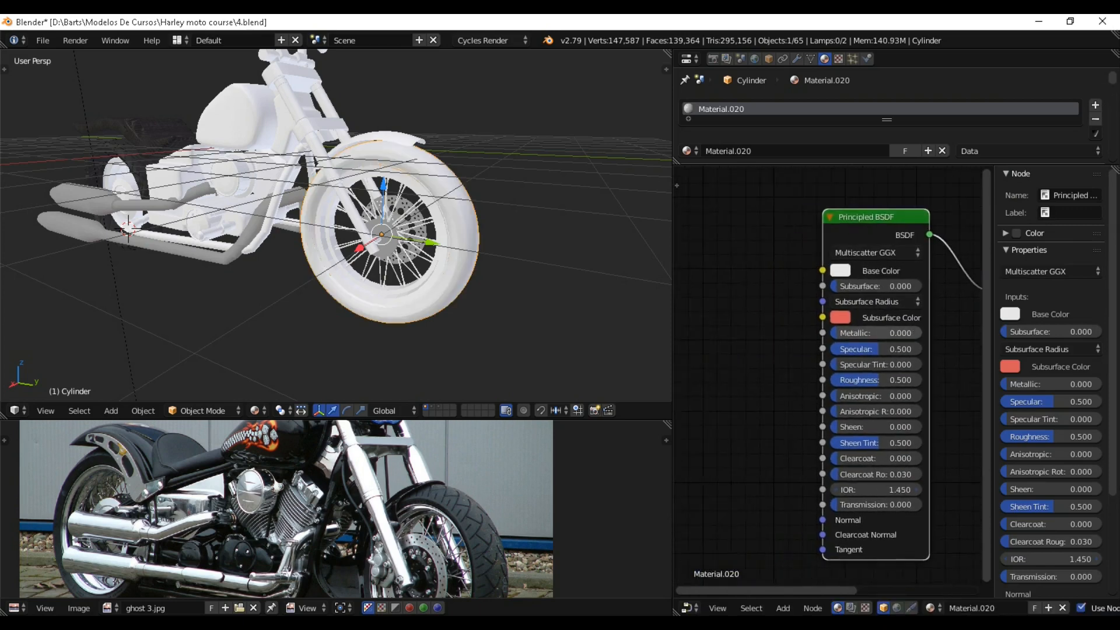
# Bring Leather008_2K_NormalGL.jpg from the Leather 3 folder into the node editor and connect its Color to the Principled BSDF's Normal input.
pyautogui.moveTo(887, 334); pyautogui.dragTo(893, 326, button='middle')
pyautogui.hotkey('alt', 'Tab')
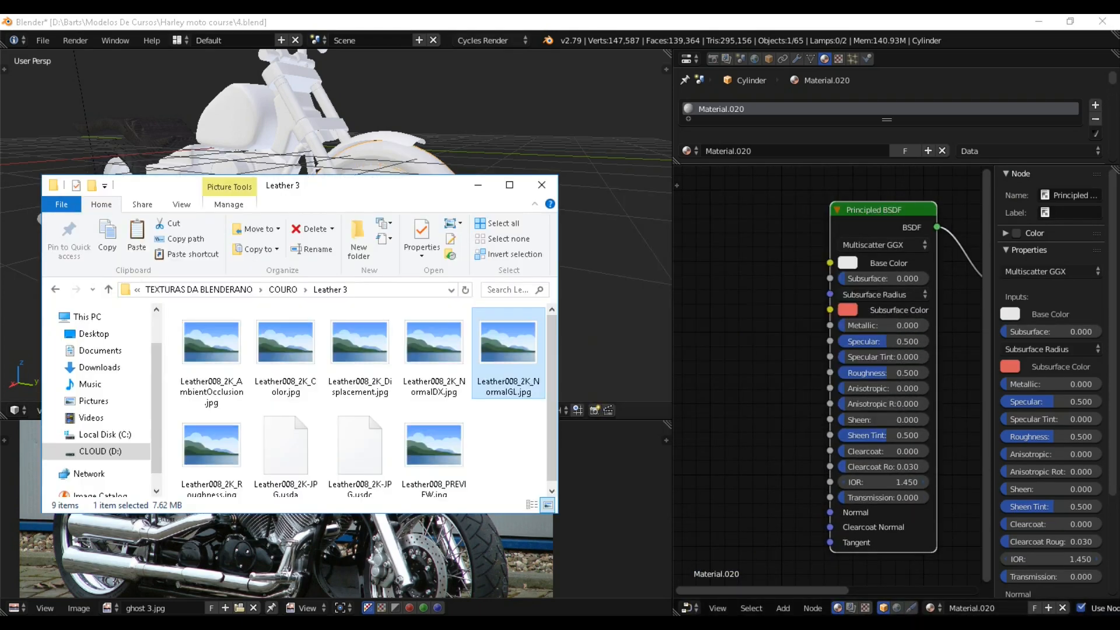
pyautogui.moveTo(508, 350); pyautogui.dragTo(752, 443)
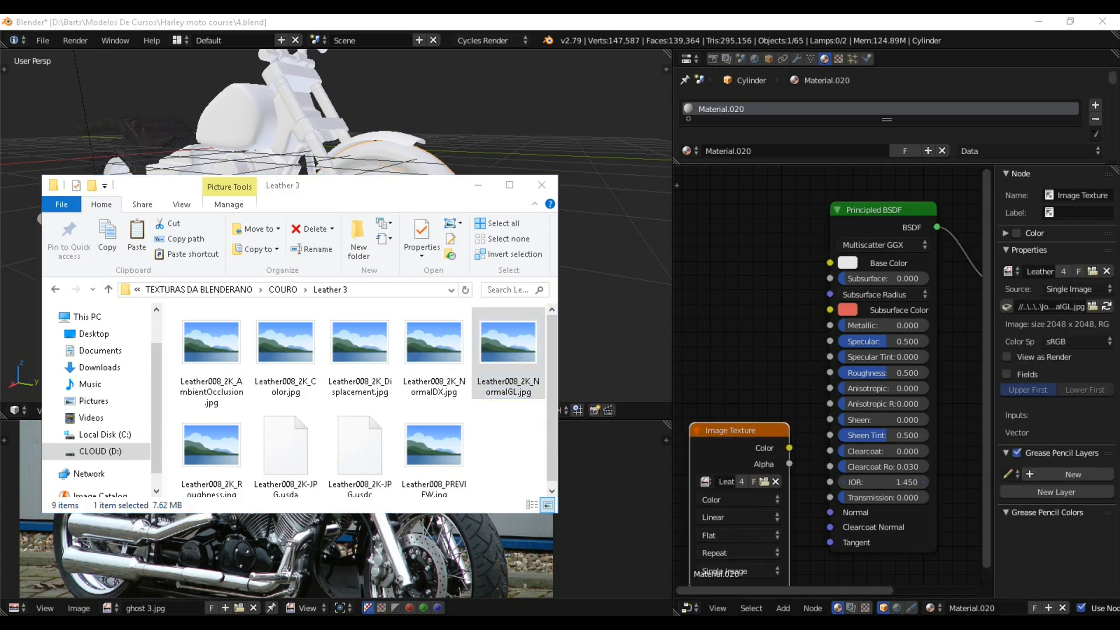
pyautogui.moveTo(712, 393); pyautogui.dragTo(850, 412)
pyautogui.moveTo(849, 411); pyautogui.dragTo(935, 367, button='middle')
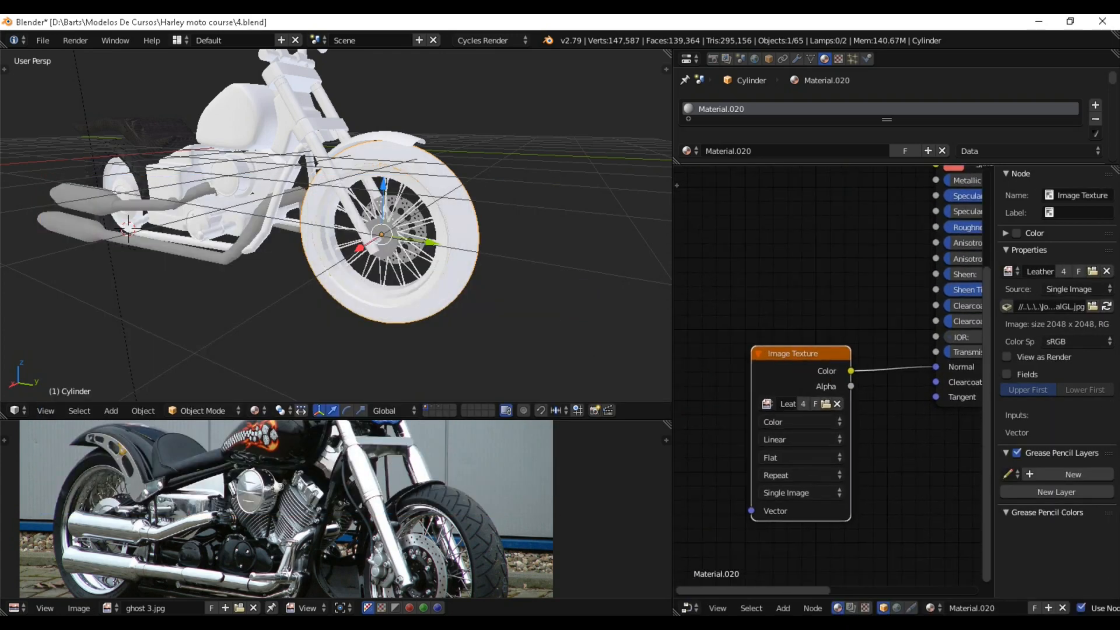
# Insert a Normal Map node between the leather Image Texture and the Principled BSDF, and set the texture to Non-Color Data.
pyautogui.moveTo(796, 353); pyautogui.dragTo(747, 361)
pyautogui.hotkey('shift', 'a')
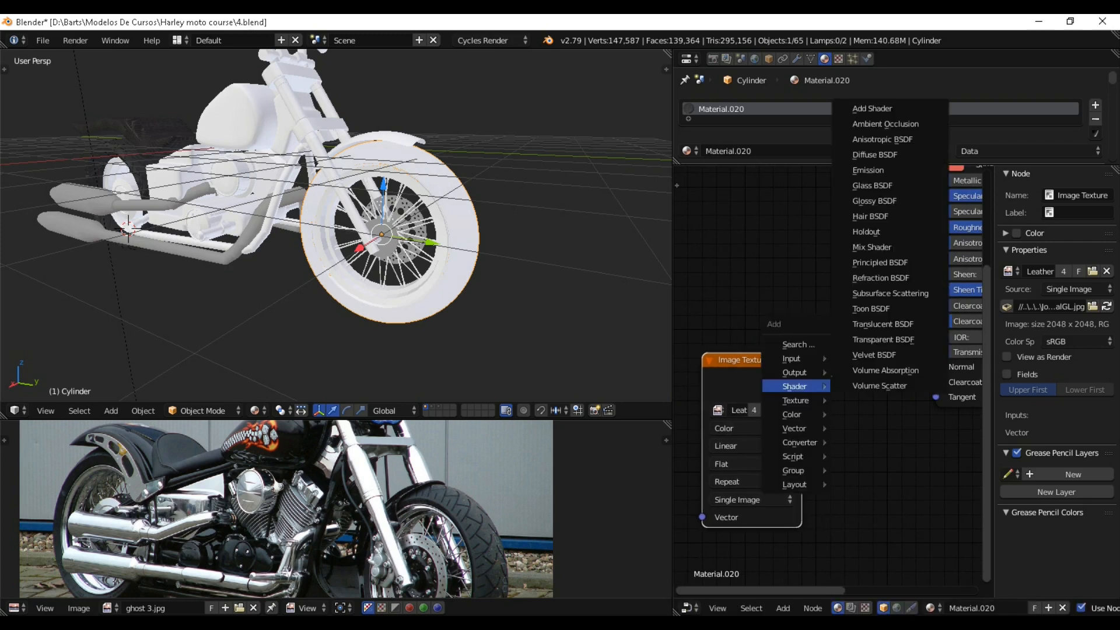
pyautogui.moveTo(796, 428)
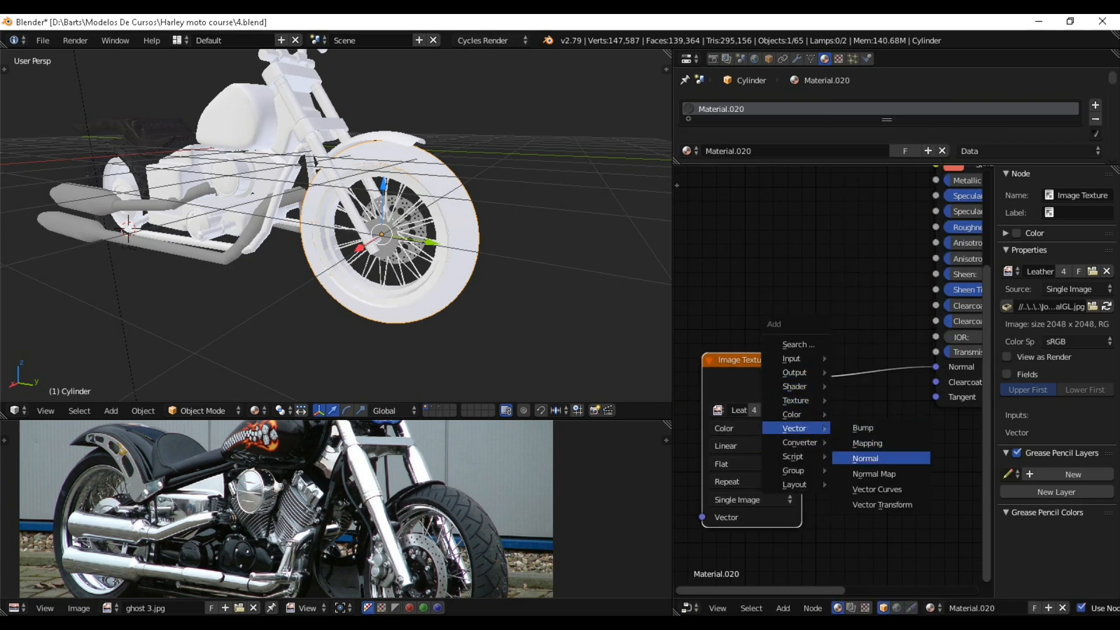
pyautogui.click(873, 474)
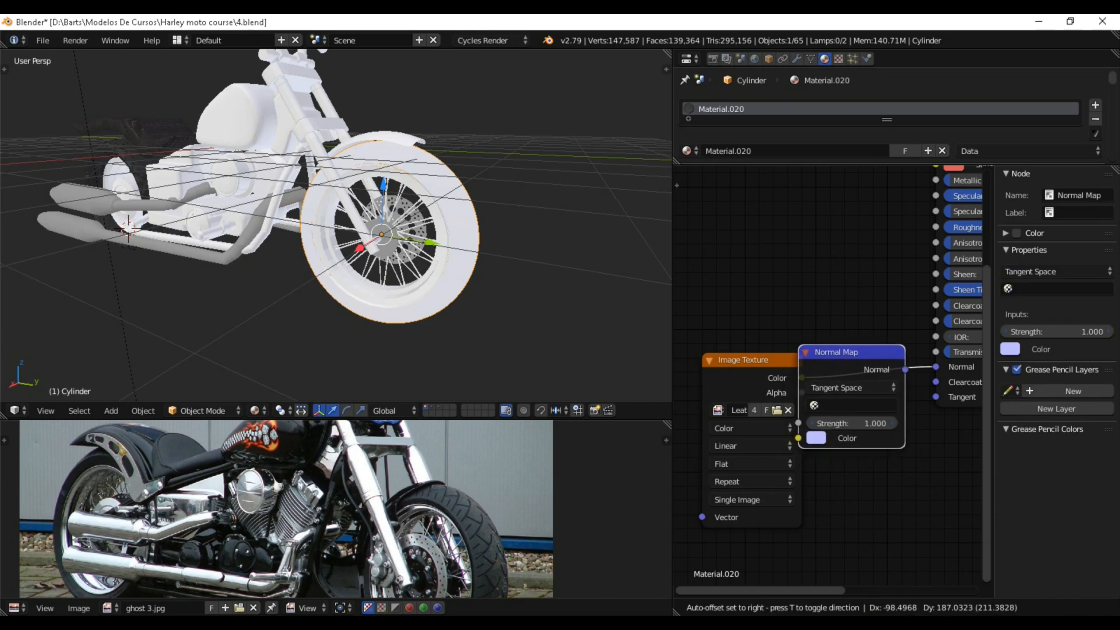
pyautogui.click(799, 346)
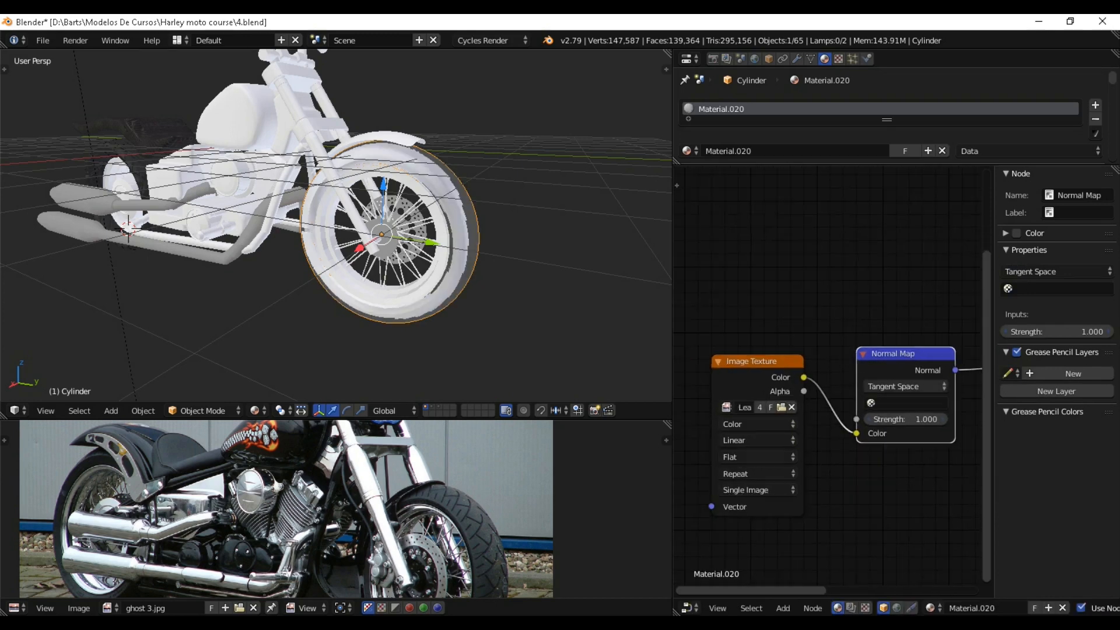
pyautogui.click(751, 428)
pyautogui.click(741, 395)
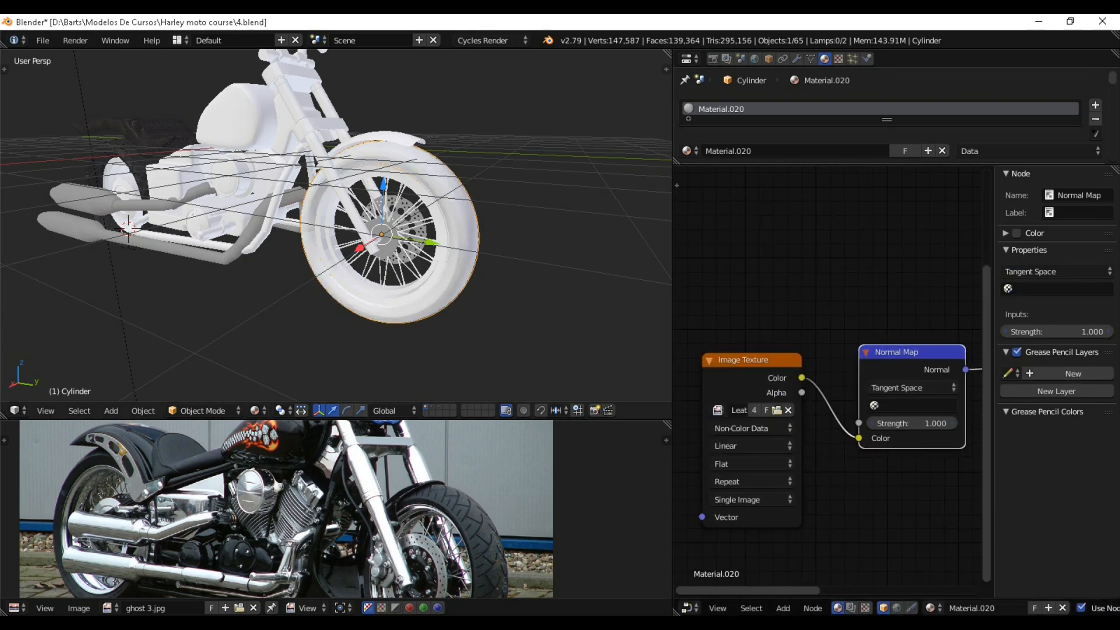
# Examine the front tire's surface from a more frontal angle.
pyautogui.scroll(2, 385, 233)
pyautogui.moveTo(385, 233); pyautogui.dragTo(350, 251, button='middle')
pyautogui.scroll(-4, 391, 248)
pyautogui.scroll(3, 350, 251)
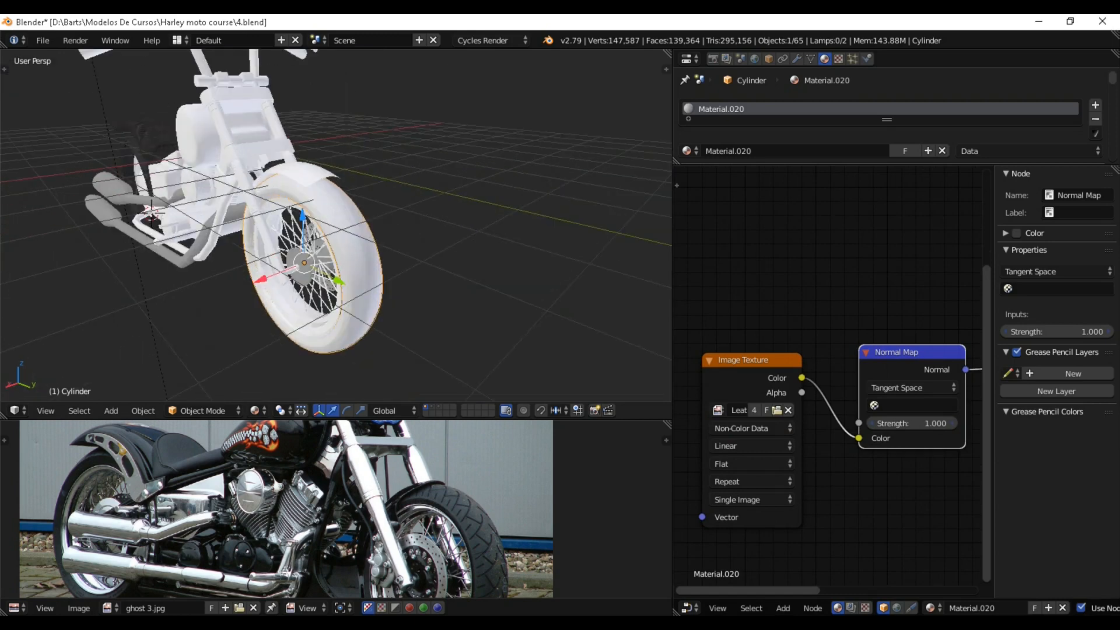
# Select the front tire's entire mesh and unwrap its UVs.
pyautogui.press('Tab')
pyautogui.scroll(3, 350, 251)
pyautogui.scroll(-2, 350, 251)
pyautogui.press('a')
pyautogui.press('a')
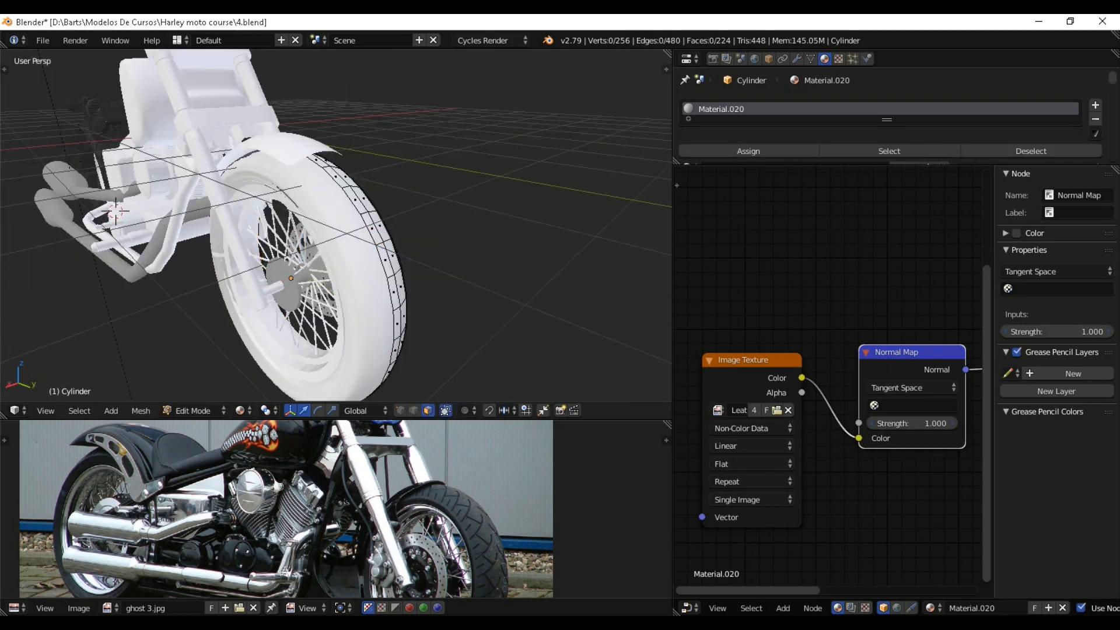
pyautogui.press('a')
pyautogui.press('u')
pyautogui.click(394, 299)
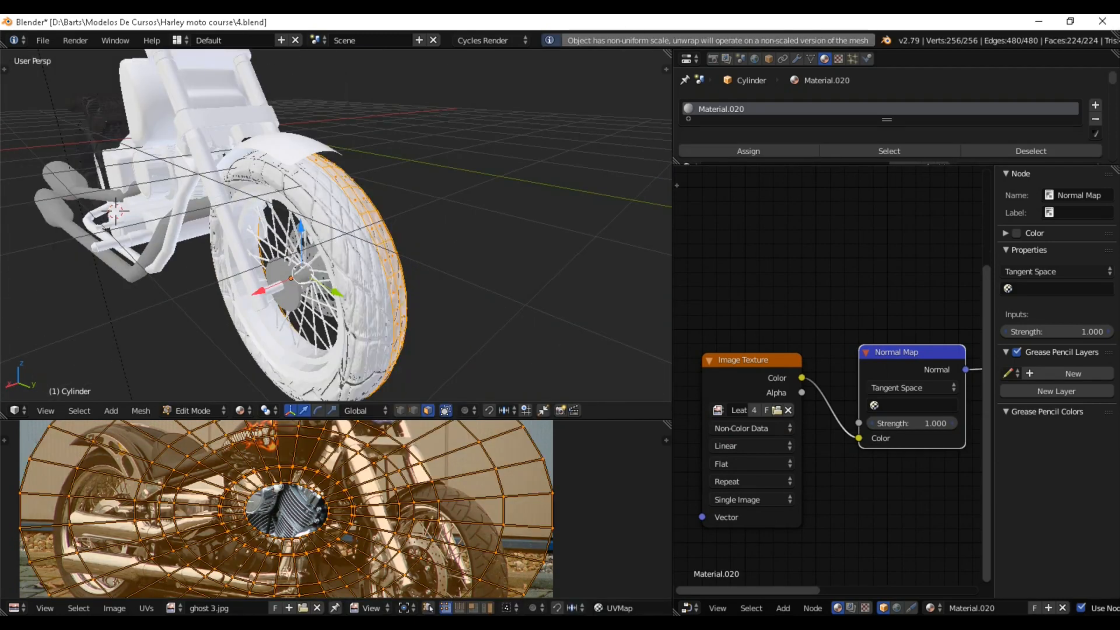
pyautogui.press('Tab')
pyautogui.scroll(-5, 395, 299)
pyautogui.moveTo(394, 299); pyautogui.dragTo(499, 292, button='middle')
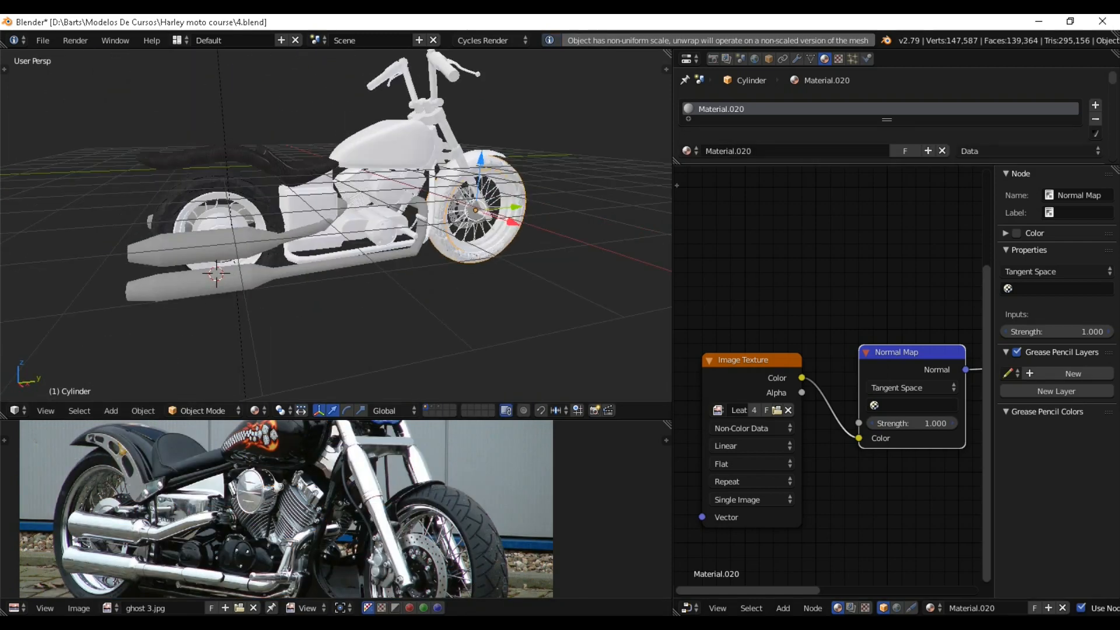
# Set the Base Color of the front tire's Principled BSDF to a very dark, near-black grey.
pyautogui.moveTo(875, 304); pyautogui.dragTo(726, 446, button='middle')
pyautogui.moveTo(892, 274); pyautogui.dragTo(843, 316, button='middle')
pyautogui.scroll(1, 843, 316)
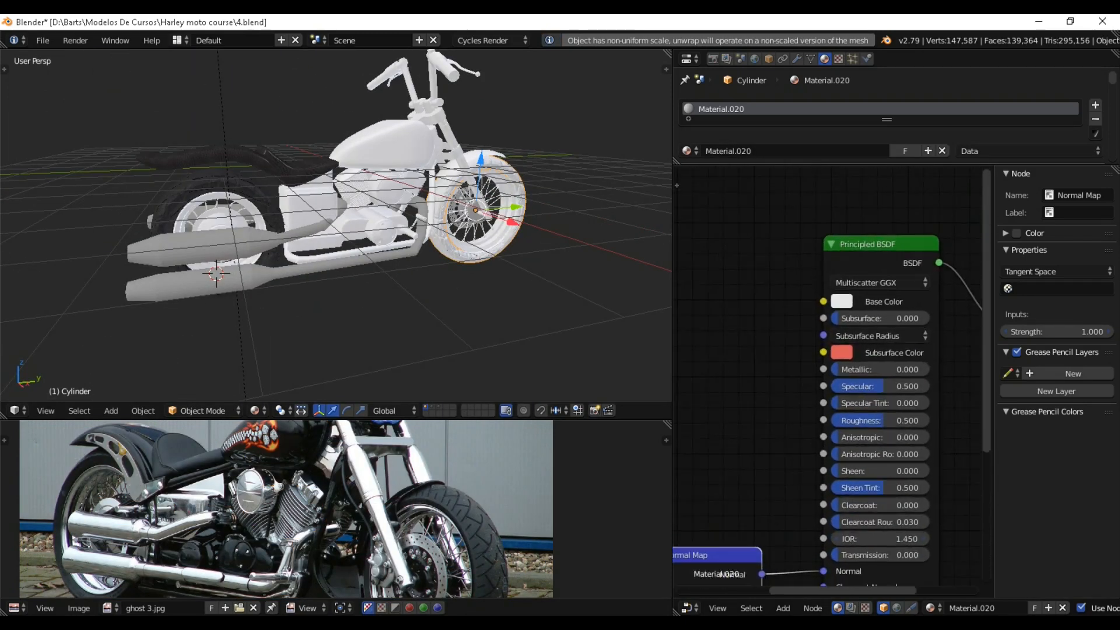
pyautogui.click(841, 302)
pyautogui.click(963, 163)
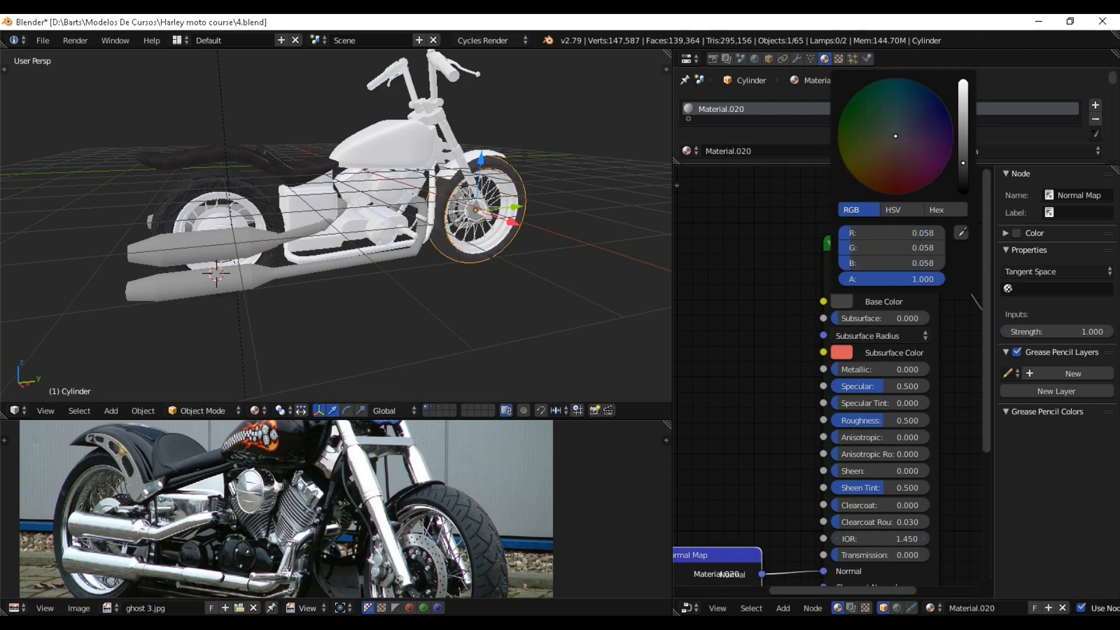
pyautogui.moveTo(525, 250); pyautogui.dragTo(489, 240, button='middle')
pyautogui.scroll(2, 488, 241)
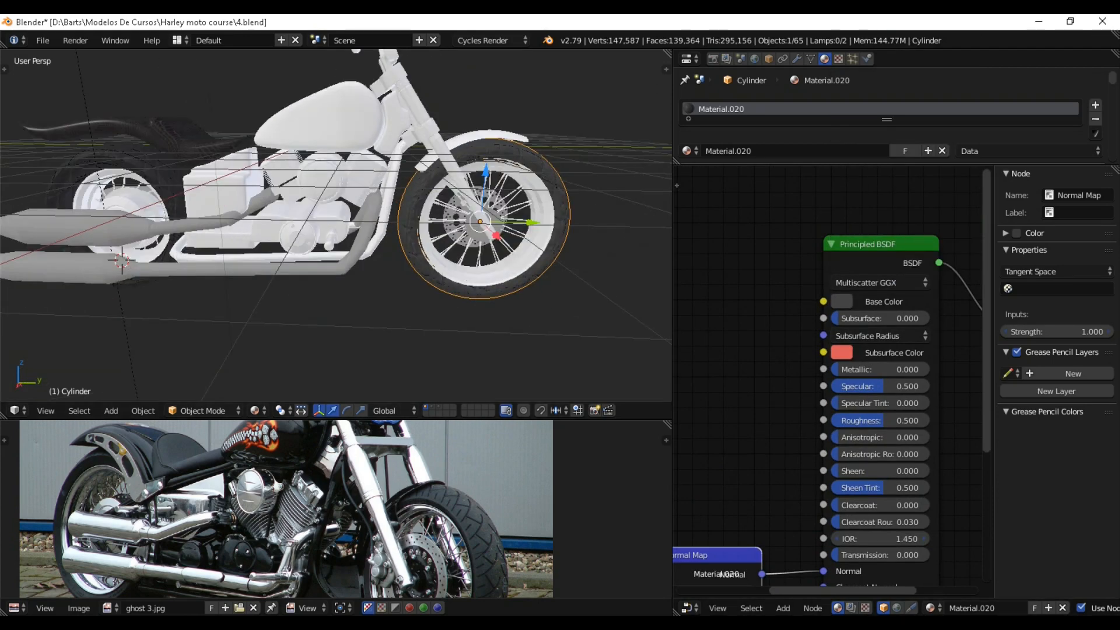
pyautogui.click(841, 302)
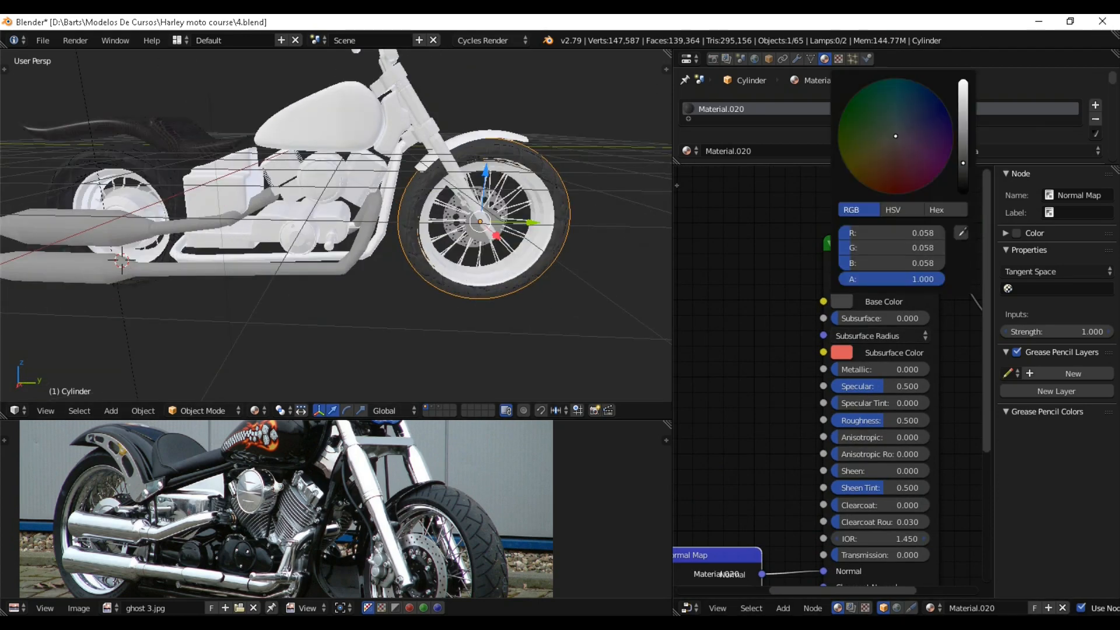
pyautogui.click(963, 172)
pyautogui.moveTo(482, 252)
pyautogui.mouseDown(button='middle')
pyautogui.moveTo(436, 256)
pyautogui.moveTo(496, 274)
pyautogui.moveTo(503, 260)
pyautogui.mouseUp(button='middle')
# Save the scene over the existing 4.blend file.
pyautogui.hotkey('ctrl', 's')
pyautogui.press('Return')
pyautogui.scroll(3, 487, 268)
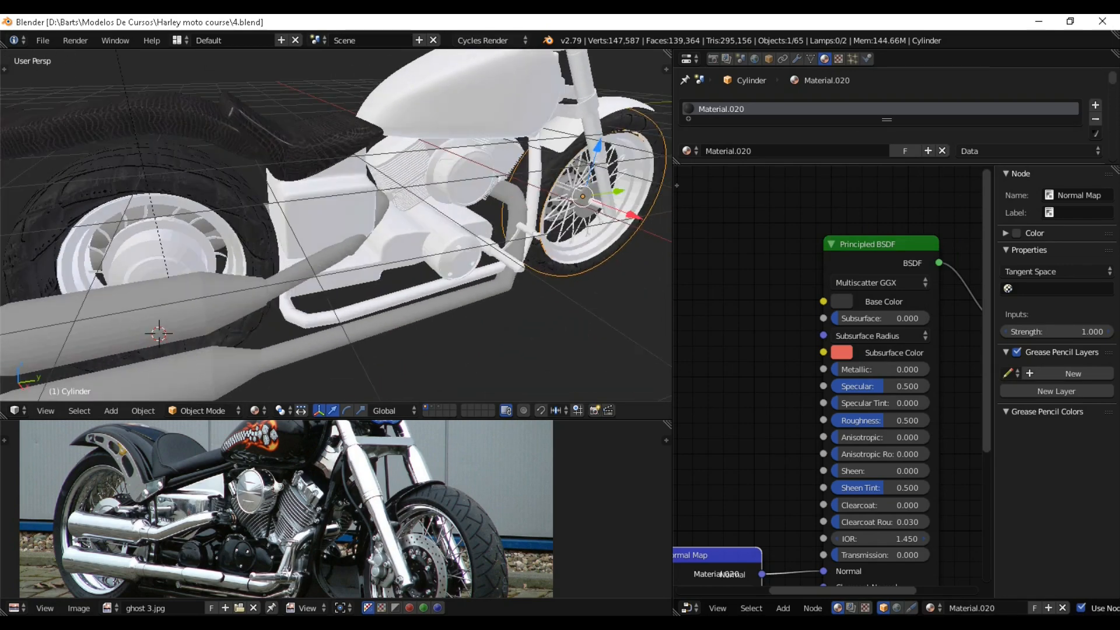
pyautogui.hotkey('ctrl', 's')
pyautogui.press('Return')
pyautogui.scroll(-3, 331, 294)
# Select the front wheel's spokes and check their material and modifiers.
pyautogui.moveTo(332, 294); pyautogui.dragTo(254, 256, button='middle')
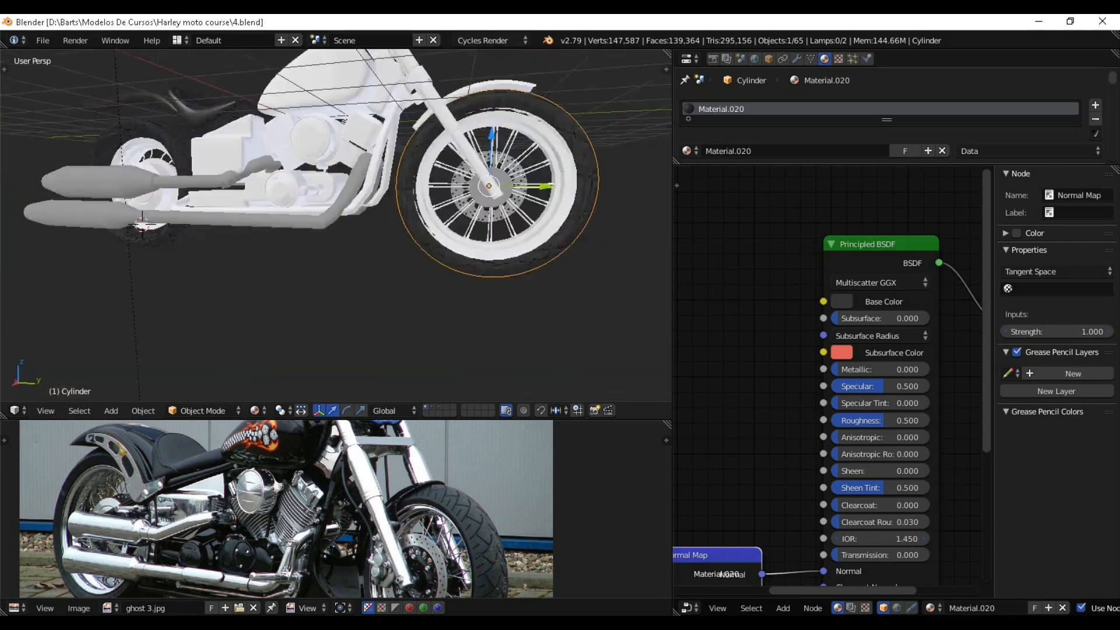
pyautogui.scroll(2, 336, 233)
pyautogui.moveTo(335, 233); pyautogui.dragTo(269, 245, button='middle')
pyautogui.keyDown('shift'); pyautogui.moveTo(269, 244); pyautogui.dragTo(301, 333, button='middle'); pyautogui.keyUp('shift')
pyautogui.rightClick(387, 276)
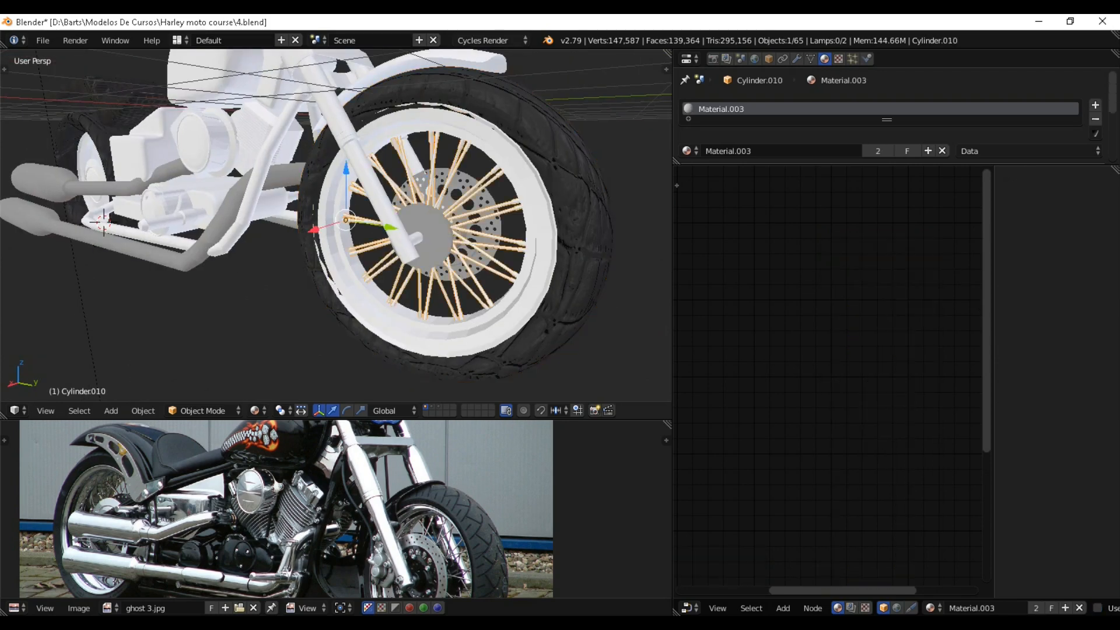
pyautogui.moveTo(387, 276); pyautogui.dragTo(415, 282, button='middle')
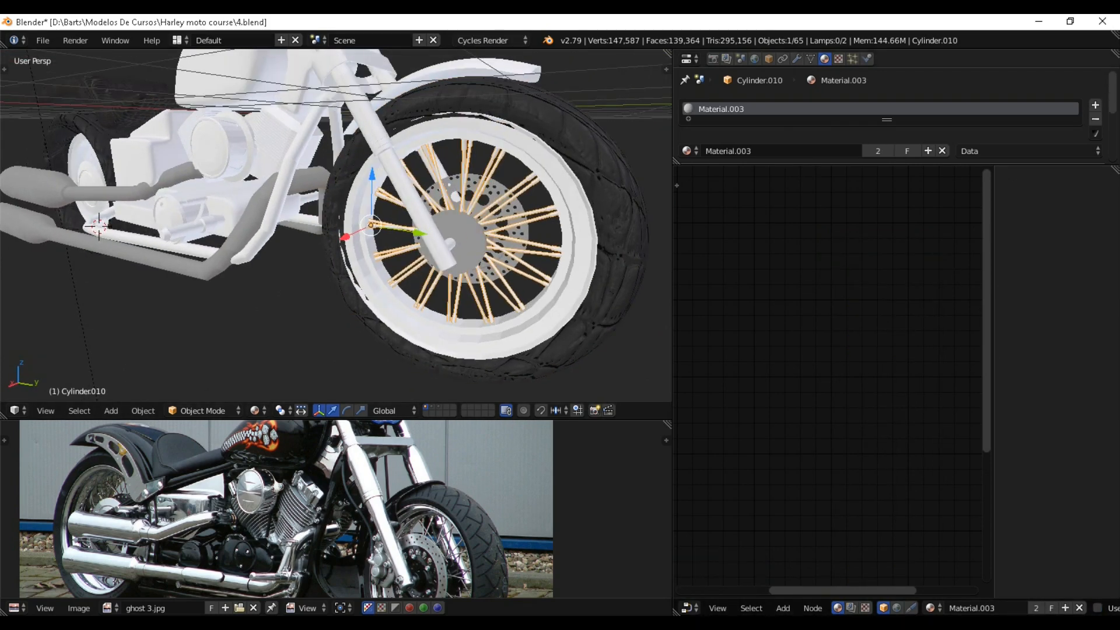
pyautogui.click(796, 58)
pyautogui.scroll(-4, 335, 222)
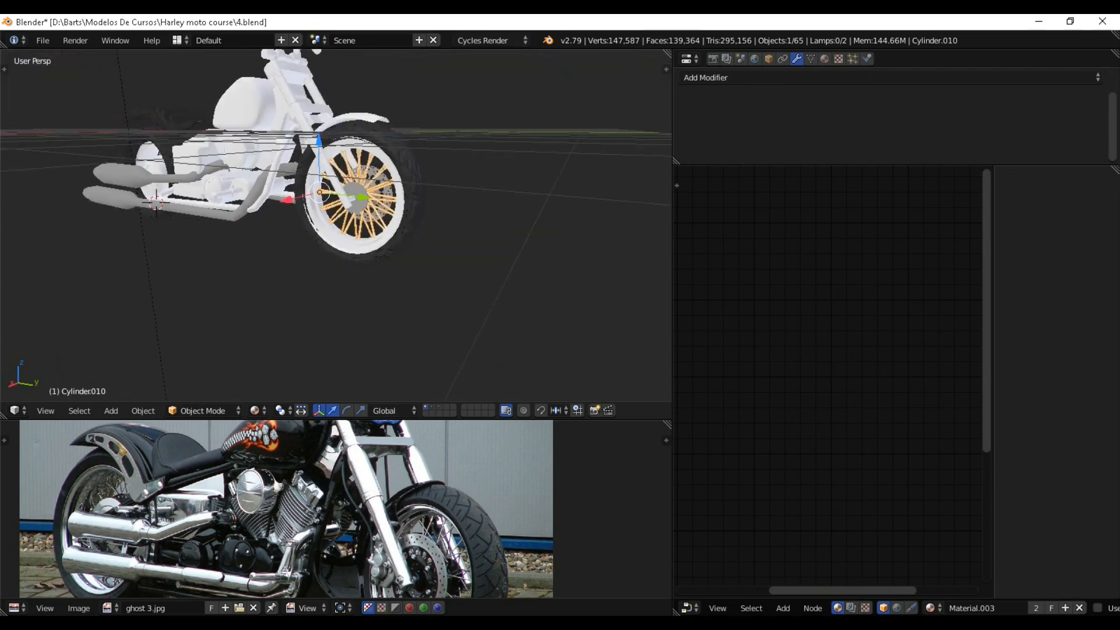
pyautogui.moveTo(336, 233); pyautogui.dragTo(404, 238, button='middle')
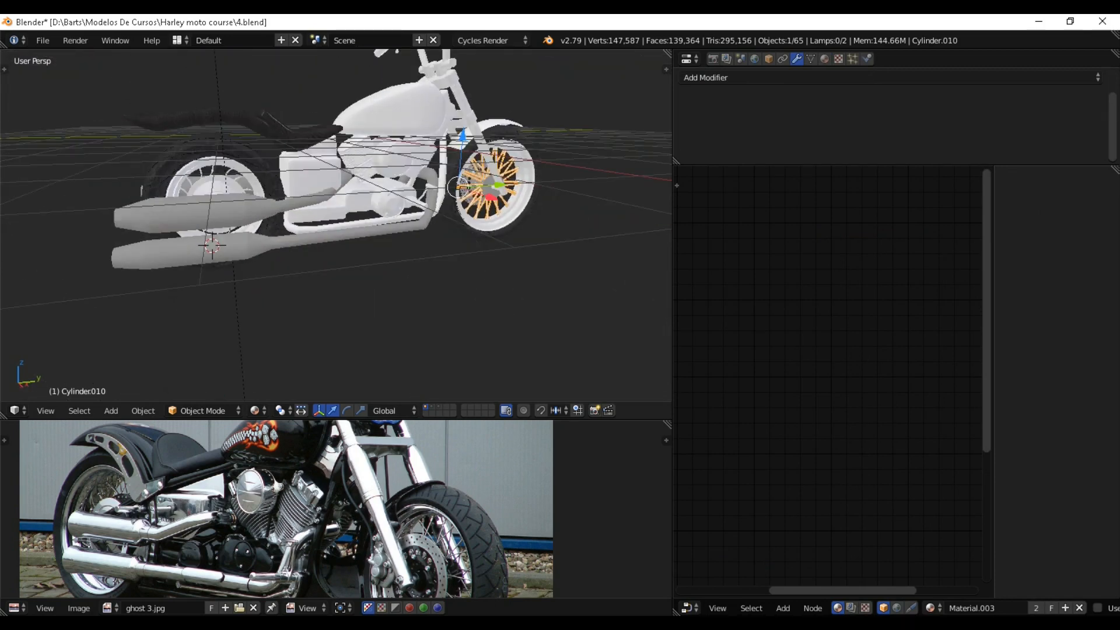
# Select the handlebar grips, create a new material for them and move its Diffuse BSDF node closer to the output.
pyautogui.scroll(-2, 336, 225)
pyautogui.moveTo(336, 226); pyautogui.dragTo(361, 257, button='middle')
pyautogui.scroll(2, 268, 260)
pyautogui.scroll(2, 344, 253)
pyautogui.scroll(2, 335, 225)
pyautogui.rightClick(574, 169)
pyautogui.scroll(-2, 336, 225)
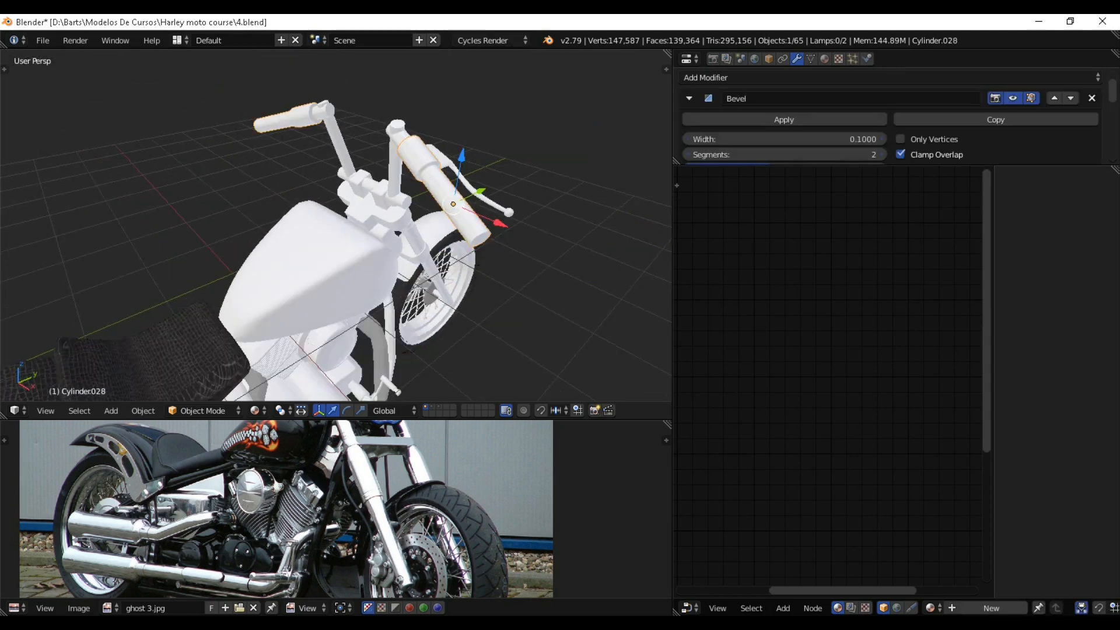
pyautogui.click(991, 608)
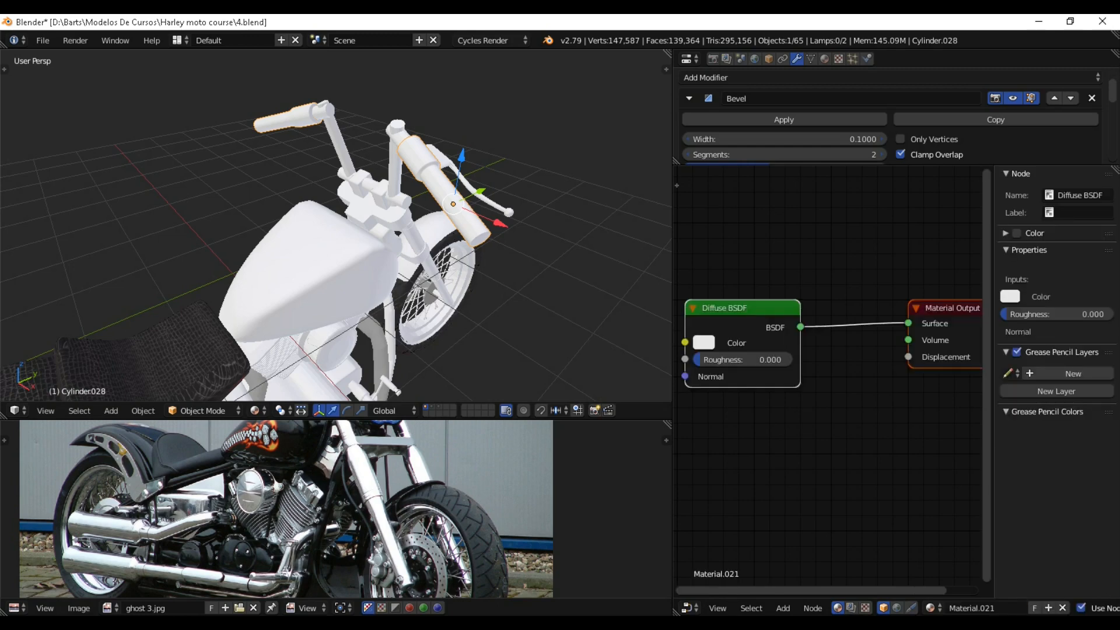
pyautogui.moveTo(723, 308); pyautogui.dragTo(790, 294)
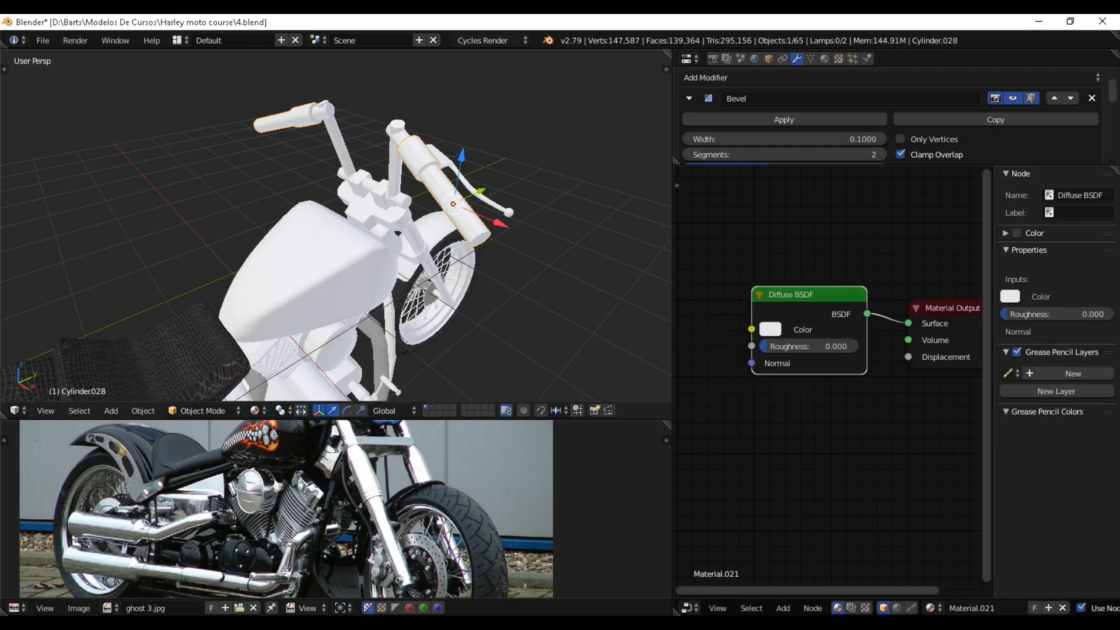
# Bring Leather008_2K_Color.jpg from File Explorer's Leather 3 folder into the grip material as an Image Texture and link its Color to the Diffuse BSDF Color.
pyautogui.hotkey('alt', 'Tab')
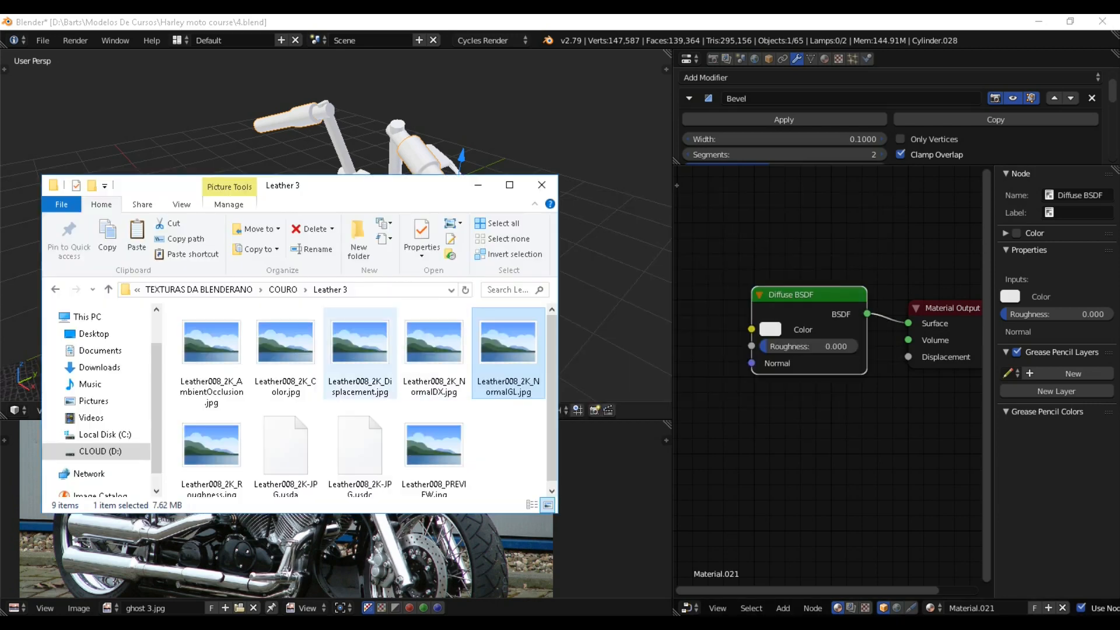
pyautogui.moveTo(285, 344); pyautogui.dragTo(723, 291)
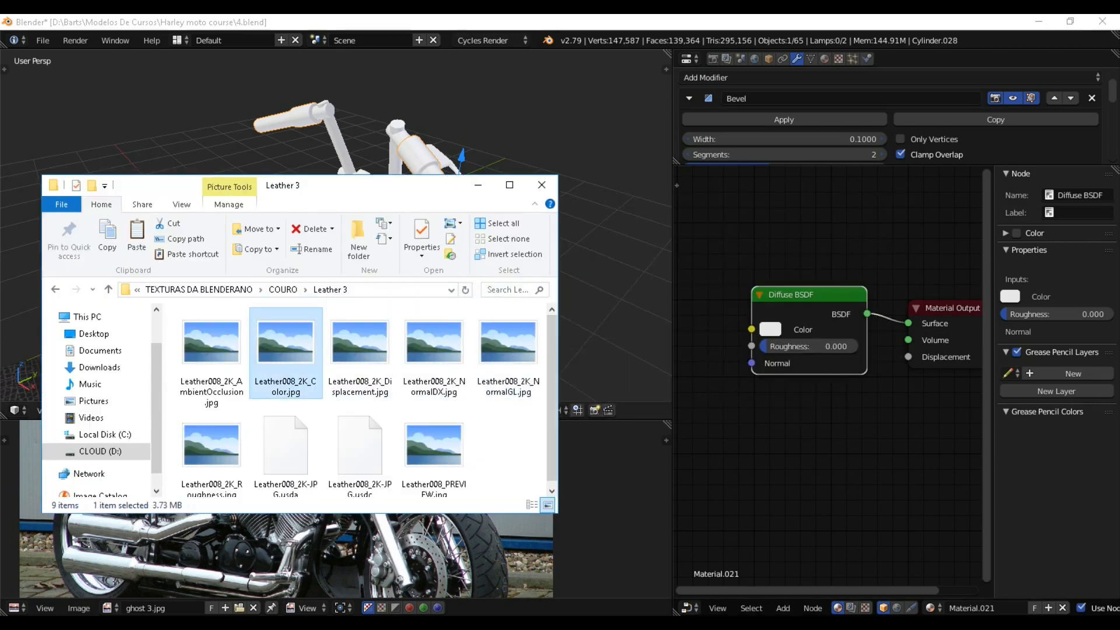
pyautogui.moveTo(752, 364); pyautogui.dragTo(877, 344, button='middle')
pyautogui.moveTo(875, 236); pyautogui.dragTo(735, 278)
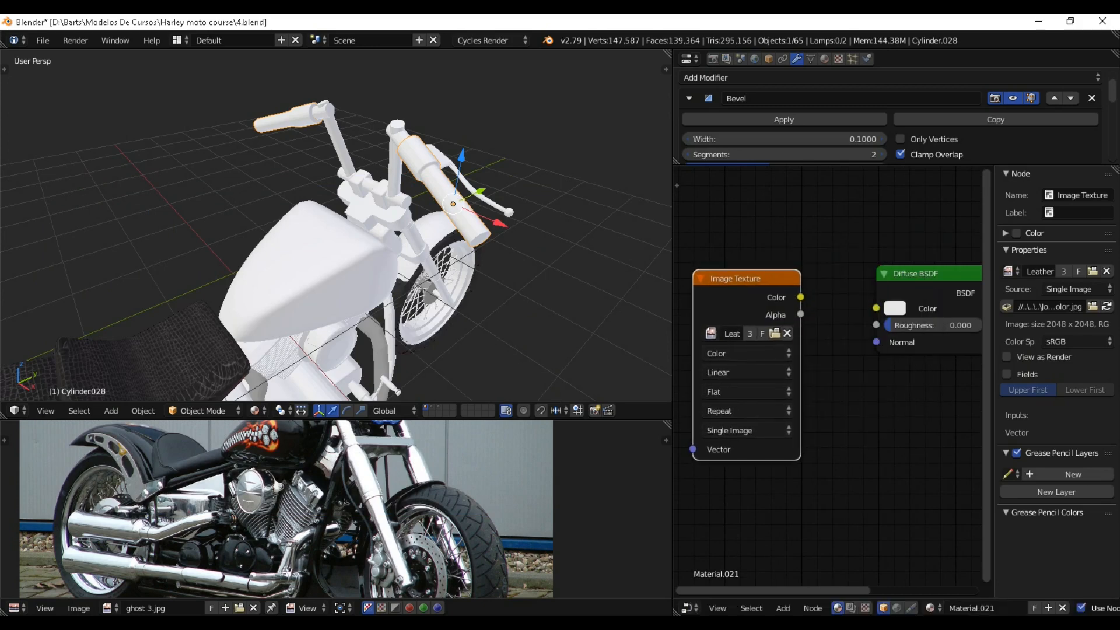
pyautogui.moveTo(800, 297); pyautogui.dragTo(876, 308)
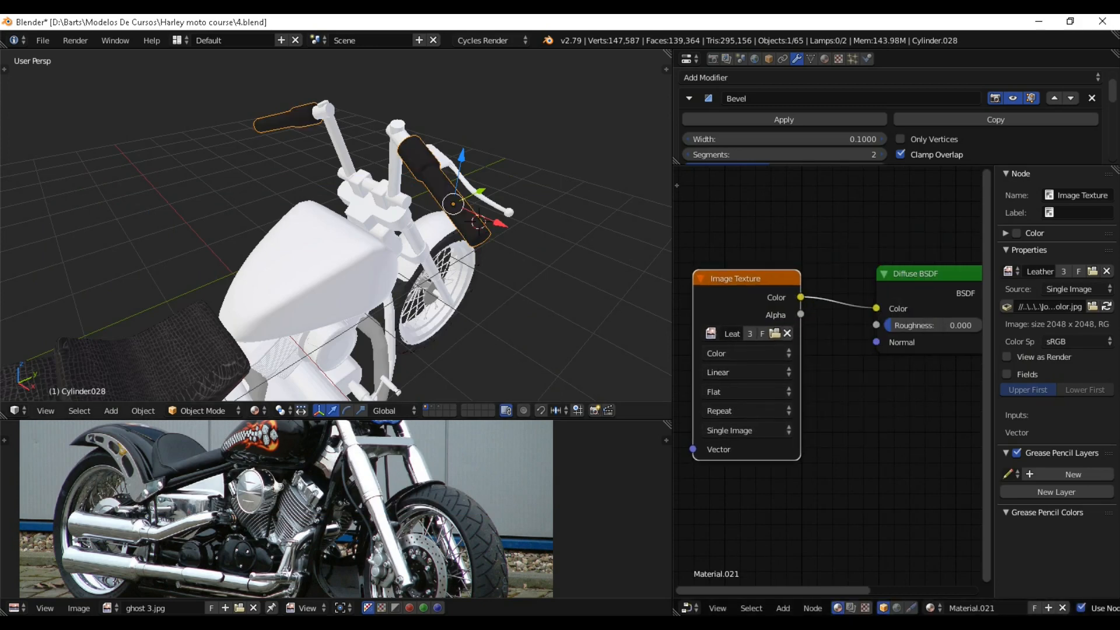
# Unwrap the UVs of the handlebar grips' whole mesh.
pyautogui.scroll(3, 336, 224)
pyautogui.press('Tab')
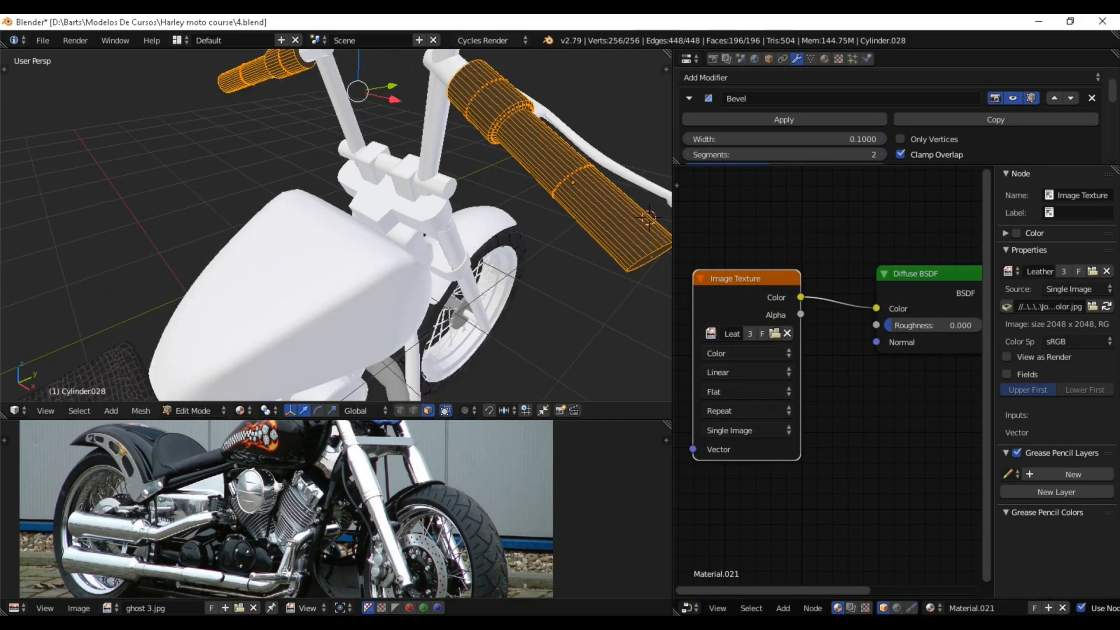
pyautogui.press('u')
pyautogui.click(488, 230)
pyautogui.press('Tab')
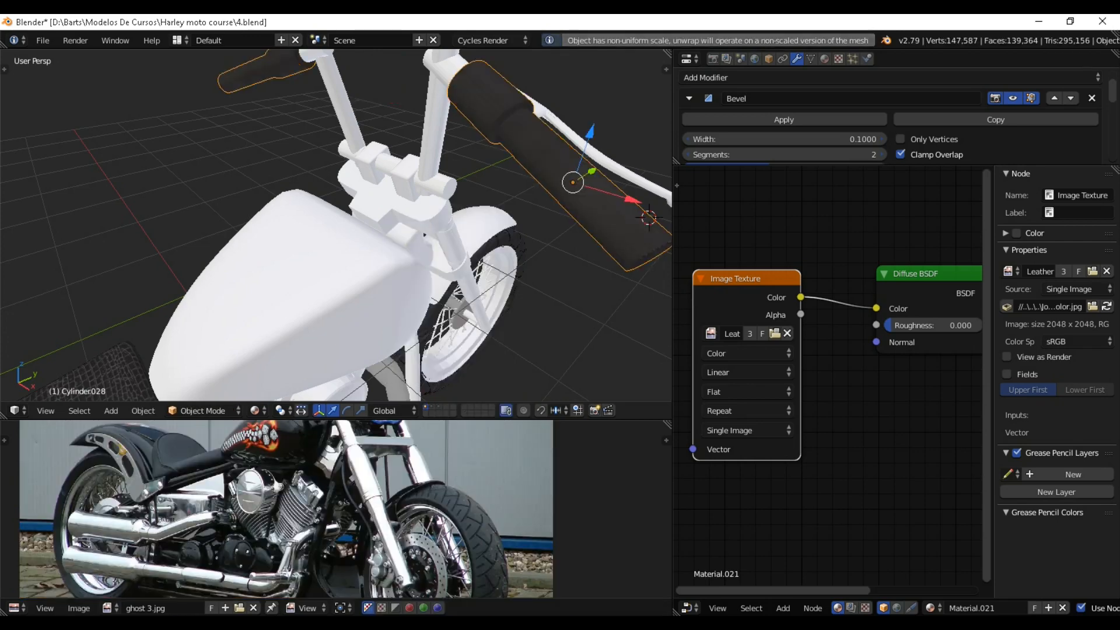
pyautogui.moveTo(489, 230); pyautogui.dragTo(461, 234, button='middle')
pyautogui.scroll(5, 336, 225)
pyautogui.scroll(-8, 336, 224)
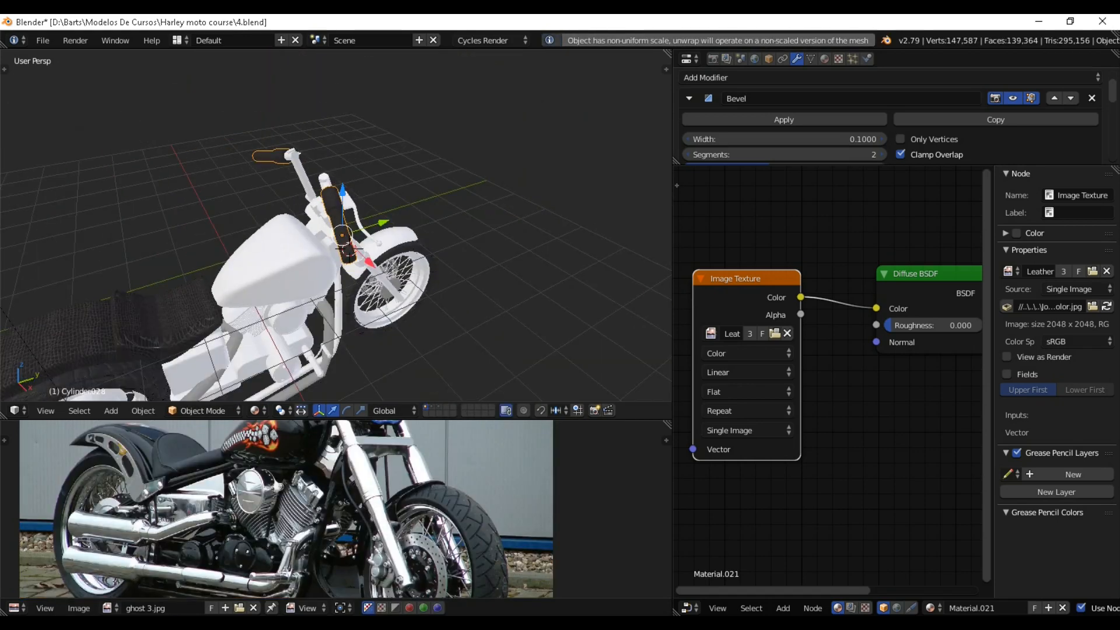
pyautogui.moveTo(335, 225)
pyautogui.mouseDown(button='middle')
pyautogui.moveTo(389, 219)
pyautogui.moveTo(350, 224)
pyautogui.mouseUp(button='middle')
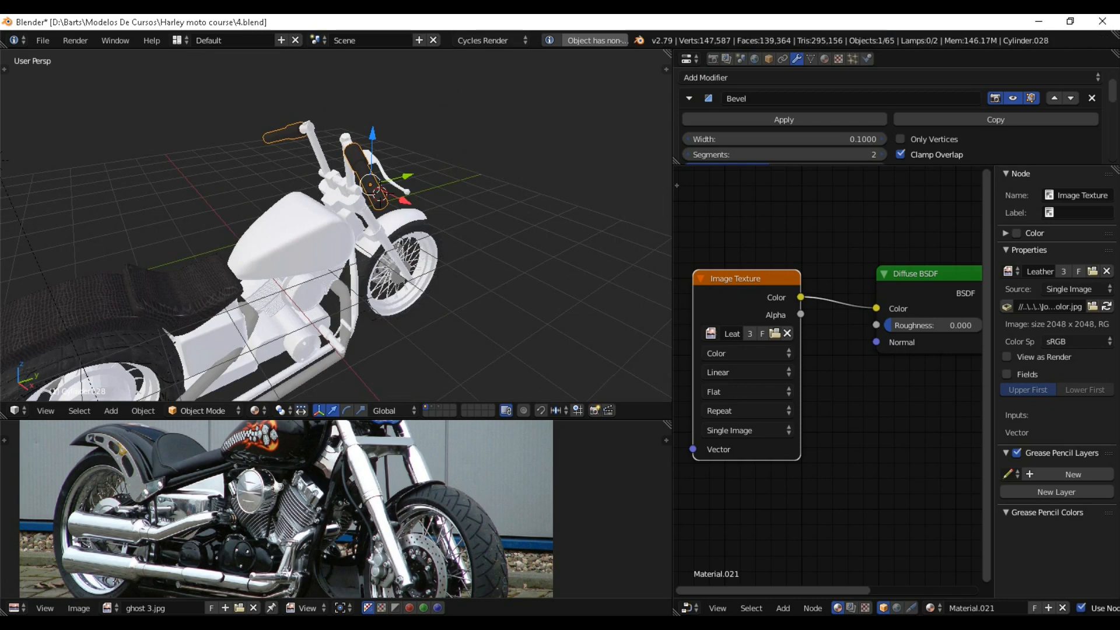
# Collapse the grip material's Image Texture node and save the scene over 4.blend.
pyautogui.press('h')
pyautogui.scroll(-2, 336, 225)
pyautogui.hotkey('ctrl', 's')
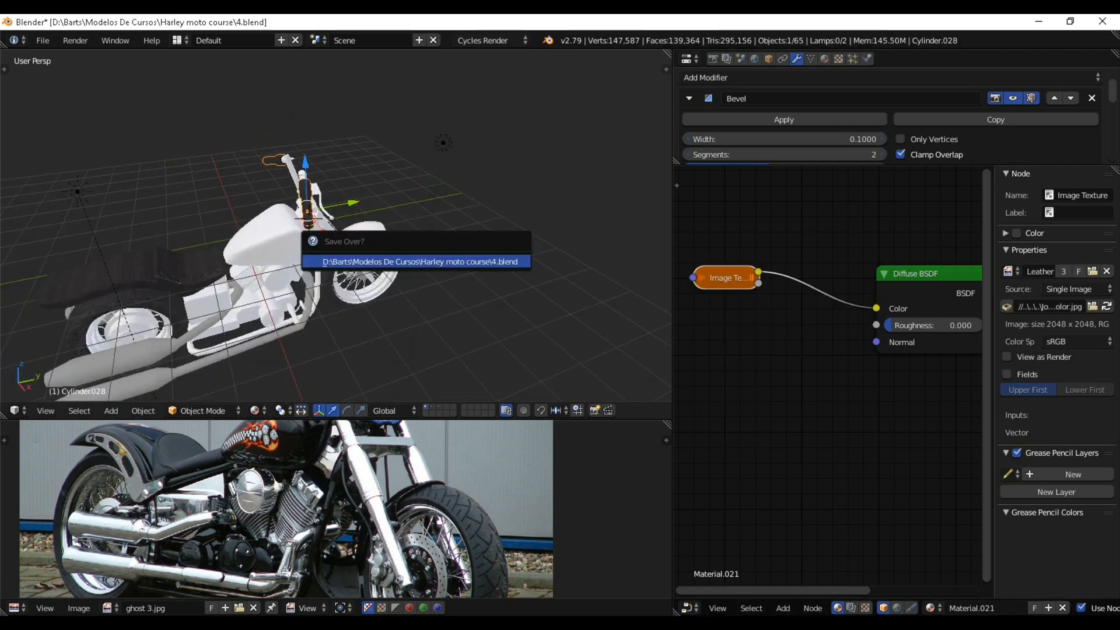
pyautogui.press('Return')
pyautogui.scroll(3, 336, 224)
pyautogui.scroll(-2, 335, 225)
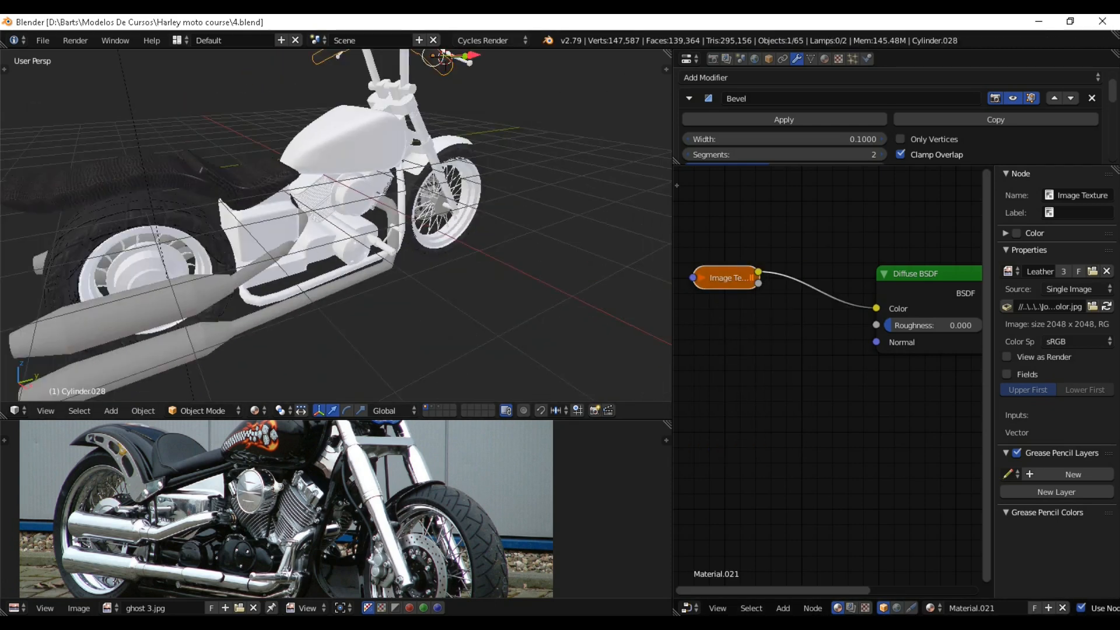
# Select the rear wheel's hub disc and create a new material for it.
pyautogui.moveTo(336, 225); pyautogui.dragTo(357, 214, button='middle')
pyautogui.rightClick(174, 261)
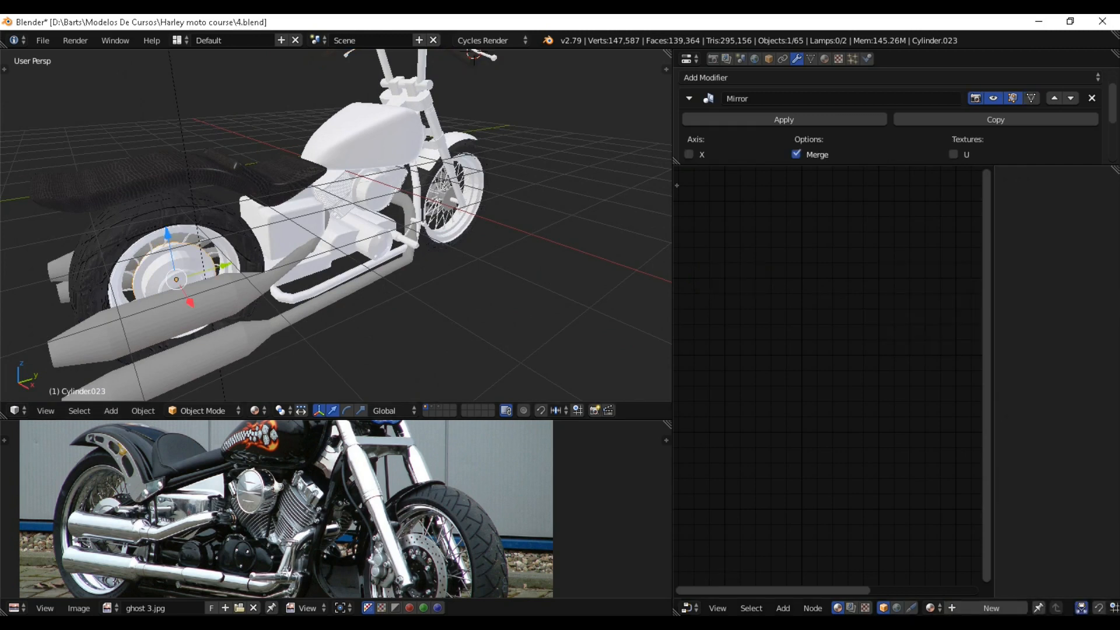
pyautogui.click(991, 607)
pyautogui.moveTo(872, 335); pyautogui.dragTo(752, 368, button='middle')
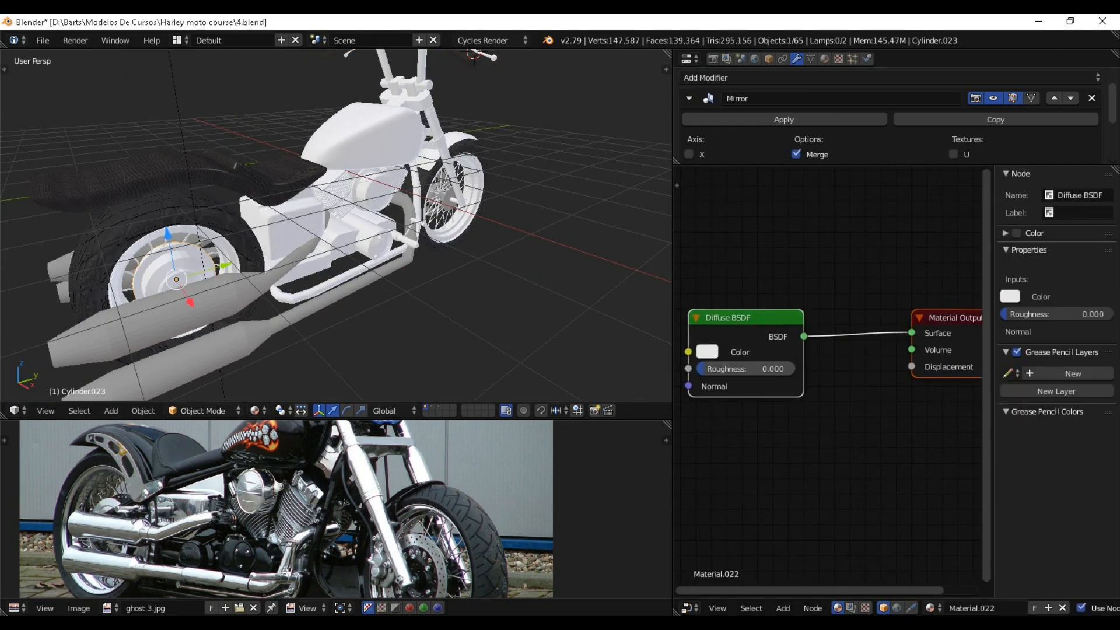
pyautogui.moveTo(742, 319); pyautogui.dragTo(797, 312)
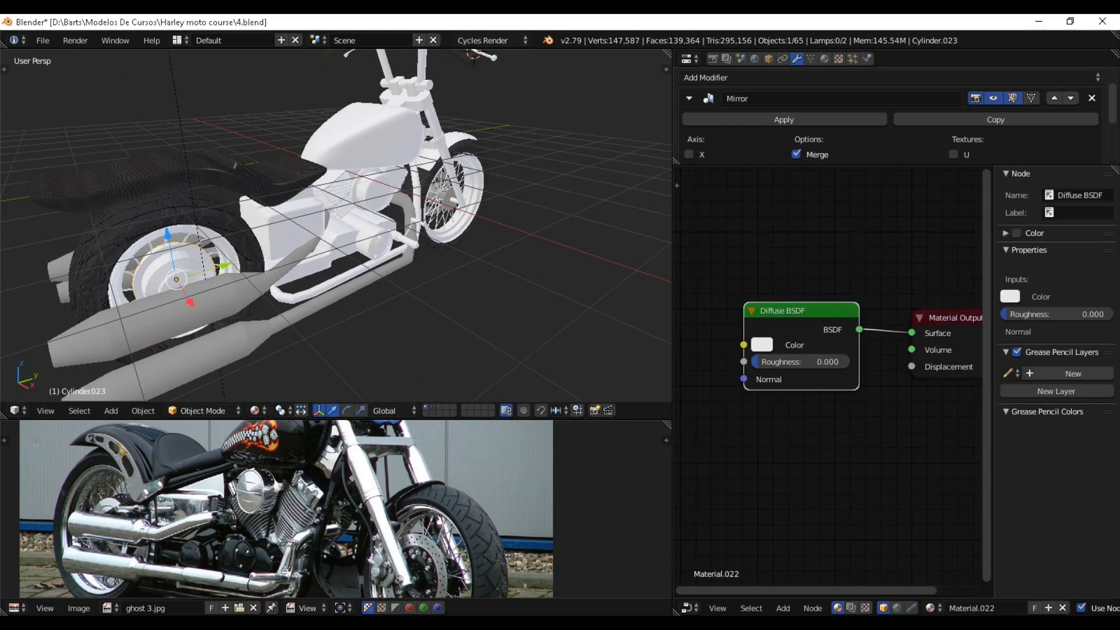
# Replace the hub material's Diffuse BSDF with a Glossy BSDF and connect it to the Material Output's Surface.
pyautogui.press('x')
pyautogui.hotkey('shift', 'a')
pyautogui.moveTo(798, 273)
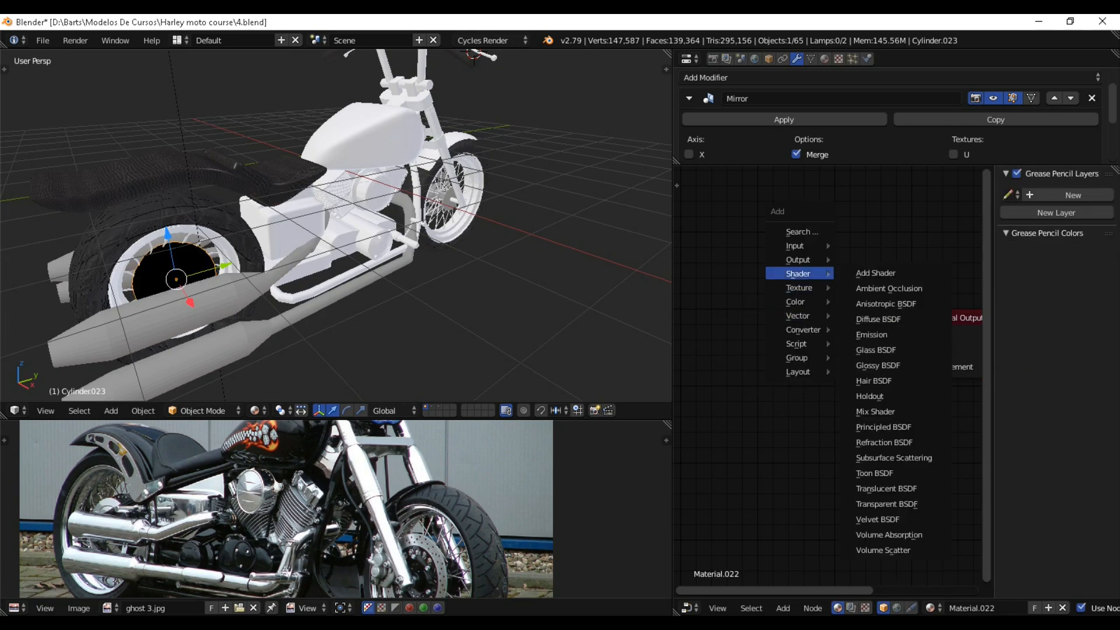
pyautogui.click(878, 365)
pyautogui.click(813, 337)
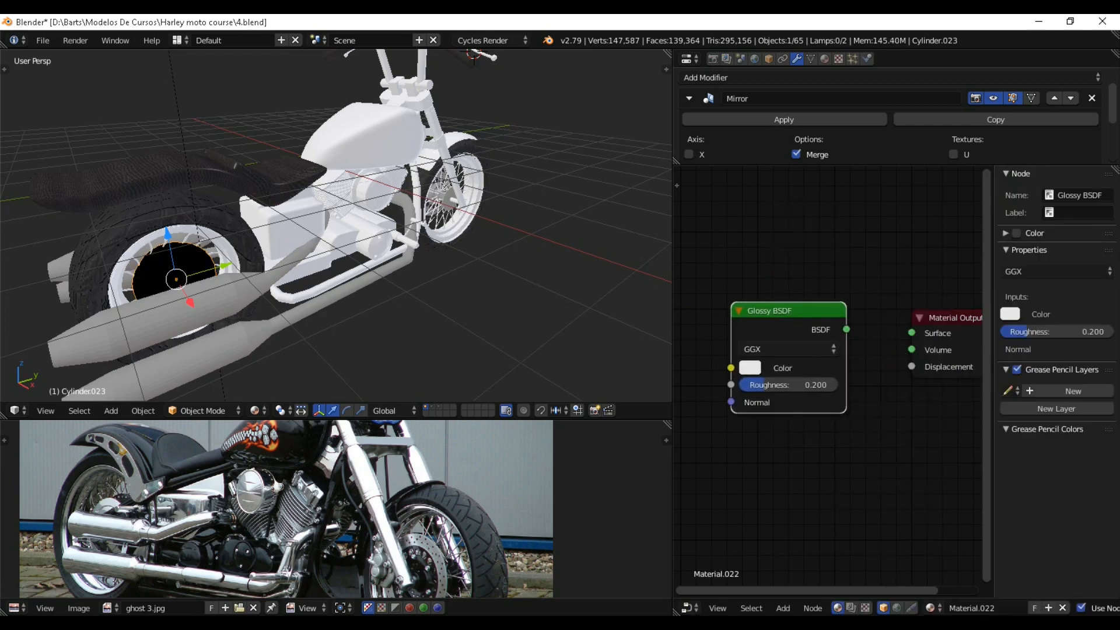
pyautogui.moveTo(846, 329); pyautogui.dragTo(911, 333)
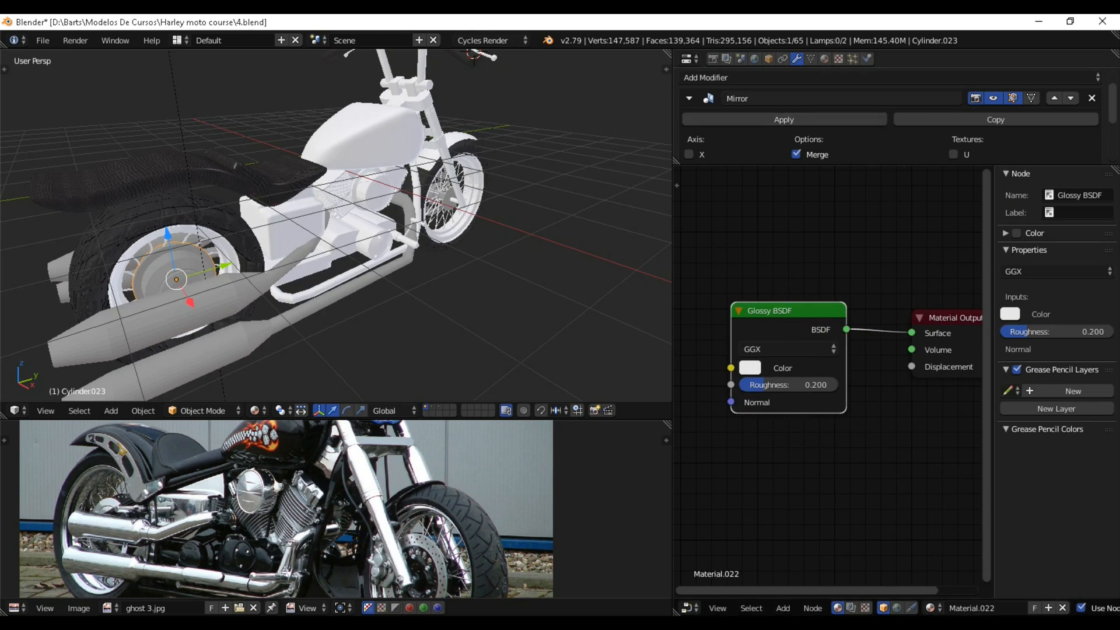
pyautogui.scroll(1, 840, 98)
# Select the rear wheel's rim and create a new material for it.
pyautogui.click(824, 58)
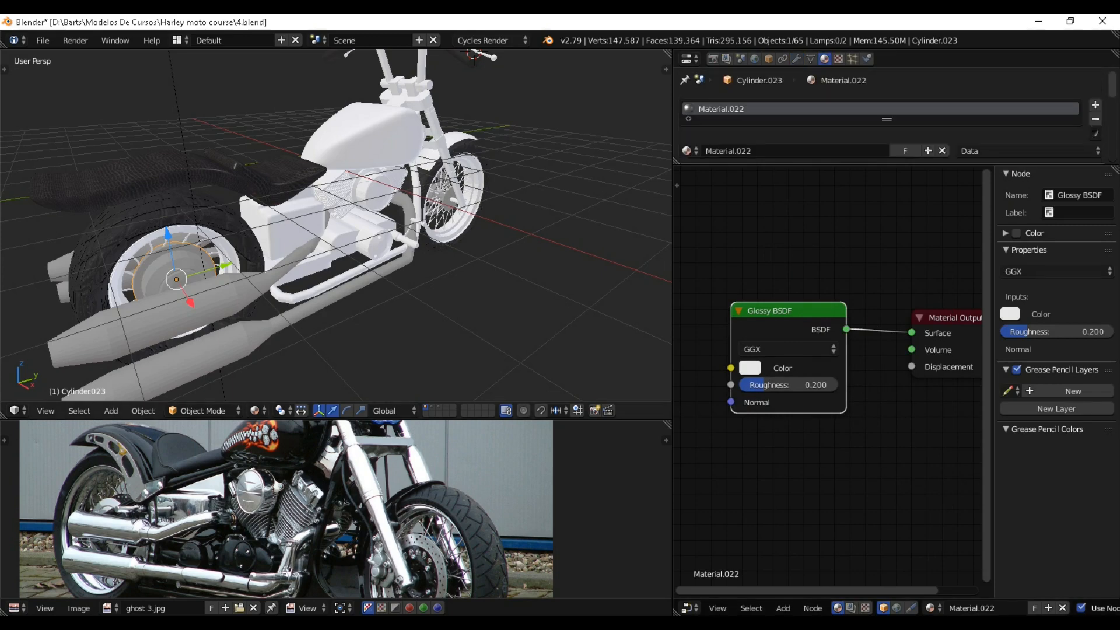
pyautogui.scroll(6, 336, 225)
pyautogui.moveTo(336, 226); pyautogui.dragTo(357, 219, button='middle')
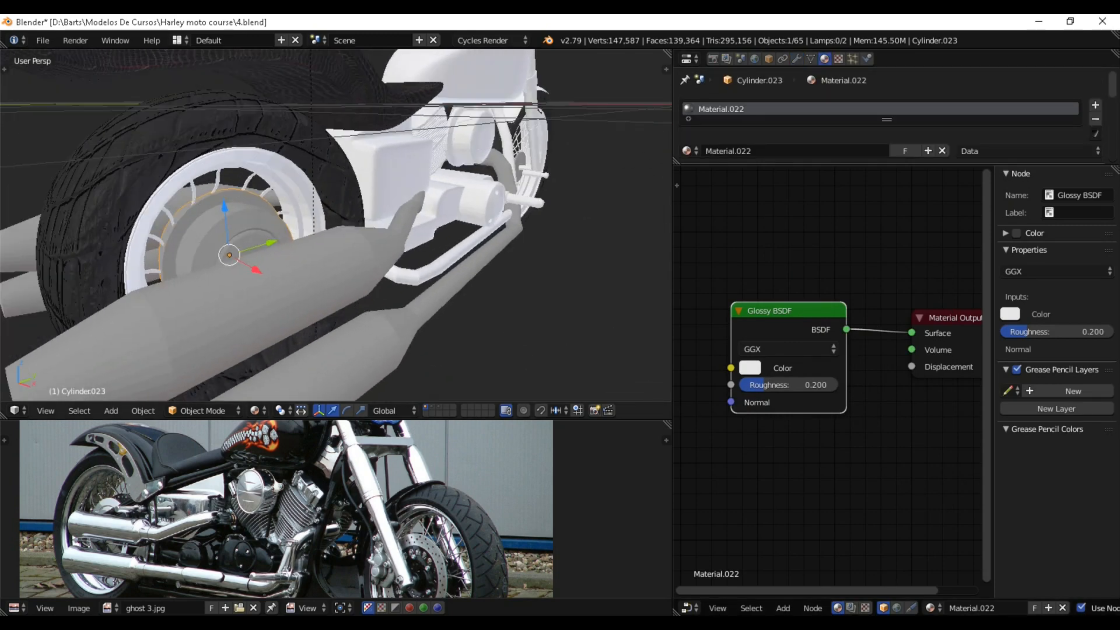
pyautogui.rightClick(296, 188)
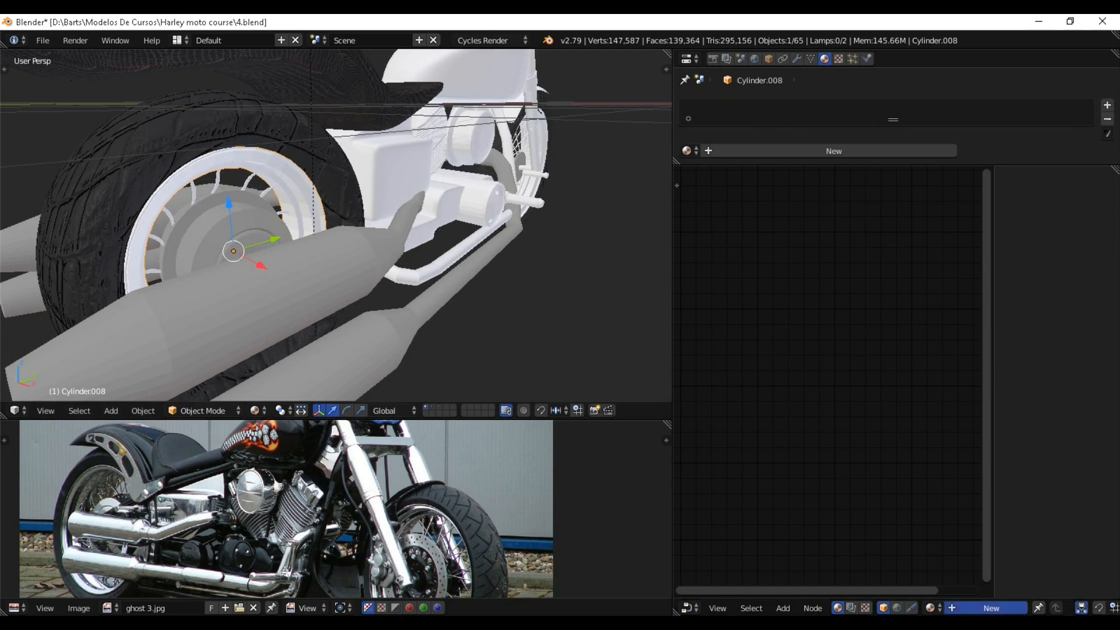
pyautogui.click(990, 608)
# Replace the rear rim material's Diffuse BSDF with a Glossy BSDF and connect it to the Material Output's Surface.
pyautogui.hotkey('shift', 'a')
pyautogui.moveTo(793, 394)
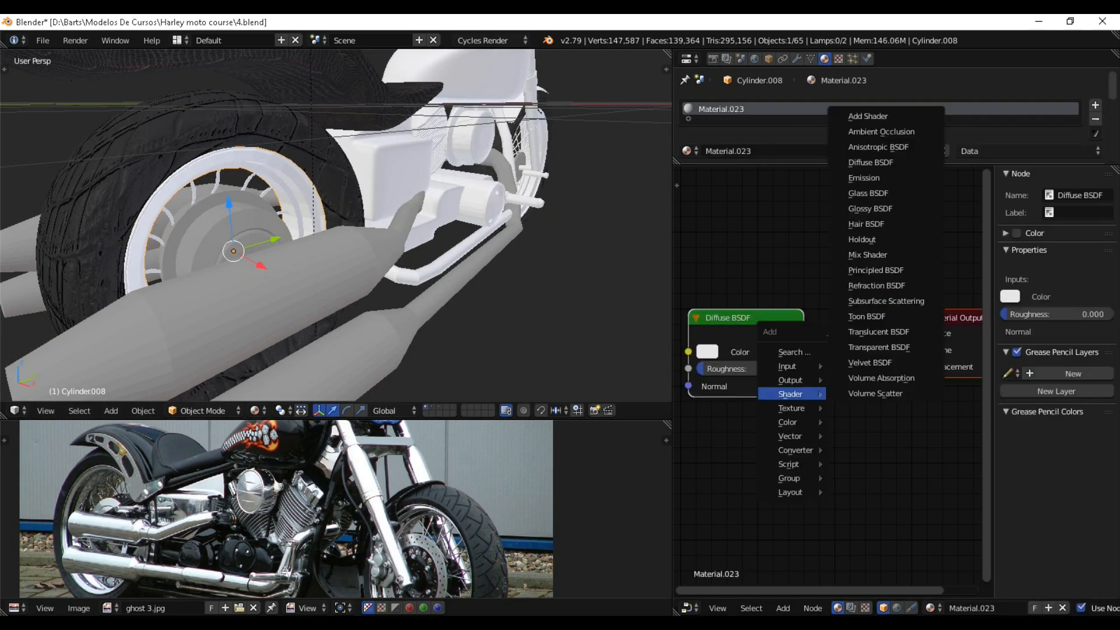
pyautogui.click(869, 208)
pyautogui.click(791, 472)
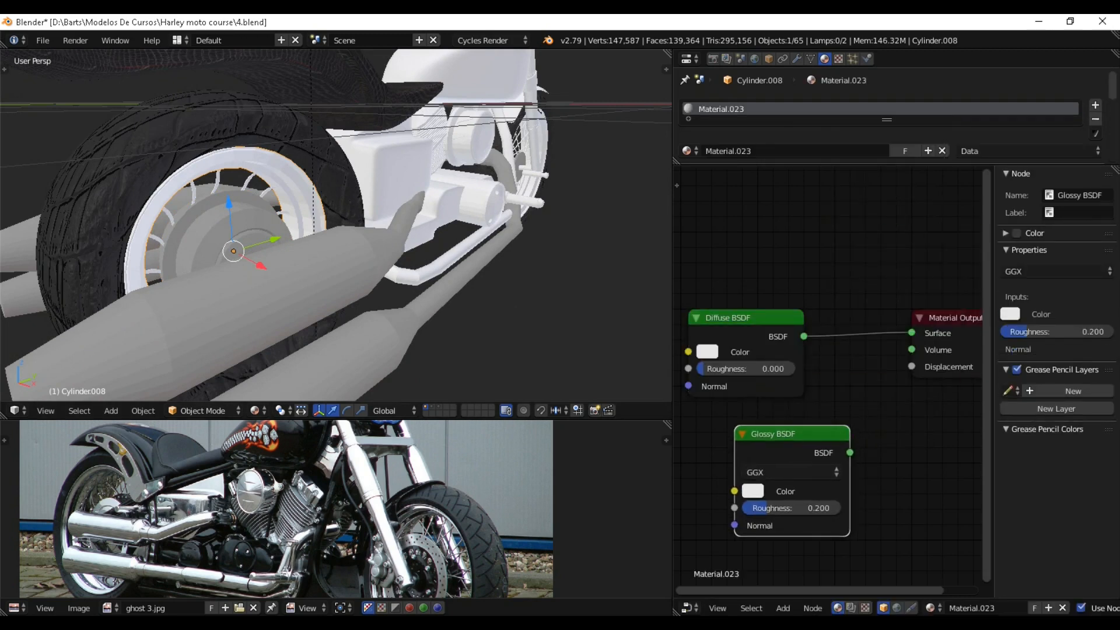
pyautogui.click(752, 318)
pyautogui.press('x')
pyautogui.click(788, 435)
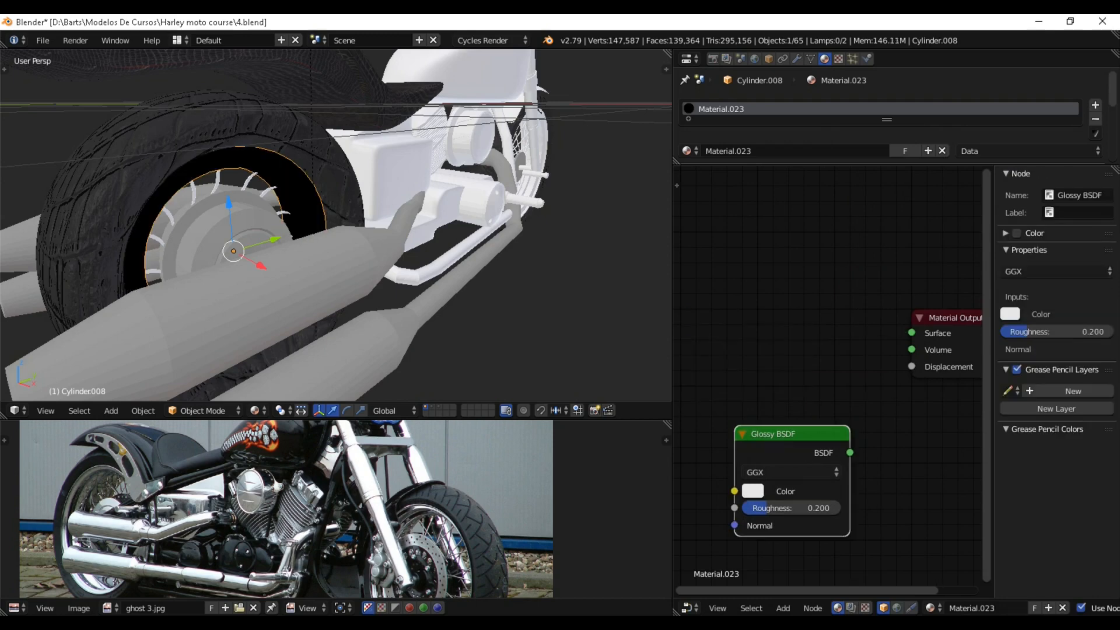
pyautogui.moveTo(788, 435); pyautogui.dragTo(800, 316)
pyautogui.moveTo(861, 334); pyautogui.dragTo(911, 332)
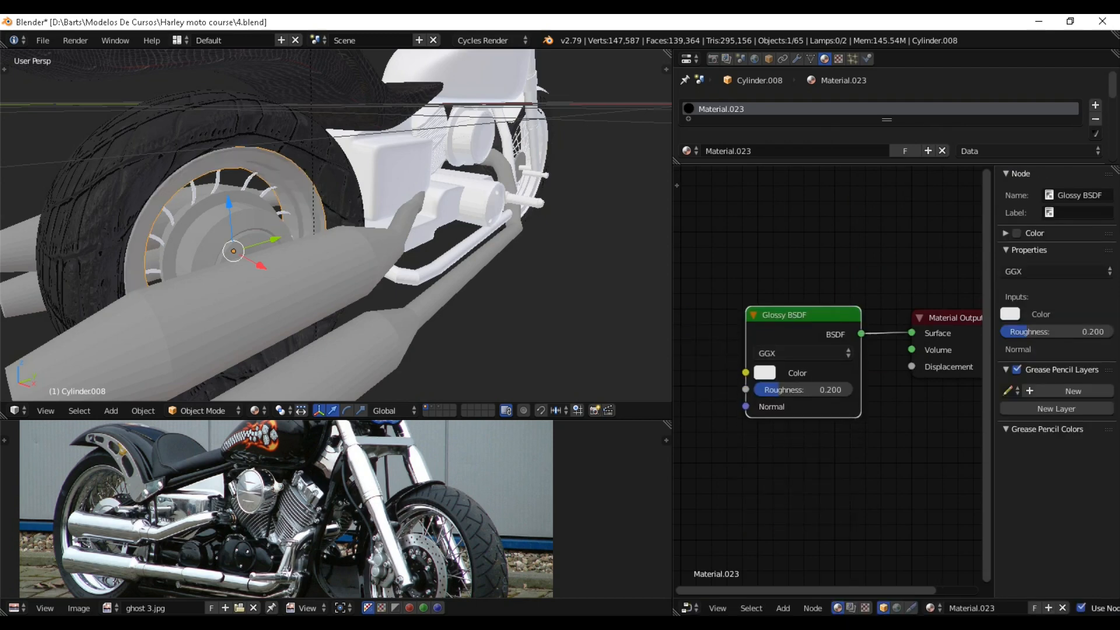
pyautogui.moveTo(444, 265); pyautogui.dragTo(408, 257, button='middle')
pyautogui.scroll(4, 408, 256)
pyautogui.rightClick(333, 127)
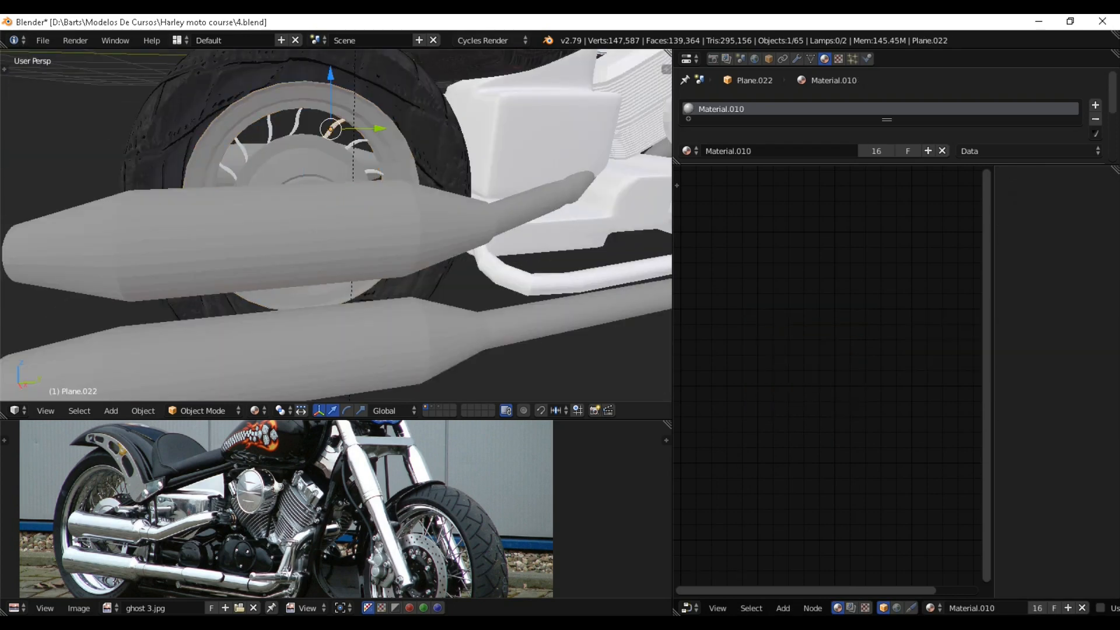
# Select the front wheel's rim and create a new material for it.
pyautogui.scroll(-6, 350, 233)
pyautogui.moveTo(408, 233); pyautogui.dragTo(326, 216, button='middle')
pyautogui.scroll(3, 291, 210)
pyautogui.keyDown('shift'); pyautogui.moveTo(525, 257); pyautogui.dragTo(449, 268, button='middle'); pyautogui.keyUp('shift')
pyautogui.rightClick(554, 251)
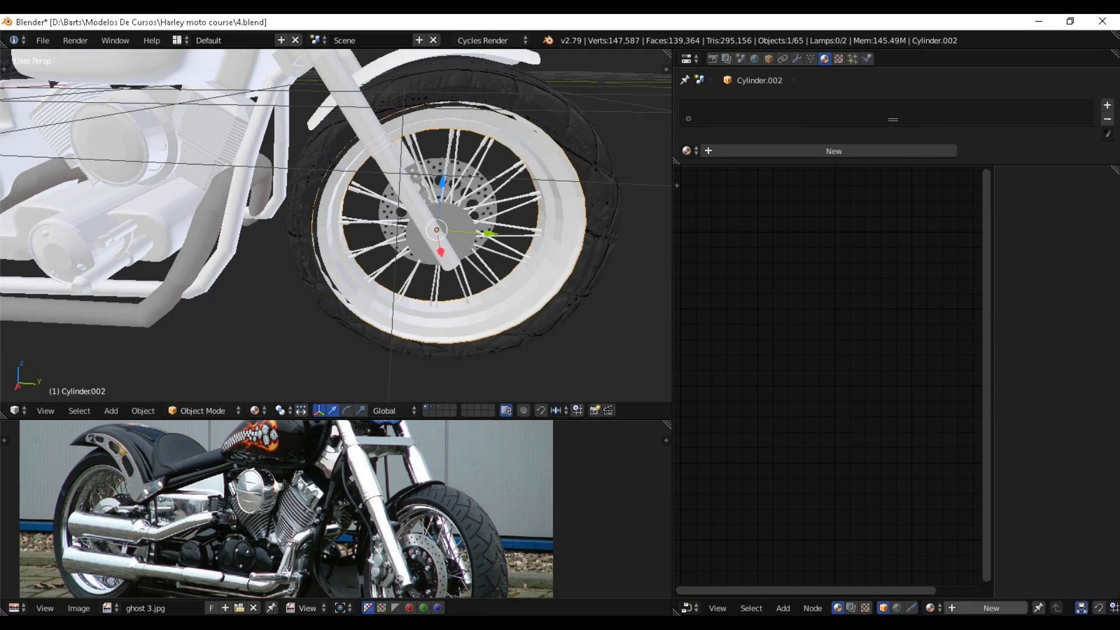
pyautogui.click(991, 608)
# Replace the front rim material's Diffuse BSDF with a Glossy BSDF linked to the Material Output's Surface.
pyautogui.press('x')
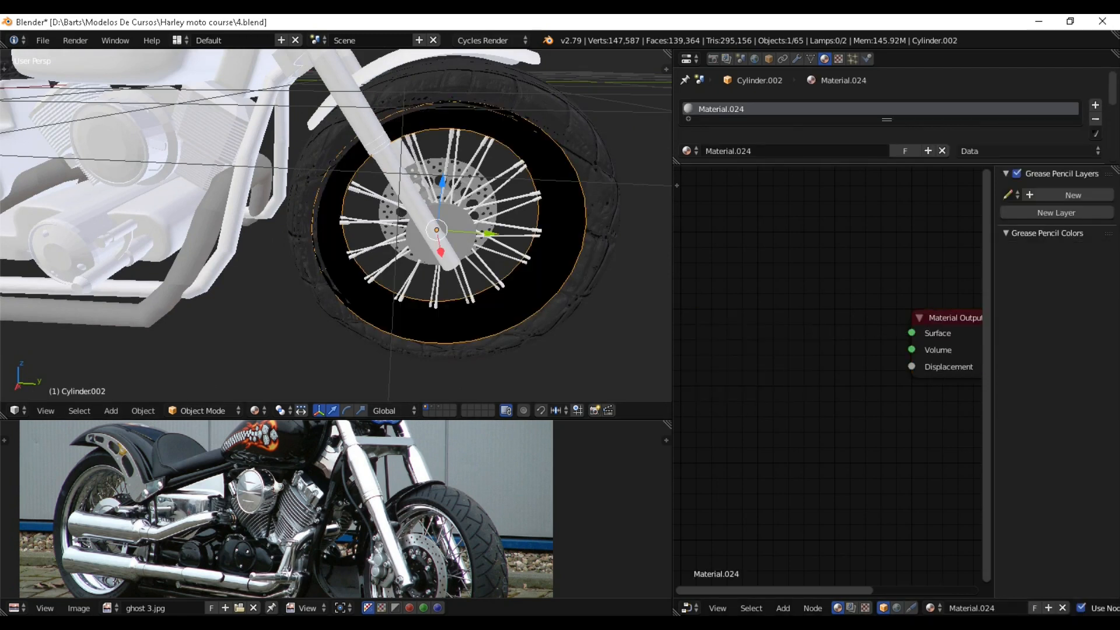
pyautogui.hotkey('shift', 'a')
pyautogui.moveTo(732, 330)
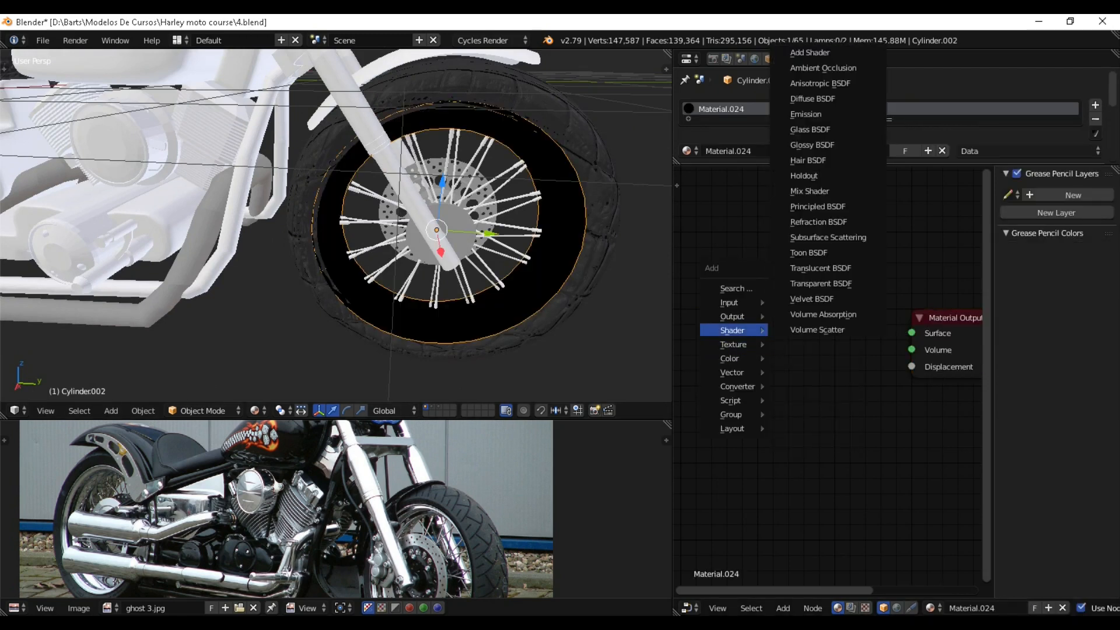
pyautogui.click(812, 145)
pyautogui.click(765, 326)
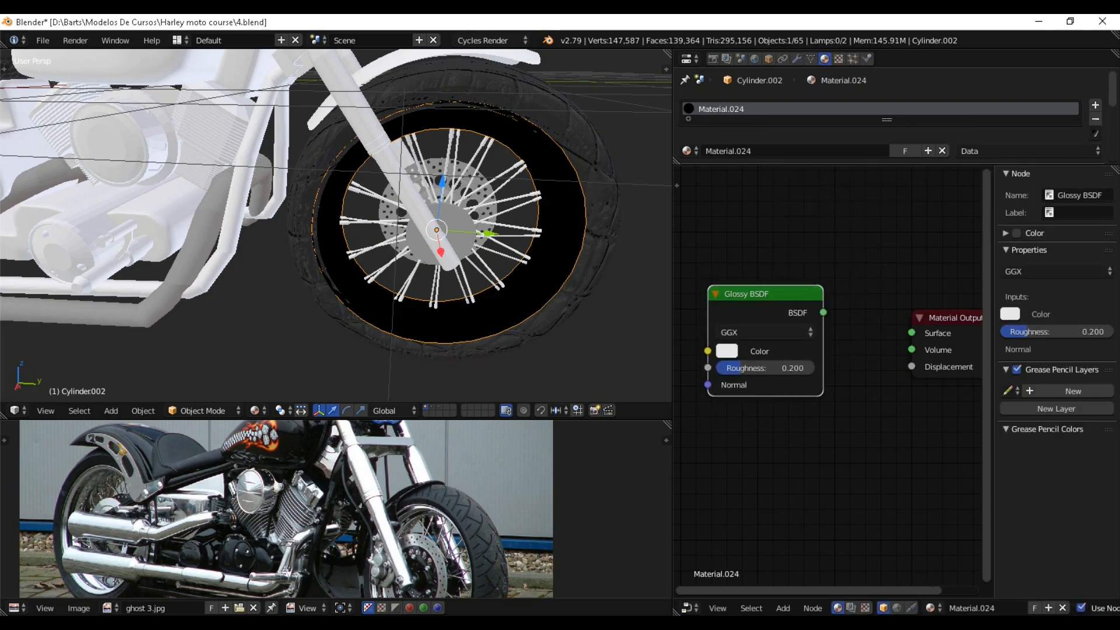
pyautogui.moveTo(823, 312); pyautogui.dragTo(911, 333)
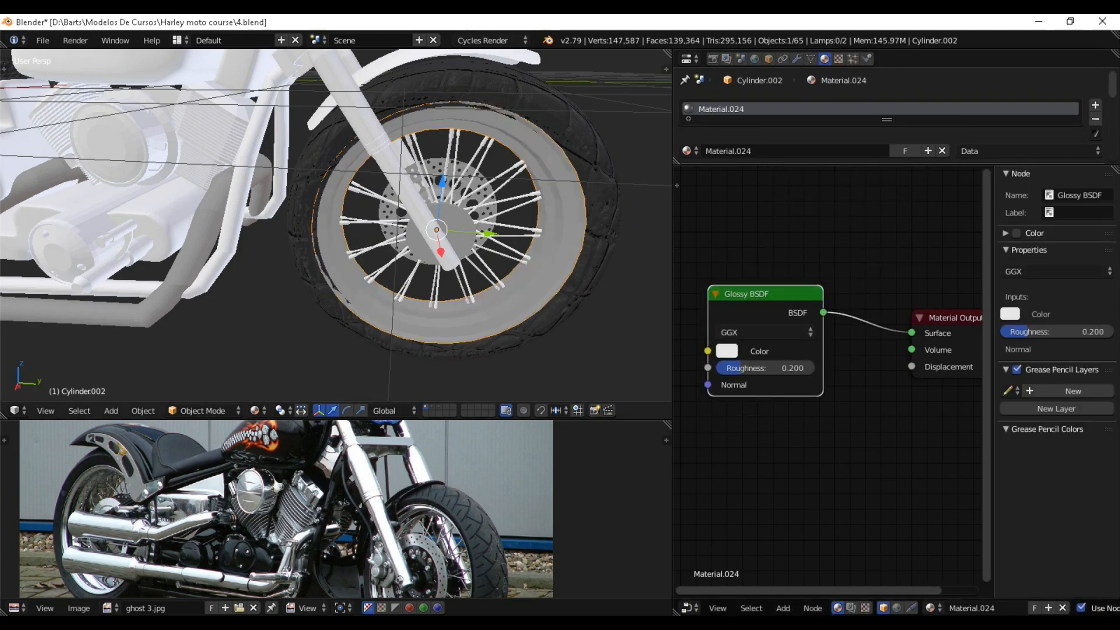
# Select the front wheel's spokes and enable nodes for their existing material.
pyautogui.rightClick(513, 231)
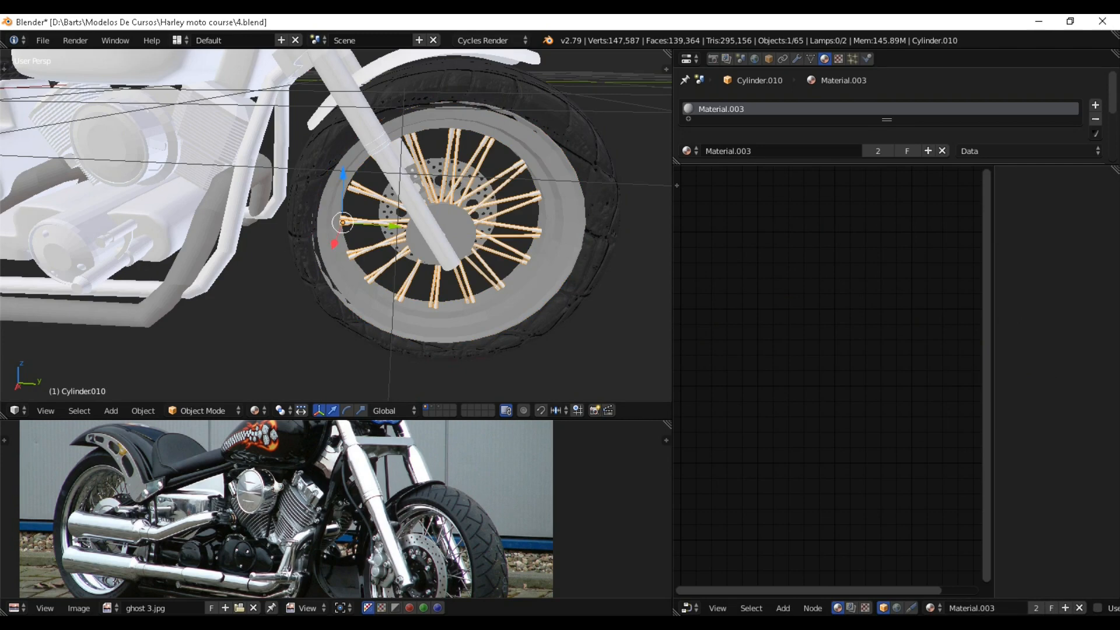
pyautogui.scroll(-5, 892, 129)
pyautogui.click(895, 143)
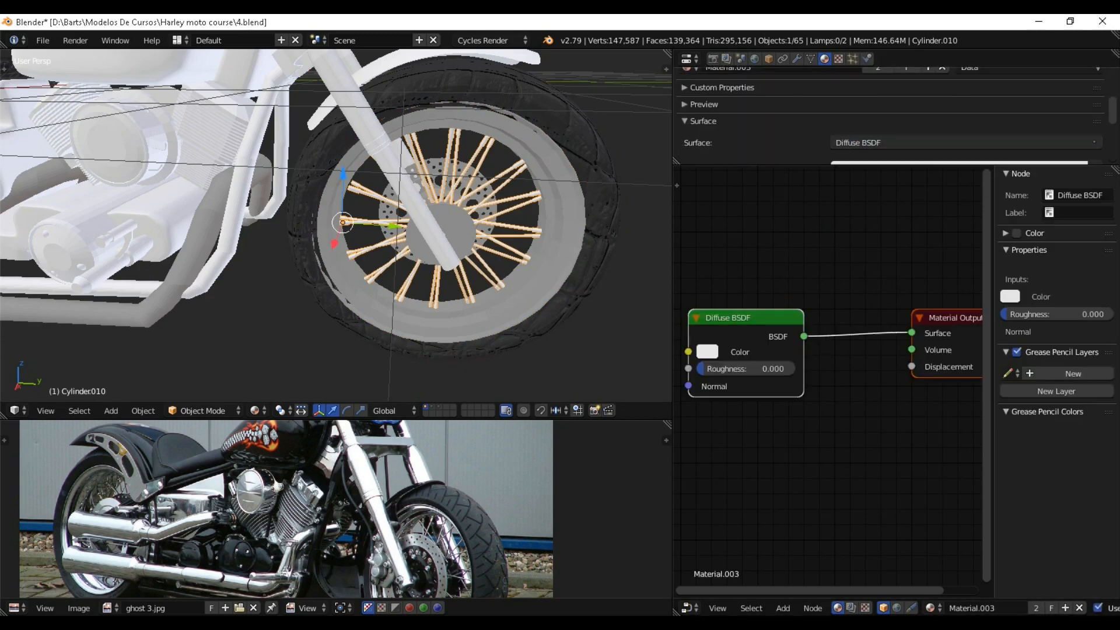
# Swap the front spokes material's Diffuse BSDF for a Glossy BSDF and connect it to the Material Output's Surface.
pyautogui.hotkey('shift', 'a')
pyautogui.moveTo(714, 391)
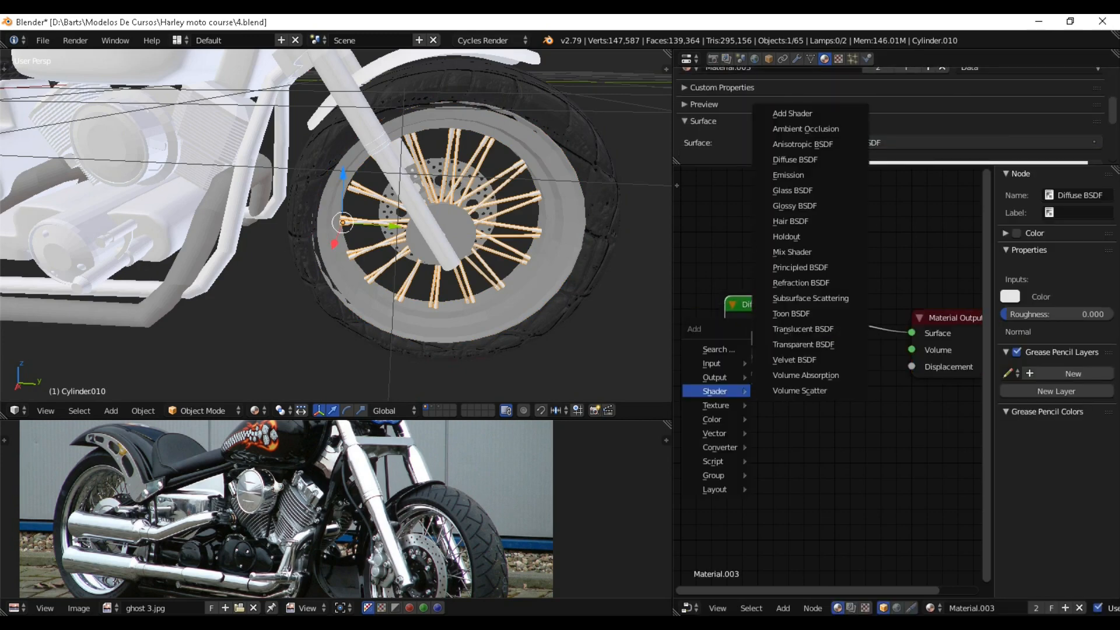
pyautogui.click(794, 206)
pyautogui.click(817, 461)
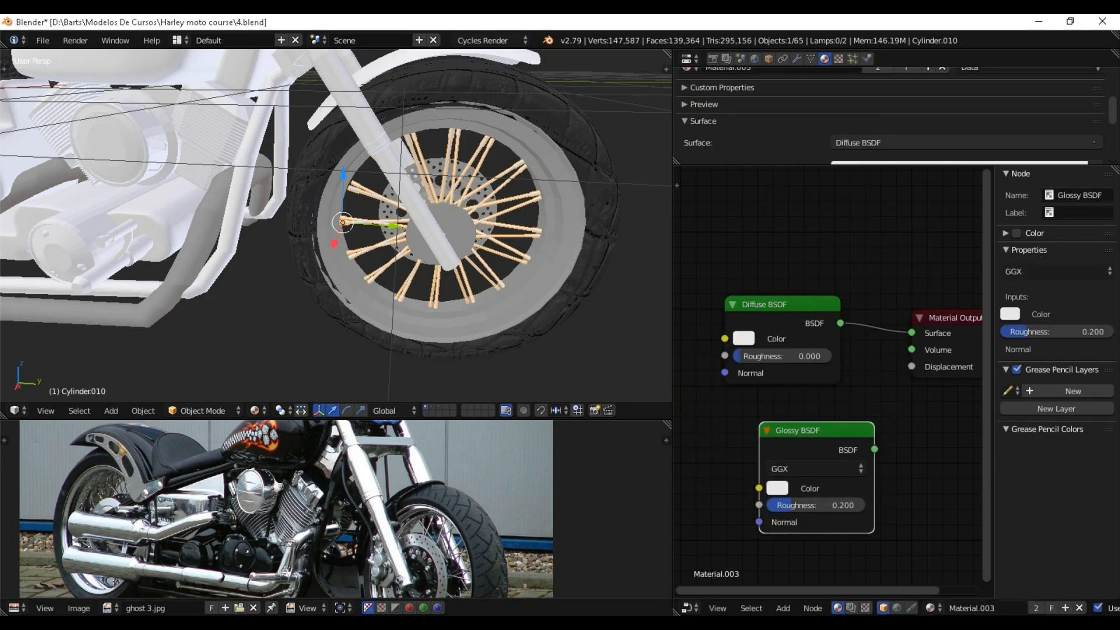
pyautogui.click(782, 305)
pyautogui.press('x')
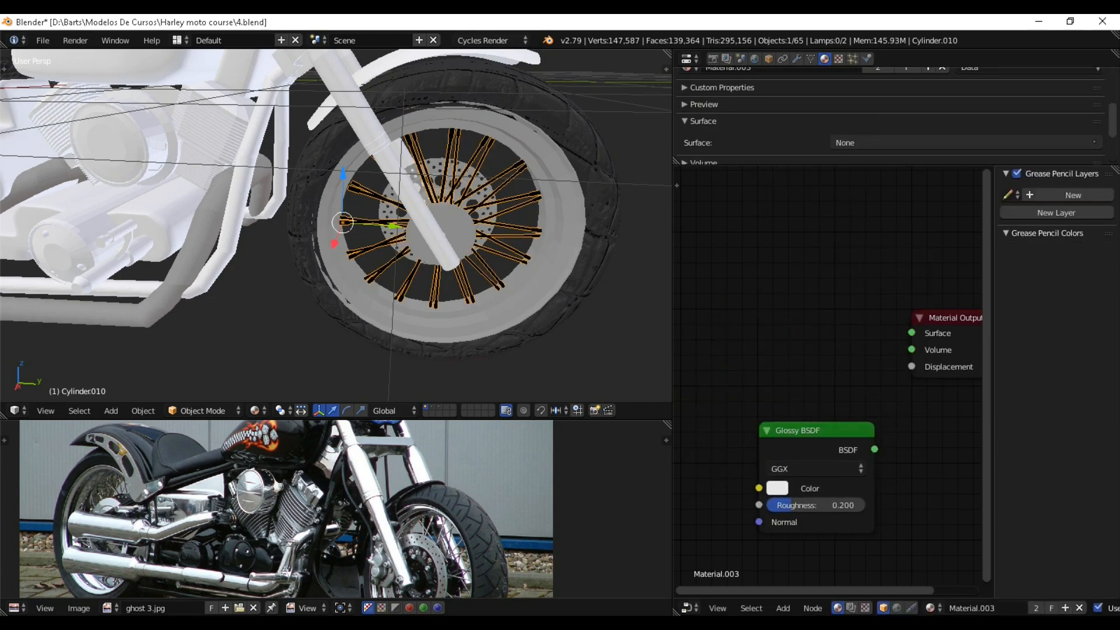
pyautogui.moveTo(816, 431); pyautogui.dragTo(912, 333)
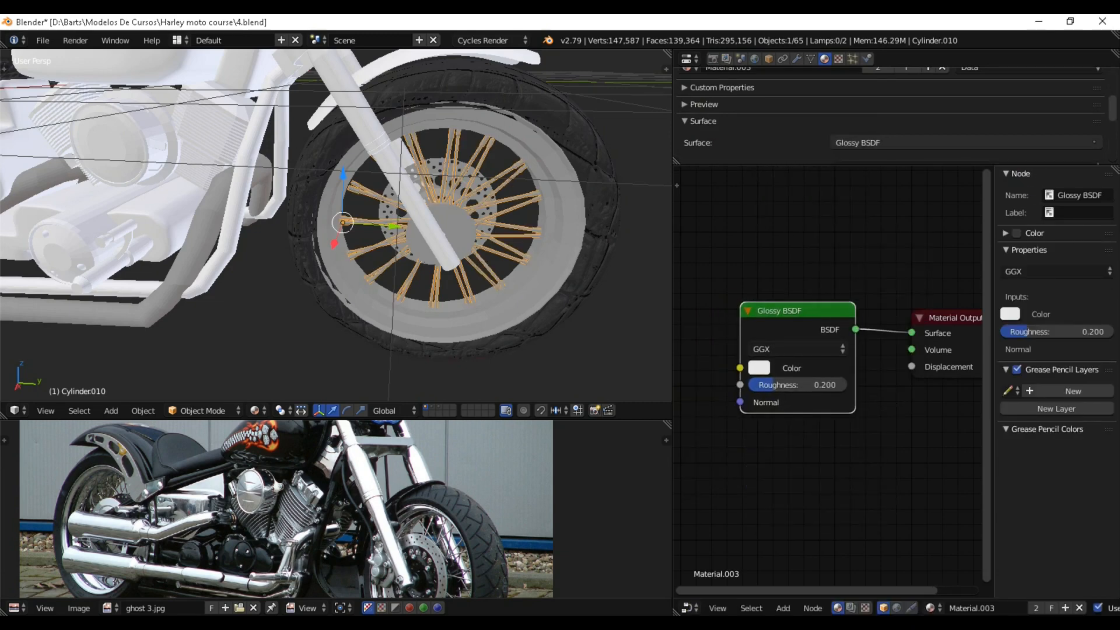
# Select the lower frame tube that runs beneath the engine and create a new material for it.
pyautogui.moveTo(466, 263); pyautogui.dragTo(507, 263, button='middle')
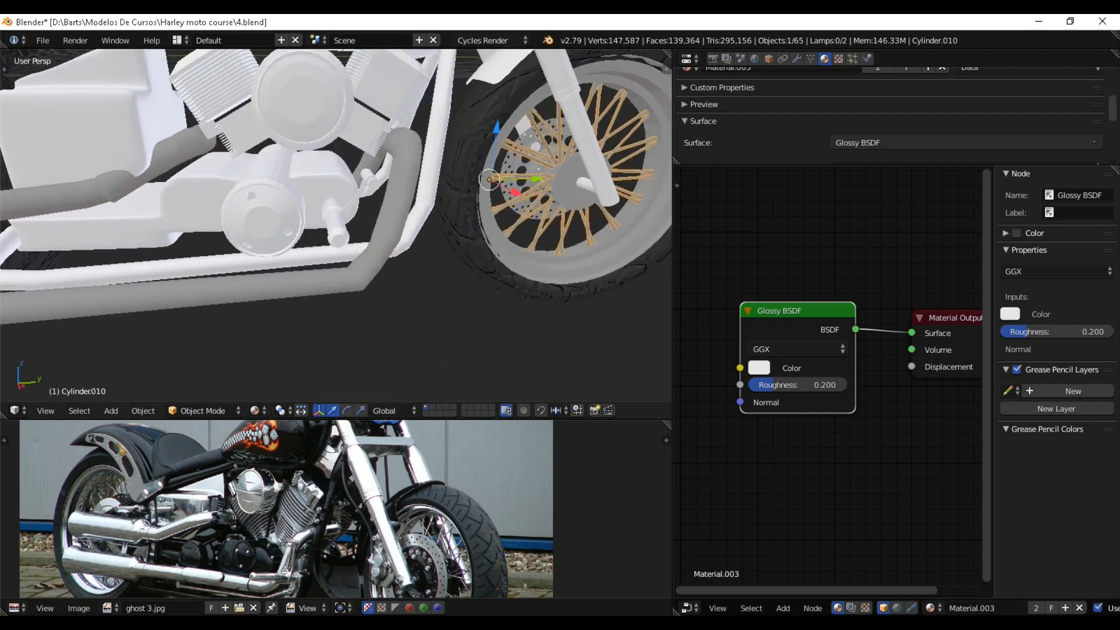
pyautogui.scroll(4, 336, 226)
pyautogui.scroll(-7, 336, 226)
pyautogui.moveTo(350, 233)
pyautogui.mouseDown(button='middle')
pyautogui.moveTo(321, 234)
pyautogui.moveTo(335, 230)
pyautogui.mouseUp(button='middle')
pyautogui.scroll(3, 336, 226)
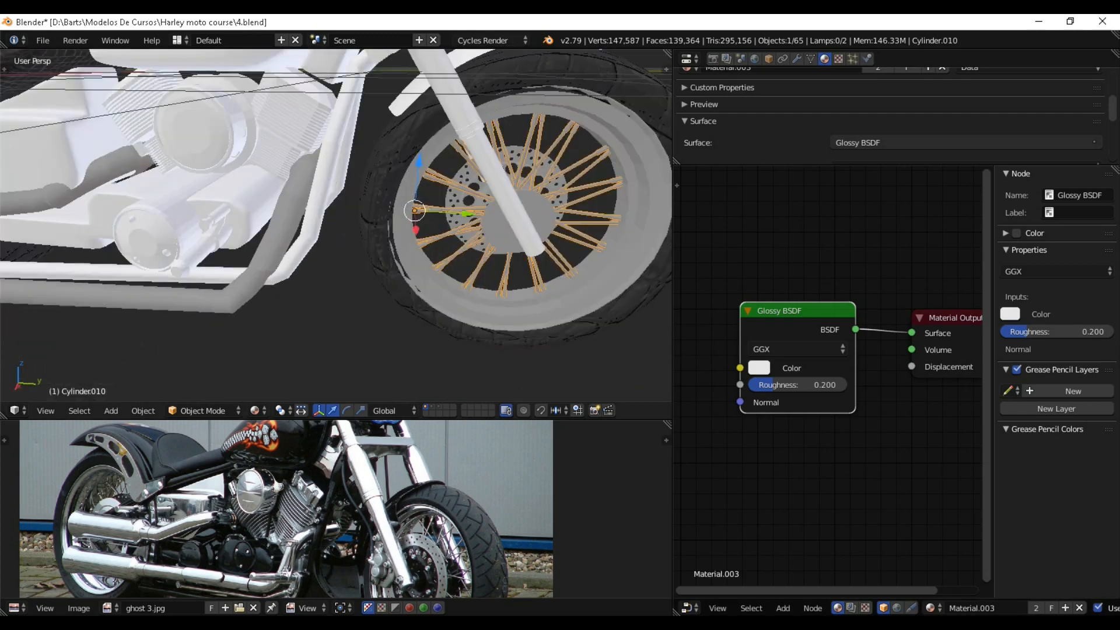
pyautogui.rightClick(327, 175)
pyautogui.scroll(-3, 335, 226)
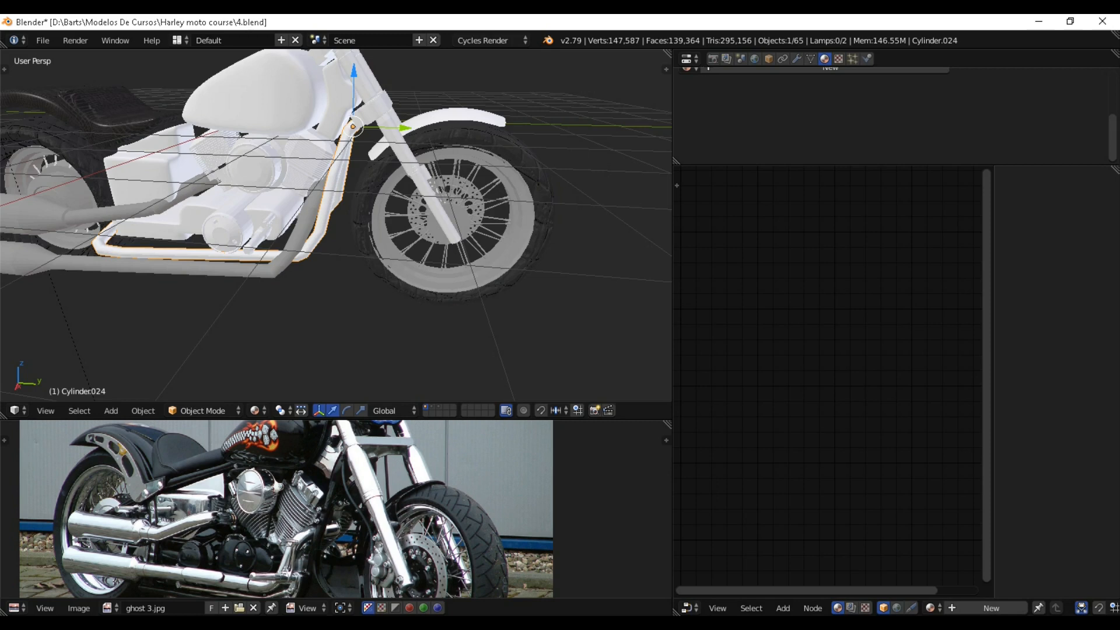
pyautogui.click(991, 608)
# Add a Glossy BSDF to the frame tube's material and darken its color to grey.
pyautogui.hotkey('shift', 'a')
pyautogui.moveTo(794, 377)
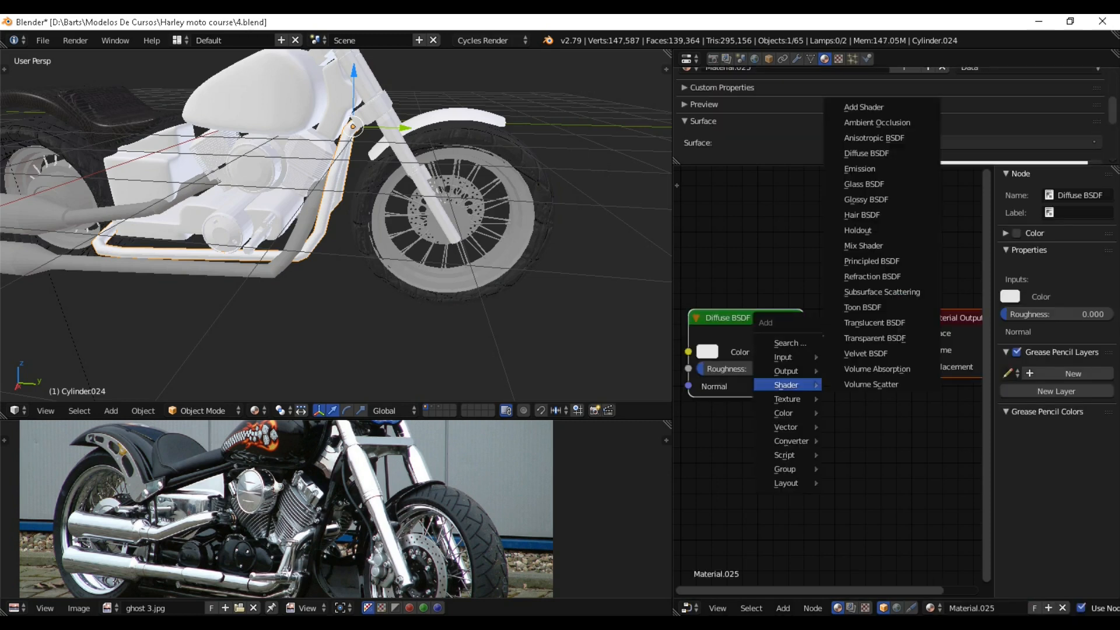
pyautogui.click(875, 199)
pyautogui.click(718, 221)
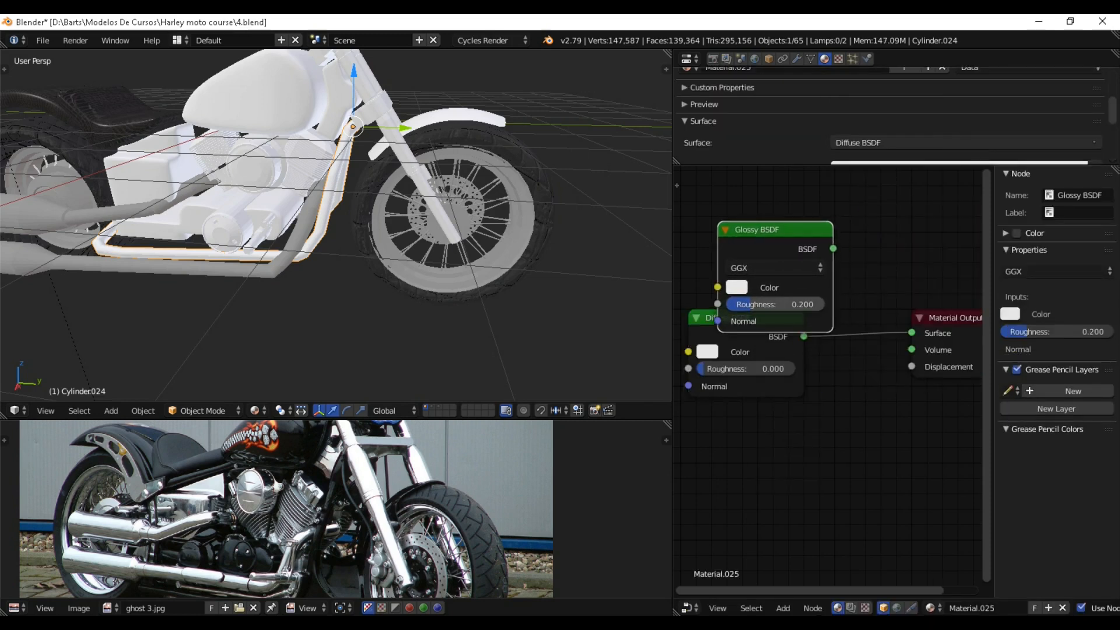
pyautogui.click(736, 287)
pyautogui.moveTo(858, 74); pyautogui.dragTo(857, 132)
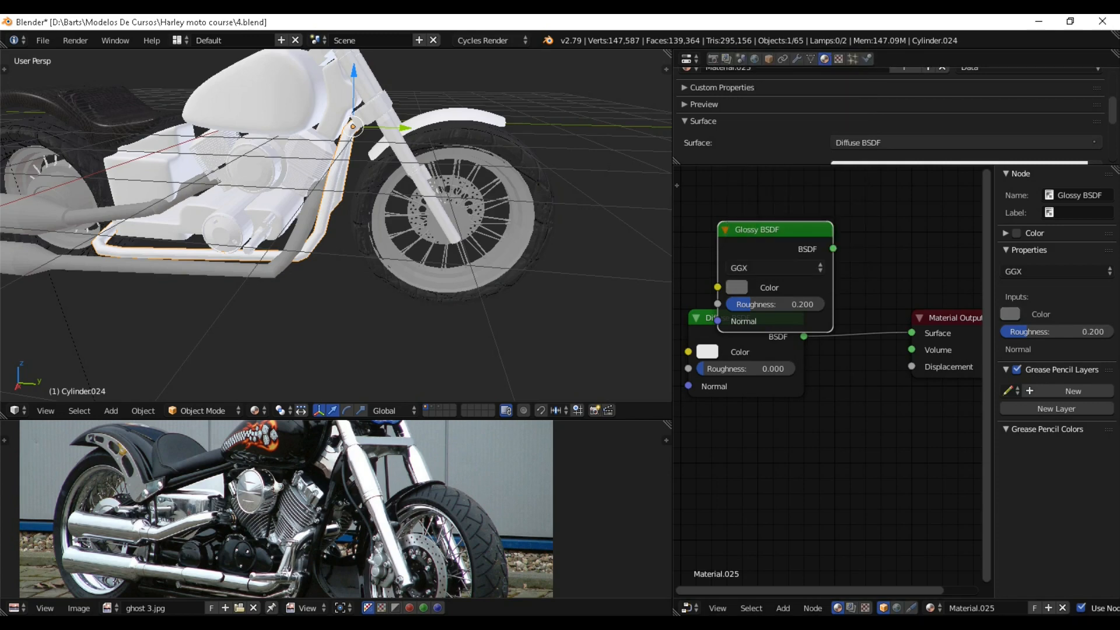
# Delete the frame material's Diffuse BSDF and connect the grey Glossy BSDF to the Material Output's Surface.
pyautogui.click(743, 339)
pyautogui.press('x')
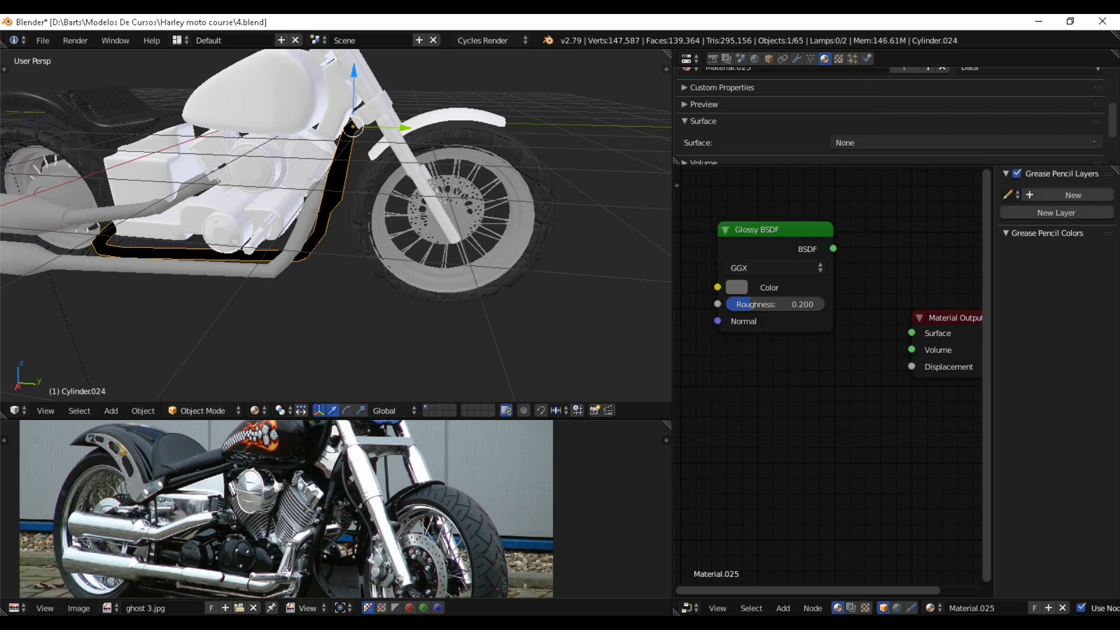
pyautogui.moveTo(833, 248); pyautogui.dragTo(910, 332)
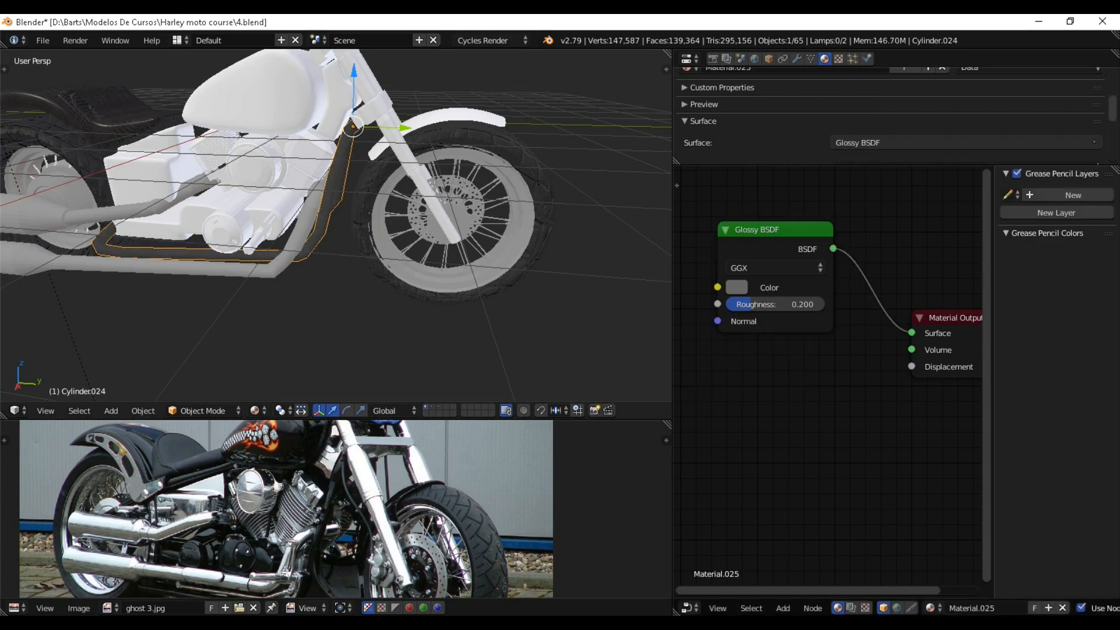
# Select the fuel tank and create a new material for it.
pyautogui.scroll(-3, 336, 234)
pyautogui.moveTo(336, 233); pyautogui.dragTo(356, 257, button='middle')
pyautogui.scroll(3, 397, 256)
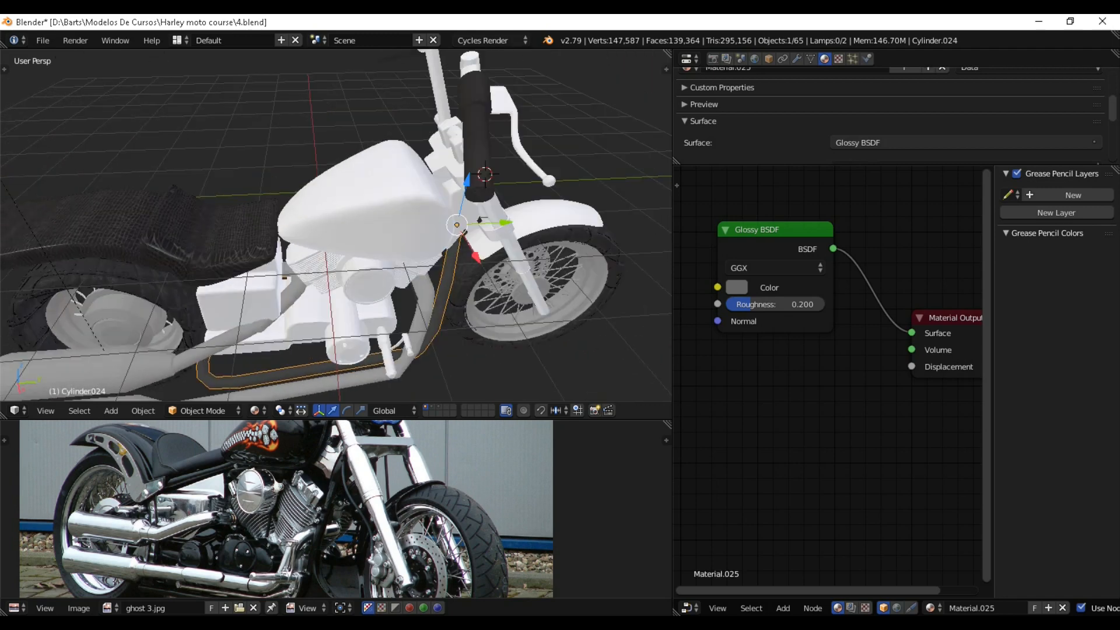
pyautogui.rightClick(376, 202)
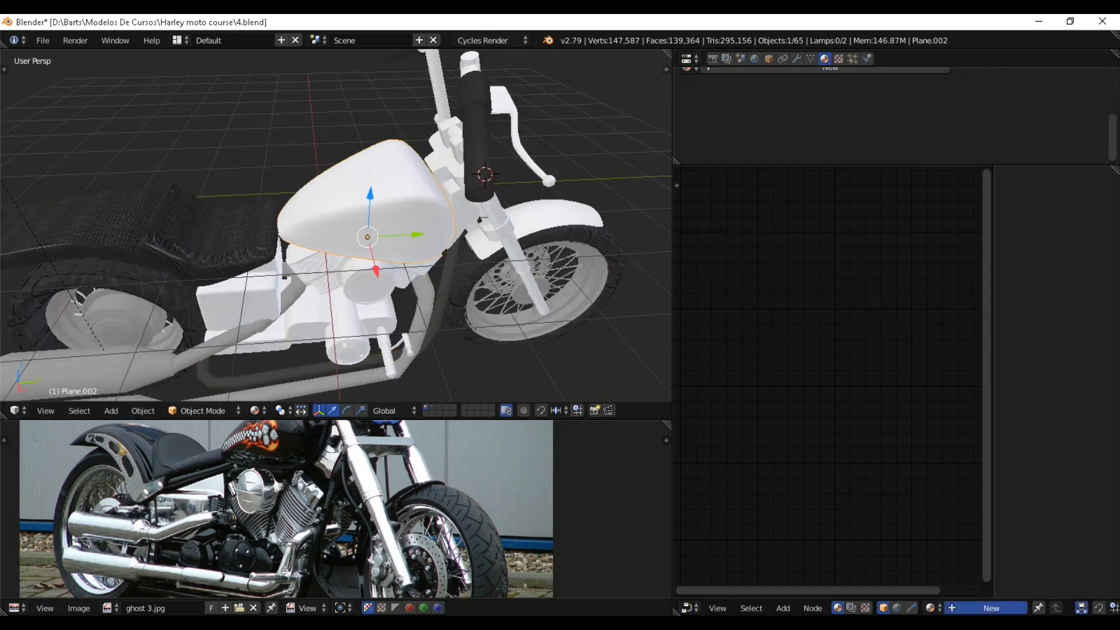
pyautogui.click(991, 607)
pyautogui.press('x')
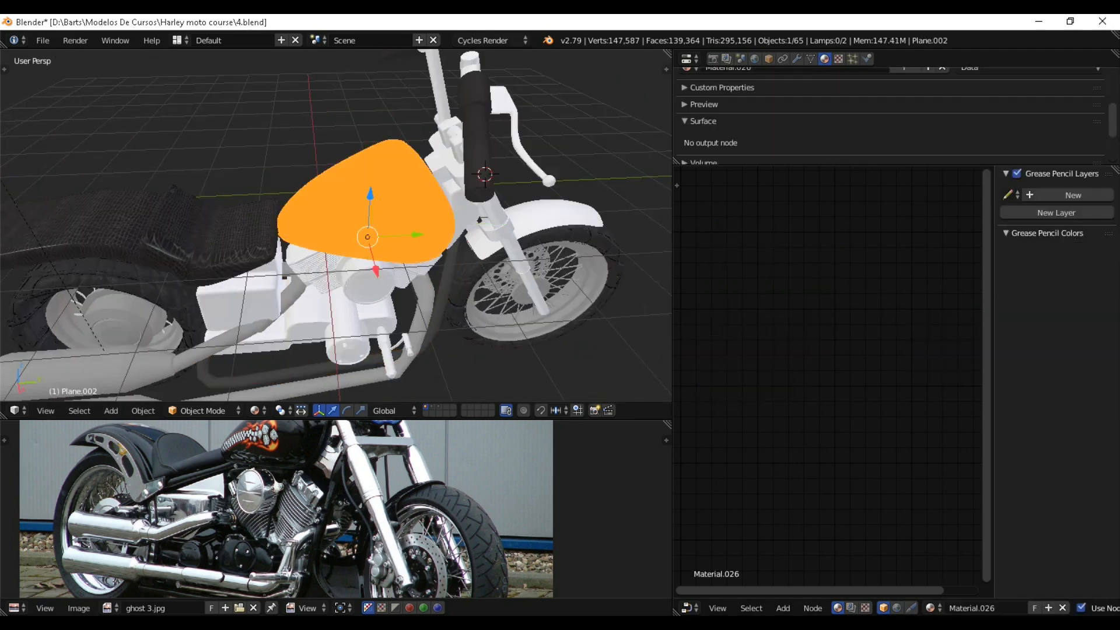
pyautogui.hotkey('shift', 'a')
pyautogui.hotkey('ctrl', 'z')
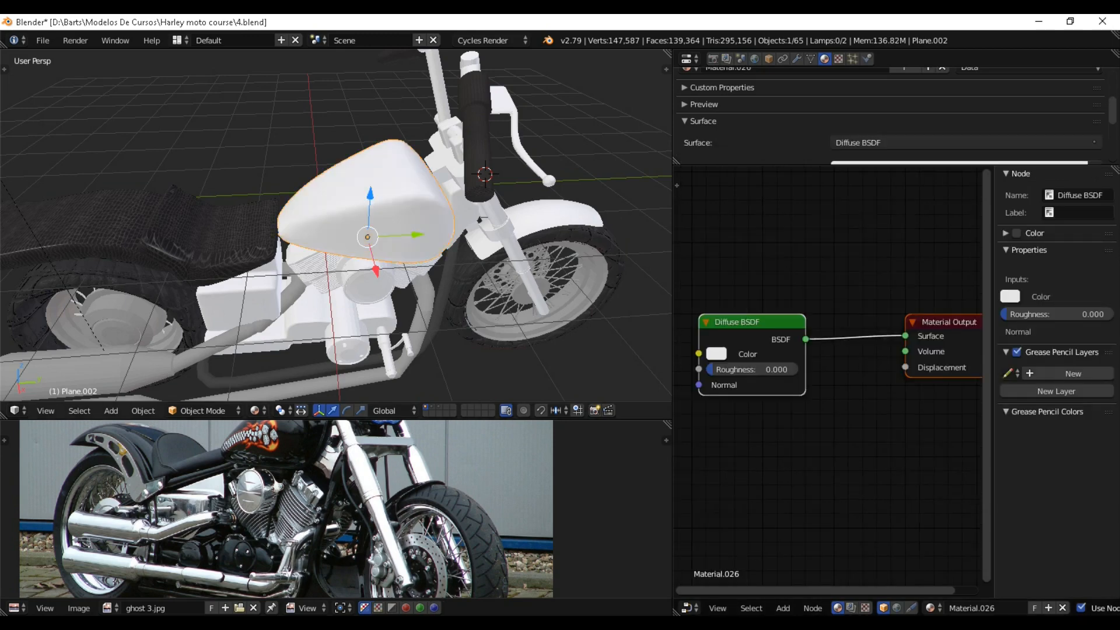
# Replace the fuel tank material's Diffuse BSDF with a Glossy BSDF connected to the Material Output's Surface.
pyautogui.click(748, 325)
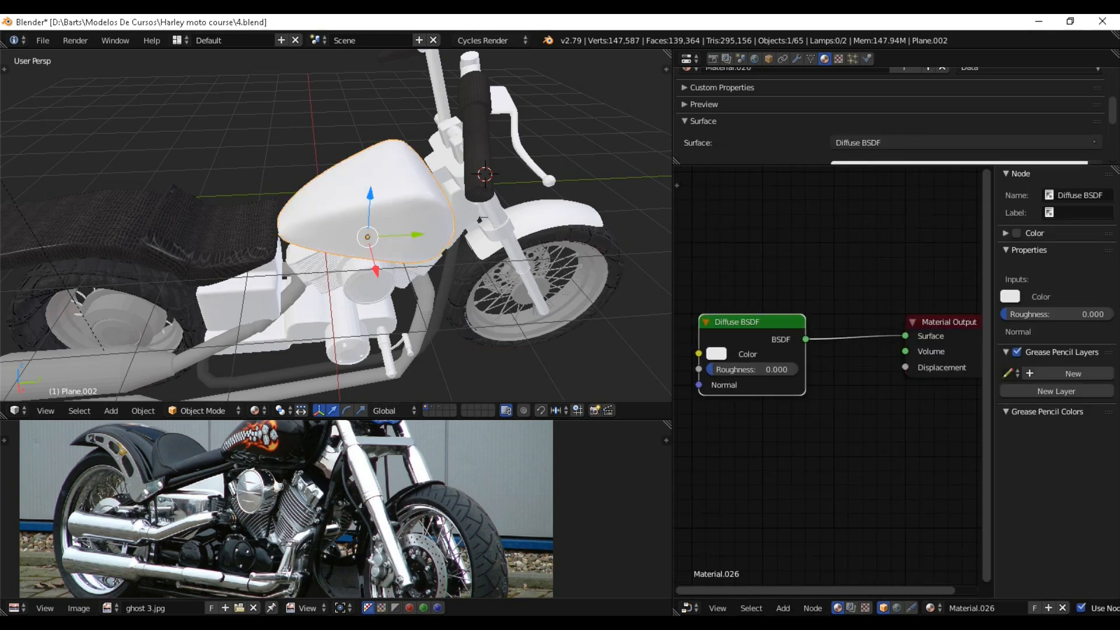
pyautogui.press('x')
pyautogui.hotkey('shift', 'a')
pyautogui.moveTo(751, 330)
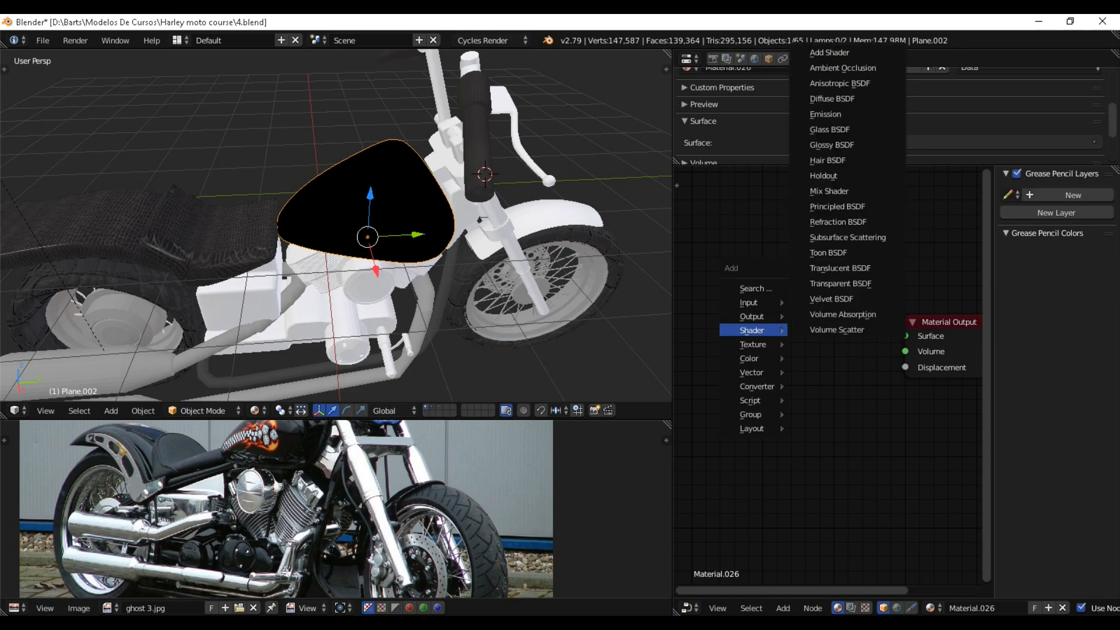
pyautogui.click(831, 144)
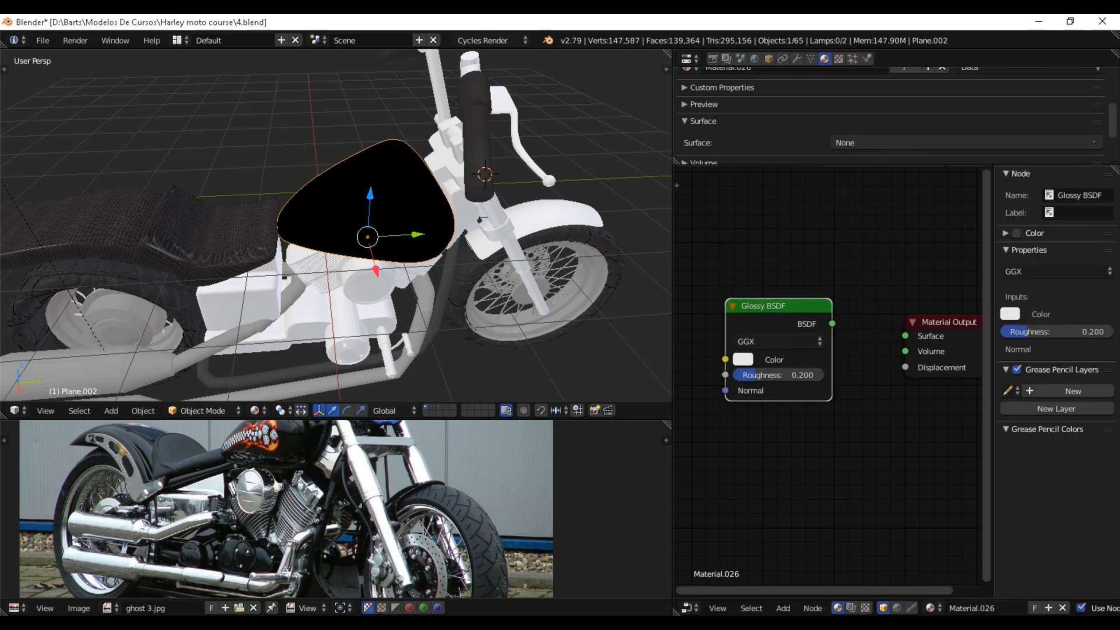
pyautogui.moveTo(832, 323); pyautogui.dragTo(905, 335)
pyautogui.scroll(4, 892, 116)
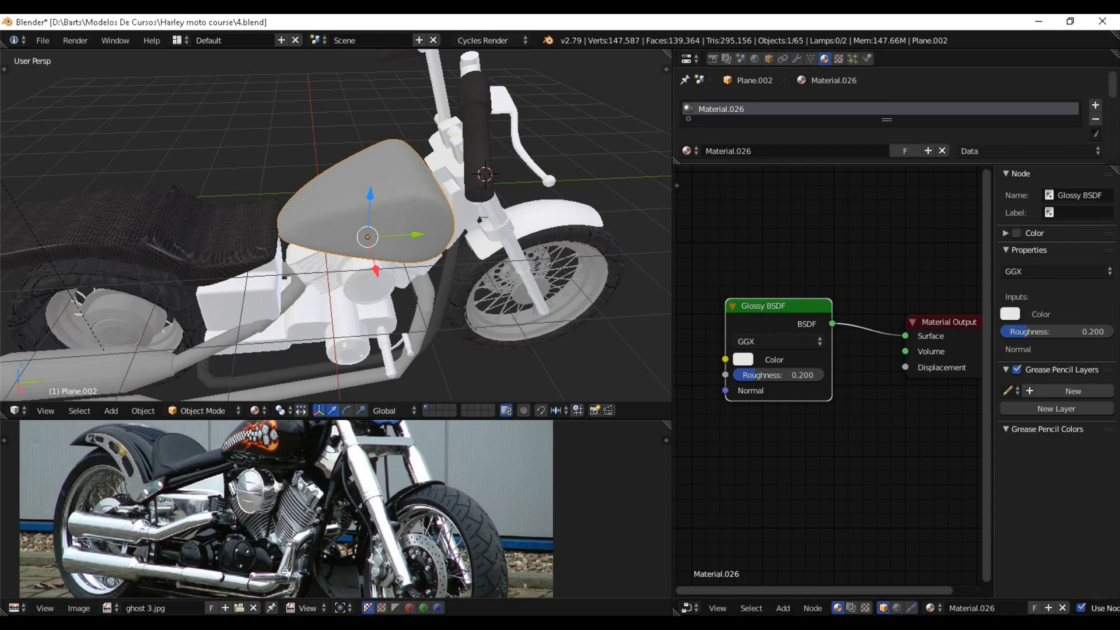
# Tint the fuel tank material's Glossy BSDF light teal and save the file.
pyautogui.click(742, 359)
pyautogui.click(795, 197)
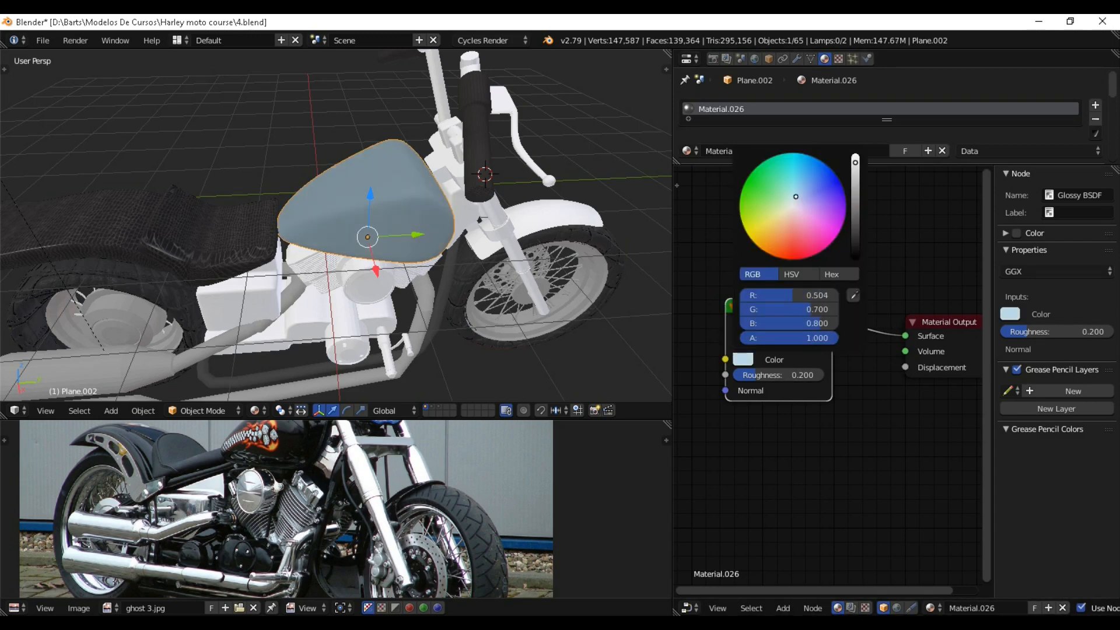
pyautogui.click(790, 196)
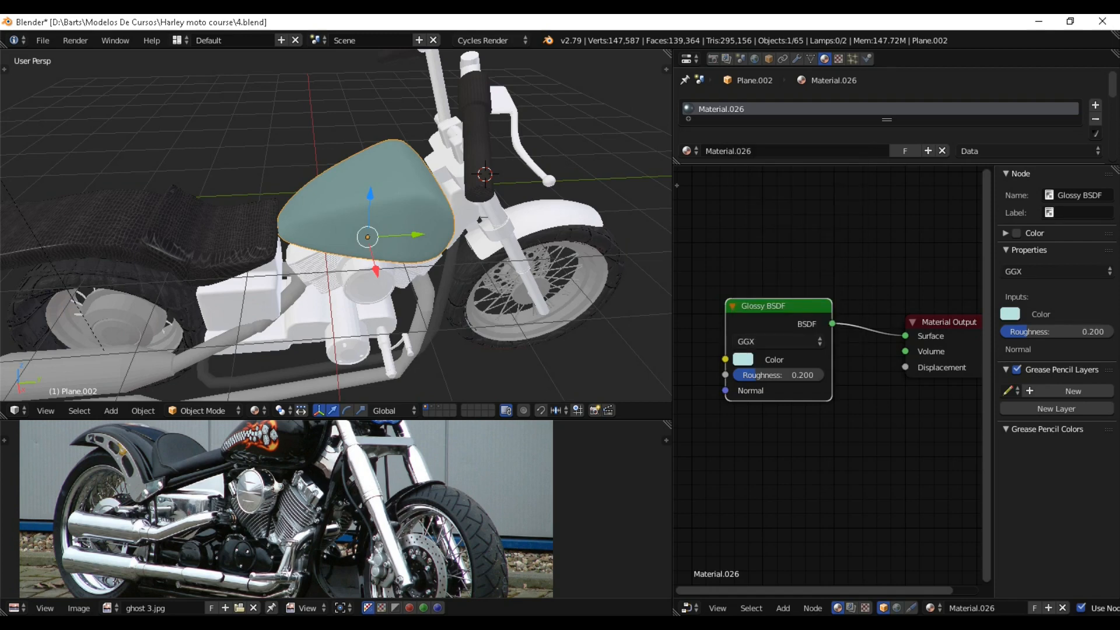
pyautogui.scroll(-2, 409, 245)
pyautogui.moveTo(409, 245); pyautogui.dragTo(379, 236, button='middle')
pyautogui.scroll(2, 408, 218)
pyautogui.hotkey('ctrl', 's')
# Select the two finned engine cylinders and join them into a single object.
pyautogui.scroll(2, 408, 219)
pyautogui.scroll(2, 429, 233)
pyautogui.scroll(-2, 379, 236)
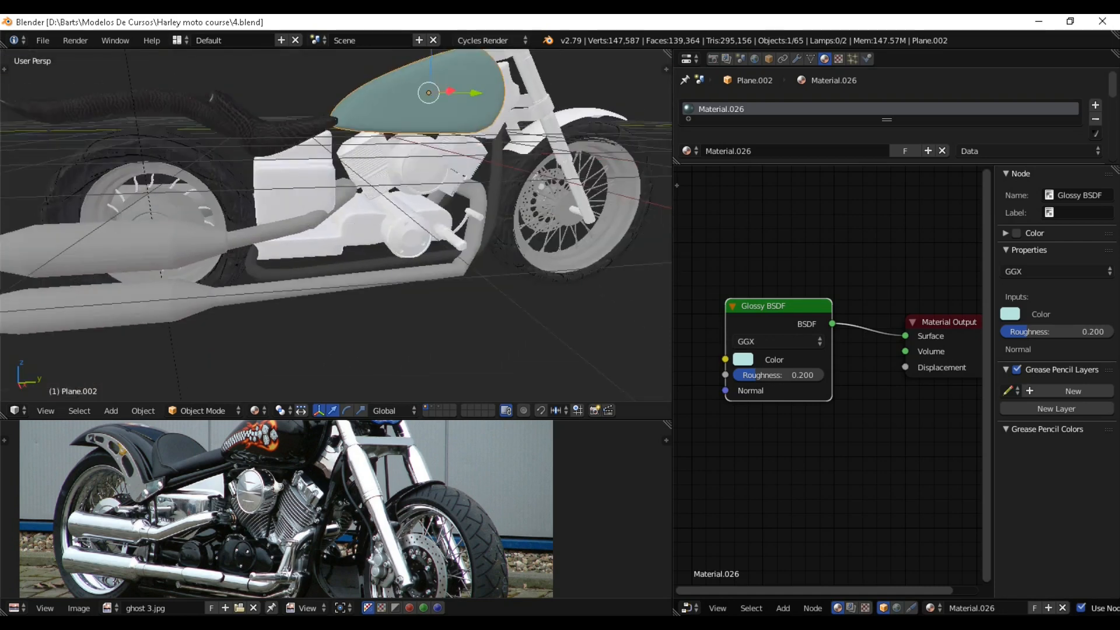
pyautogui.keyDown('shift'); pyautogui.moveTo(429, 166); pyautogui.dragTo(309, 183, button='middle'); pyautogui.keyUp('shift')
pyautogui.rightClick(374, 203)
pyautogui.rightClick(318, 196)
pyautogui.scroll(3, 318, 195)
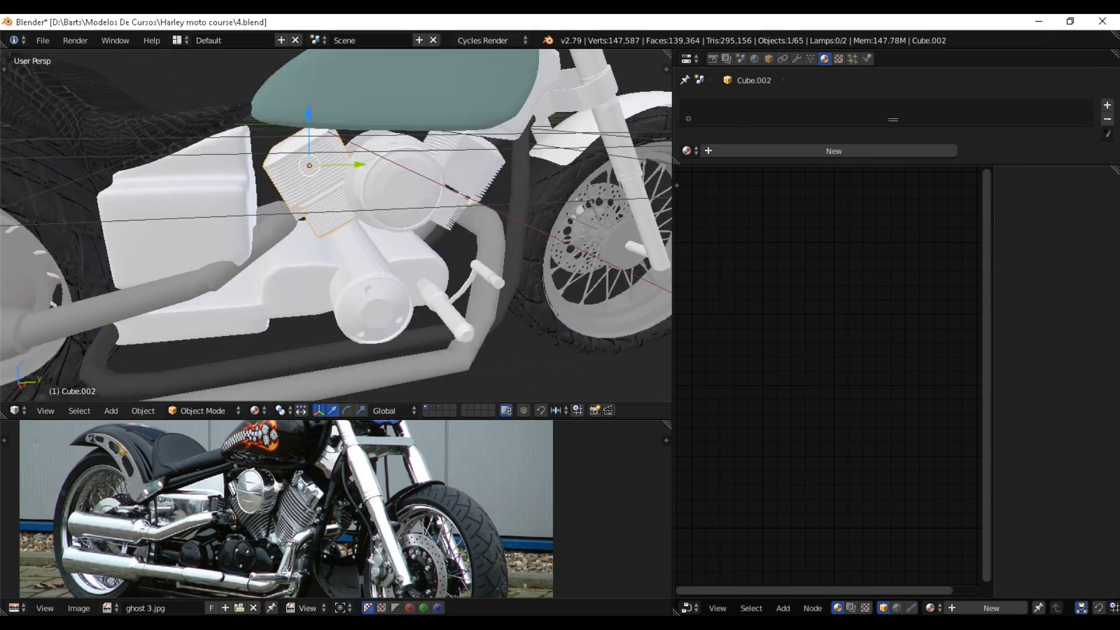
pyautogui.click(797, 59)
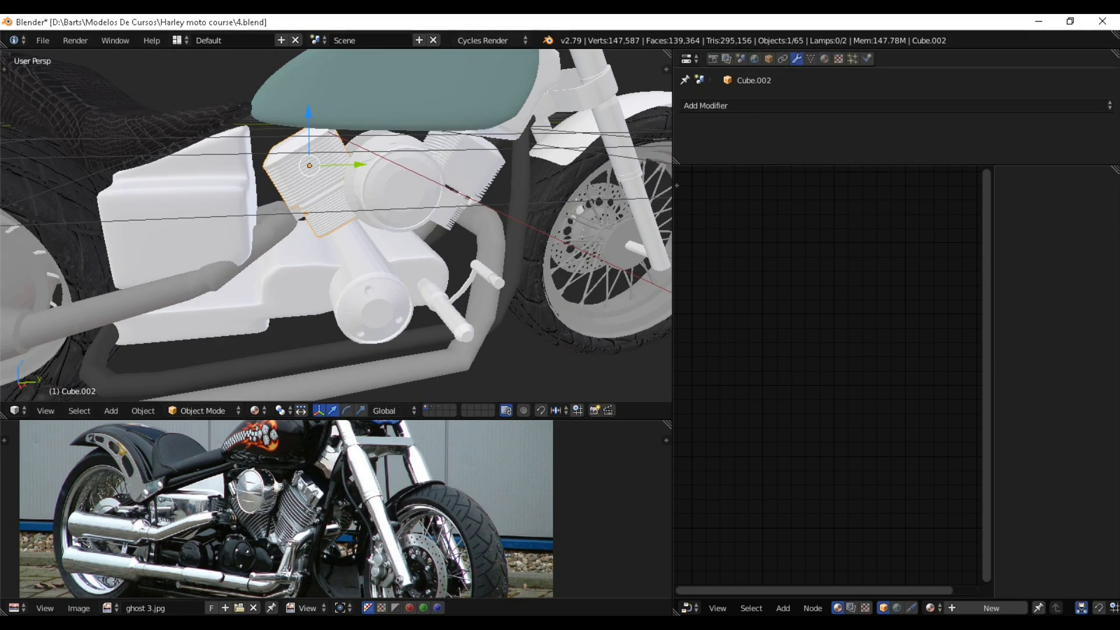
pyautogui.keyDown('shift'); pyautogui.rightClick(467, 169); pyautogui.keyUp('shift')
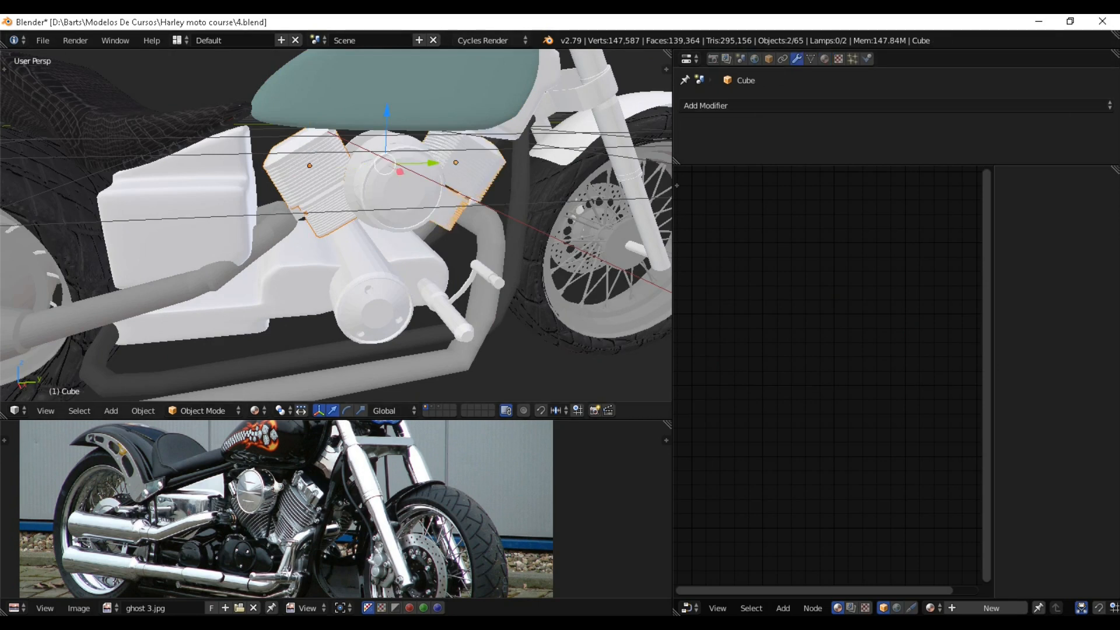
pyautogui.hotkey('ctrl', 'j')
pyautogui.press('Tab')
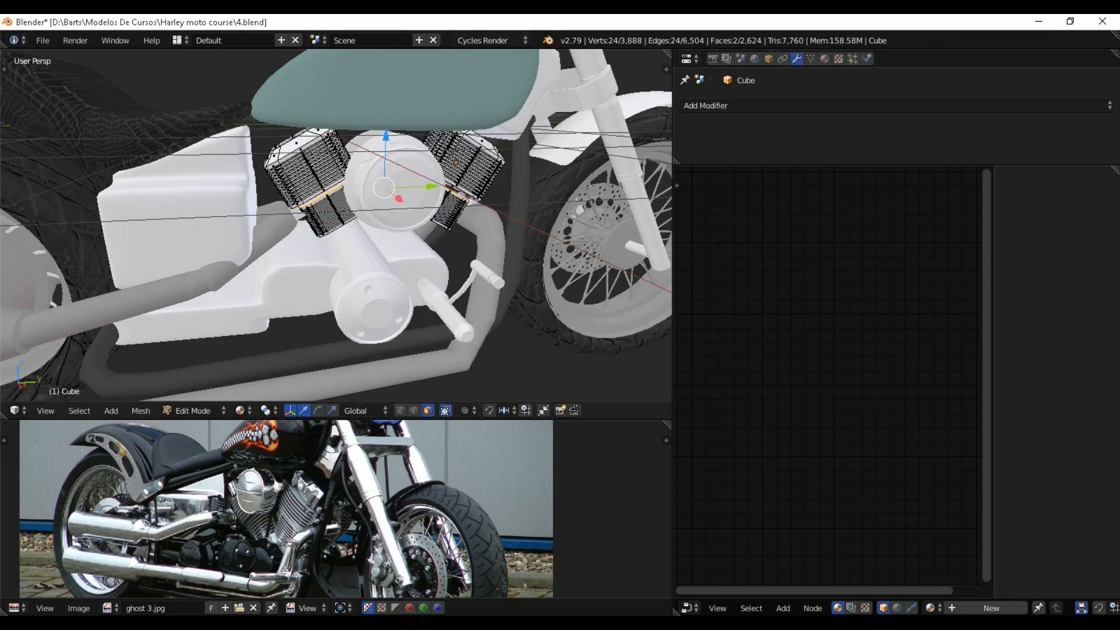
pyautogui.press('Tab')
# Create a new material for the joined engine cylinders and connect an added Glossy BSDF to the Material Output's Surface.
pyautogui.click(991, 607)
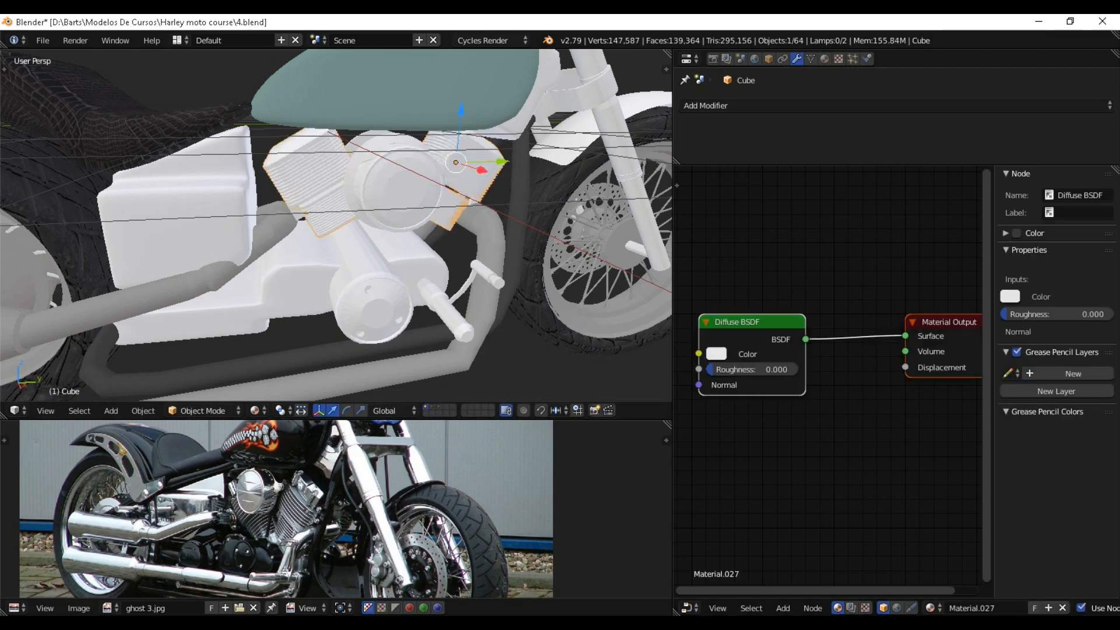
pyautogui.hotkey('shift', 'a')
pyautogui.moveTo(752, 398)
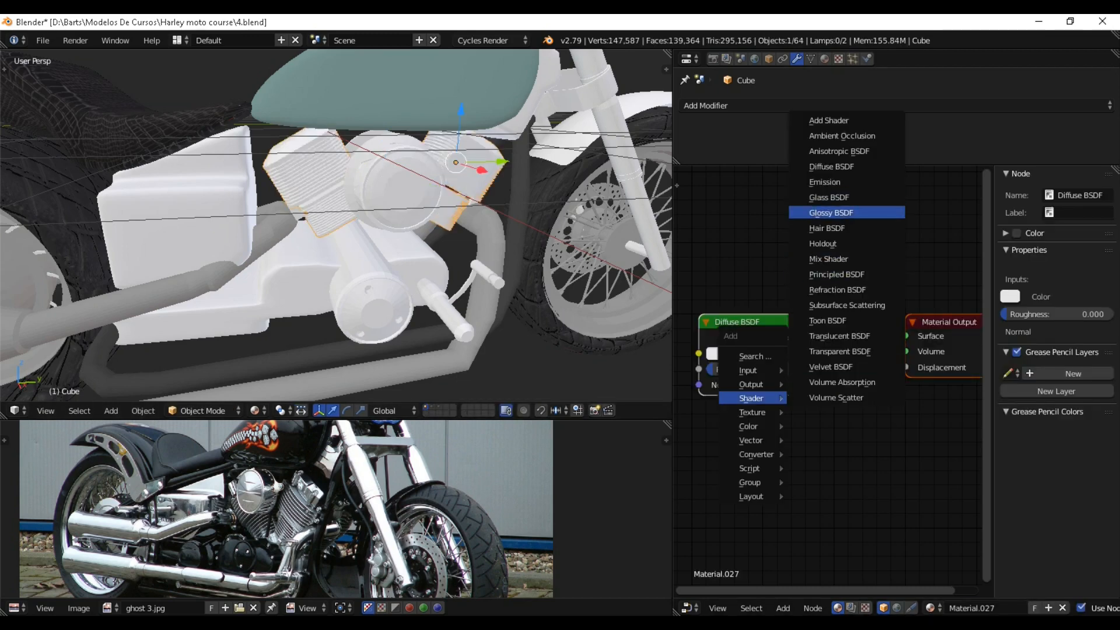
pyautogui.click(831, 212)
pyautogui.click(799, 245)
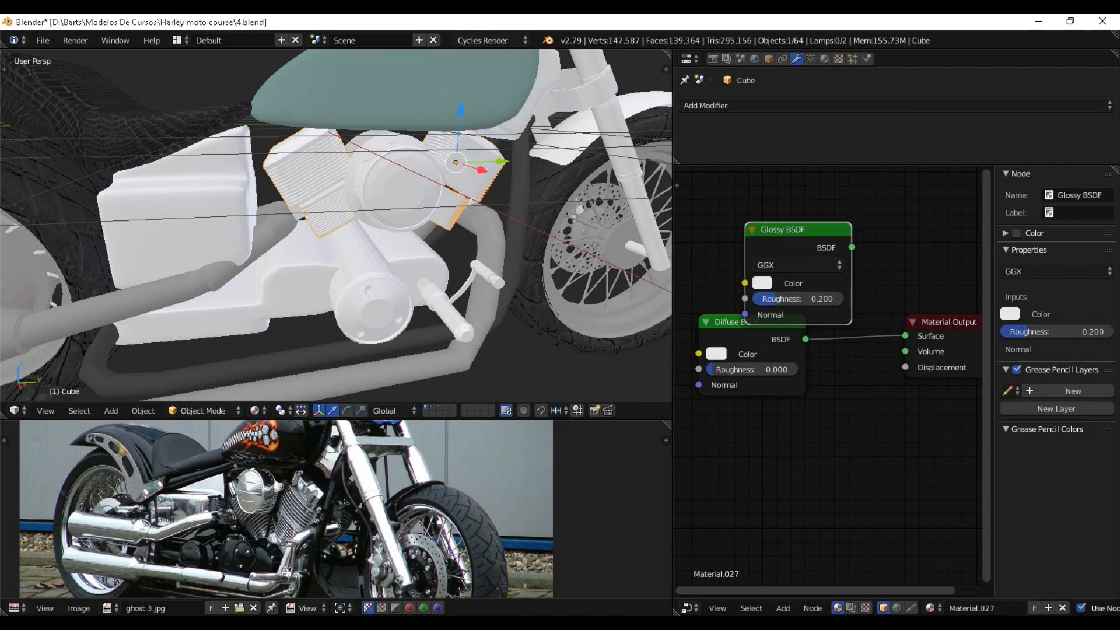
pyautogui.moveTo(852, 247); pyautogui.dragTo(905, 336)
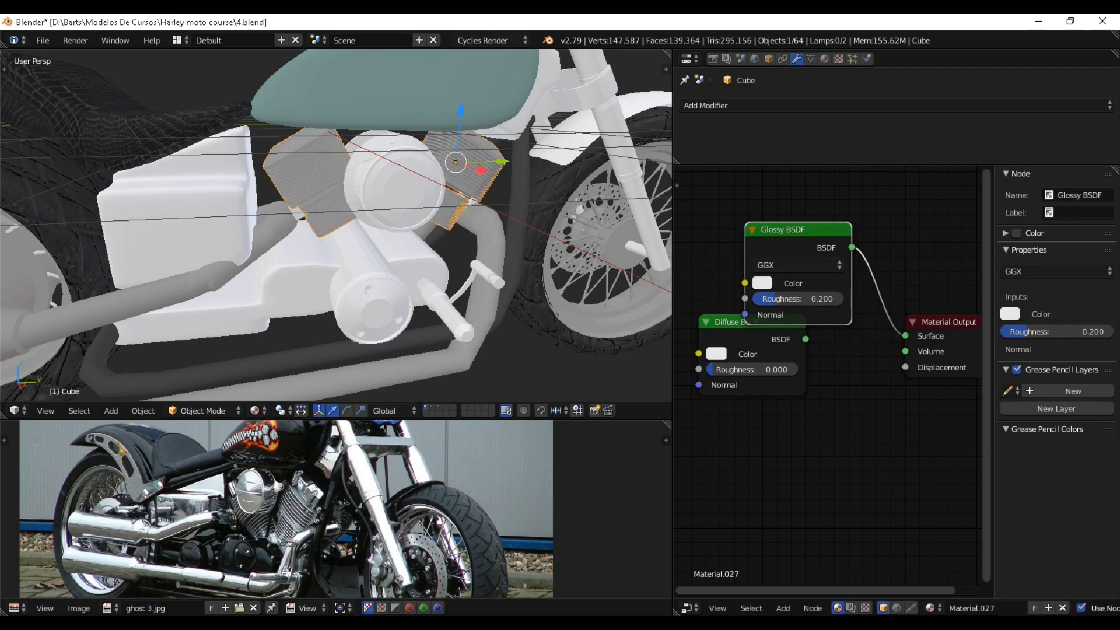
# Delete the engine cylinder material's unused Diffuse BSDF and save the file.
pyautogui.click(752, 338)
pyautogui.press('x')
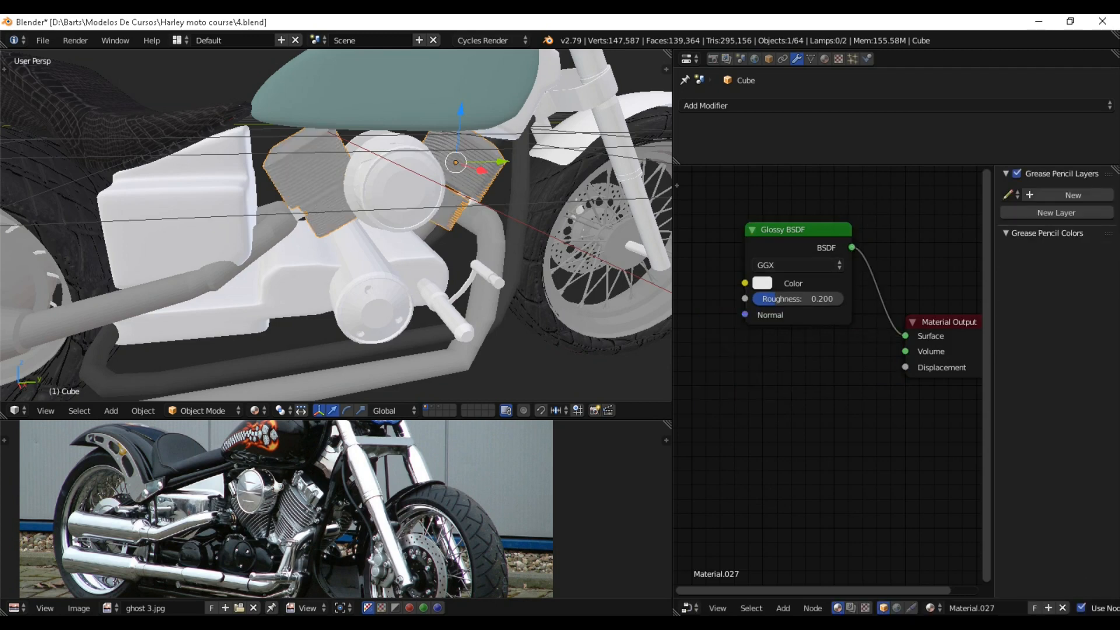
pyautogui.click(823, 59)
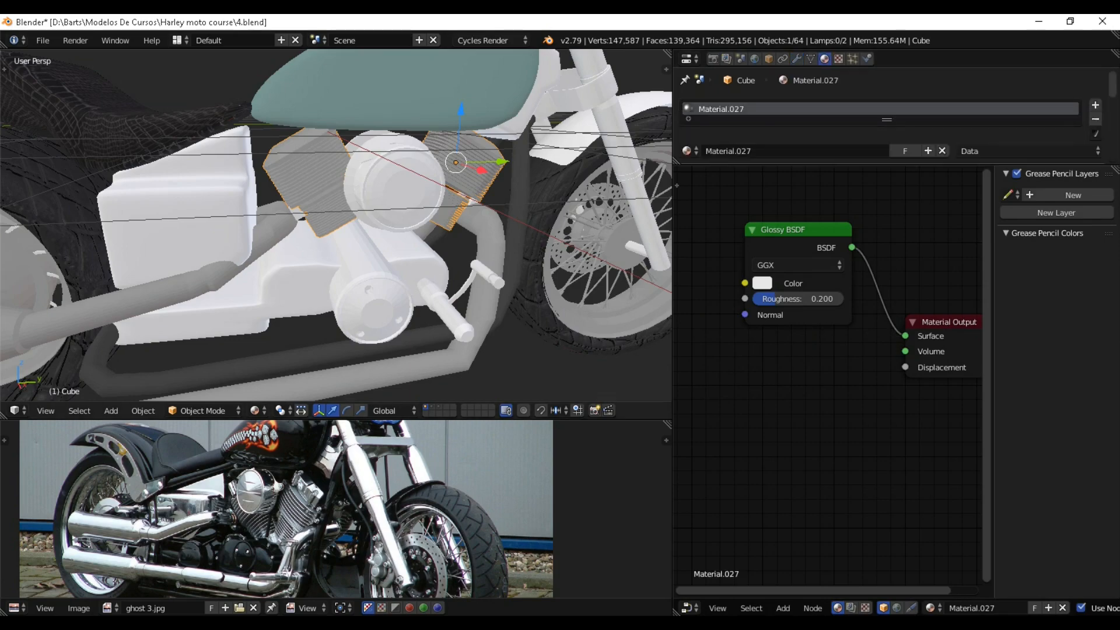
pyautogui.scroll(-3, 374, 233)
pyautogui.moveTo(373, 233); pyautogui.dragTo(53, 240, button='middle')
pyautogui.moveTo(335, 239)
pyautogui.mouseDown(button='middle')
pyautogui.moveTo(265, 192)
pyautogui.moveTo(298, 228)
pyautogui.moveTo(327, 233)
pyautogui.mouseUp(button='middle')
pyautogui.hotkey('ctrl', 's')
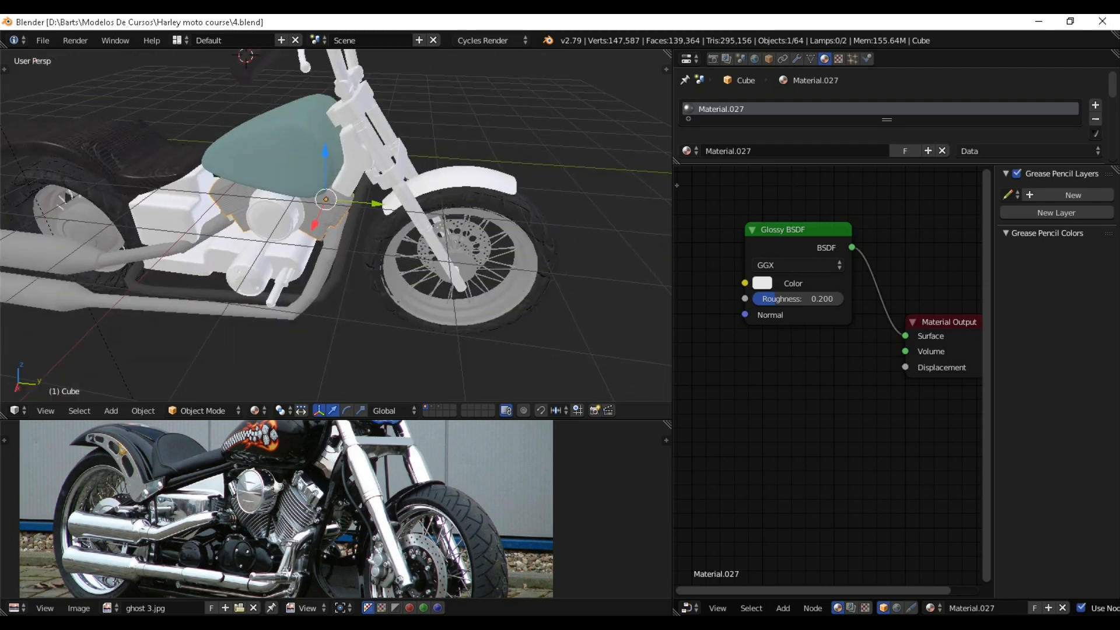
# Create a new material for the front fork tubes and delete its Diffuse BSDF, keeping the Material Output.
pyautogui.rightClick(429, 234)
pyautogui.moveTo(429, 234); pyautogui.dragTo(388, 238, button='middle')
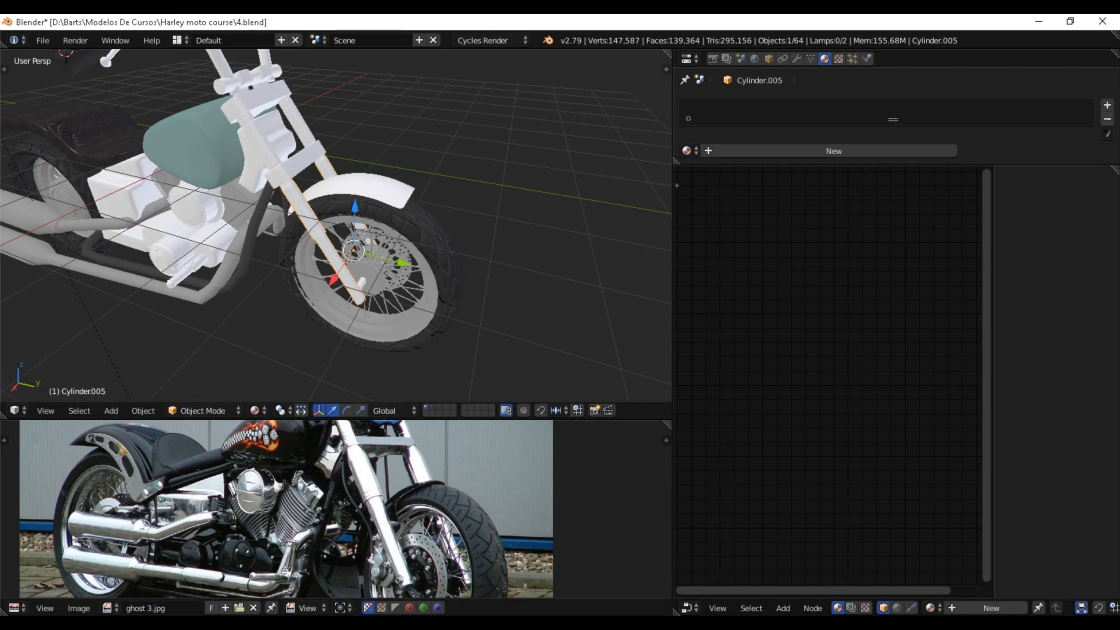
pyautogui.click(991, 607)
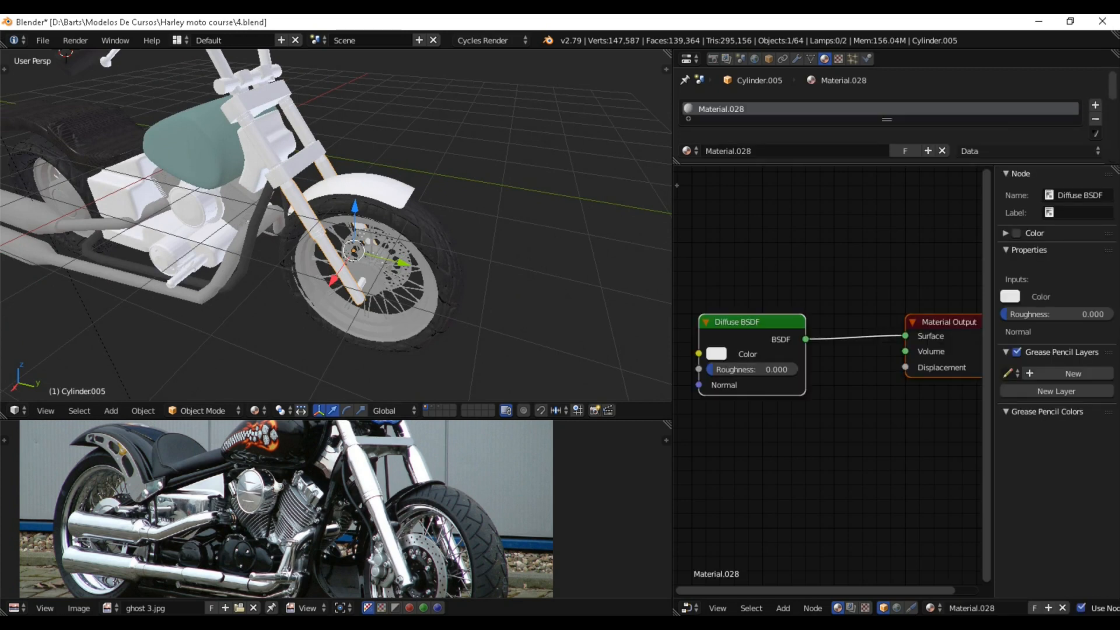
pyautogui.press('Delete')
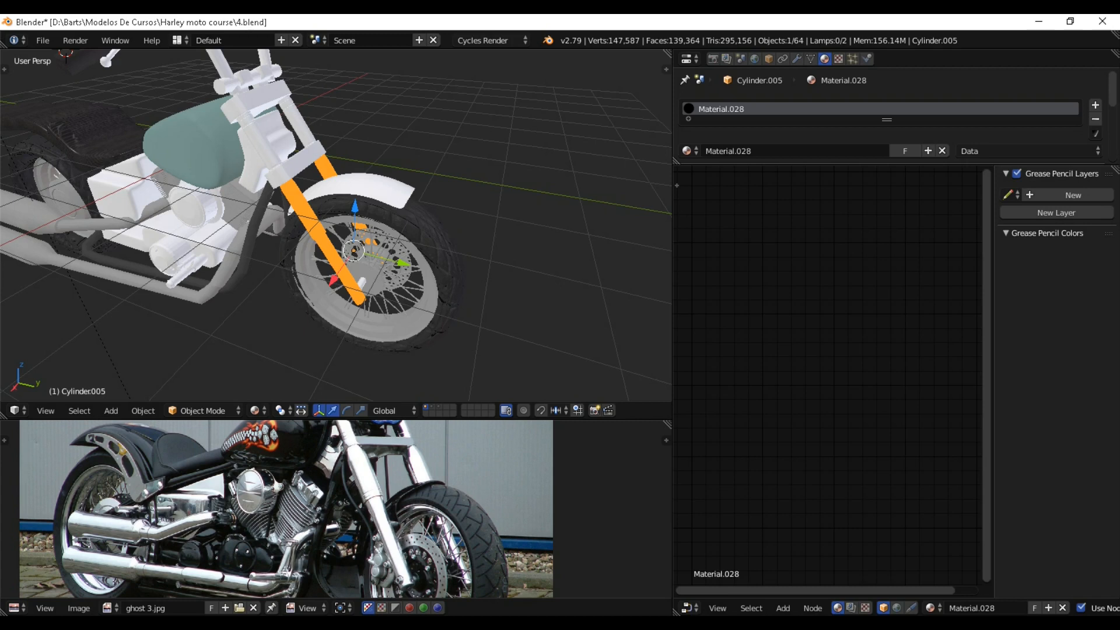
pyautogui.hotkey('ctrl', 'z')
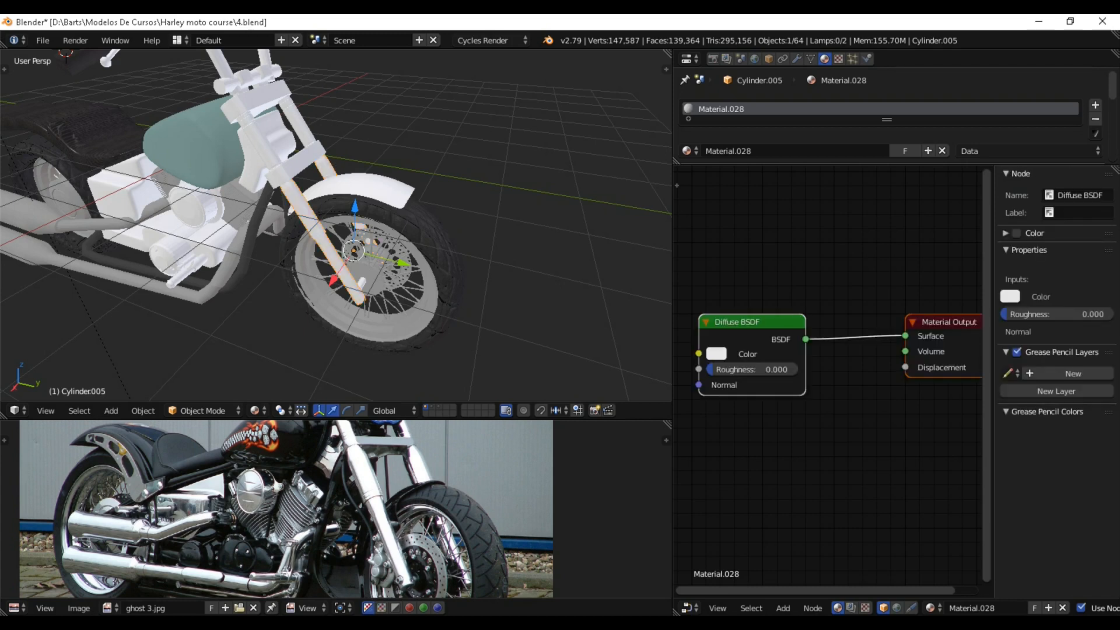
pyautogui.press('Delete')
# Add a Glossy BSDF to the fork tube material and connect it to the Material Output's Surface.
pyautogui.hotkey('shift', 'a')
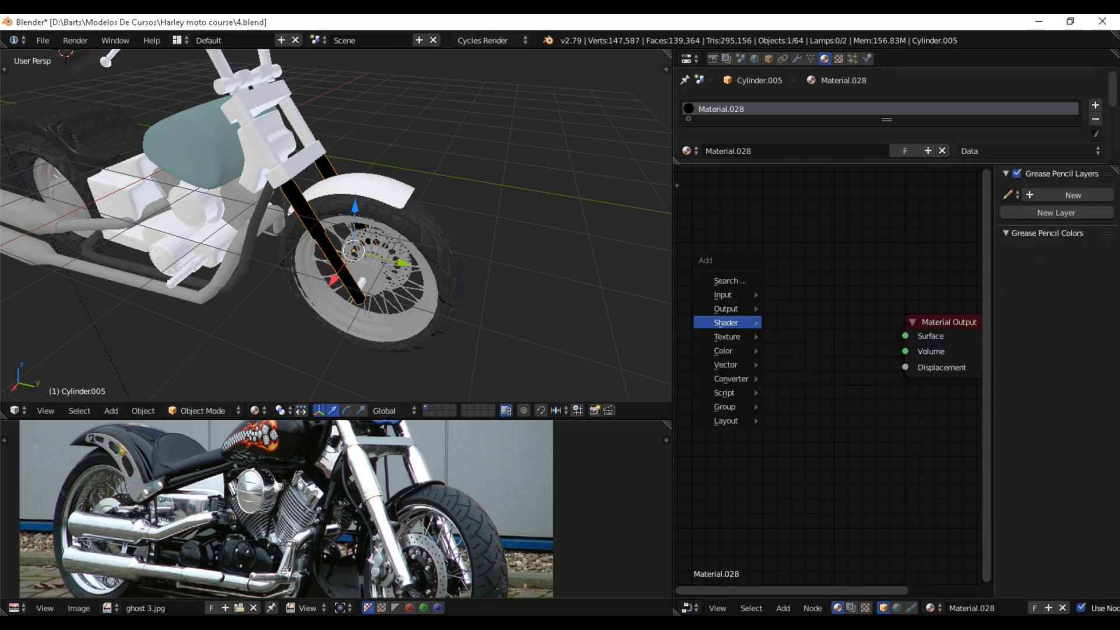
pyautogui.moveTo(726, 322)
pyautogui.click(806, 414)
pyautogui.click(700, 303)
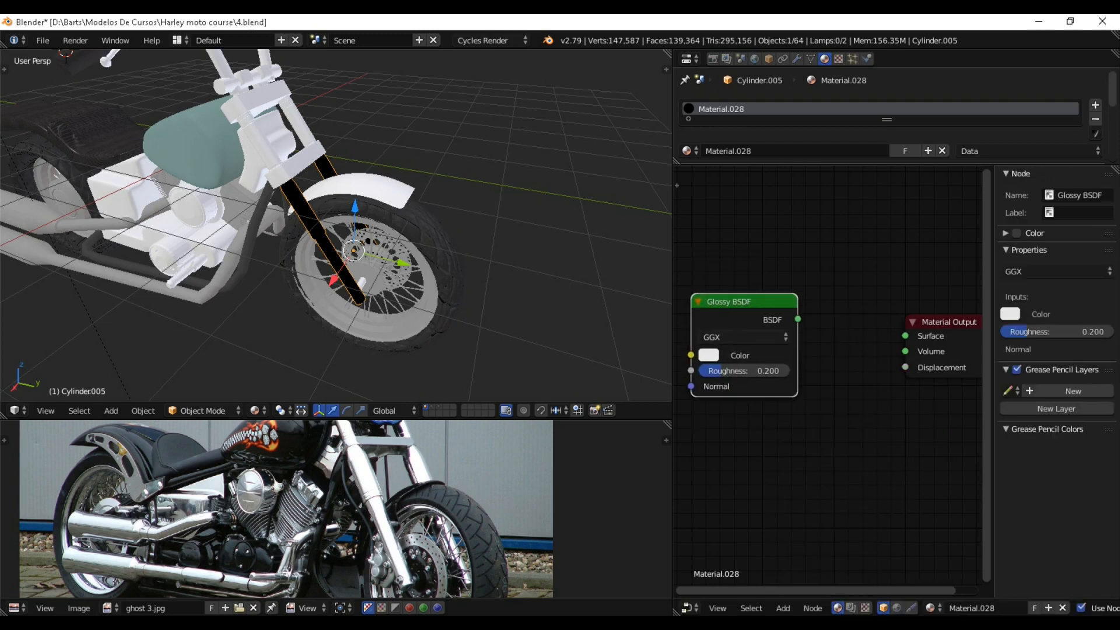
pyautogui.moveTo(798, 319); pyautogui.dragTo(904, 335)
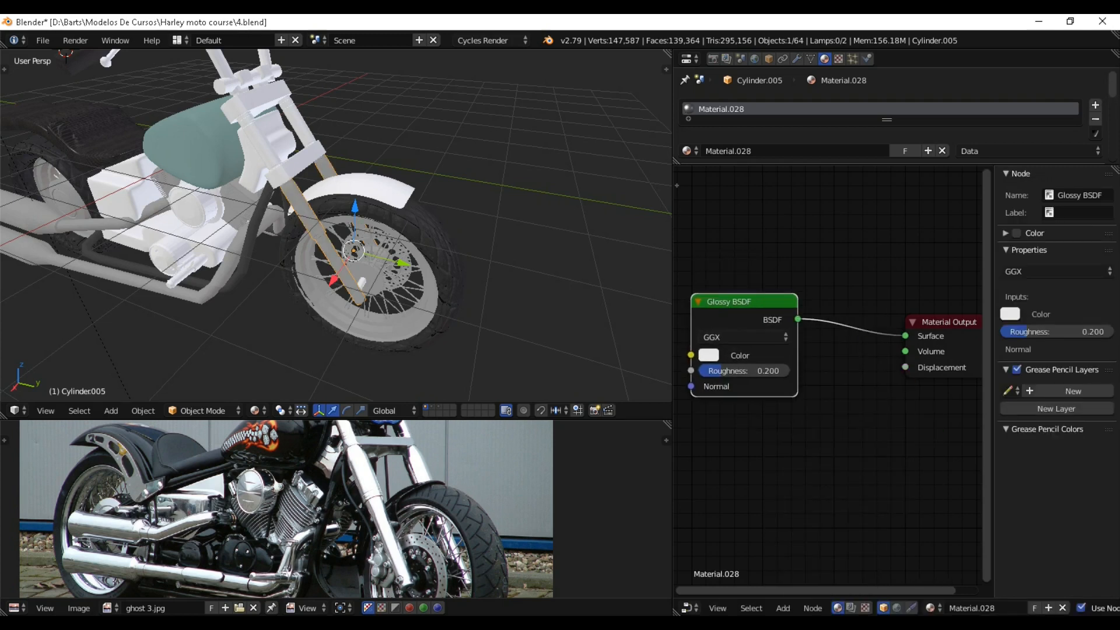
# Give the lower fork clamp plate a new material with a Glossy BSDF in place of the Diffuse BSDF, connected to Surface.
pyautogui.rightClick(300, 166)
pyautogui.click(986, 608)
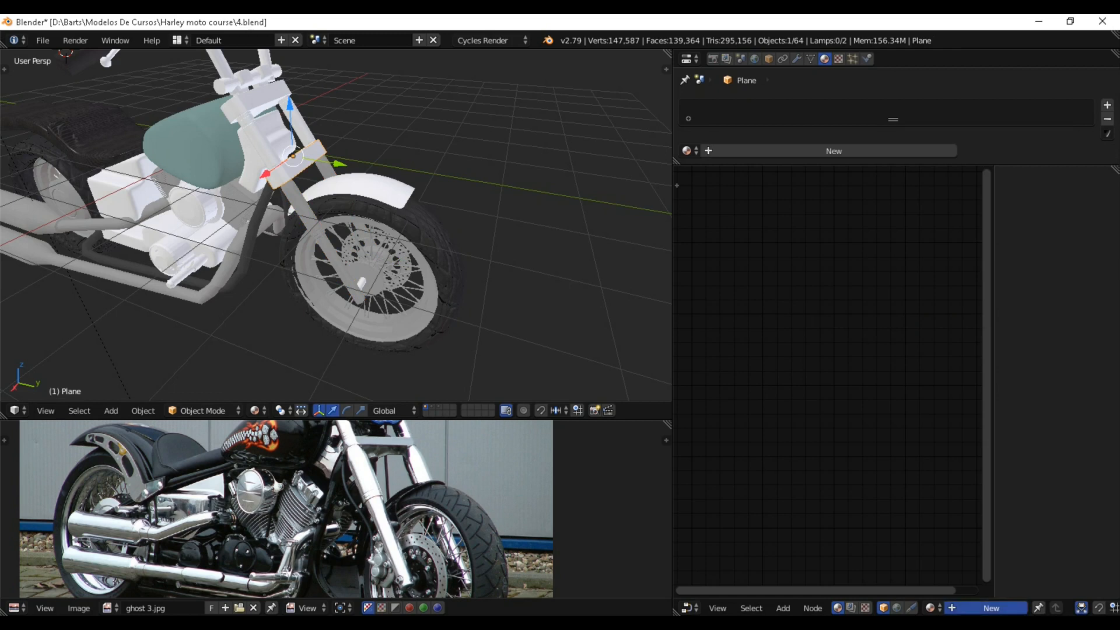
pyautogui.press('x')
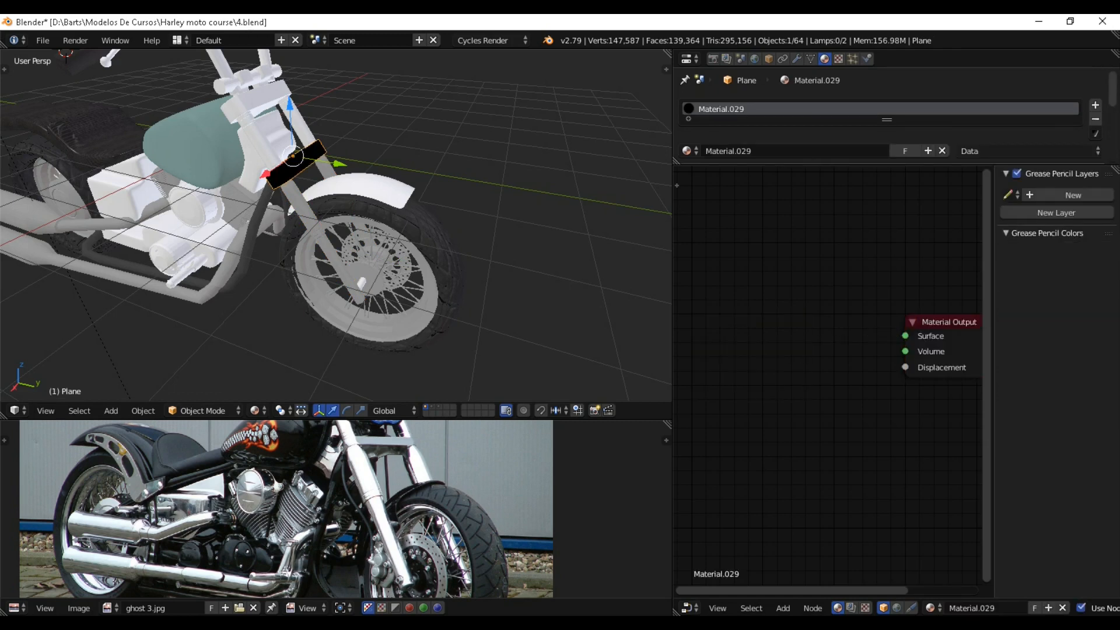
pyautogui.hotkey('shift', 'a')
pyautogui.moveTo(711, 330)
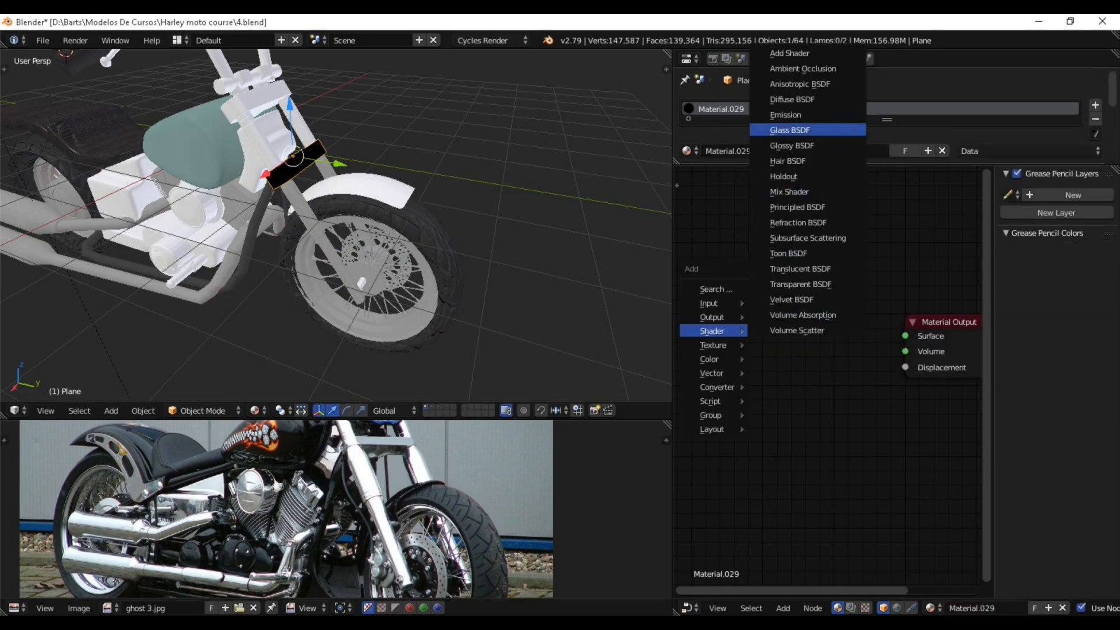
pyautogui.click(791, 145)
pyautogui.click(768, 327)
pyautogui.moveTo(822, 319); pyautogui.dragTo(907, 336)
# Replace the front fender material's Diffuse BSDF with a Glossy BSDF connected to Surface and tint it pale teal.
pyautogui.moveTo(349, 175); pyautogui.dragTo(400, 229, button='middle')
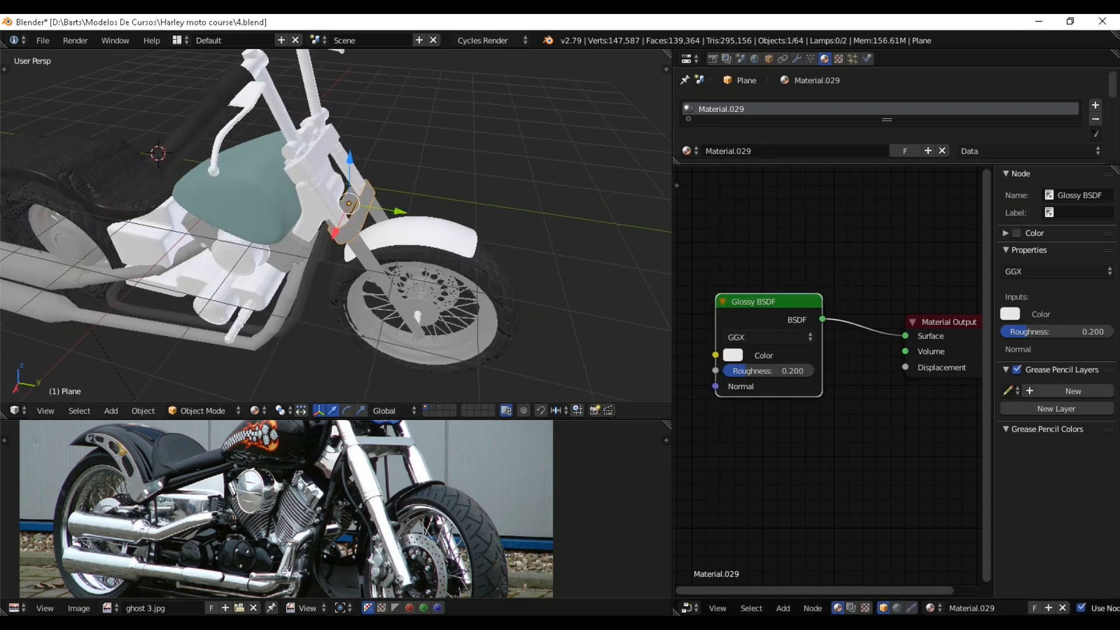
pyautogui.rightClick(420, 233)
pyautogui.hotkey('shift', 'a')
pyautogui.moveTo(761, 405)
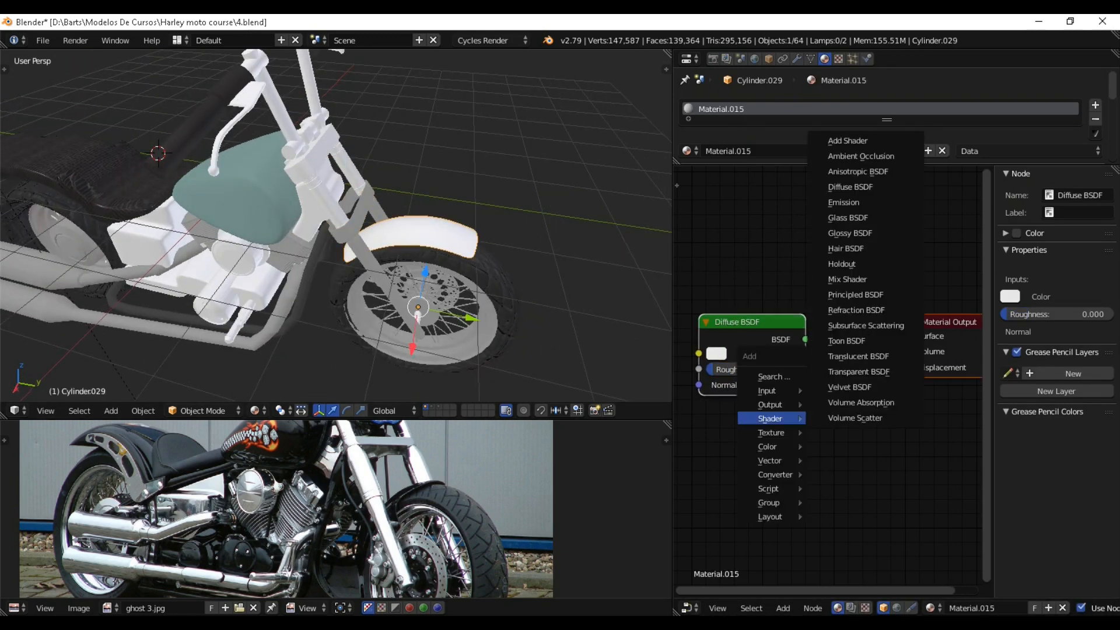
pyautogui.click(852, 249)
pyautogui.click(788, 224)
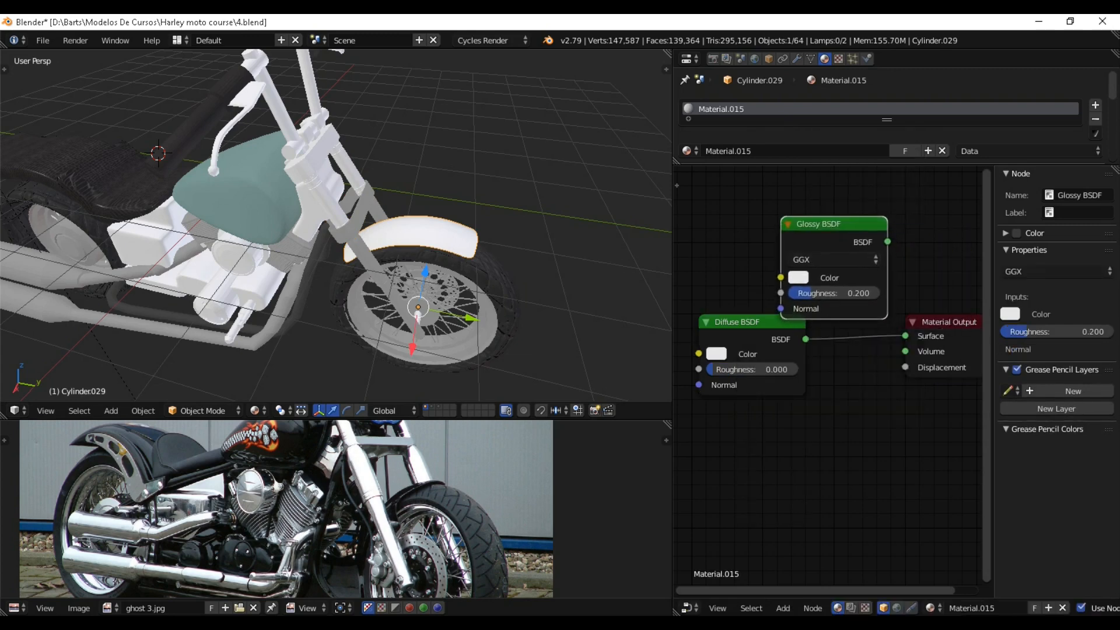
pyautogui.click(752, 324)
pyautogui.press('x')
pyautogui.moveTo(887, 242); pyautogui.dragTo(905, 336)
pyautogui.moveTo(834, 224); pyautogui.dragTo(798, 278)
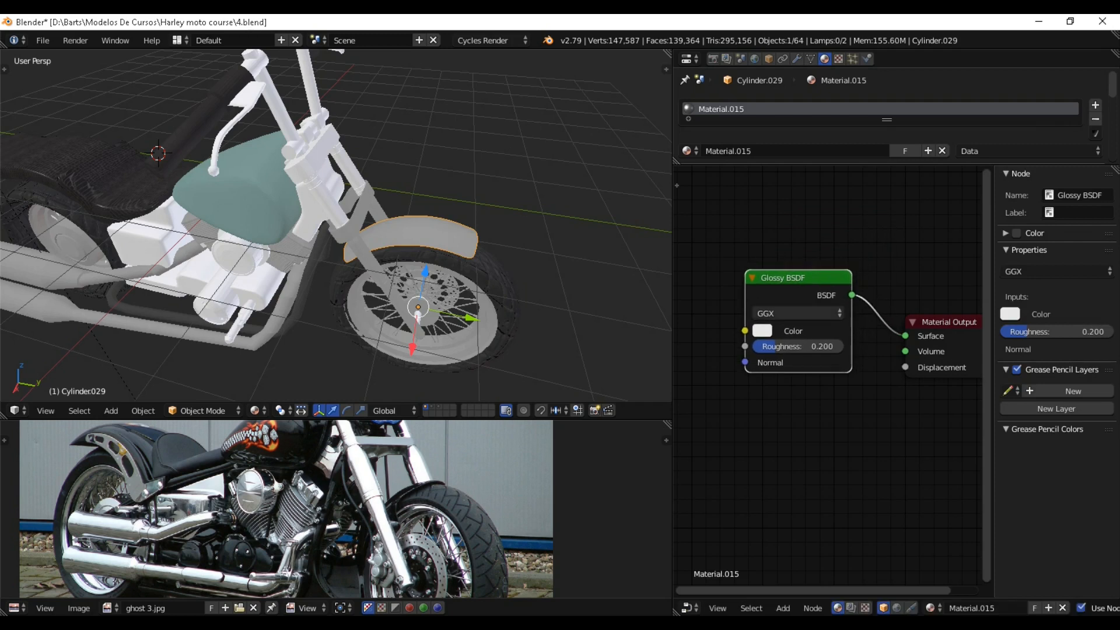
pyautogui.click(762, 330)
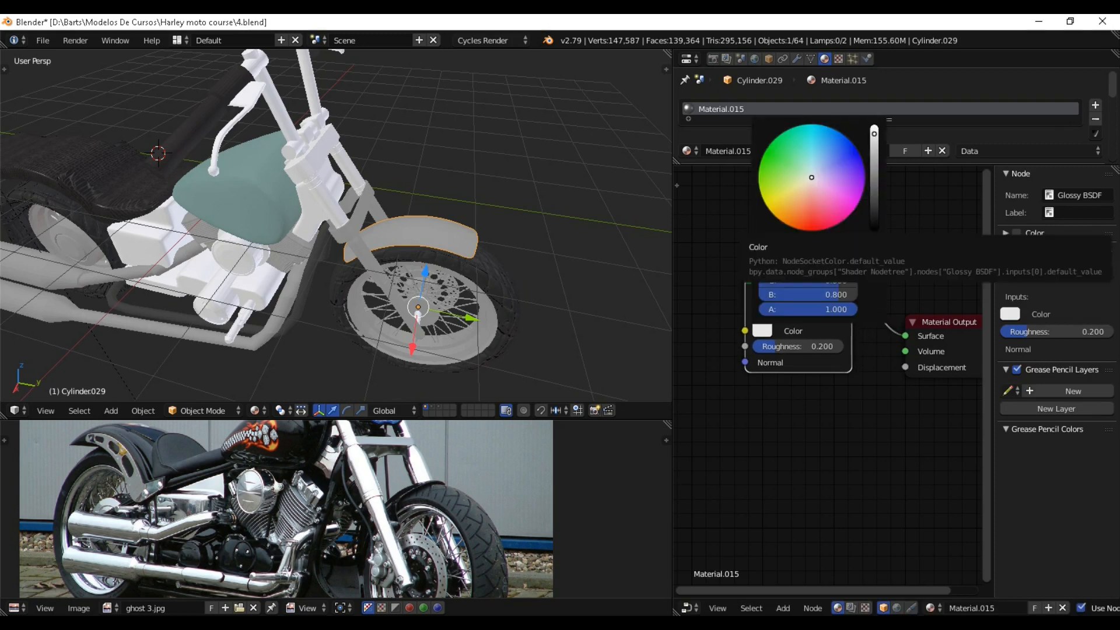
pyautogui.moveTo(811, 177); pyautogui.dragTo(809, 170)
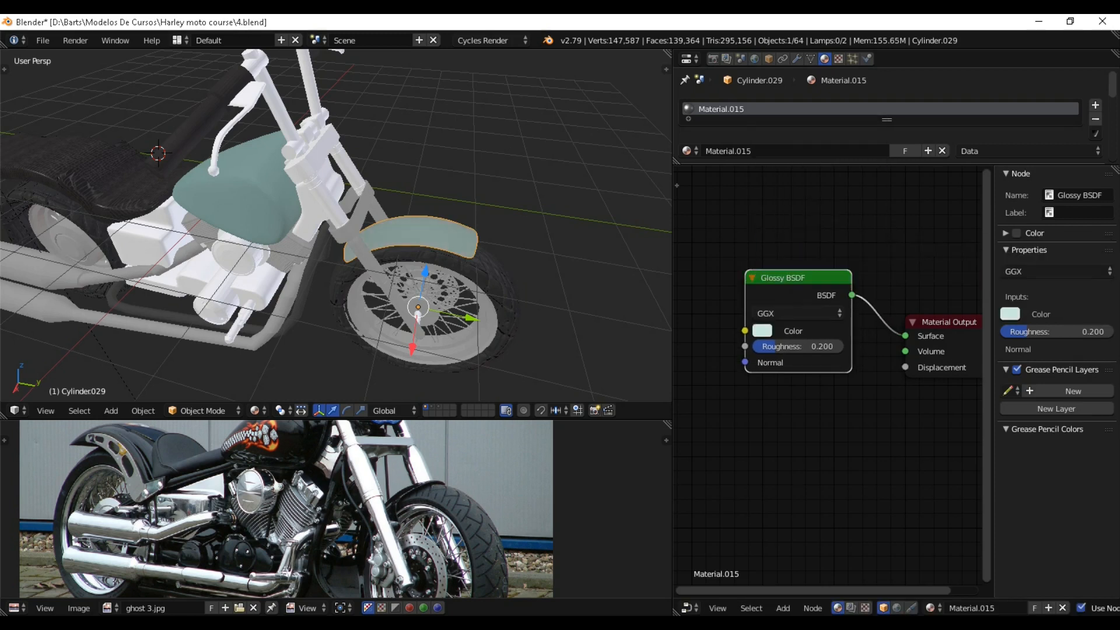
# Create a new material for the side cover below the seat and delete its Diffuse BSDF.
pyautogui.moveTo(373, 245); pyautogui.dragTo(425, 219, button='middle')
pyautogui.scroll(-3, 335, 226)
pyautogui.scroll(4, 336, 225)
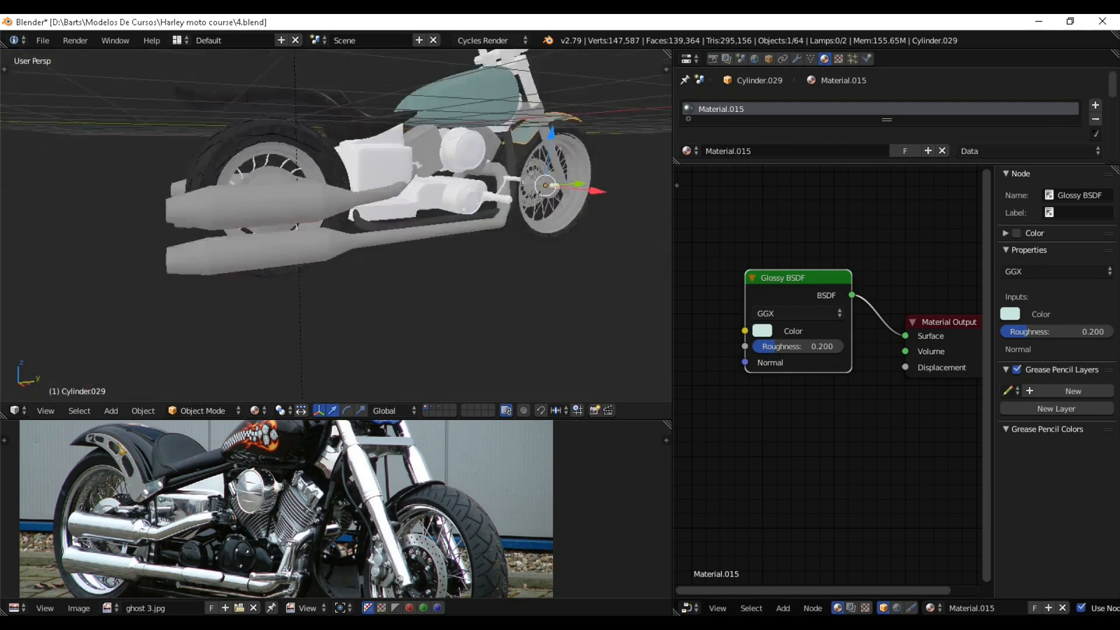
pyautogui.keyDown('shift'); pyautogui.moveTo(374, 175); pyautogui.dragTo(291, 280, button='middle'); pyautogui.keyUp('shift')
pyautogui.rightClick(316, 265)
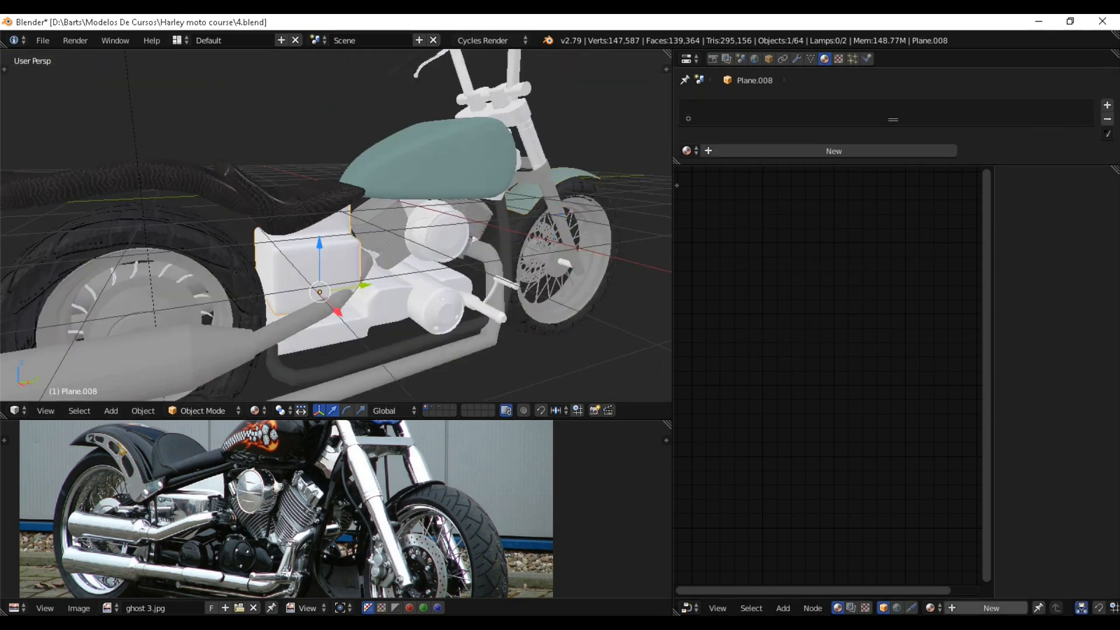
pyautogui.click(991, 607)
pyautogui.click(752, 324)
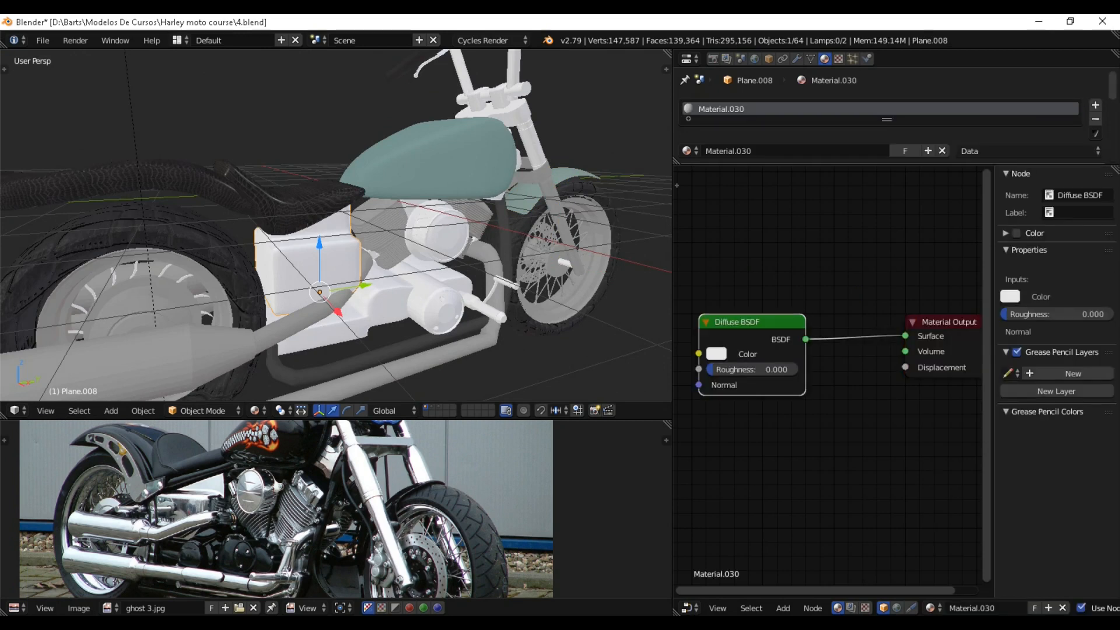
pyautogui.press('x')
# Add a Glossy BSDF to the side cover's material and connect it to the Material Output's Surface.
pyautogui.hotkey('shift', 'a')
pyautogui.moveTo(725, 327)
pyautogui.click(825, 142)
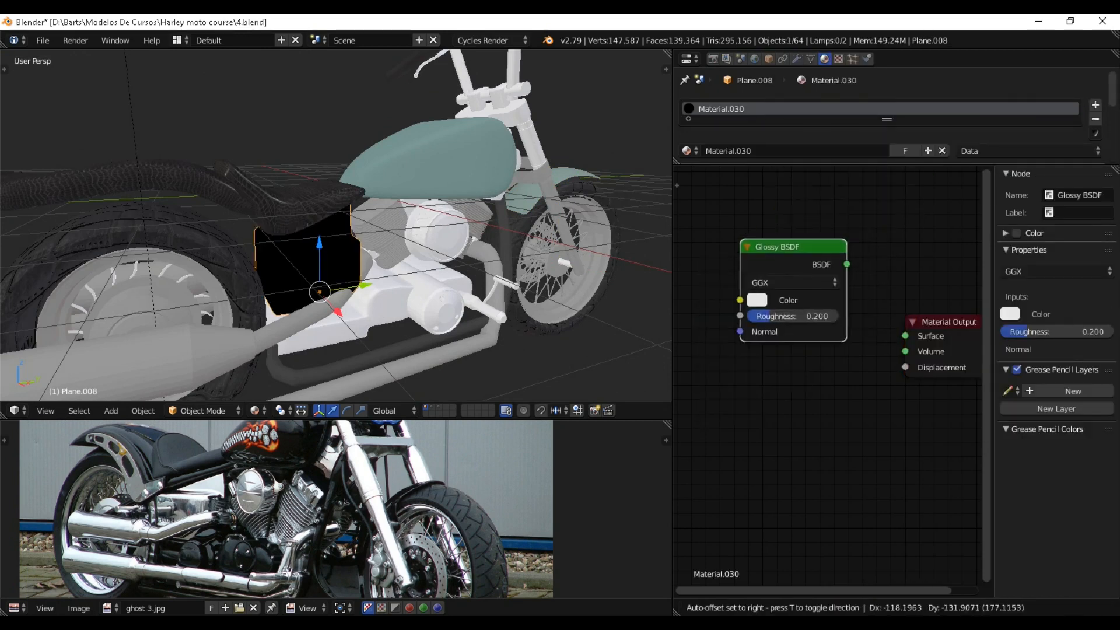
pyautogui.click(693, 286)
pyautogui.moveTo(799, 314); pyautogui.dragTo(905, 336)
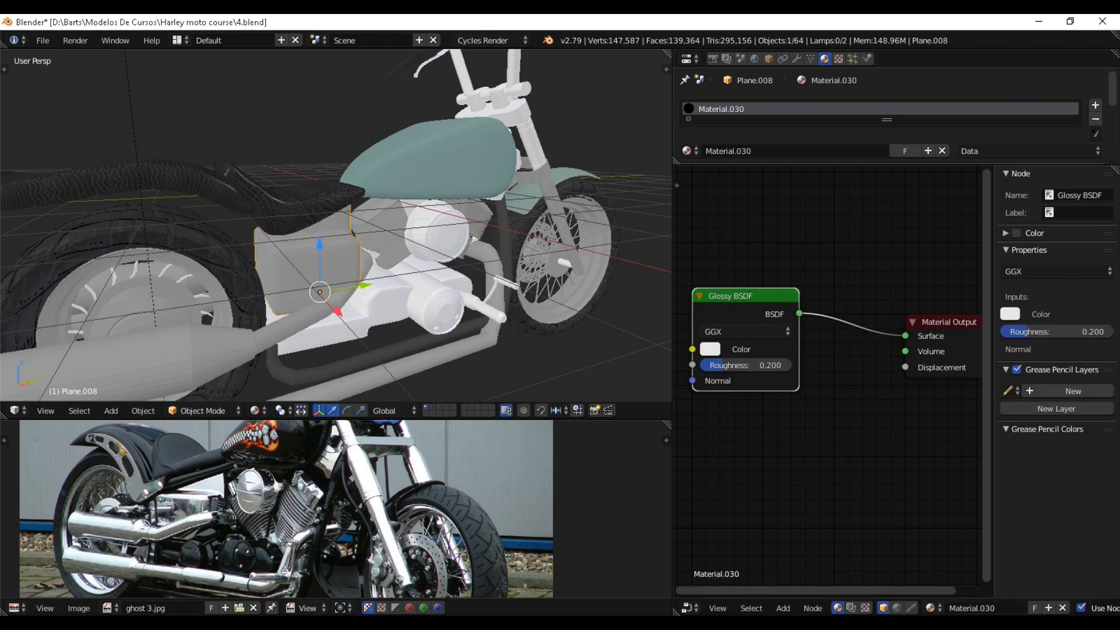
# Create a new material for the long lower engine casing and delete its Diffuse BSDF.
pyautogui.moveTo(466, 280); pyautogui.dragTo(417, 239, button='middle')
pyautogui.rightClick(334, 215)
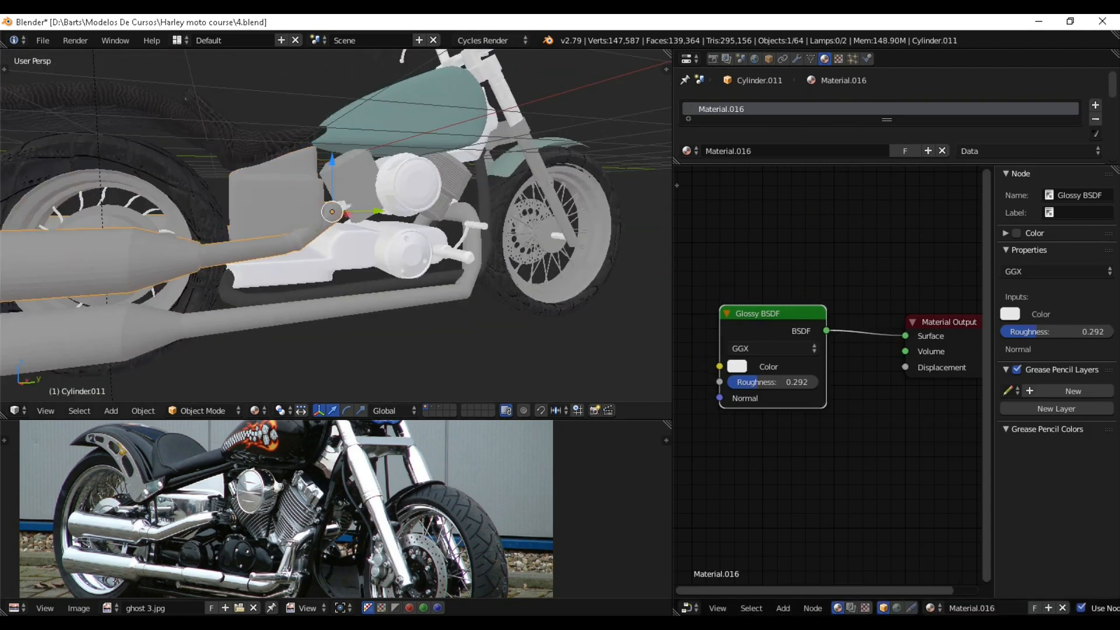
pyautogui.rightClick(355, 248)
pyautogui.click(991, 608)
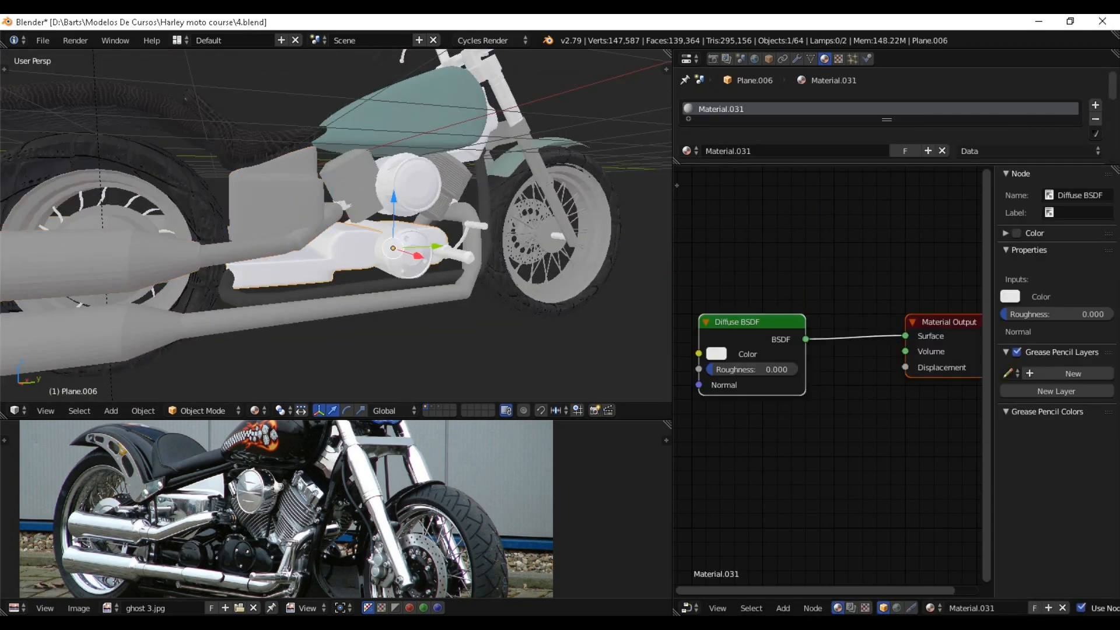
pyautogui.click(761, 322)
pyautogui.press('x')
# Add a Glossy BSDF to the lower engine casing's material and connect it to the Material Output's Surface.
pyautogui.hotkey('shift', 'a')
pyautogui.moveTo(724, 329)
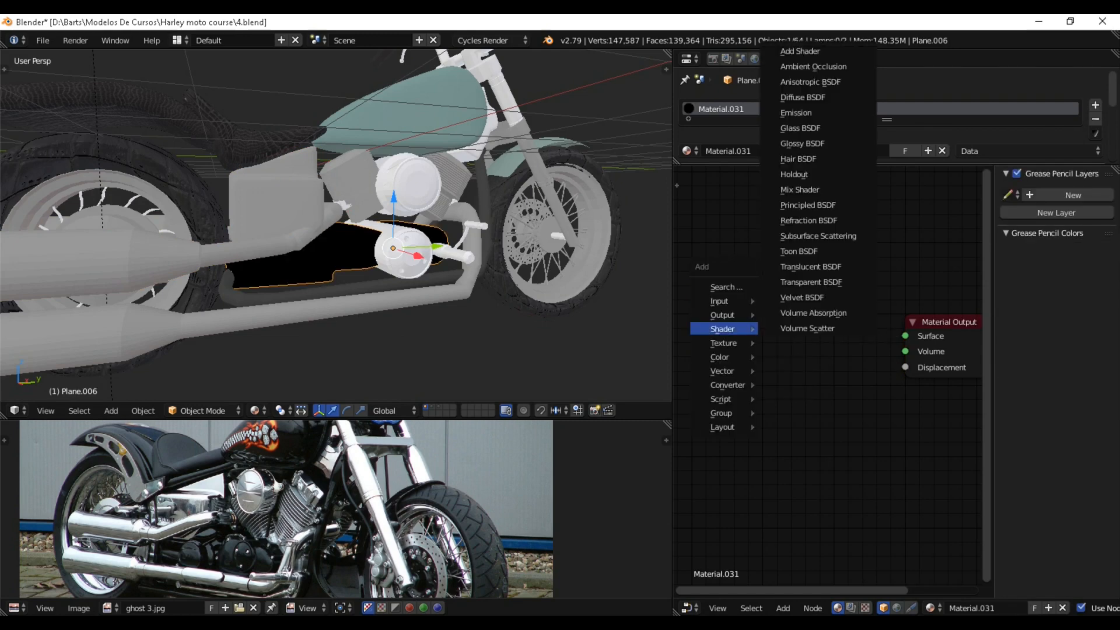
pyautogui.click(804, 143)
pyautogui.click(707, 300)
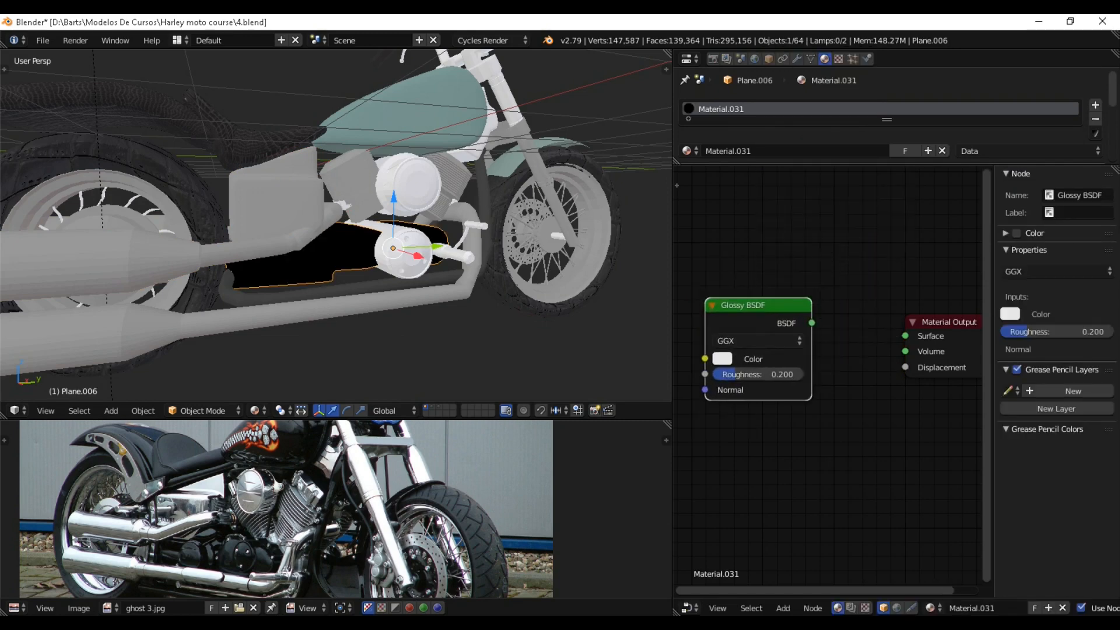
pyautogui.moveTo(811, 322); pyautogui.dragTo(905, 336)
# Enable nodes for the lower round engine cover's material and replace its Diffuse BSDF with a Glossy BSDF connected to Surface.
pyautogui.moveTo(461, 280); pyautogui.dragTo(424, 285, button='middle')
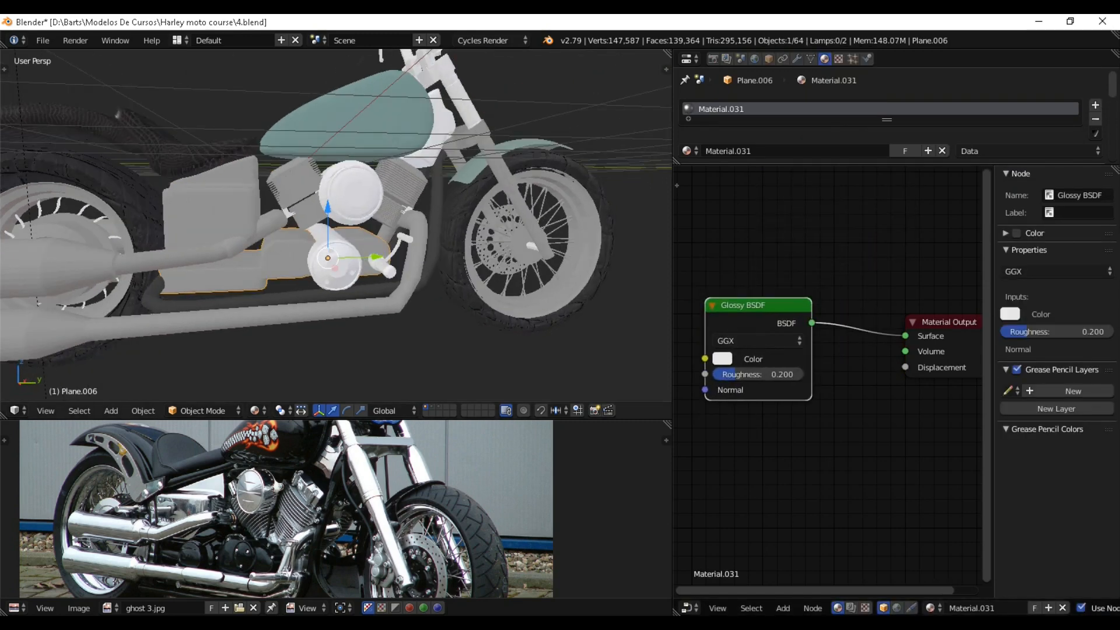
pyautogui.rightClick(336, 270)
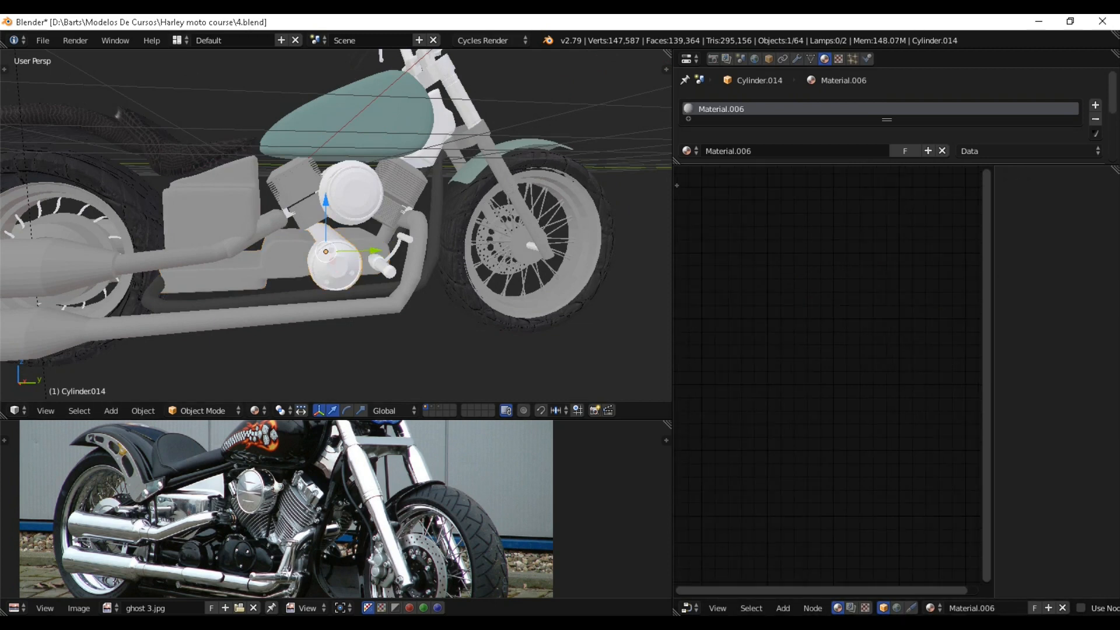
pyautogui.scroll(-4, 886, 116)
pyautogui.click(962, 142)
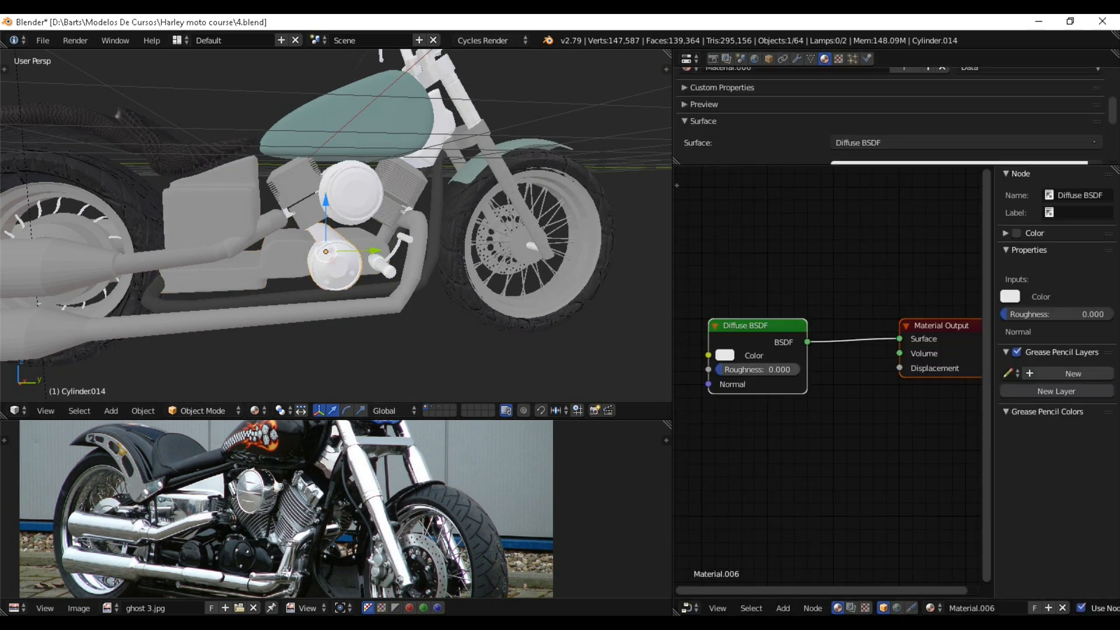
pyautogui.hotkey('shift', 'a')
pyautogui.click(863, 182)
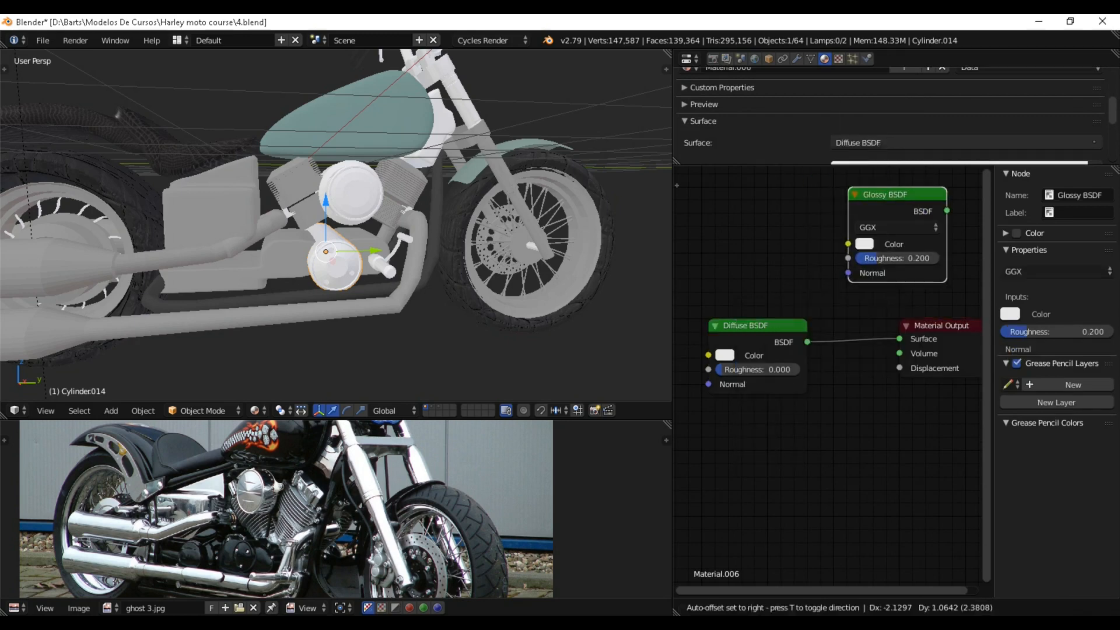
pyautogui.click(750, 229)
pyautogui.moveTo(848, 252); pyautogui.dragTo(898, 338)
pyautogui.click(758, 341)
pyautogui.press('x')
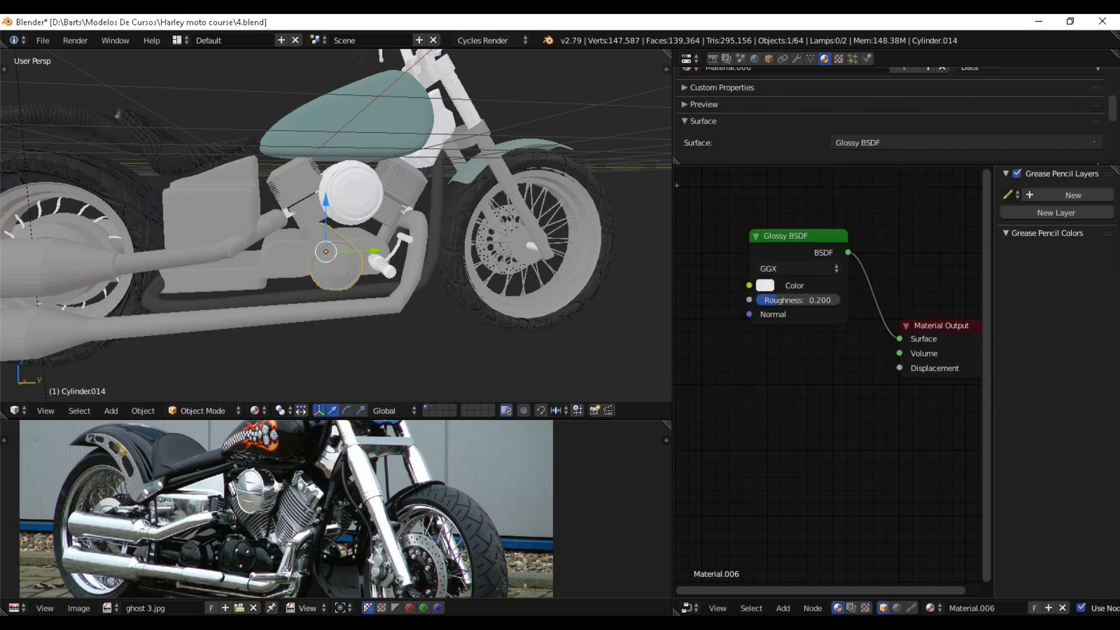
# Replace the Diffuse BSDF in the foot peg's material with a Glossy BSDF connected to the Material Output's Surface.
pyautogui.moveTo(396, 146); pyautogui.dragTo(390, 181, button='middle')
pyautogui.scroll(3, 391, 181)
pyautogui.keyDown('shift'); pyautogui.moveTo(338, 280); pyautogui.dragTo(420, 161, button='middle'); pyautogui.keyUp('shift')
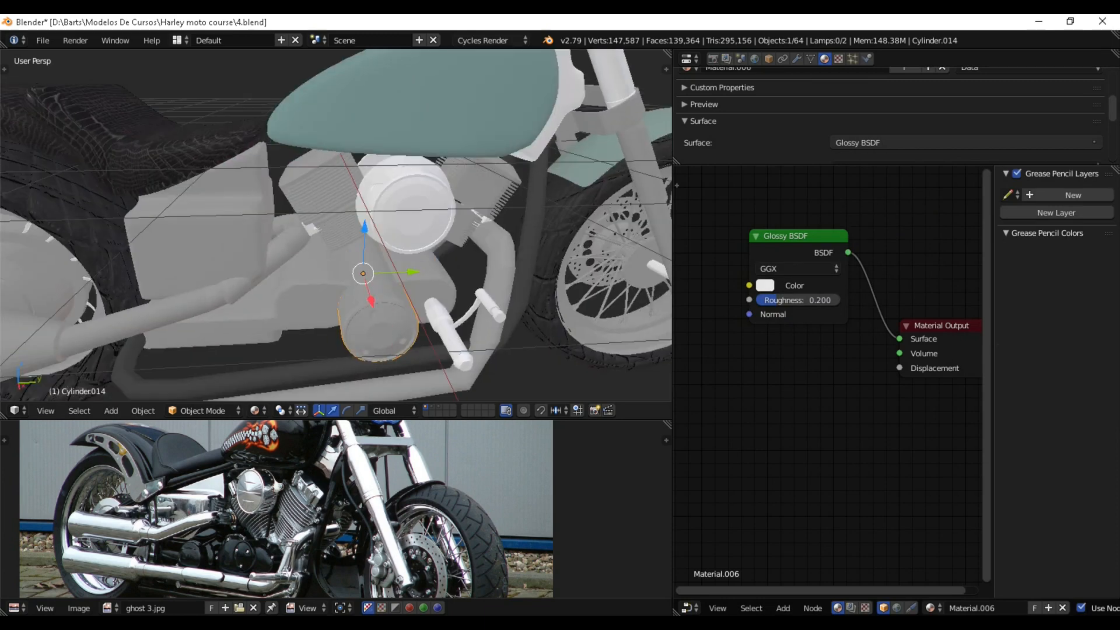
pyautogui.rightClick(451, 338)
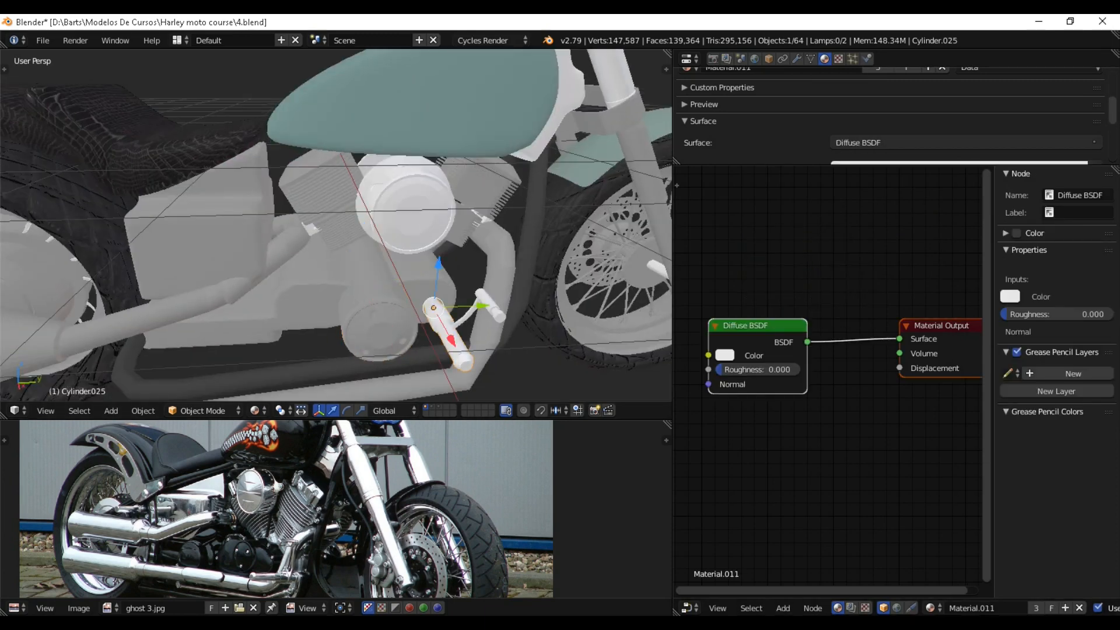
pyautogui.hotkey('shift', 'a')
pyautogui.moveTo(732, 373)
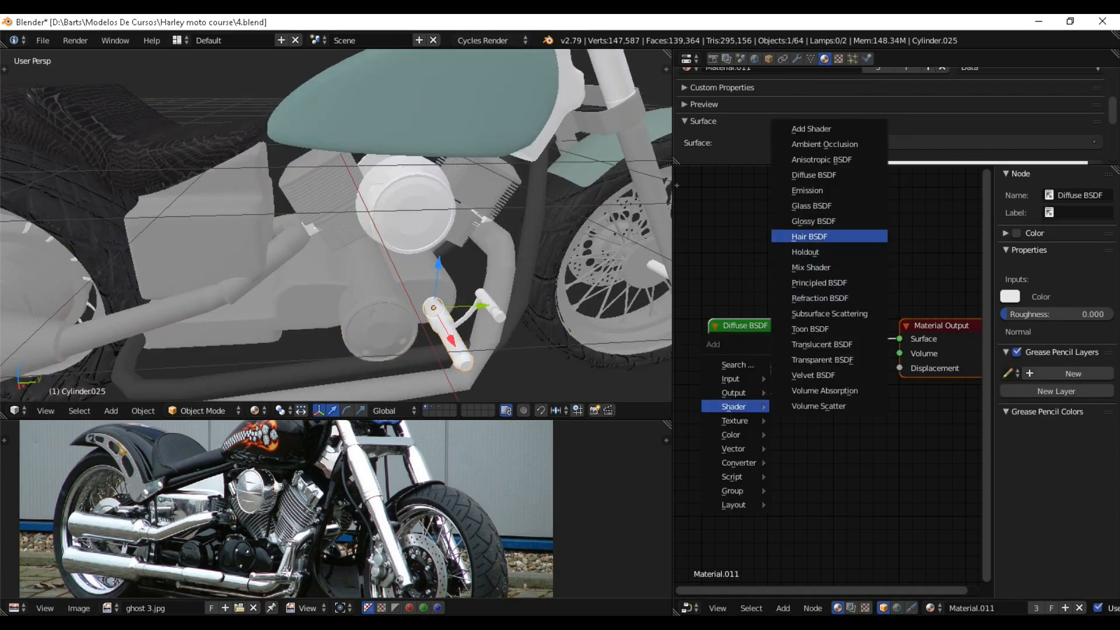
pyautogui.click(816, 220)
pyautogui.click(730, 223)
pyautogui.moveTo(828, 246); pyautogui.dragTo(899, 338)
pyautogui.click(759, 327)
pyautogui.press('x')
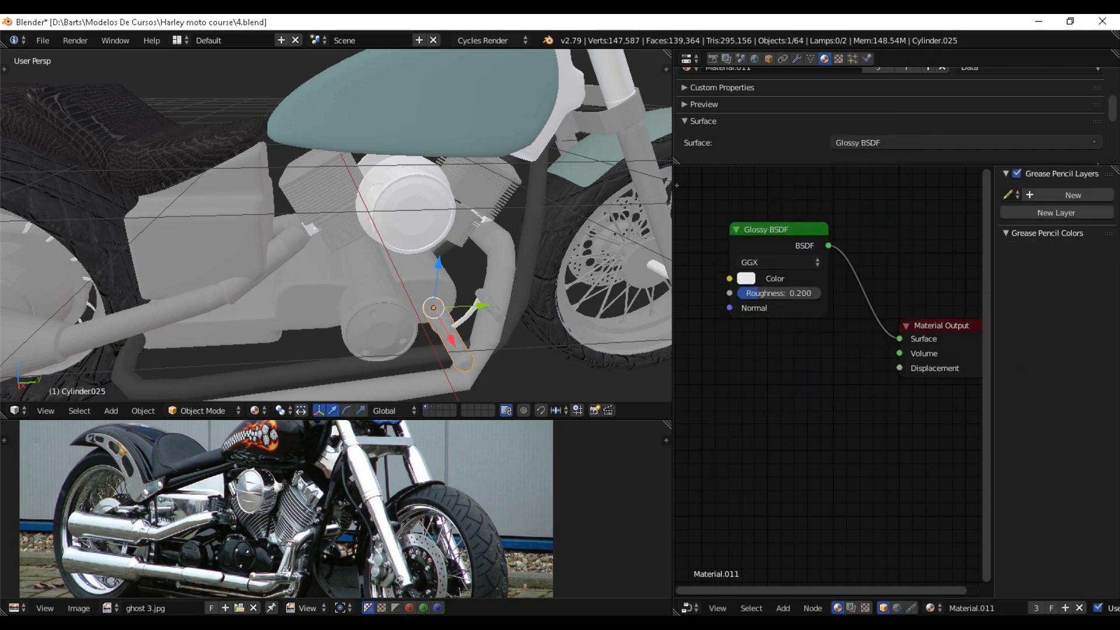
# Create a new material for the frame neck cover between the fuel tank and the fork.
pyautogui.scroll(-2, 373, 234)
pyautogui.moveTo(408, 233); pyautogui.dragTo(344, 231, button='middle')
pyautogui.scroll(2, 344, 231)
pyautogui.keyDown('shift'); pyautogui.moveTo(396, 140); pyautogui.dragTo(354, 219, button='middle'); pyautogui.keyUp('shift')
pyautogui.rightClick(400, 171)
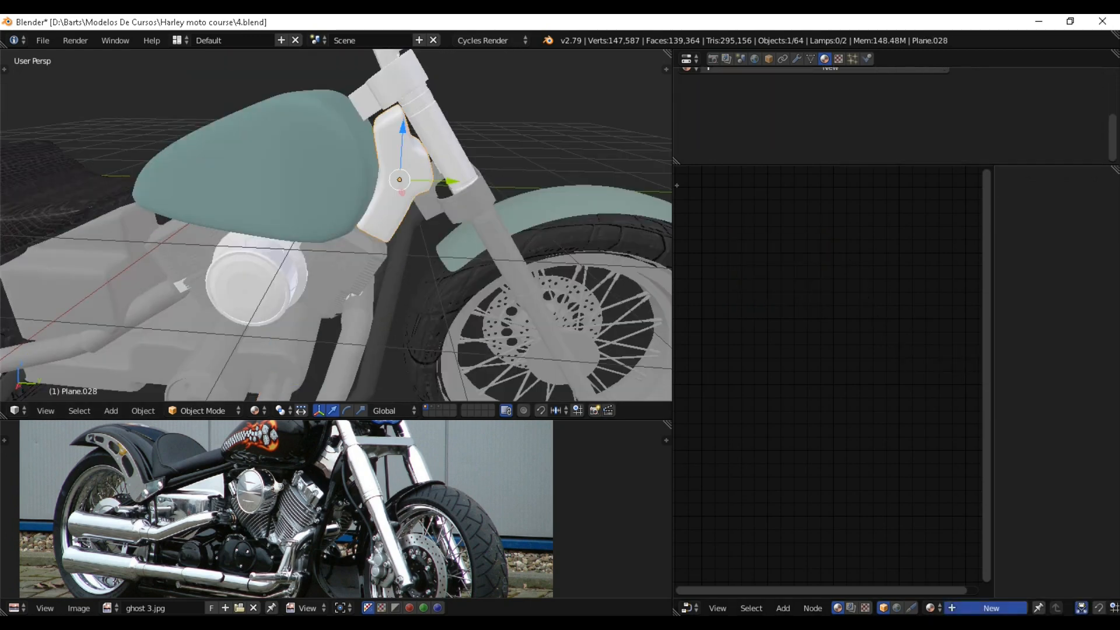
pyautogui.click(990, 608)
# Replace the neck cover material's Diffuse BSDF with a Glossy BSDF connected to Surface and place the node beside the Material Output.
pyautogui.hotkey('shift', 'a')
pyautogui.moveTo(810, 429)
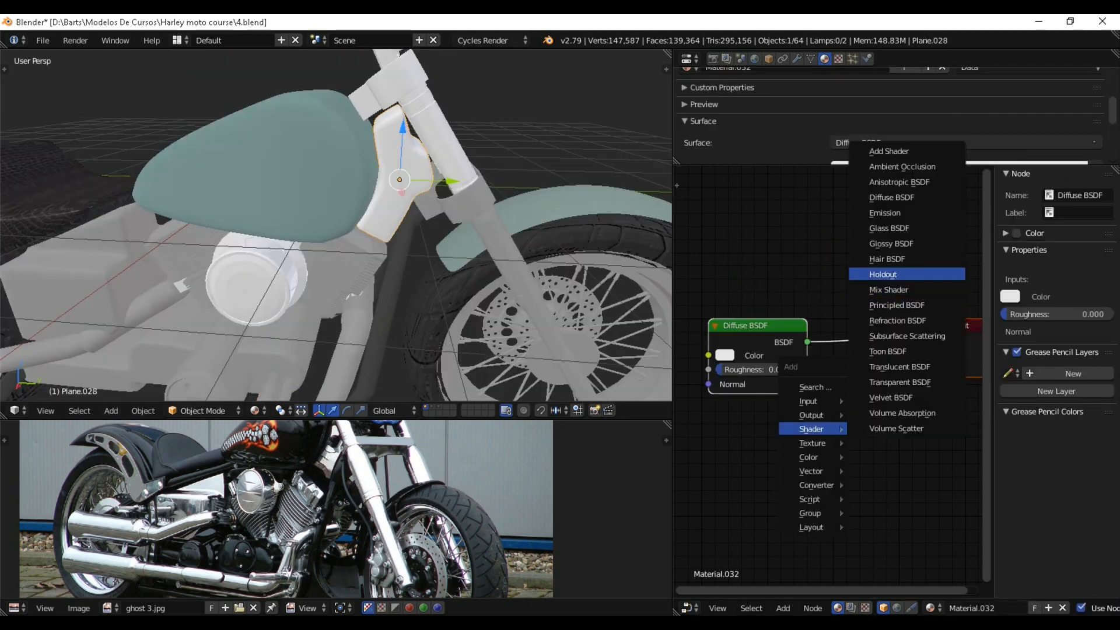
pyautogui.click(890, 243)
pyautogui.click(779, 225)
pyautogui.moveTo(871, 238); pyautogui.dragTo(899, 339)
pyautogui.click(763, 328)
pyautogui.press('x')
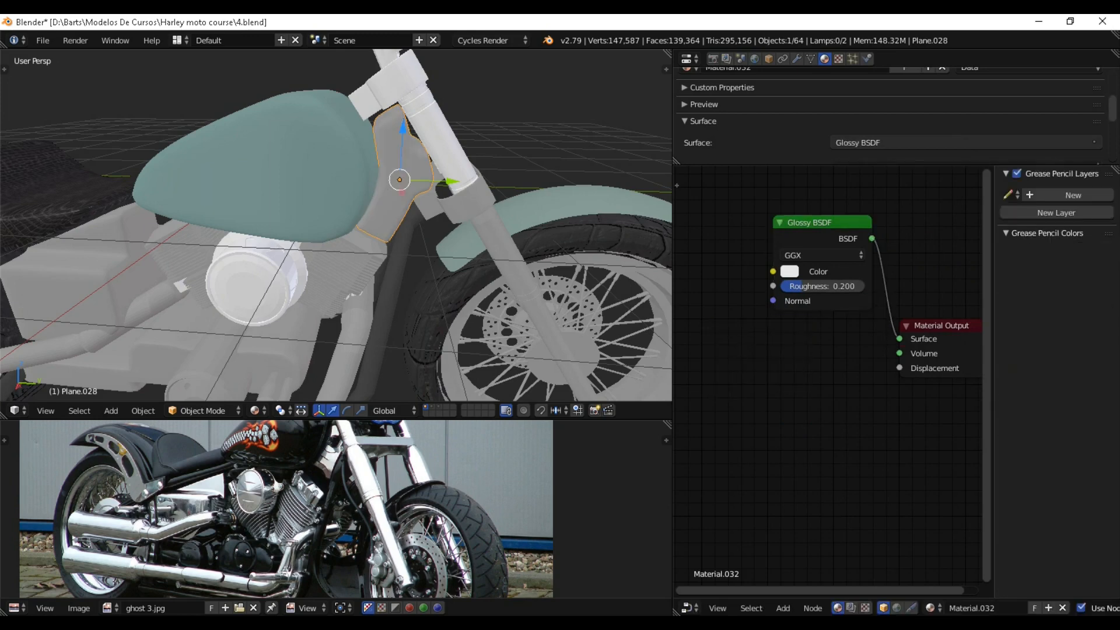
pyautogui.moveTo(807, 223); pyautogui.dragTo(776, 249)
# Create a new material for the large round engine cover below the fuel tank.
pyautogui.moveTo(350, 251); pyautogui.dragTo(403, 251, button='middle')
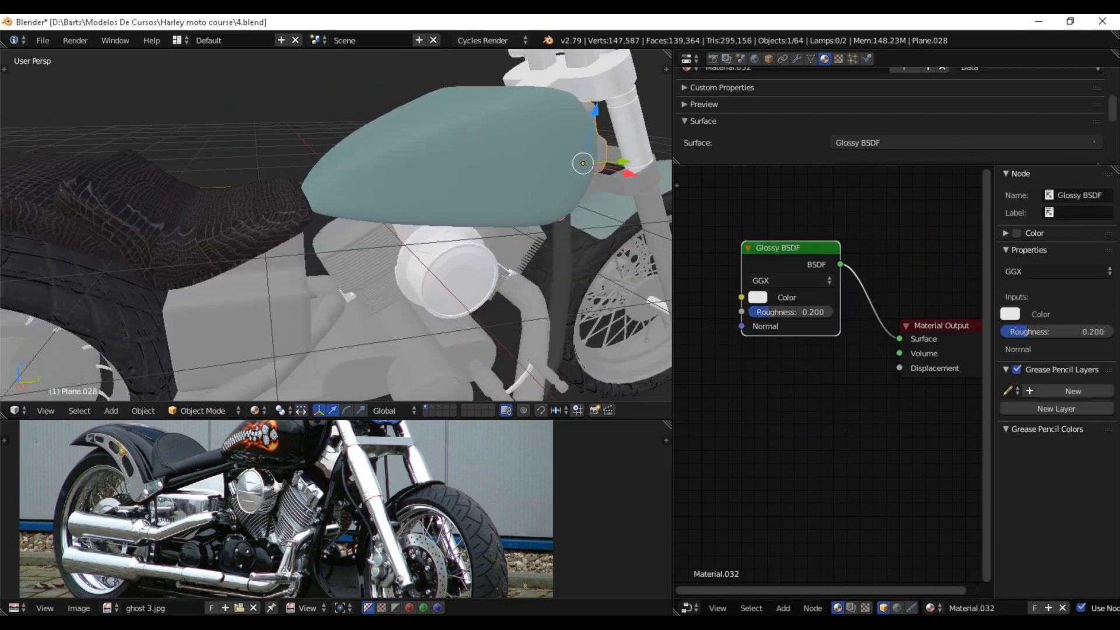
pyautogui.rightClick(367, 267)
pyautogui.rightClick(449, 280)
pyautogui.moveTo(449, 280); pyautogui.dragTo(419, 245, button='middle')
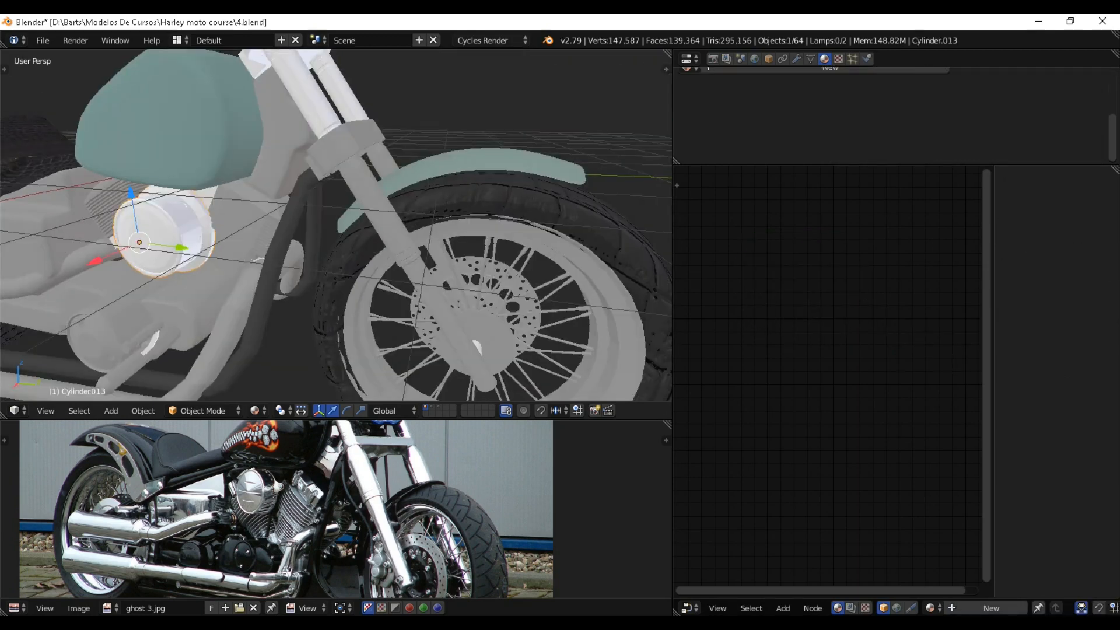
pyautogui.scroll(-2, 419, 245)
pyautogui.click(991, 608)
# Replace the large round engine cover material's Diffuse BSDF with a Glossy BSDF connected to Surface.
pyautogui.hotkey('shift', 'a')
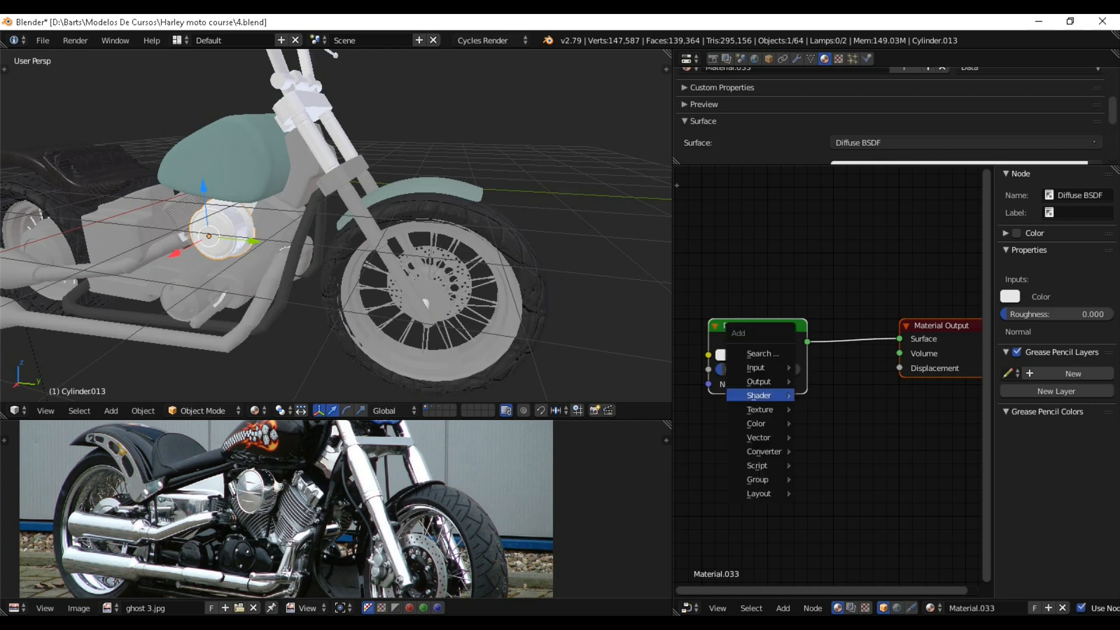
pyautogui.moveTo(758, 395)
pyautogui.click(838, 210)
pyautogui.click(712, 205)
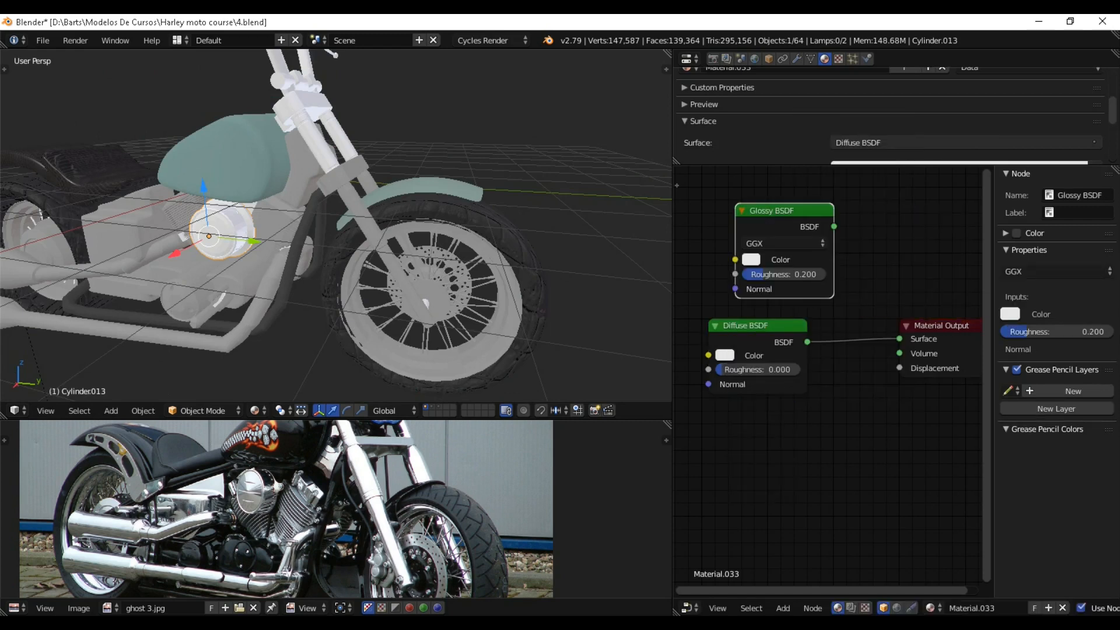
pyautogui.moveTo(834, 227); pyautogui.dragTo(899, 338)
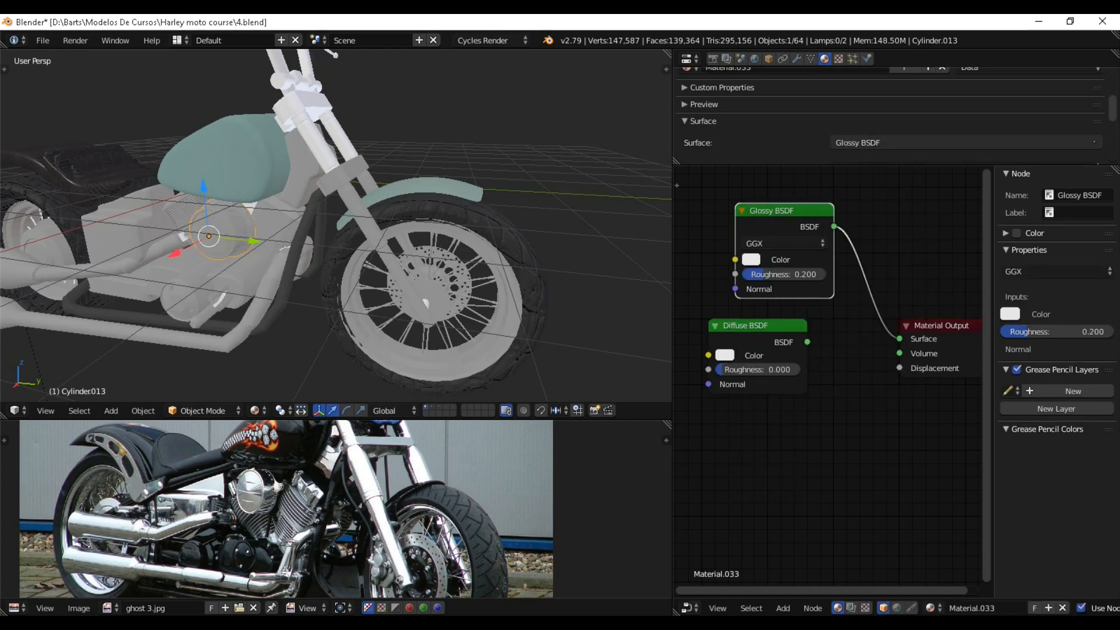
pyautogui.click(760, 327)
pyautogui.press('x')
# Join the handlebar base clamp, both upright risers and the fittings at their upper ends into one object.
pyautogui.scroll(-5, 336, 225)
pyautogui.moveTo(327, 215); pyautogui.dragTo(291, 219, button='middle')
pyautogui.scroll(4, 373, 274)
pyautogui.rightClick(267, 176)
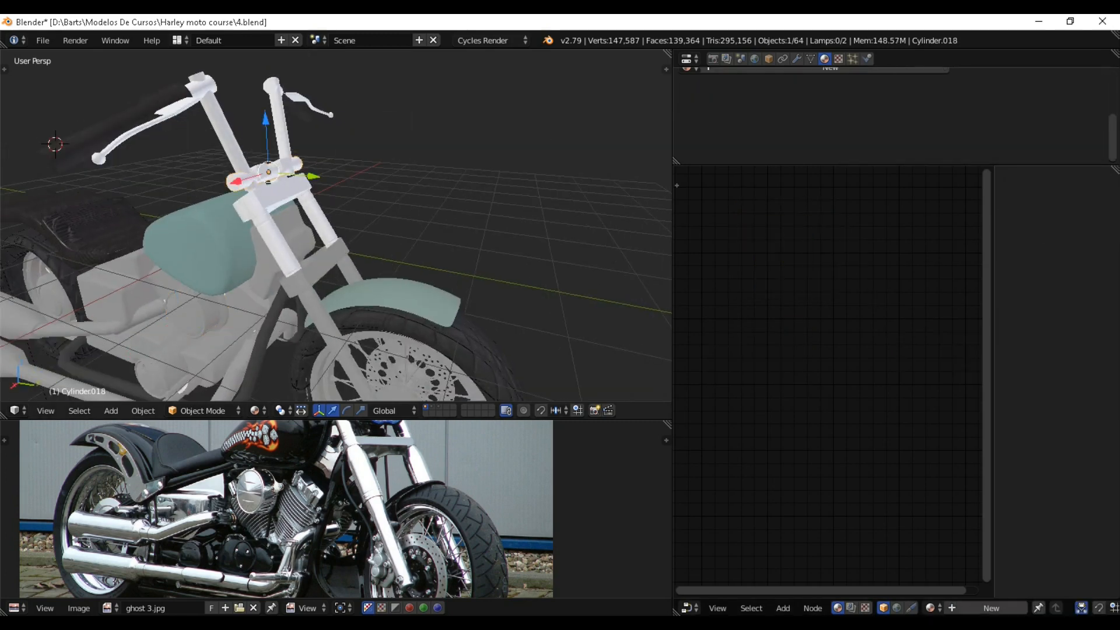
pyautogui.moveTo(271, 178); pyautogui.dragTo(303, 213, button='middle')
pyautogui.scroll(3, 330, 187)
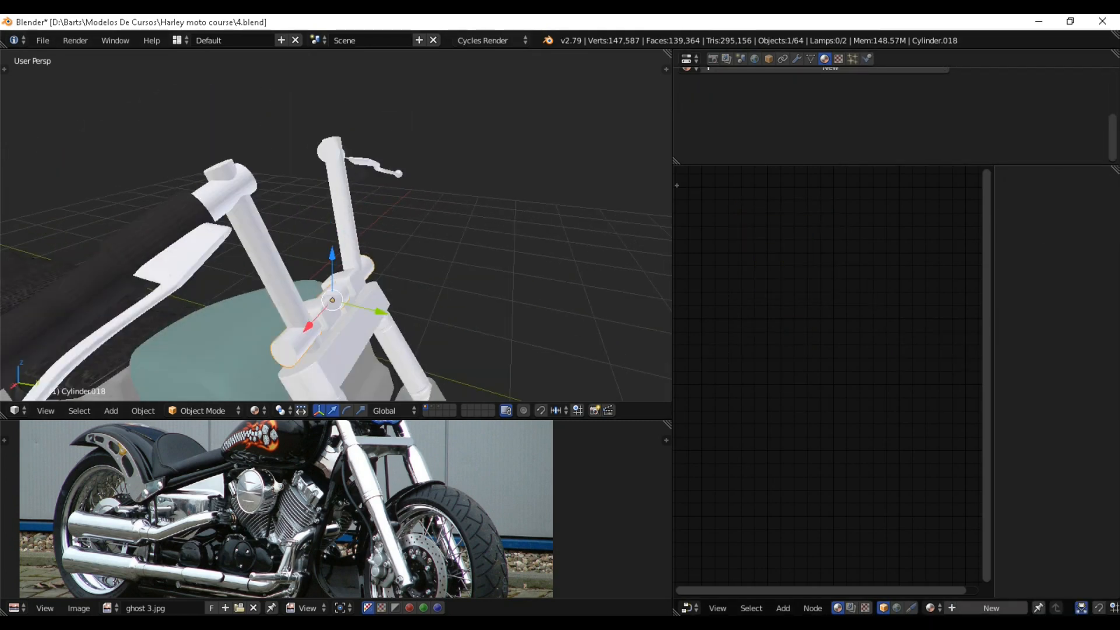
pyautogui.click(796, 59)
pyautogui.keyDown('shift'); pyautogui.rightClick(269, 252); pyautogui.keyUp('shift')
pyautogui.keyDown('shift'); pyautogui.rightClick(344, 213); pyautogui.keyUp('shift')
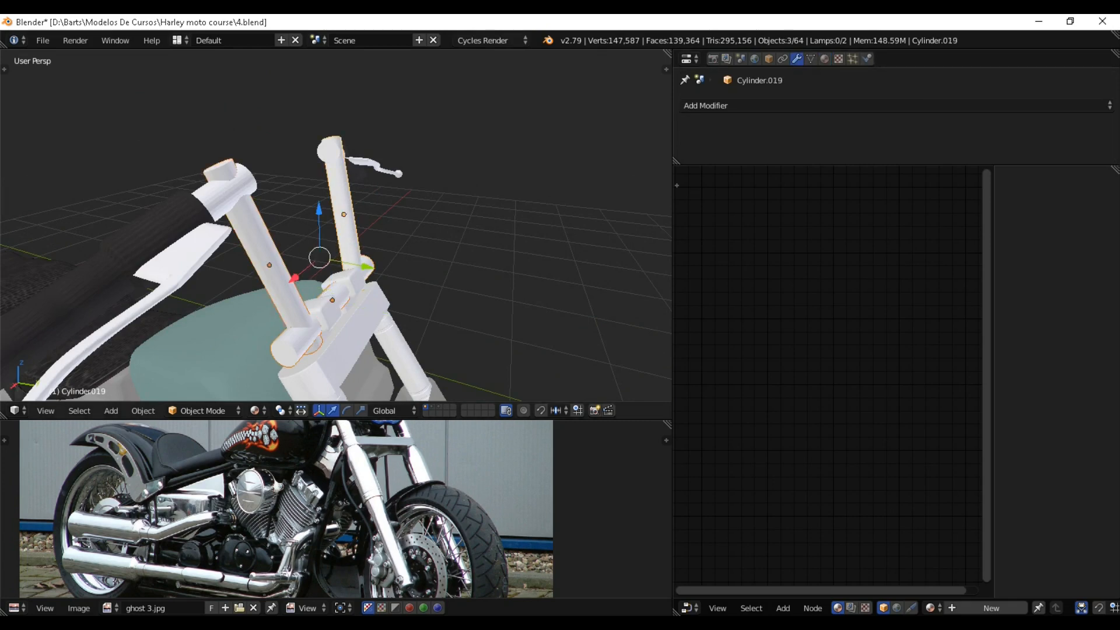
pyautogui.scroll(-3, 336, 228)
pyautogui.keyDown('shift'); pyautogui.rightClick(266, 235); pyautogui.keyUp('shift')
pyautogui.moveTo(266, 235); pyautogui.dragTo(241, 251, button='middle')
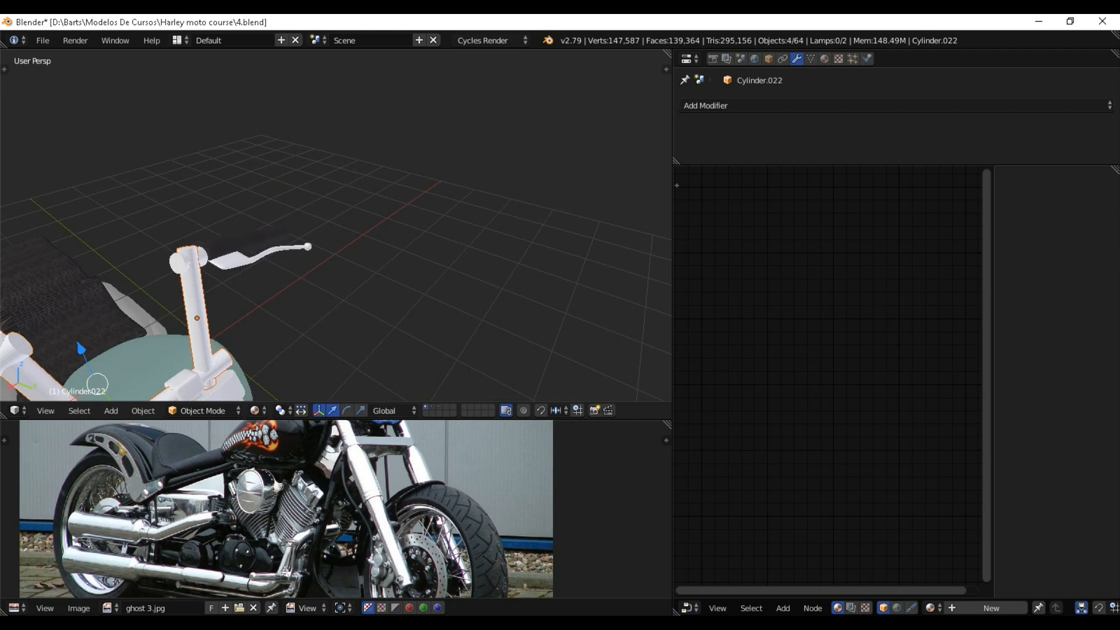
pyautogui.scroll(-3, 336, 225)
pyautogui.keyDown('shift'); pyautogui.moveTo(292, 268); pyautogui.dragTo(357, 169, button='middle'); pyautogui.keyUp('shift')
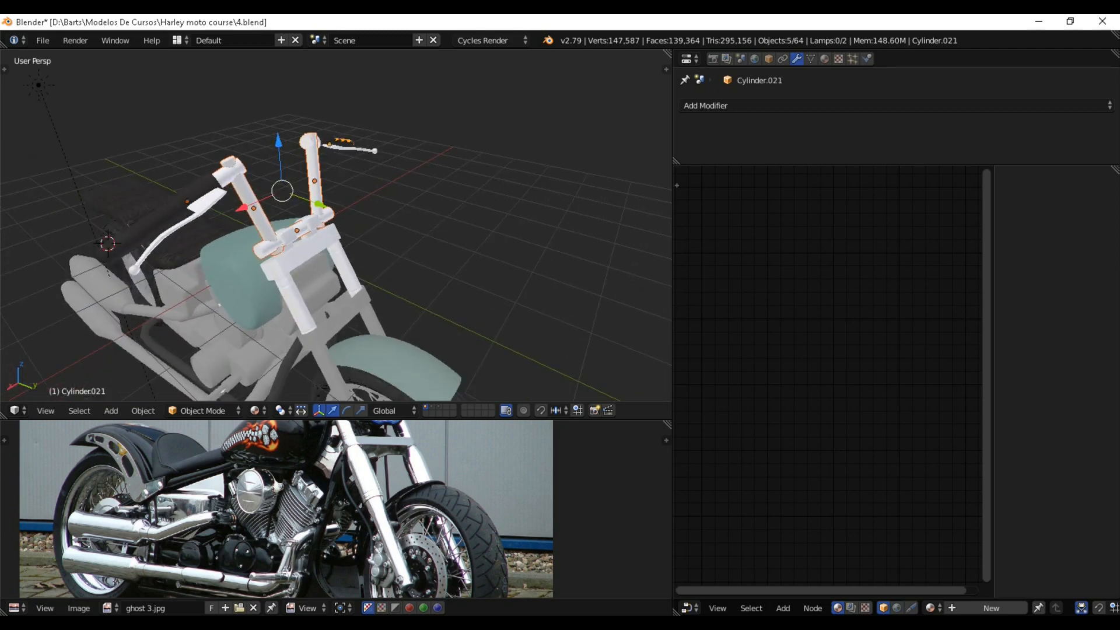
pyautogui.hotkey('ctrl', 'j')
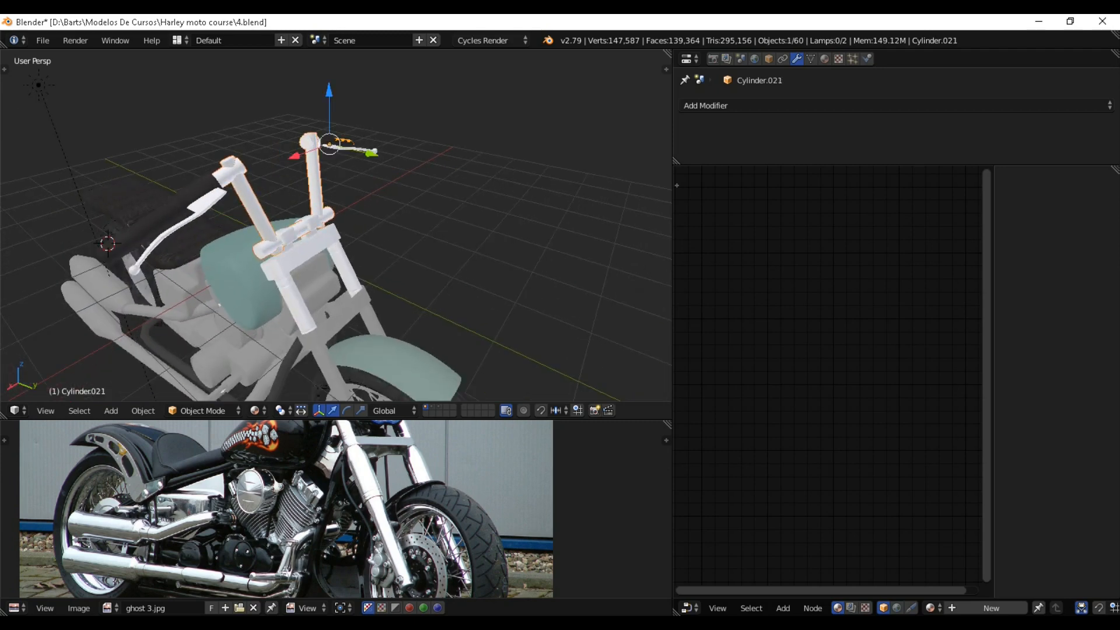
pyautogui.press('Tab')
pyautogui.press('Tab')
pyautogui.scroll(6, 336, 225)
pyautogui.scroll(-6, 335, 225)
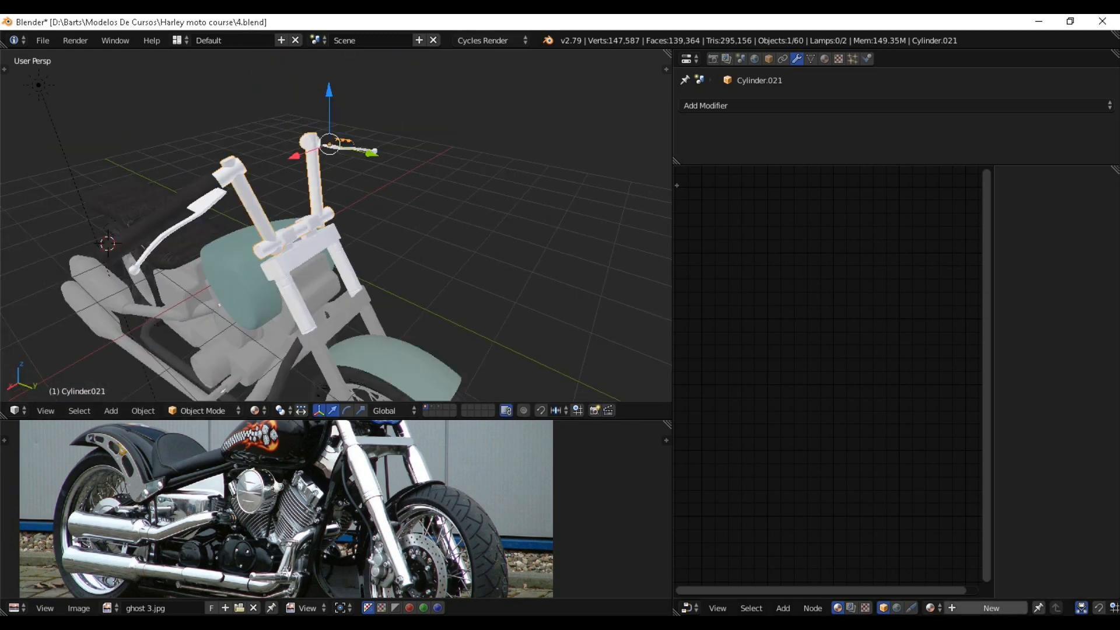
# Give the joined handlebar risers a new material with a Glossy BSDF in place of the Diffuse BSDF, connected to Surface.
pyautogui.click(991, 608)
pyautogui.hotkey('shift', 'a')
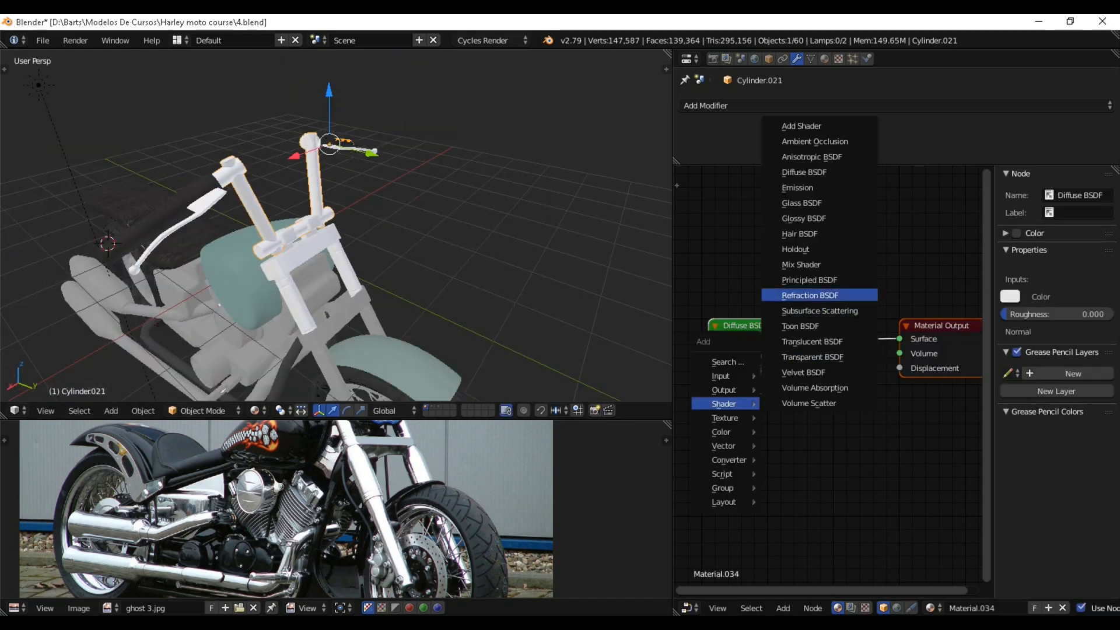
pyautogui.click(795, 218)
pyautogui.click(739, 208)
pyautogui.moveTo(836, 231); pyautogui.dragTo(851, 259)
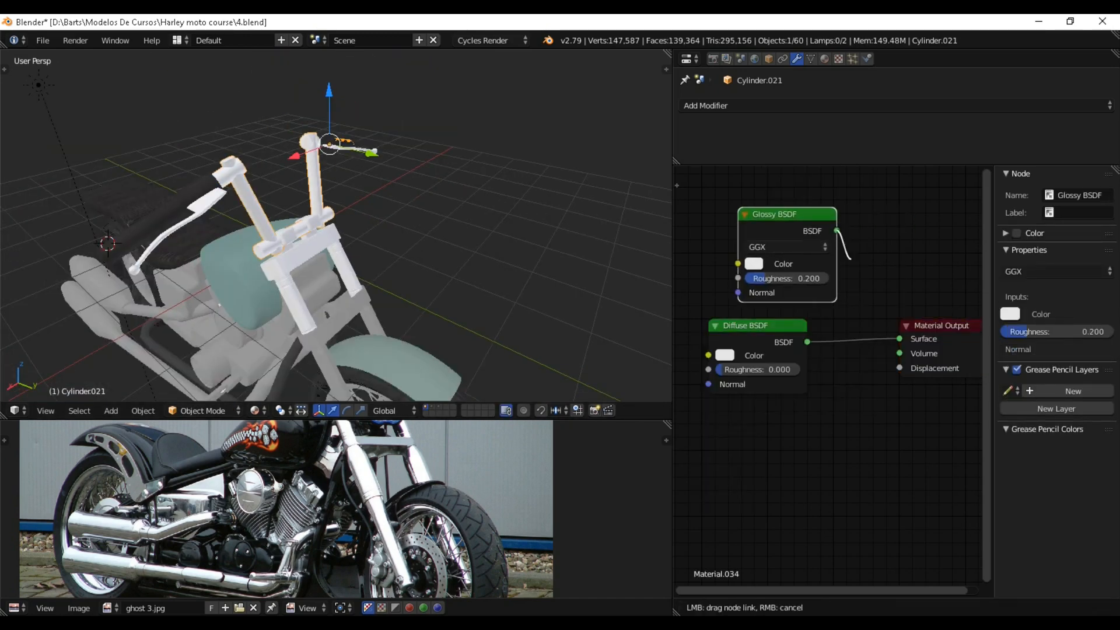
pyautogui.moveTo(898, 339); pyautogui.dragTo(899, 339)
pyautogui.click(758, 334)
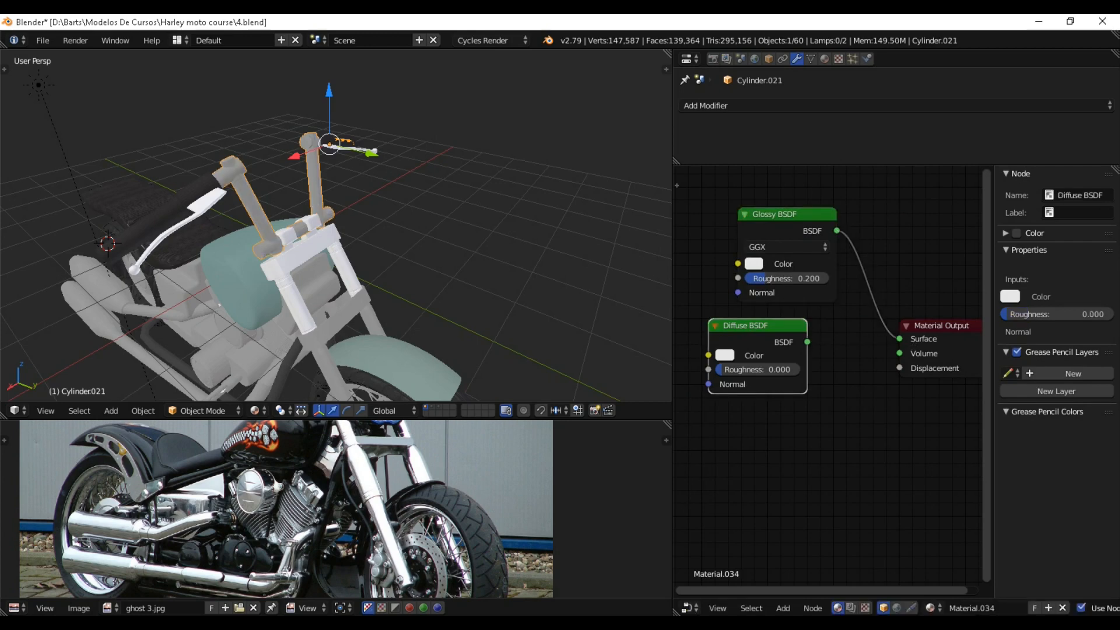
pyautogui.press('x')
# Give the crossbar clamp at the top of the fork a new material with a Glossy BSDF replacing the Diffuse BSDF, connected to Surface.
pyautogui.moveTo(327, 222); pyautogui.dragTo(354, 250, button='middle')
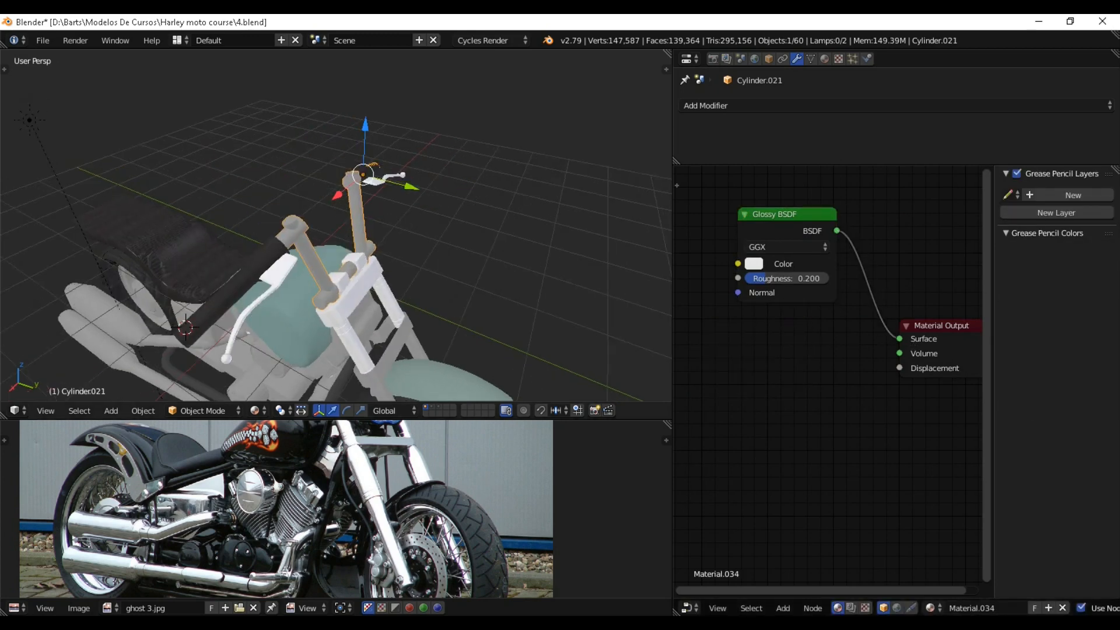
pyautogui.scroll(3, 354, 249)
pyautogui.rightClick(340, 287)
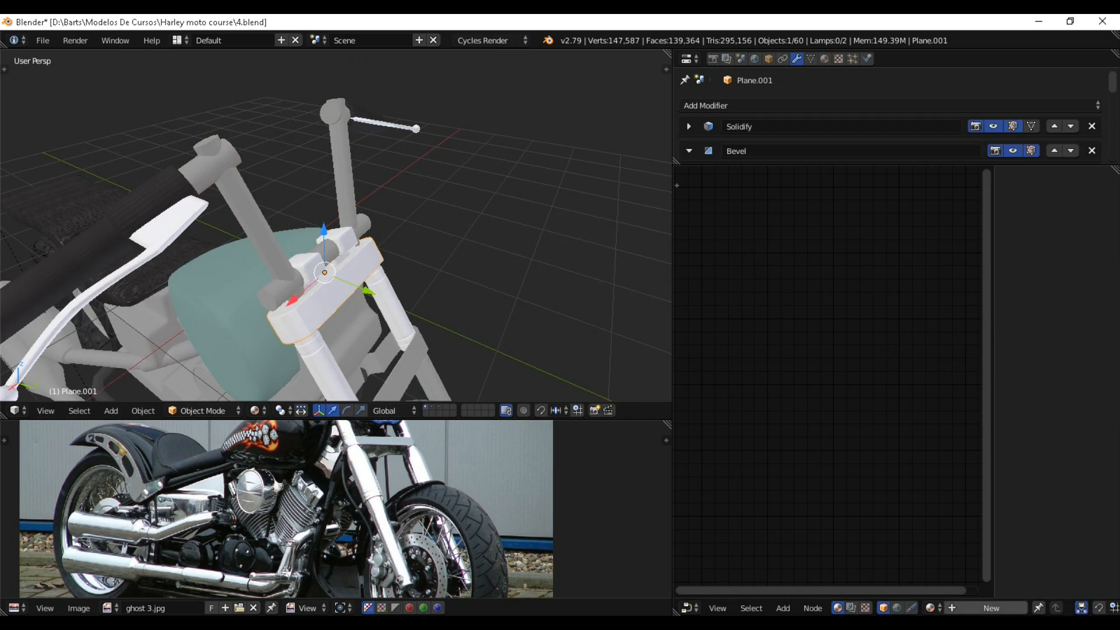
pyautogui.click(991, 607)
pyautogui.press('Delete')
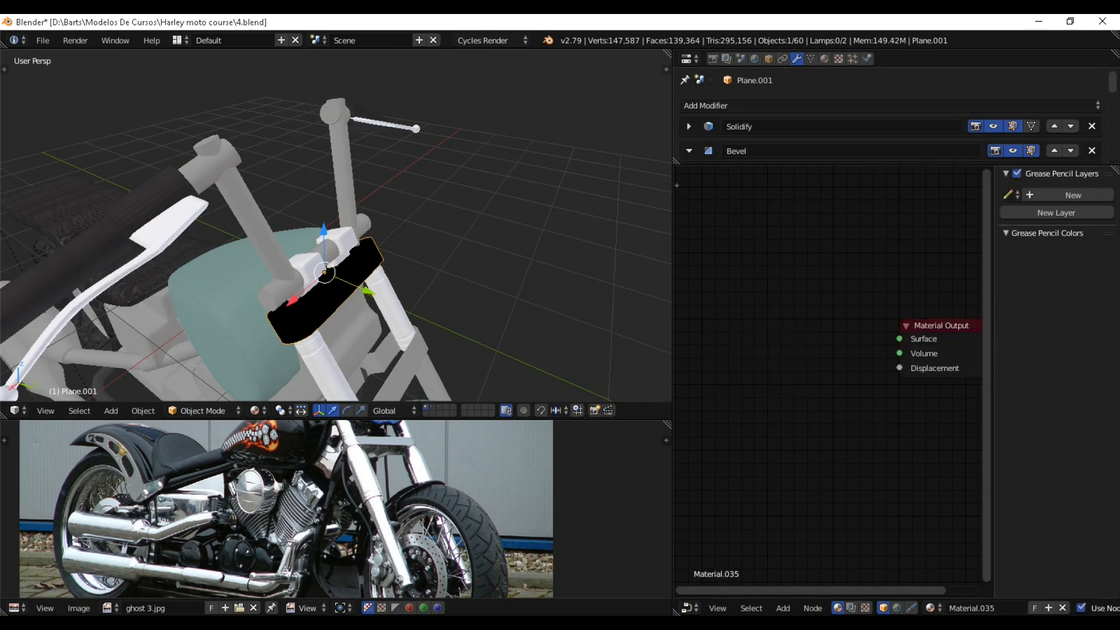
pyautogui.hotkey('shift', 'a')
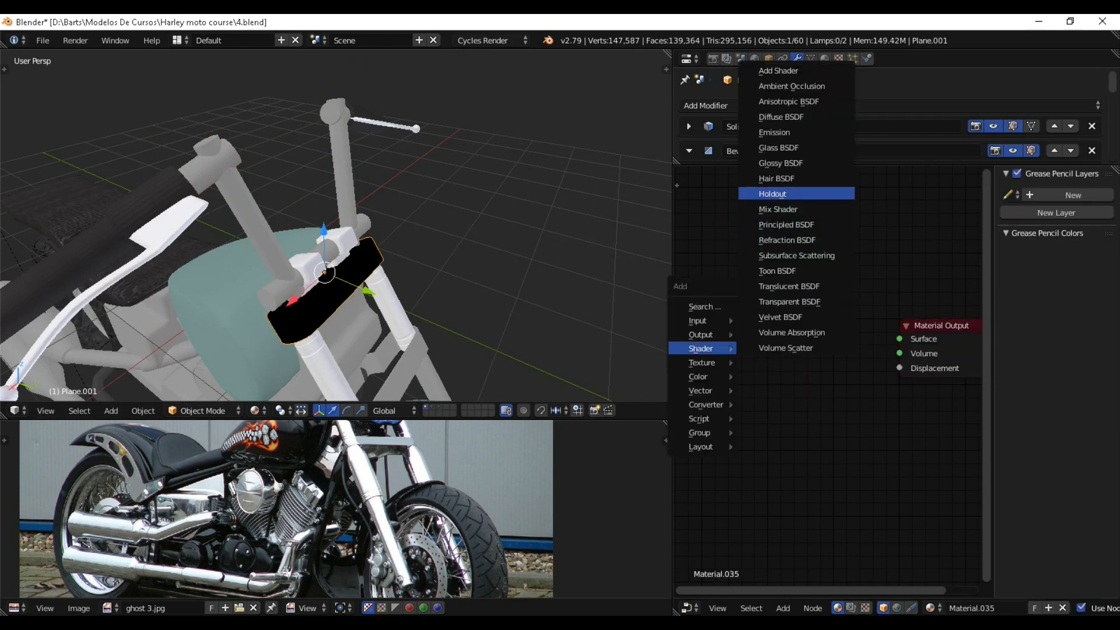
pyautogui.click(780, 163)
pyautogui.click(750, 326)
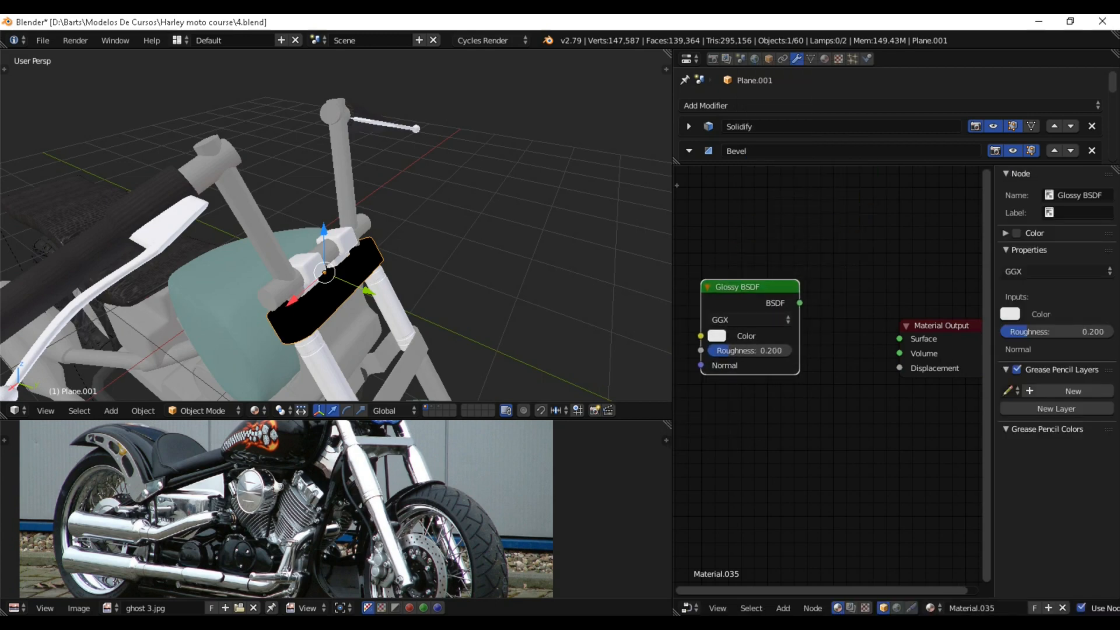
pyautogui.moveTo(800, 303); pyautogui.dragTo(899, 338)
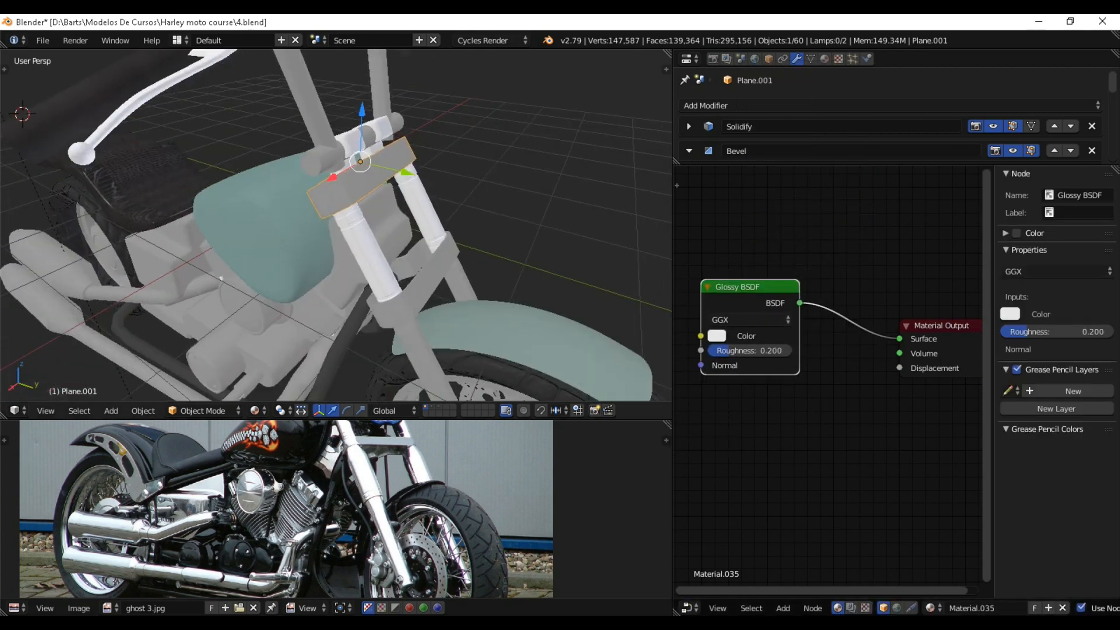
# Give the mirrored upper fork tubes a new material with a Glossy BSDF replacing the Diffuse BSDF, connected to Surface.
pyautogui.rightClick(373, 262)
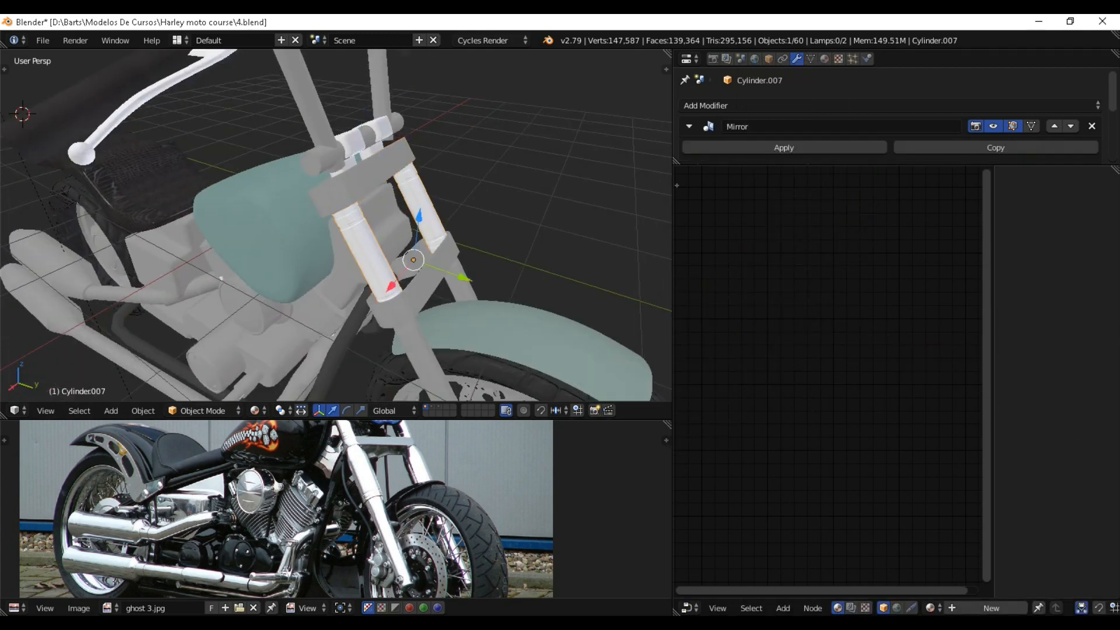
pyautogui.click(990, 607)
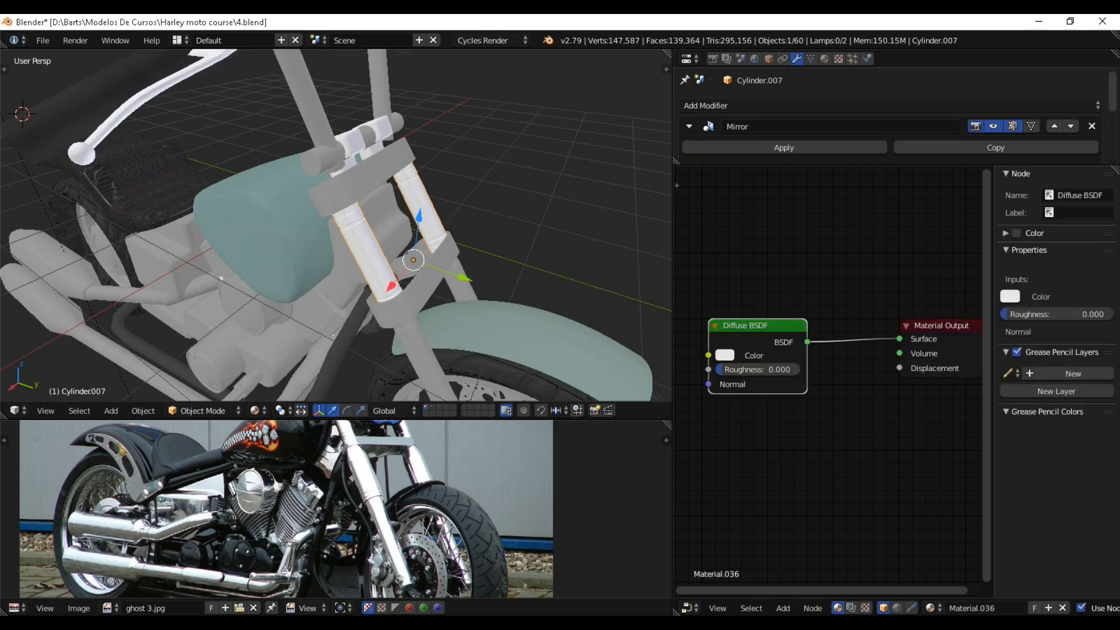
pyautogui.press('Delete')
pyautogui.hotkey('shift', 'a')
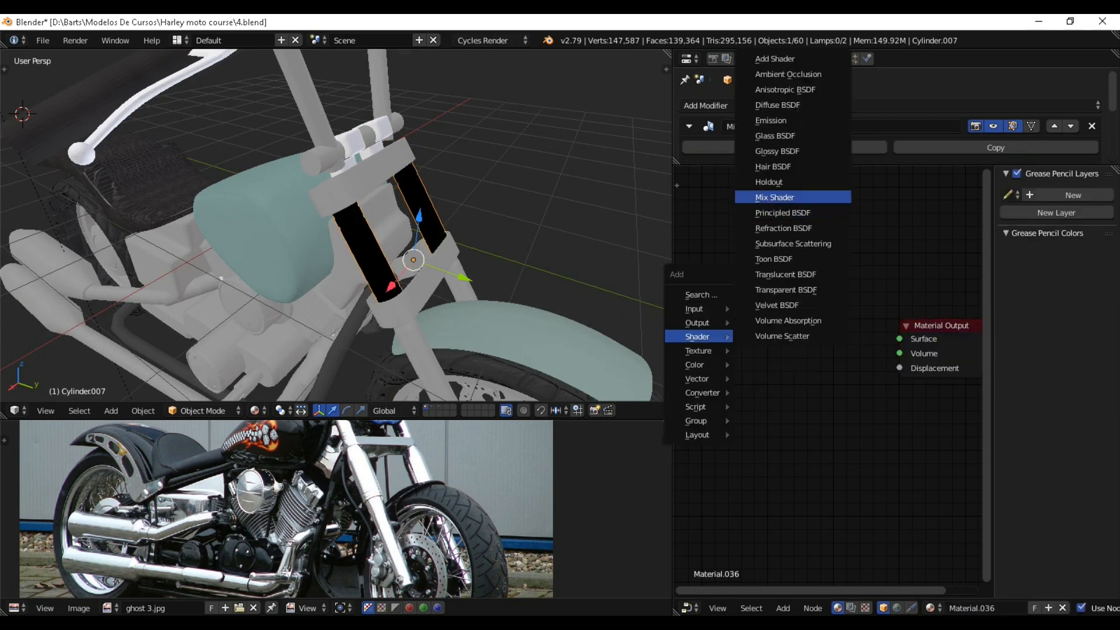
pyautogui.click(793, 151)
pyautogui.click(698, 287)
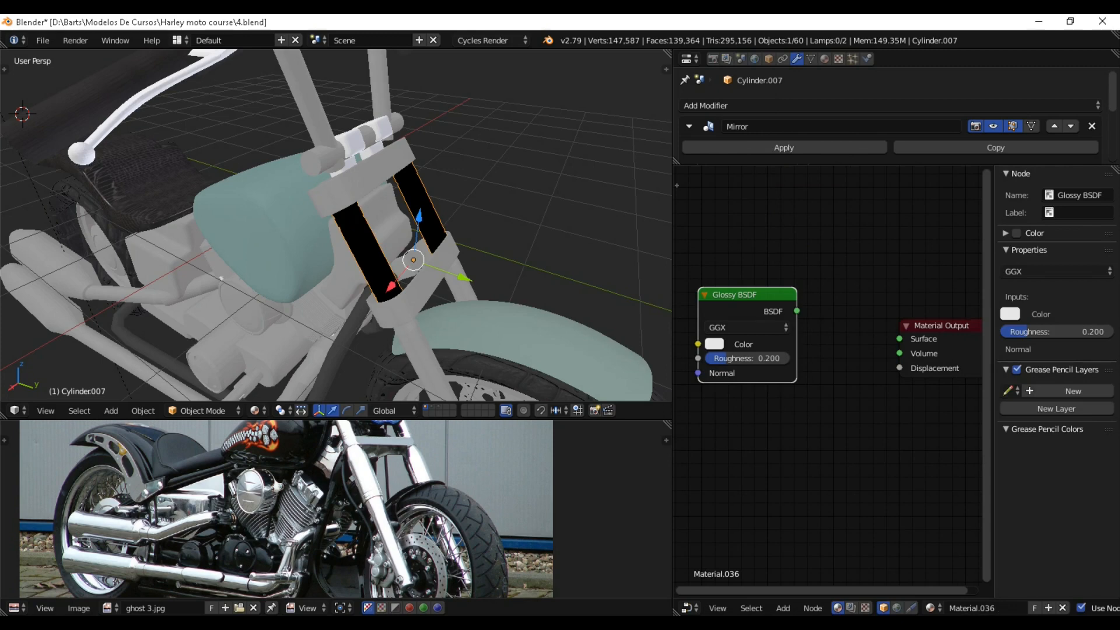
pyautogui.moveTo(797, 310); pyautogui.dragTo(899, 339)
# Save the motorcycle scene over the existing 4.blend file.
pyautogui.scroll(-4, 455, 250)
pyautogui.moveTo(455, 251); pyautogui.dragTo(494, 226, button='middle')
pyautogui.hotkey('ctrl', 's')
pyautogui.press('Return')
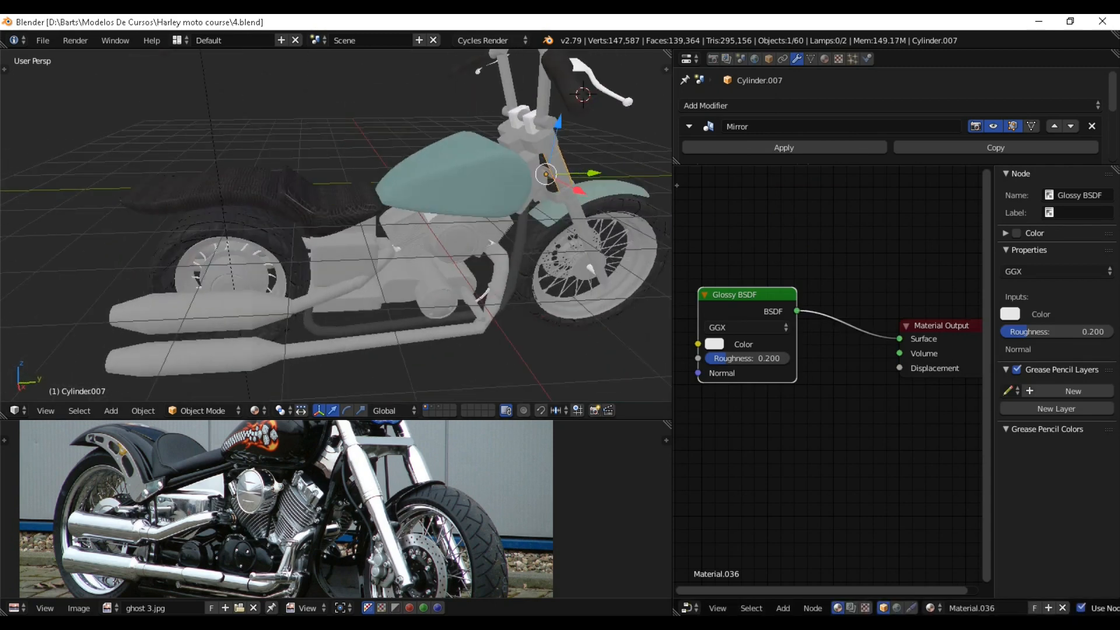
# Examine the engine, handlebar lever and riser clamp blocks for parts that still need a glossy material.
pyautogui.scroll(8, 336, 225)
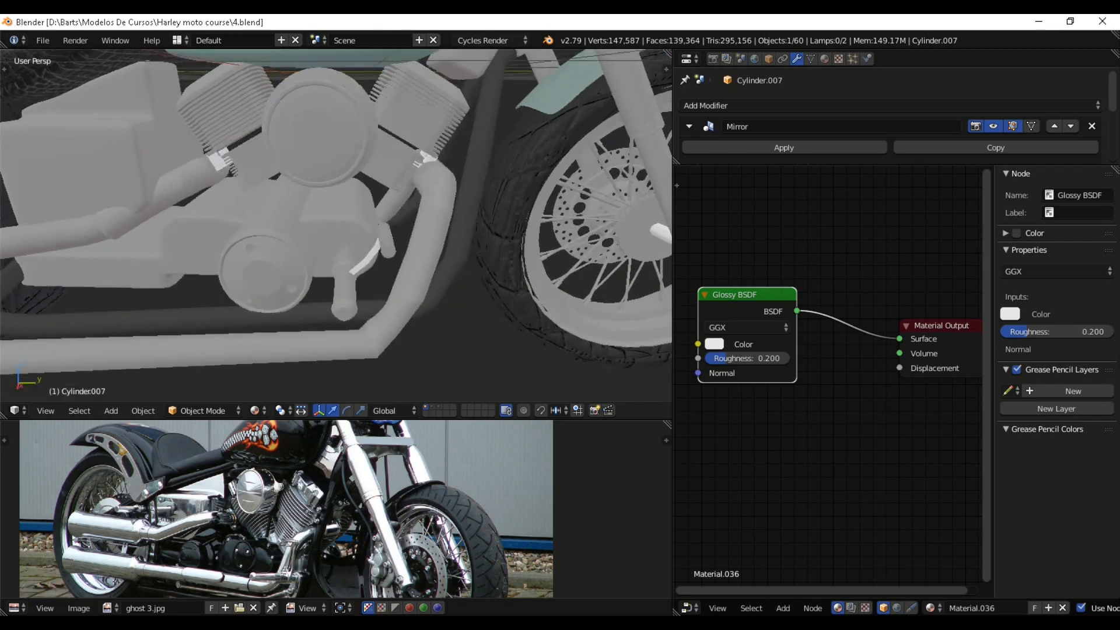
pyautogui.moveTo(361, 233); pyautogui.dragTo(309, 244, button='middle')
pyautogui.scroll(-4, 339, 242)
pyautogui.keyDown('shift'); pyautogui.moveTo(309, 175); pyautogui.dragTo(423, 309, button='middle'); pyautogui.keyUp('shift')
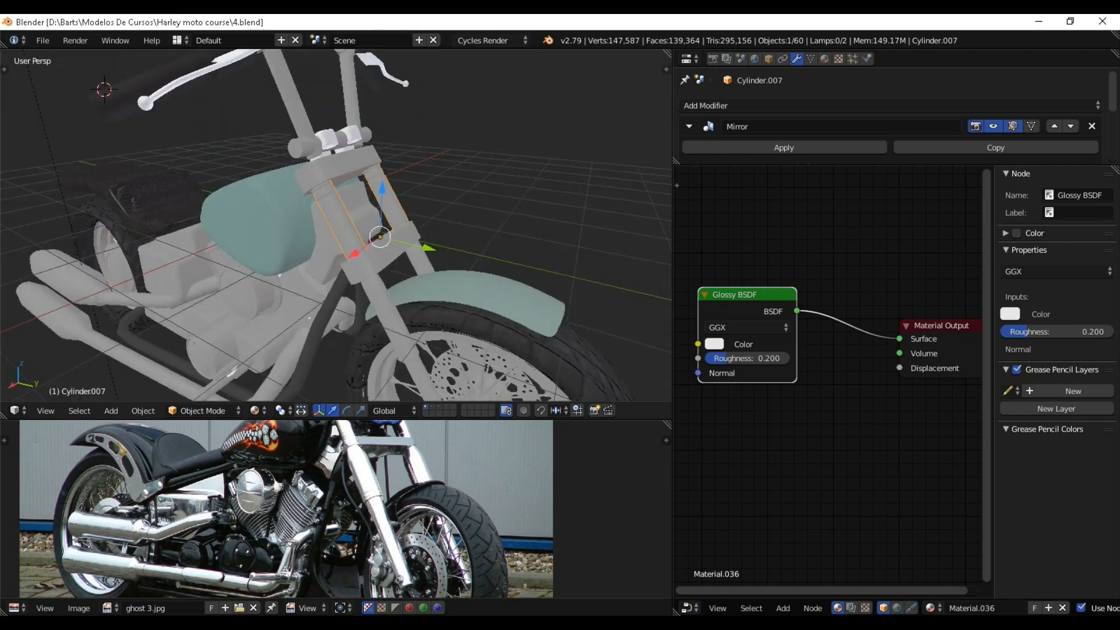
pyautogui.moveTo(379, 227); pyautogui.dragTo(429, 286, button='middle')
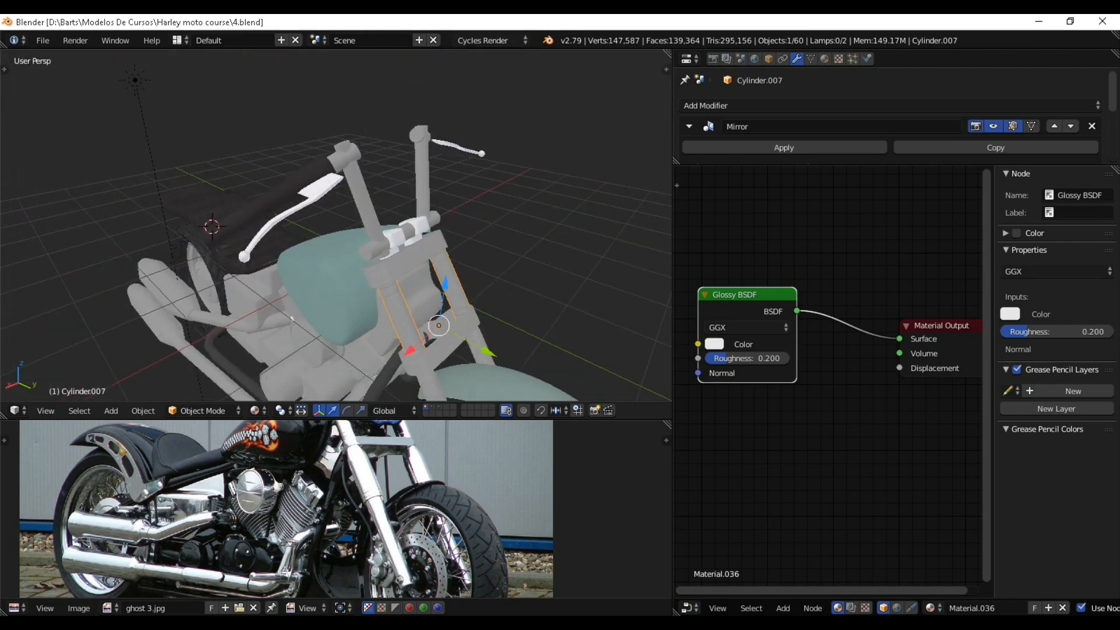
pyautogui.rightClick(294, 208)
pyautogui.keyDown('shift'); pyautogui.moveTo(294, 209); pyautogui.dragTo(268, 299, button='middle'); pyautogui.keyUp('shift')
pyautogui.scroll(-3, 816, 100)
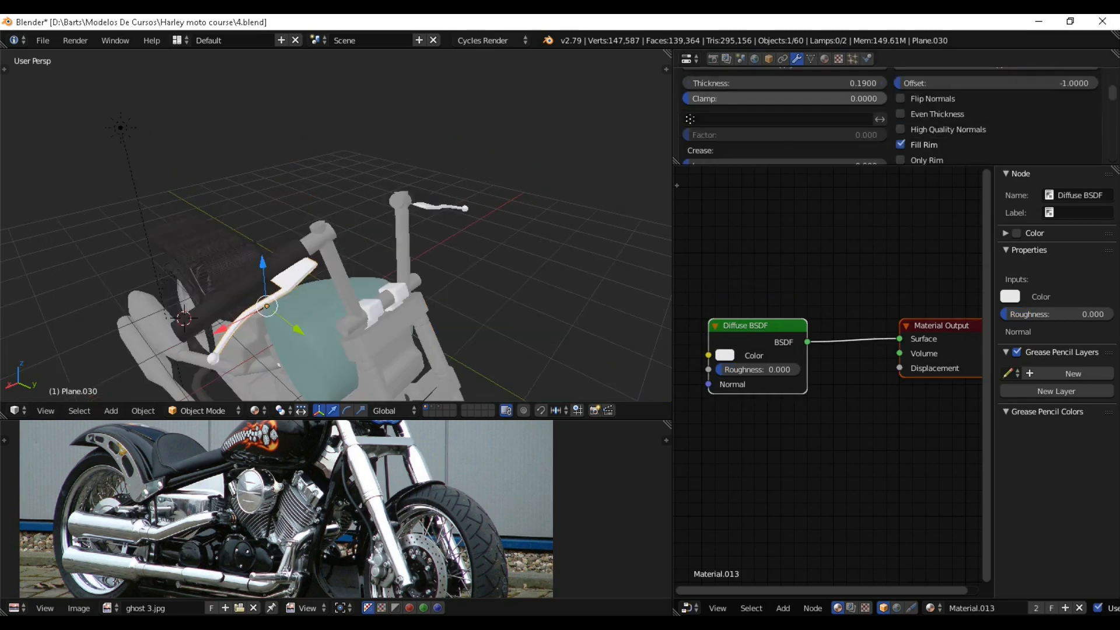
pyautogui.scroll(2, 361, 257)
pyautogui.keyDown('shift'); pyautogui.moveTo(362, 280); pyautogui.dragTo(390, 125, button='middle'); pyautogui.keyUp('shift')
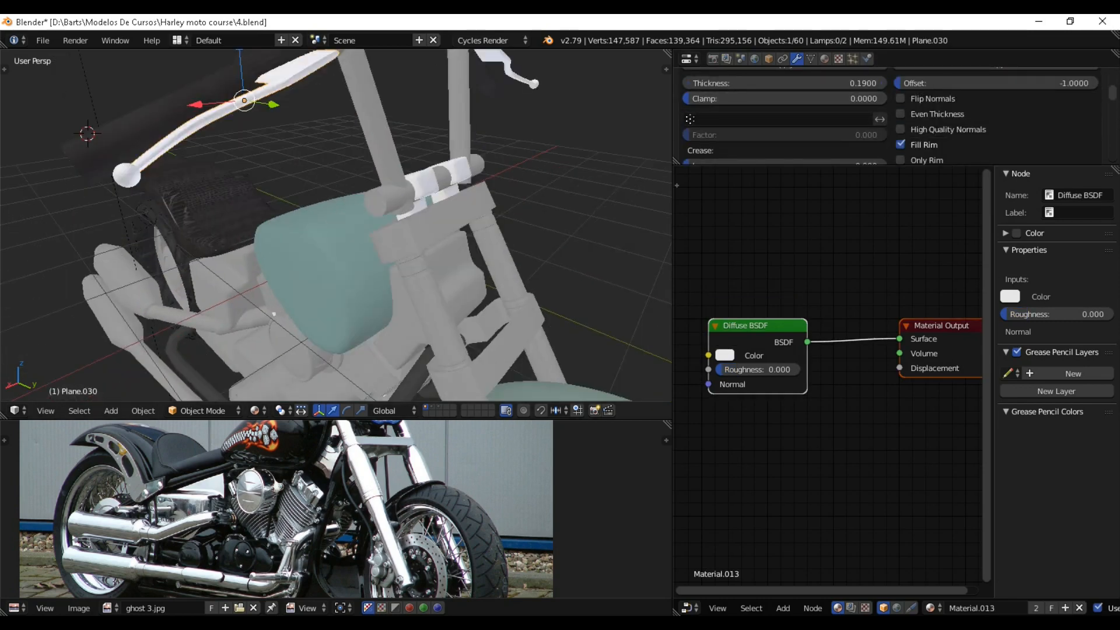
pyautogui.rightClick(429, 184)
# Save the current state of the model, overwriting the existing file.
pyautogui.scroll(-4, 408, 221)
pyautogui.moveTo(409, 221); pyautogui.dragTo(350, 274, button='middle')
pyautogui.hotkey('ctrl', 's')
pyautogui.press('Return')
# Give the round engine cover on the motorcycle's opposite side a new material with a Glossy BSDF replacing the Diffuse BSDF, connected to Surface.
pyautogui.scroll(3, 472, 201)
pyautogui.rightClick(294, 238)
pyautogui.scroll(2, 816, 108)
pyautogui.rightClick(279, 229)
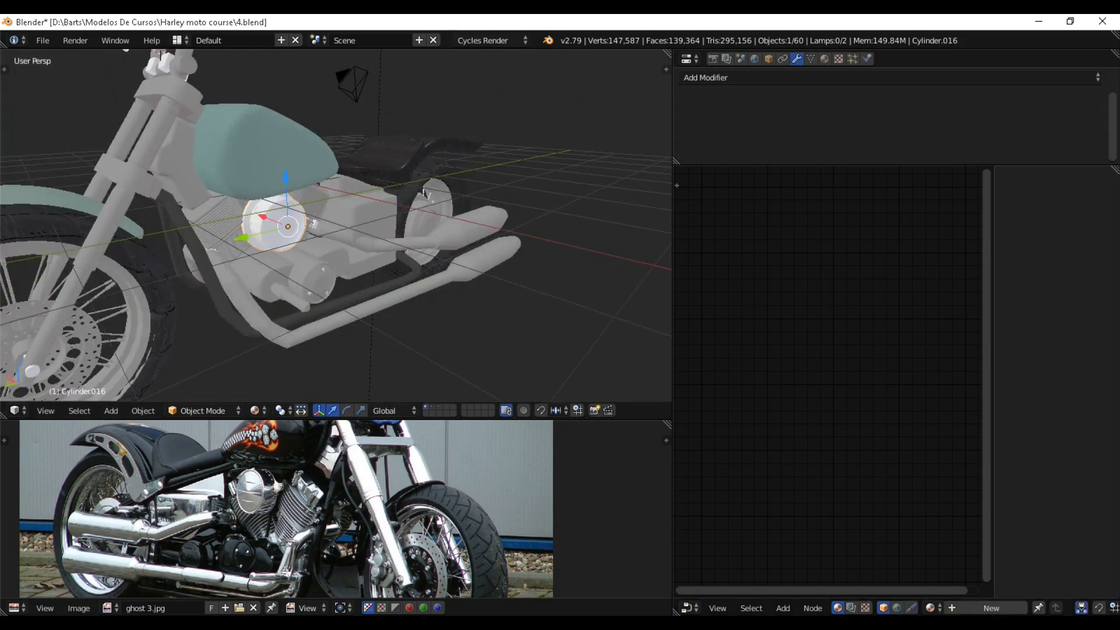
pyautogui.click(990, 607)
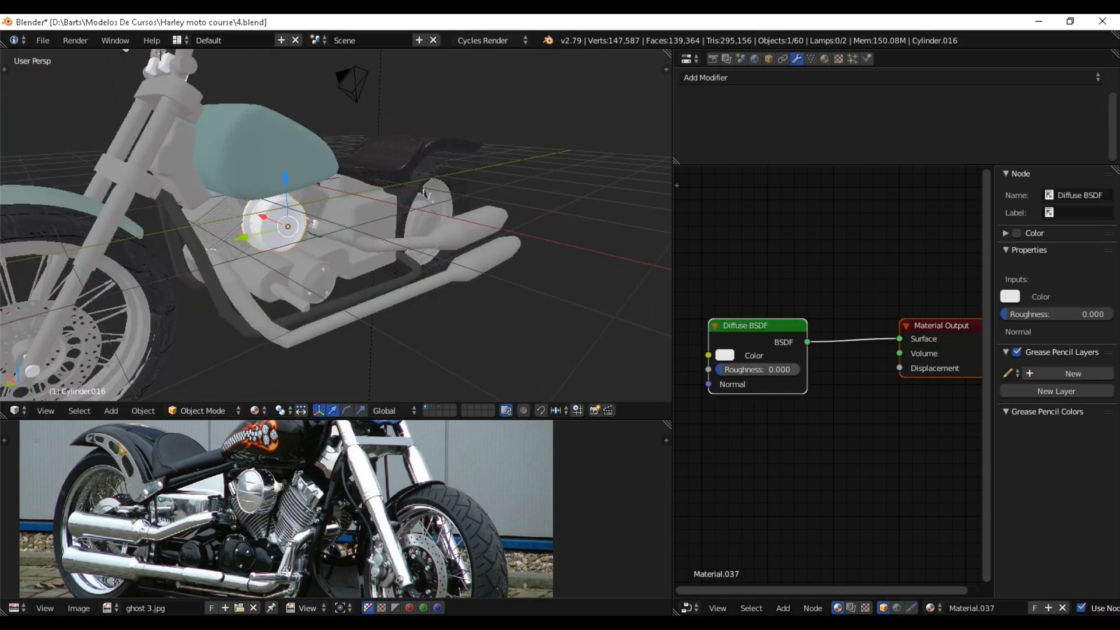
pyautogui.hotkey('shift', 'a')
pyautogui.moveTo(726, 369)
pyautogui.click(781, 183)
pyautogui.click(764, 233)
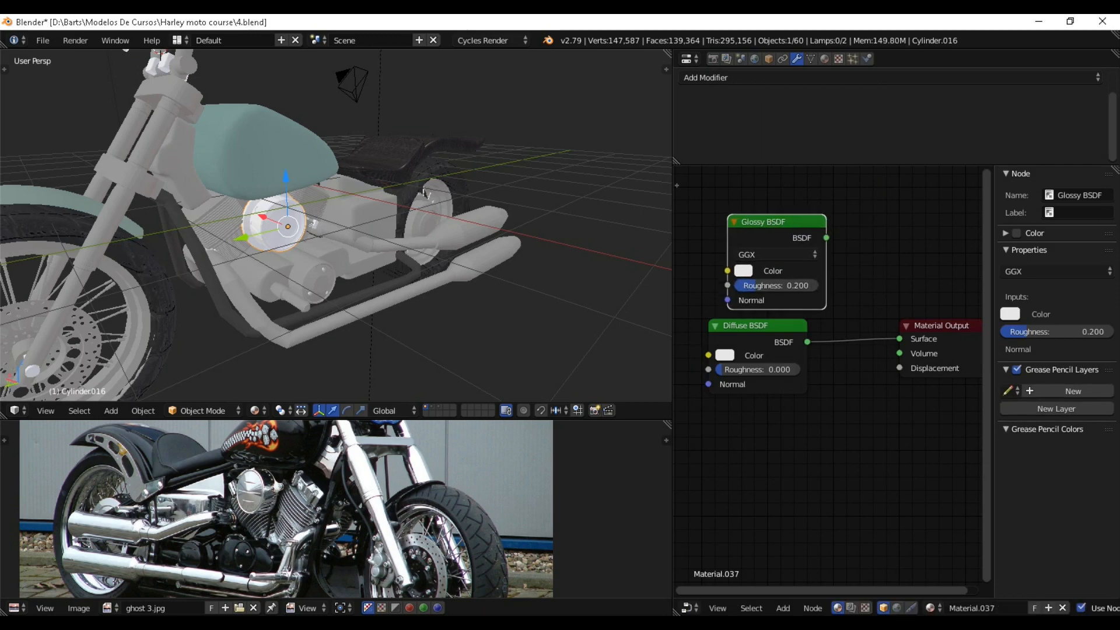
pyautogui.moveTo(825, 237); pyautogui.dragTo(899, 338)
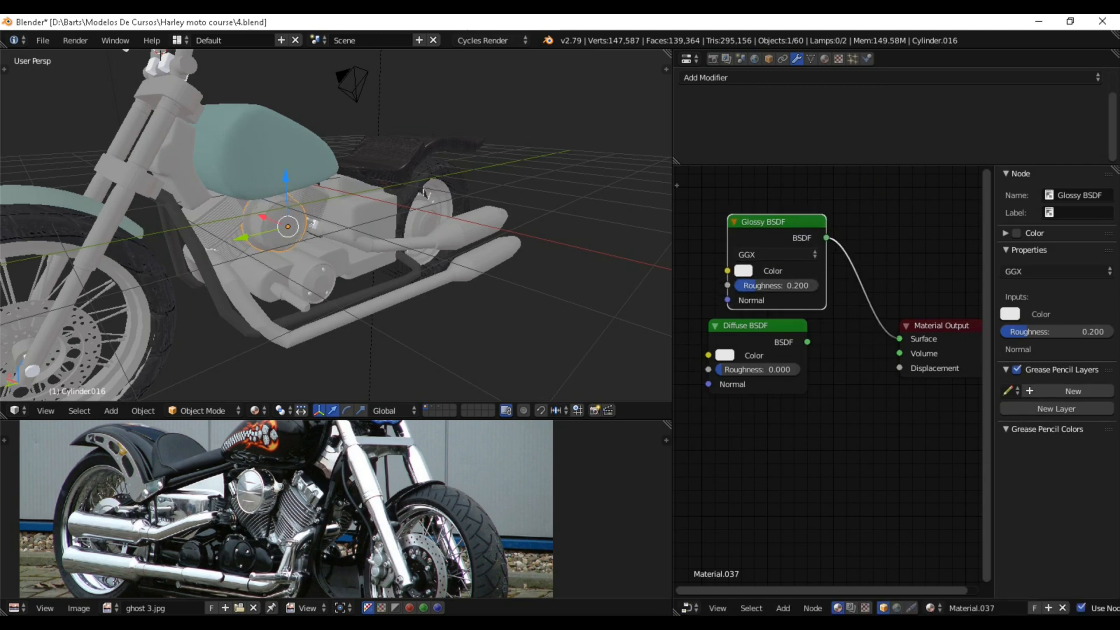
pyautogui.click(764, 333)
pyautogui.press('x')
# Replace the Diffuse BSDF in the handlebar lever's material with a Glossy BSDF connected to Surface.
pyautogui.scroll(-4, 336, 226)
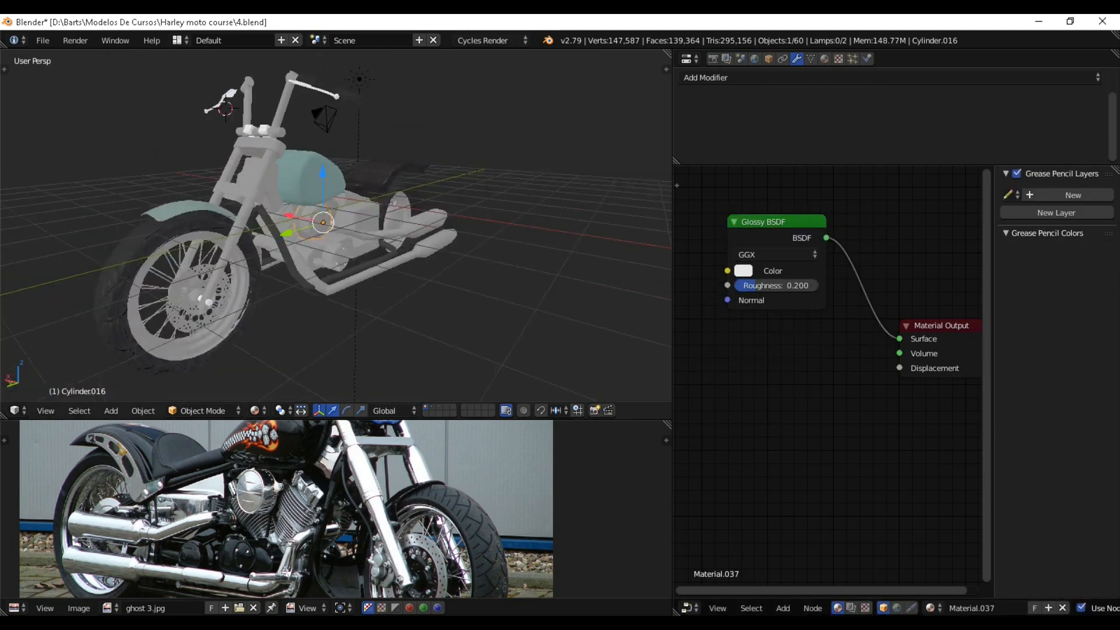
pyautogui.moveTo(280, 227); pyautogui.dragTo(373, 240, button='middle')
pyautogui.scroll(3, 385, 259)
pyautogui.scroll(1, 374, 239)
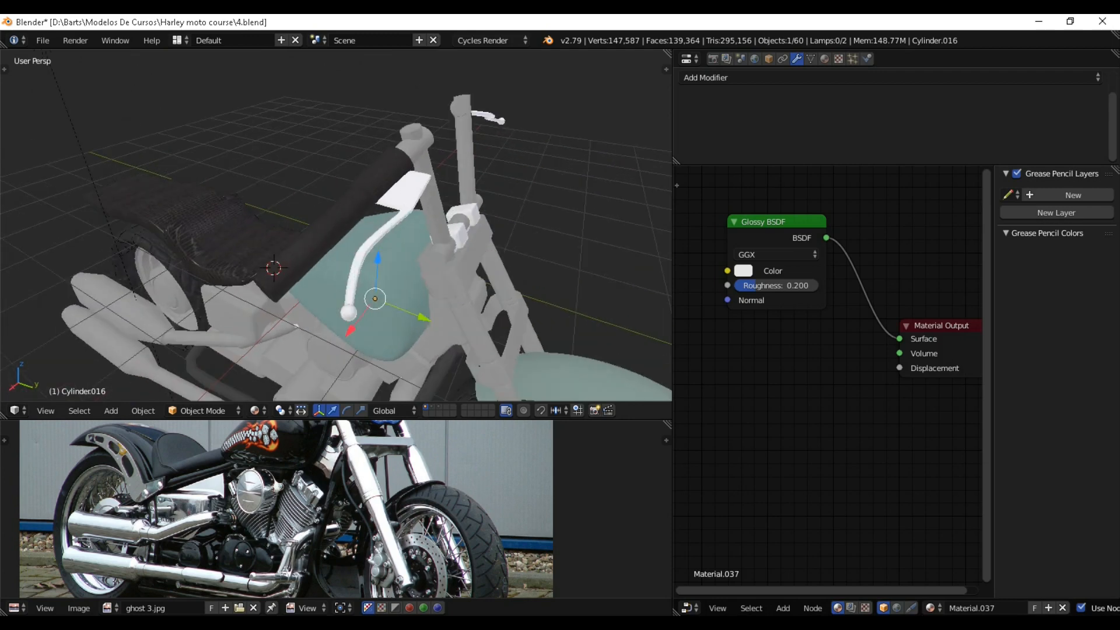
pyautogui.rightClick(374, 241)
pyautogui.hotkey('shift', 'a')
pyautogui.moveTo(793, 446)
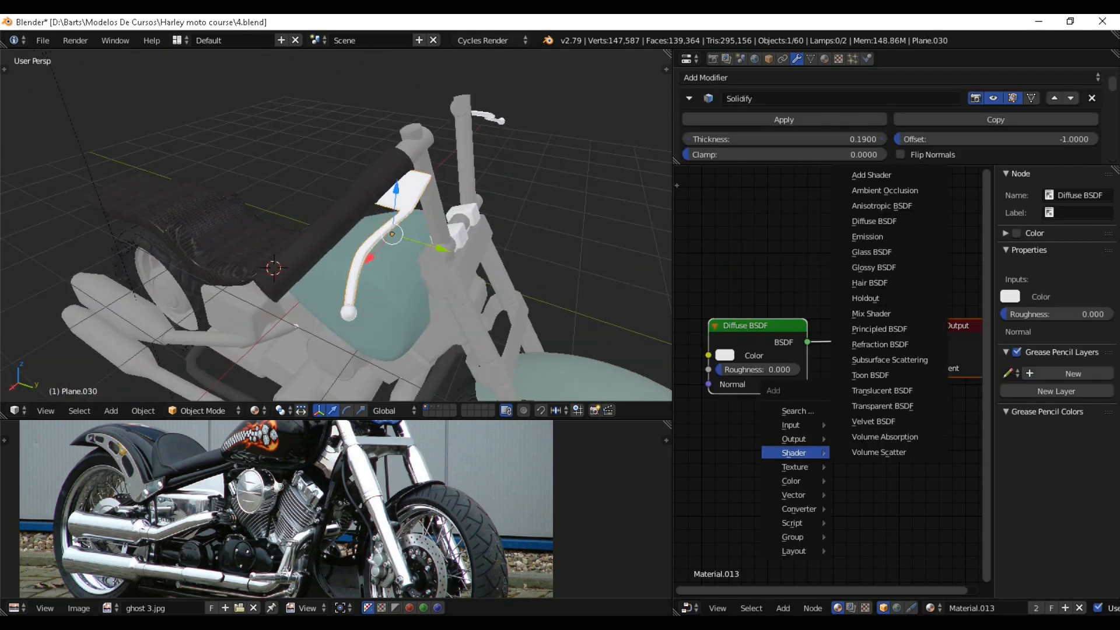
pyautogui.click(893, 266)
pyautogui.click(763, 216)
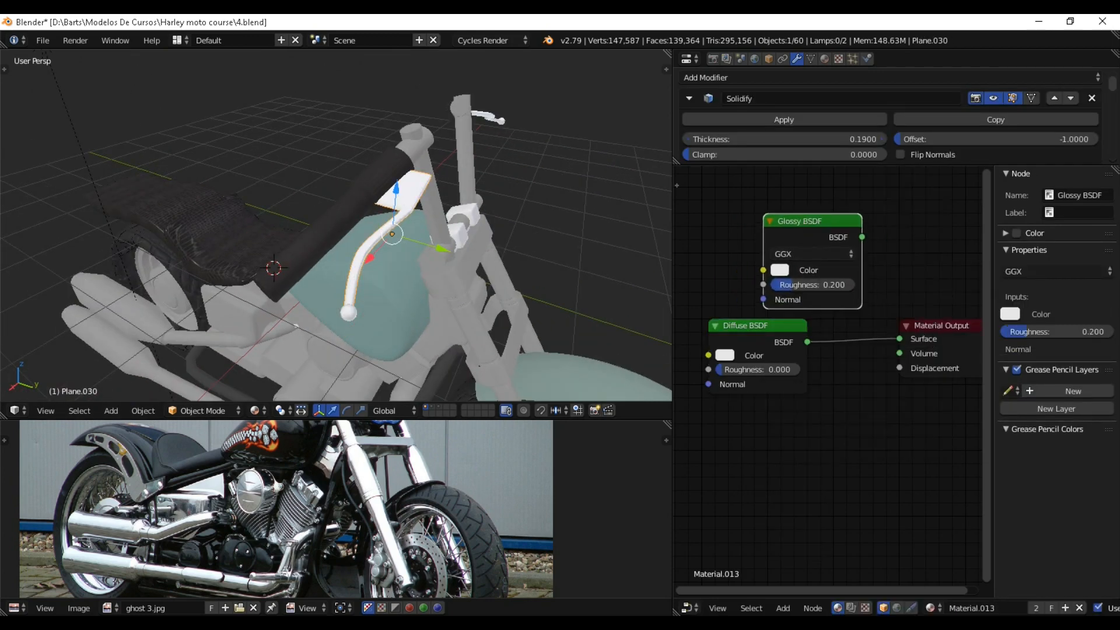
pyautogui.moveTo(861, 237); pyautogui.dragTo(899, 338)
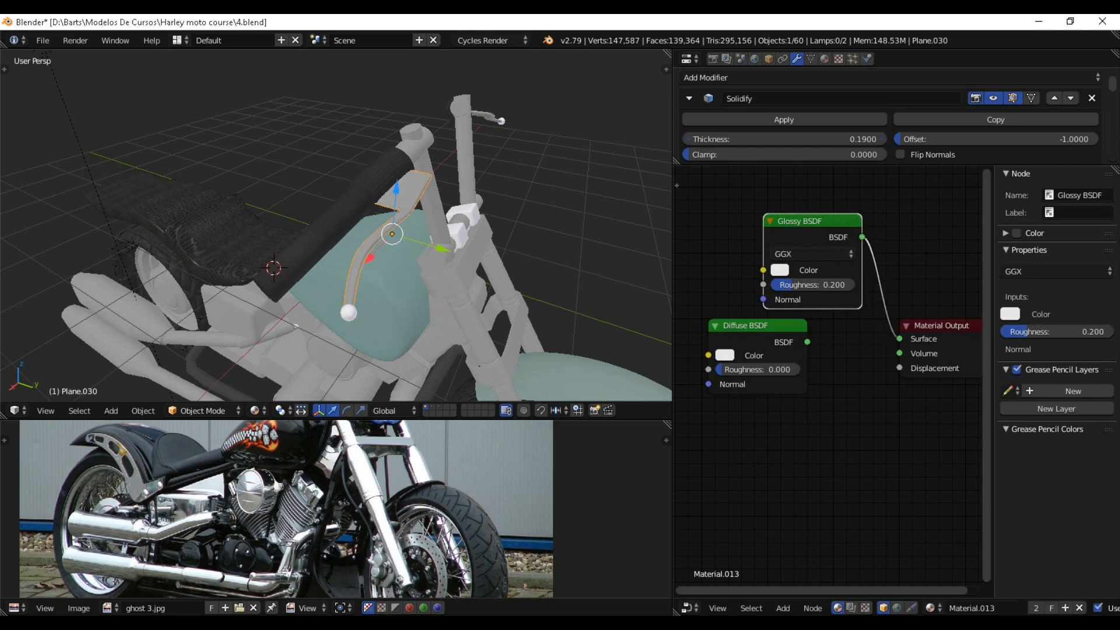
pyautogui.click(760, 337)
pyautogui.press('x')
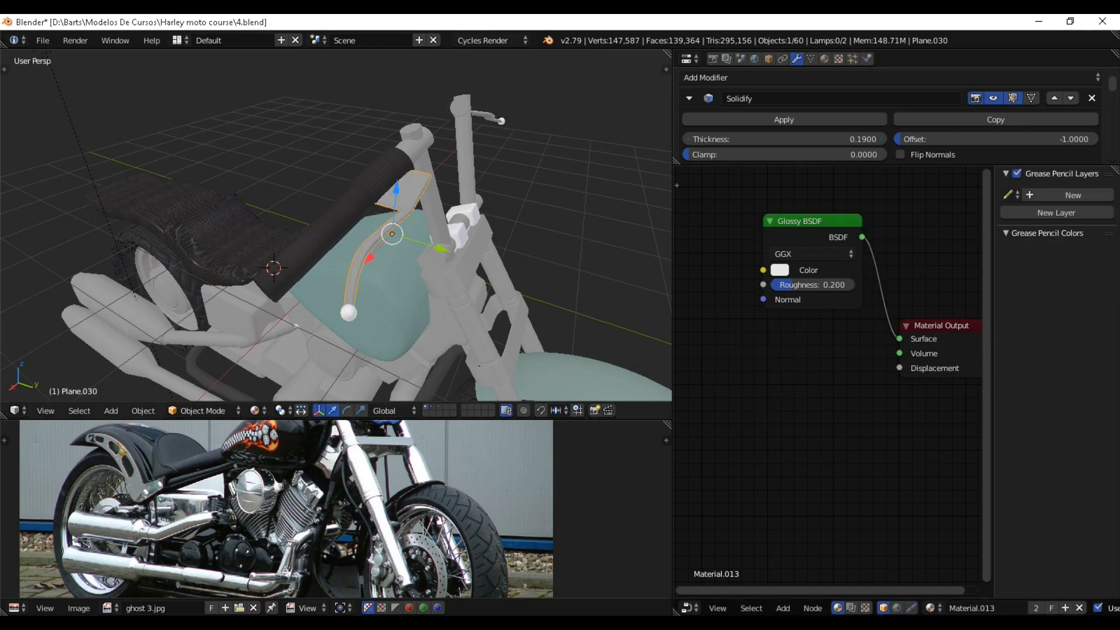
# Replace the Diffuse BSDF in the material of the ball at the lever's tip with a Glossy BSDF connected to Surface.
pyautogui.moveTo(496, 193); pyautogui.dragTo(445, 215, button='middle')
pyautogui.rightClick(501, 164)
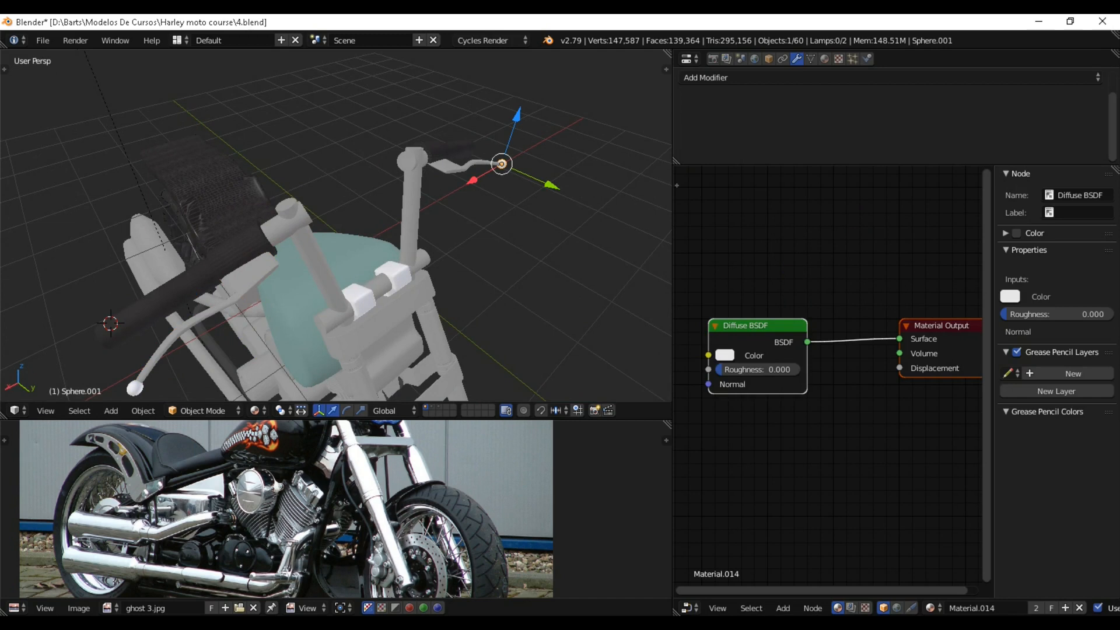
pyautogui.hotkey('shift', 'a')
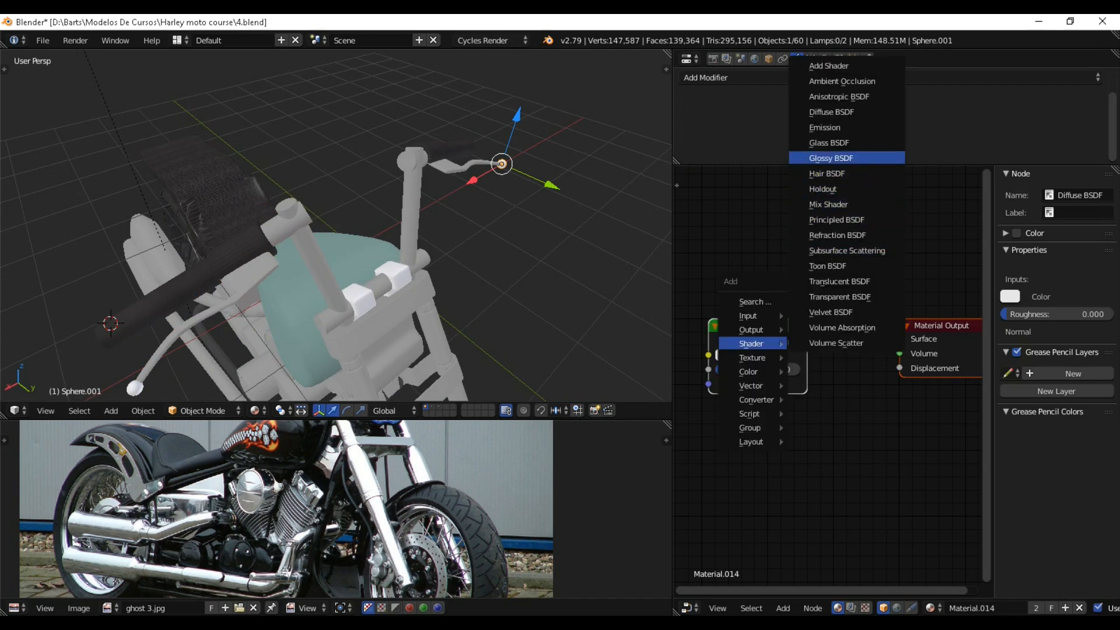
pyautogui.click(831, 158)
pyautogui.click(782, 239)
pyautogui.moveTo(833, 218); pyautogui.dragTo(899, 339)
pyautogui.click(755, 325)
pyautogui.press('x')
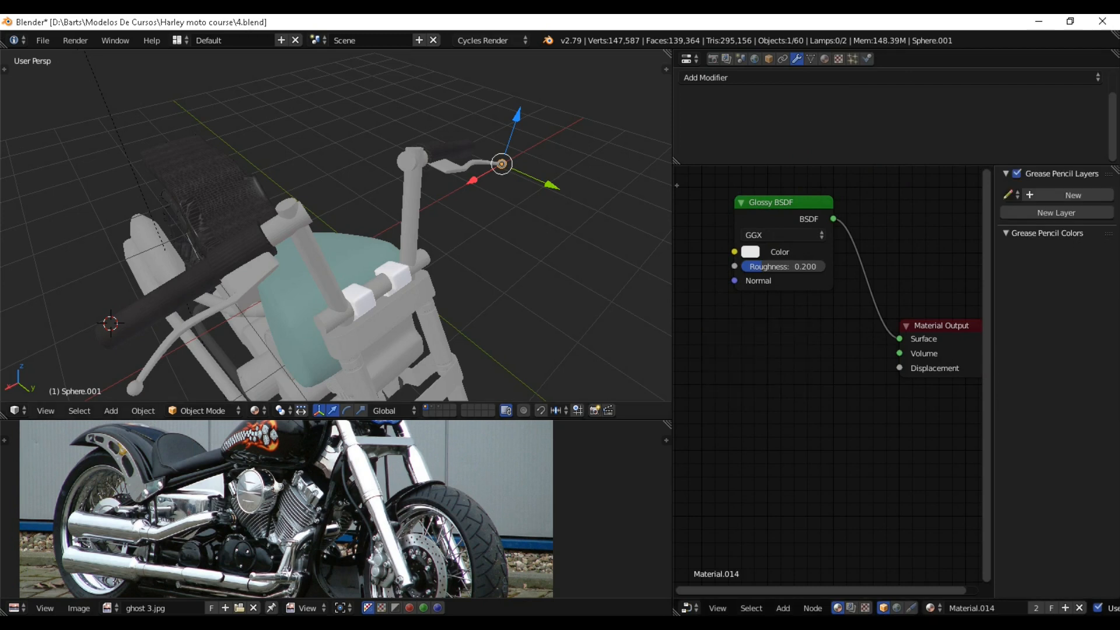
# Enable shader nodes for the material of the white clamp block at the handlebar base.
pyautogui.rightClick(361, 301)
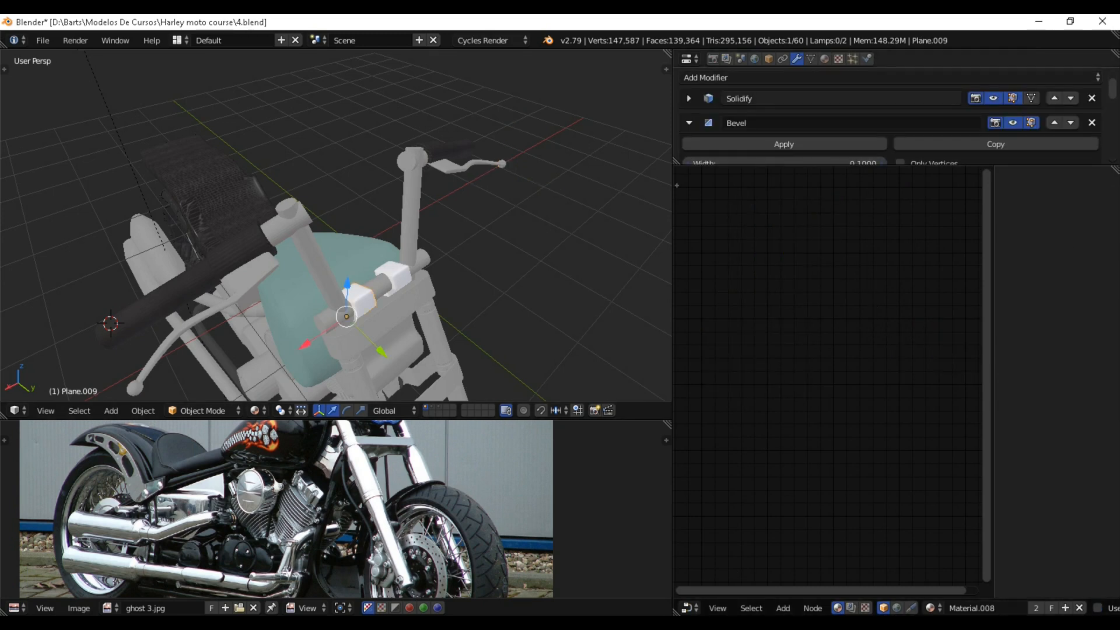
pyautogui.click(824, 59)
pyautogui.scroll(-4, 834, 117)
pyautogui.click(895, 117)
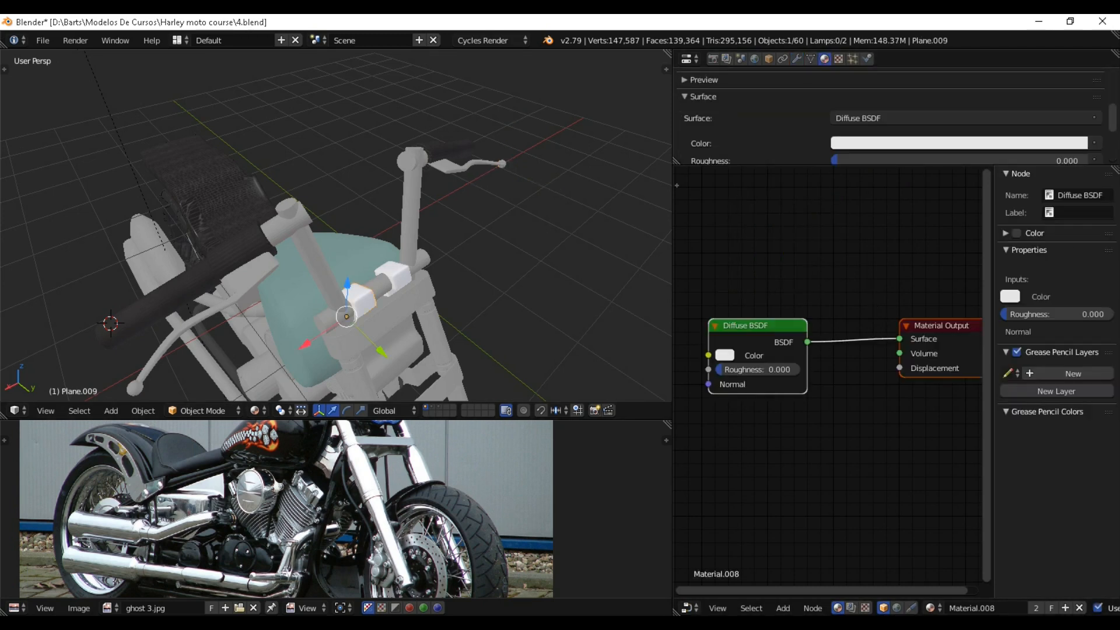
# Replace the Diffuse BSDF in the handlebar clamp block's material with a Glossy BSDF connected to Surface.
pyautogui.hotkey('shift', 'a')
pyautogui.moveTo(751, 402)
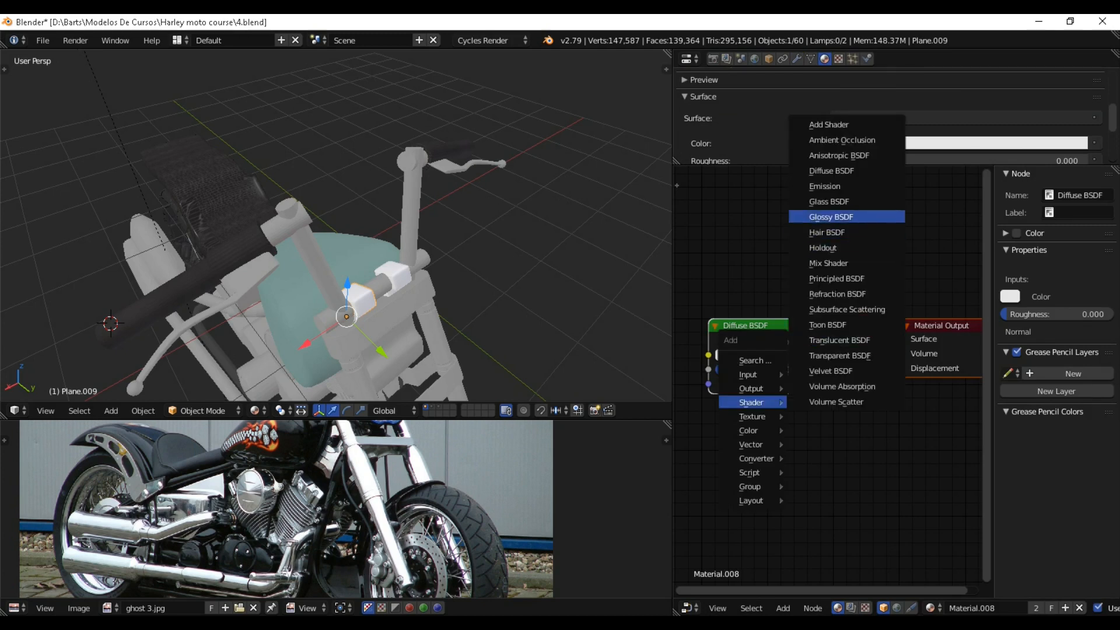
pyautogui.click(833, 217)
pyautogui.click(719, 210)
pyautogui.moveTo(818, 233); pyautogui.dragTo(864, 304)
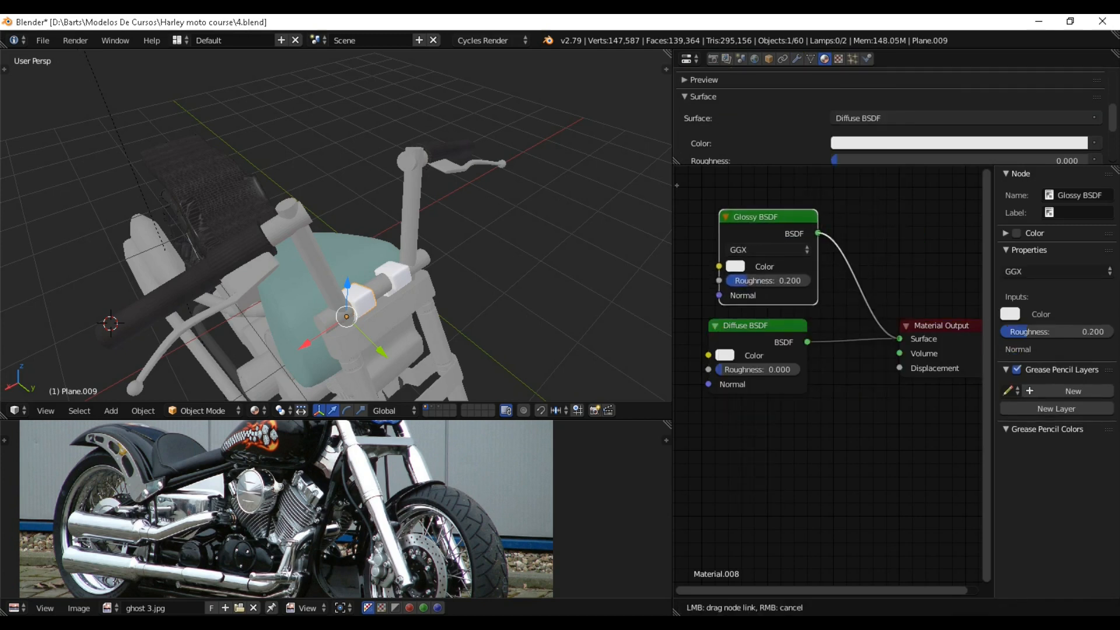
pyautogui.moveTo(897, 338); pyautogui.dragTo(899, 339)
pyautogui.click(758, 335)
pyautogui.press('x')
pyautogui.scroll(-5, 467, 262)
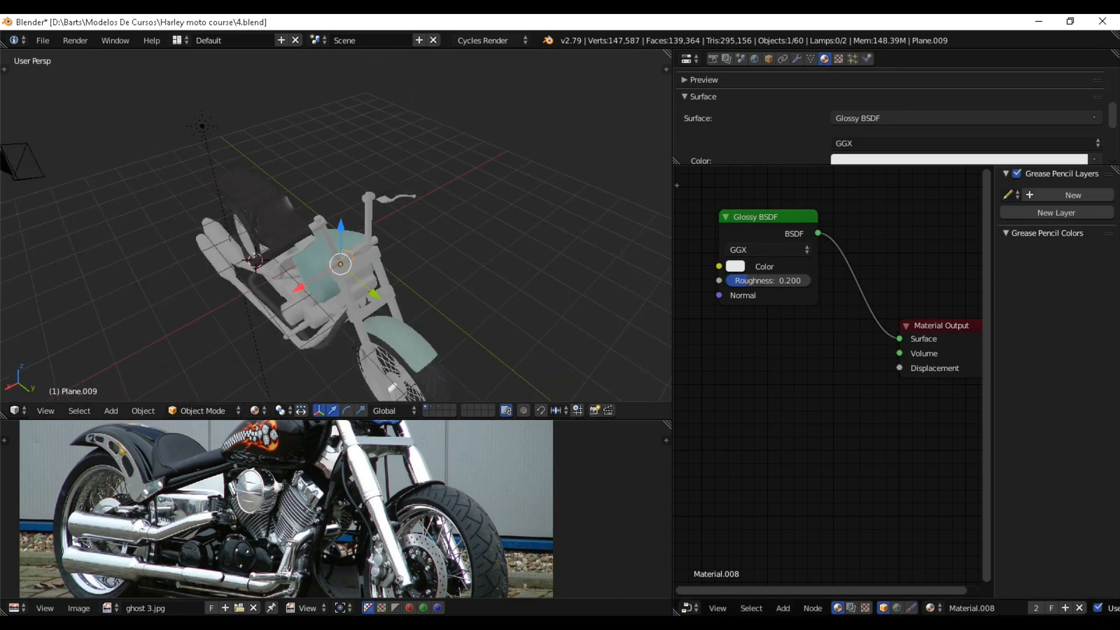
pyautogui.moveTo(349, 262); pyautogui.dragTo(402, 231, button='middle')
pyautogui.scroll(5, 373, 244)
pyautogui.keyDown('shift'); pyautogui.moveTo(368, 285); pyautogui.dragTo(343, 108, button='middle'); pyautogui.keyUp('shift')
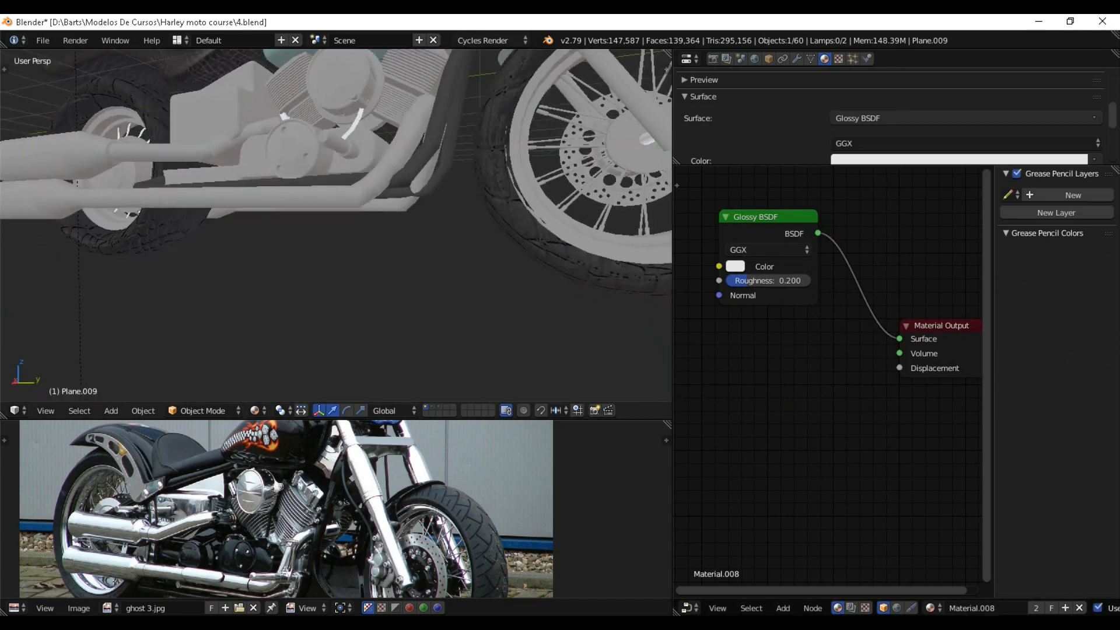
# Replace the Diffuse BSDF in the material of the thin curved rod beside the front exhaust pipe with a Glossy BSDF connected to Surface.
pyautogui.scroll(3, 345, 175)
pyautogui.keyDown('shift'); pyautogui.moveTo(344, 175); pyautogui.dragTo(396, 280, button='middle'); pyautogui.keyUp('shift')
pyautogui.moveTo(327, 233); pyautogui.dragTo(402, 257, button='middle')
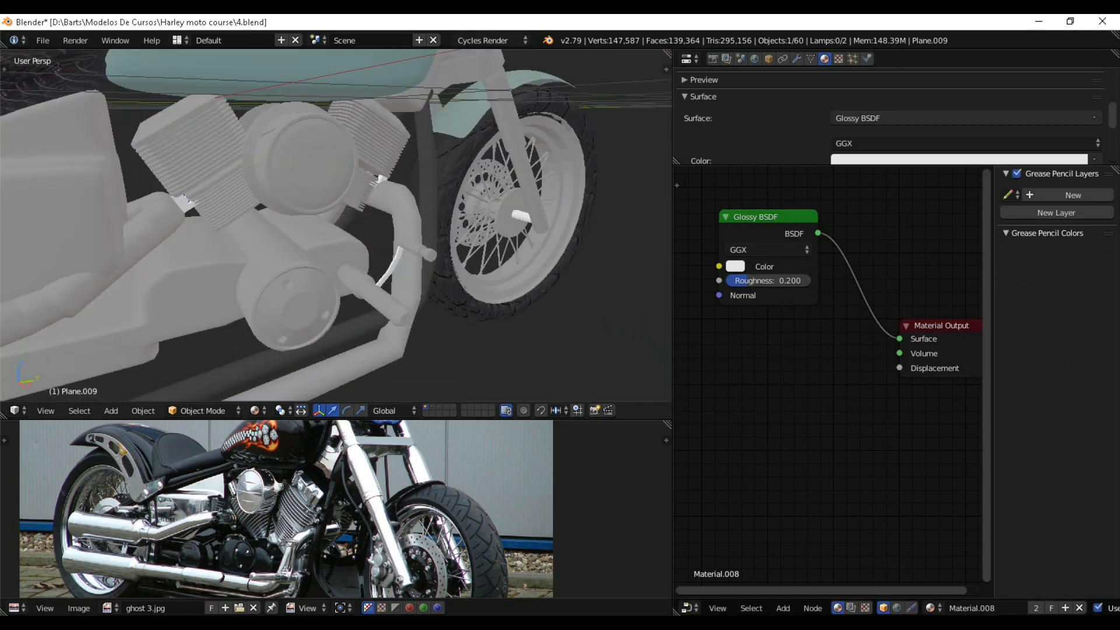
pyautogui.rightClick(391, 263)
pyautogui.hotkey('shift', 'a')
pyautogui.moveTo(725, 387)
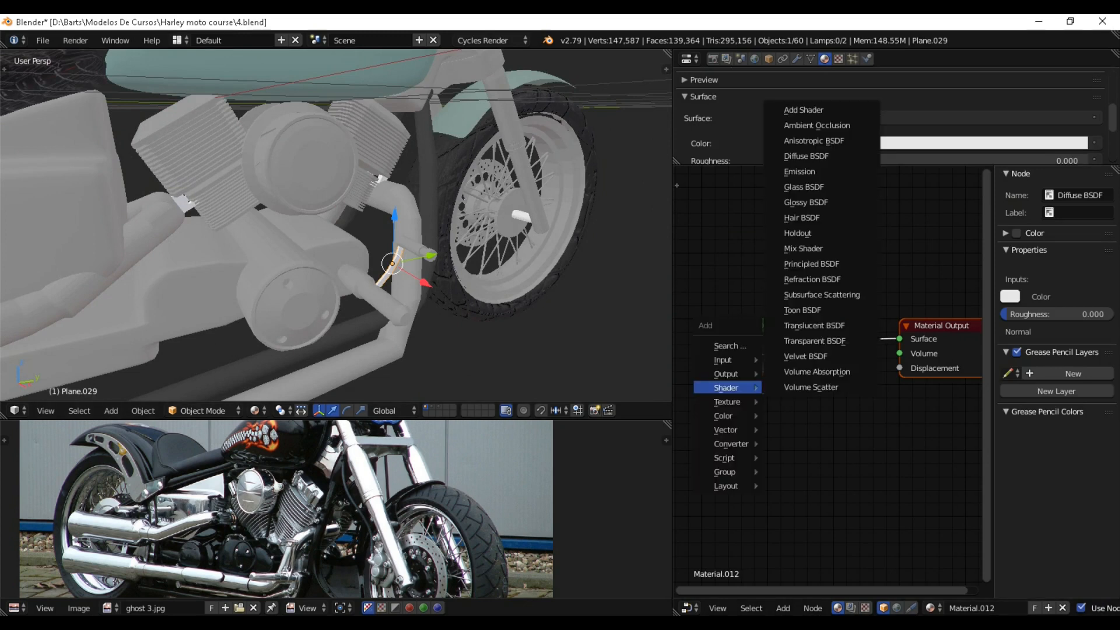
pyautogui.click(806, 202)
pyautogui.click(743, 222)
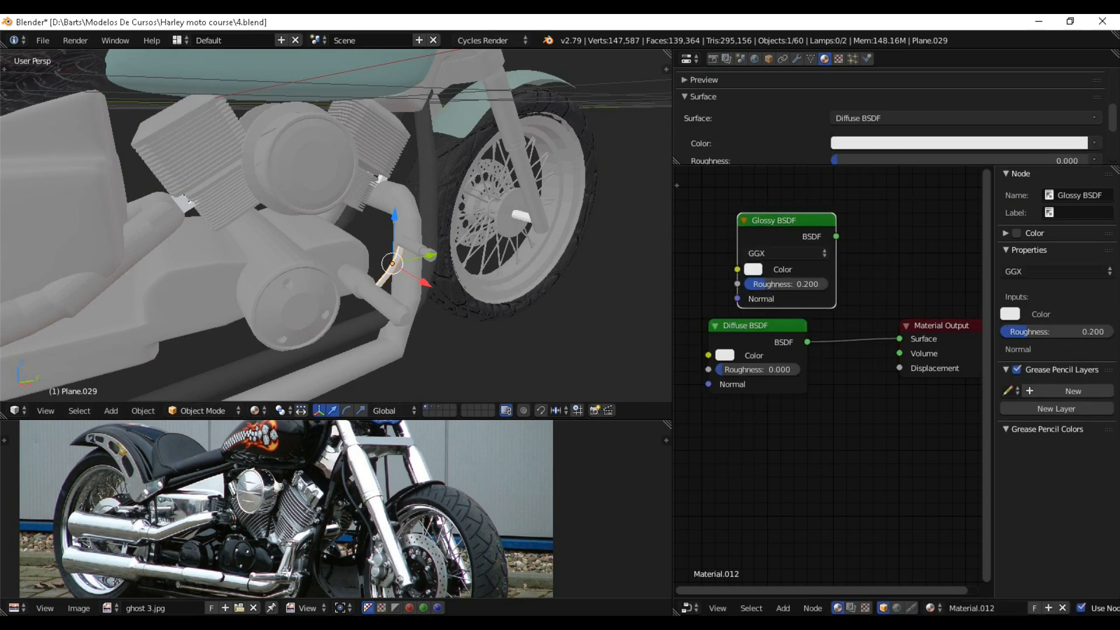
pyautogui.moveTo(836, 236); pyautogui.dragTo(899, 338)
pyautogui.click(758, 327)
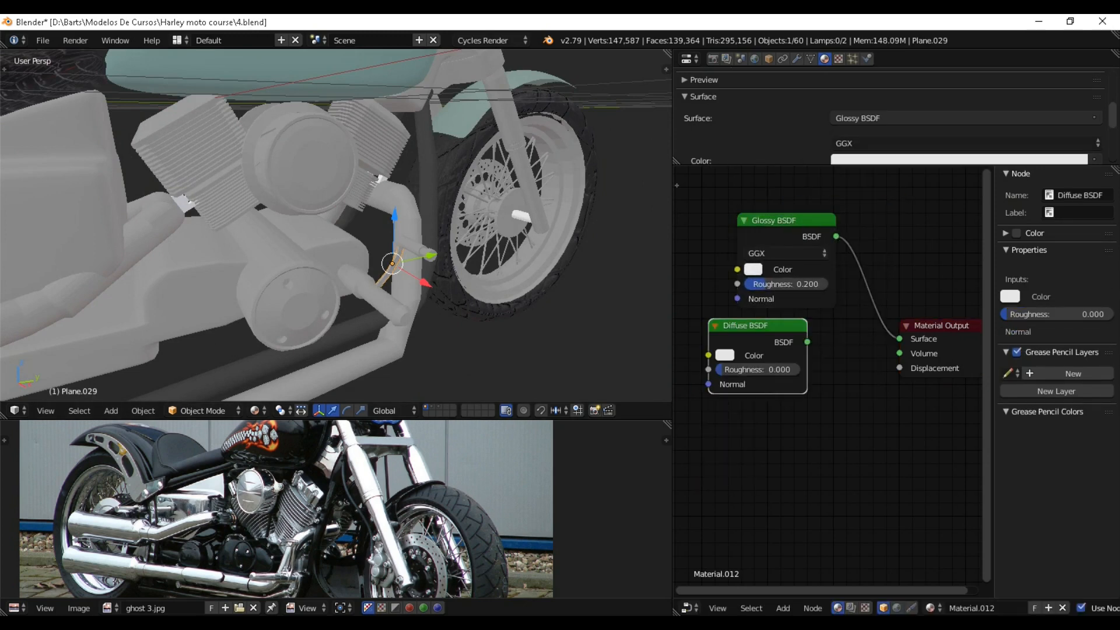
pyautogui.press('x')
# Create a material for the small cylinder at the front wheel hub, replacing its Diffuse BSDF with a Glossy BSDF connected to Surface.
pyautogui.scroll(2, 336, 226)
pyautogui.rightClick(565, 214)
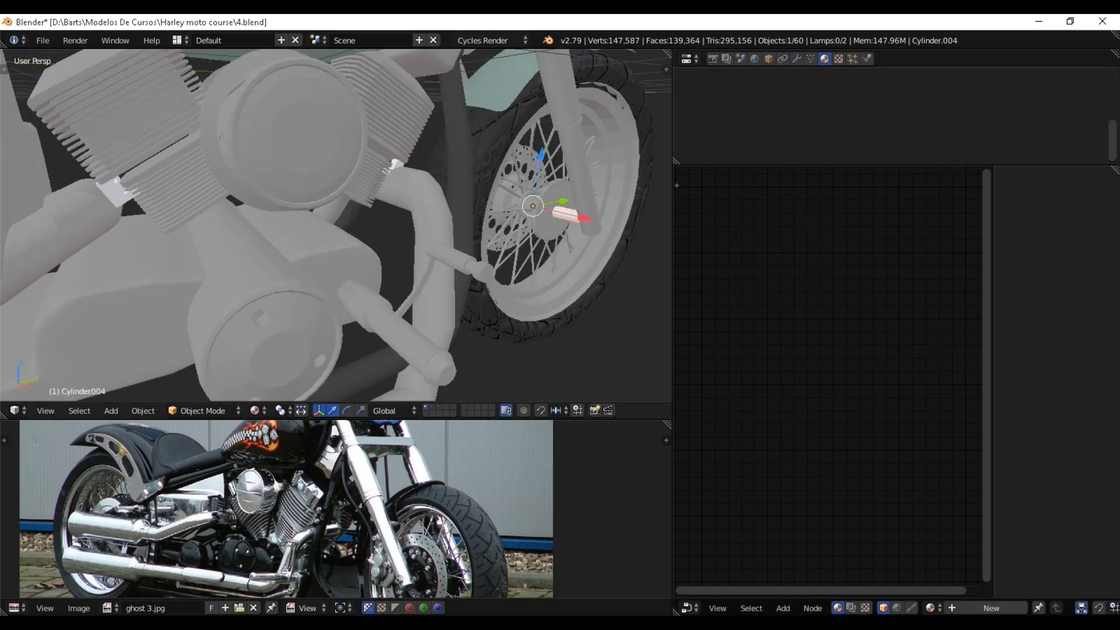
pyautogui.click(986, 608)
pyautogui.hotkey('shift', 'a')
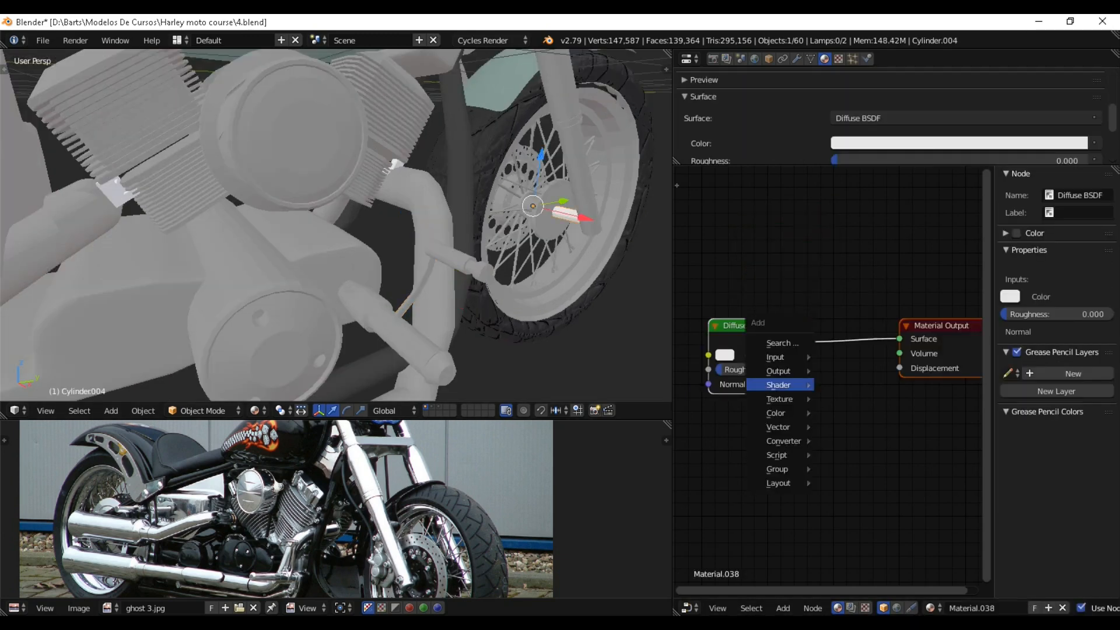
pyautogui.moveTo(758, 387)
pyautogui.click(863, 200)
pyautogui.click(758, 226)
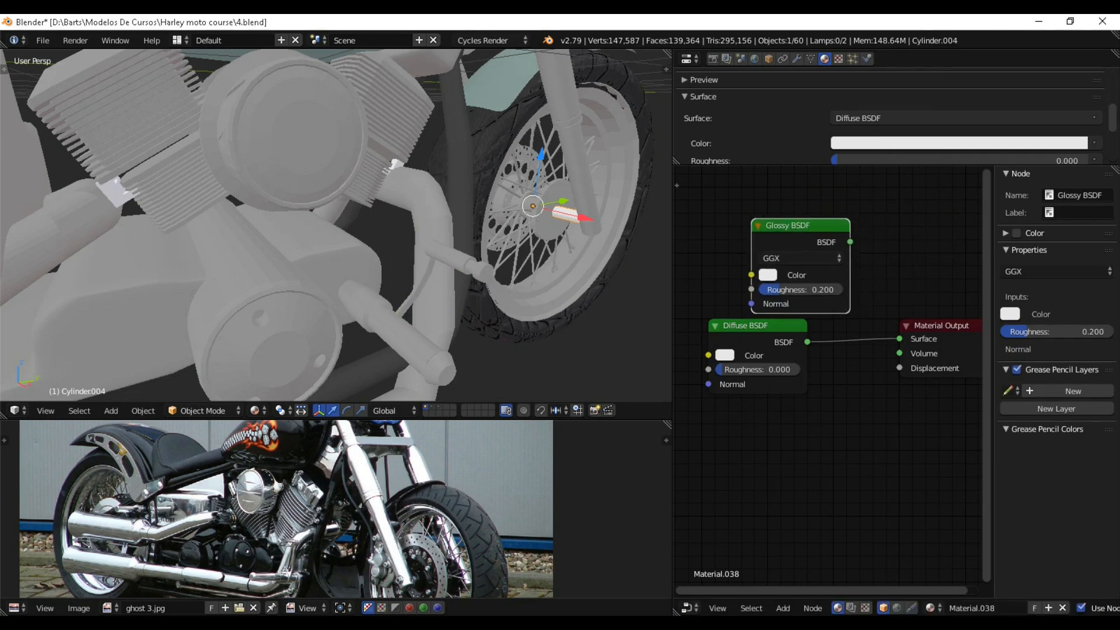
pyautogui.moveTo(850, 241); pyautogui.dragTo(899, 338)
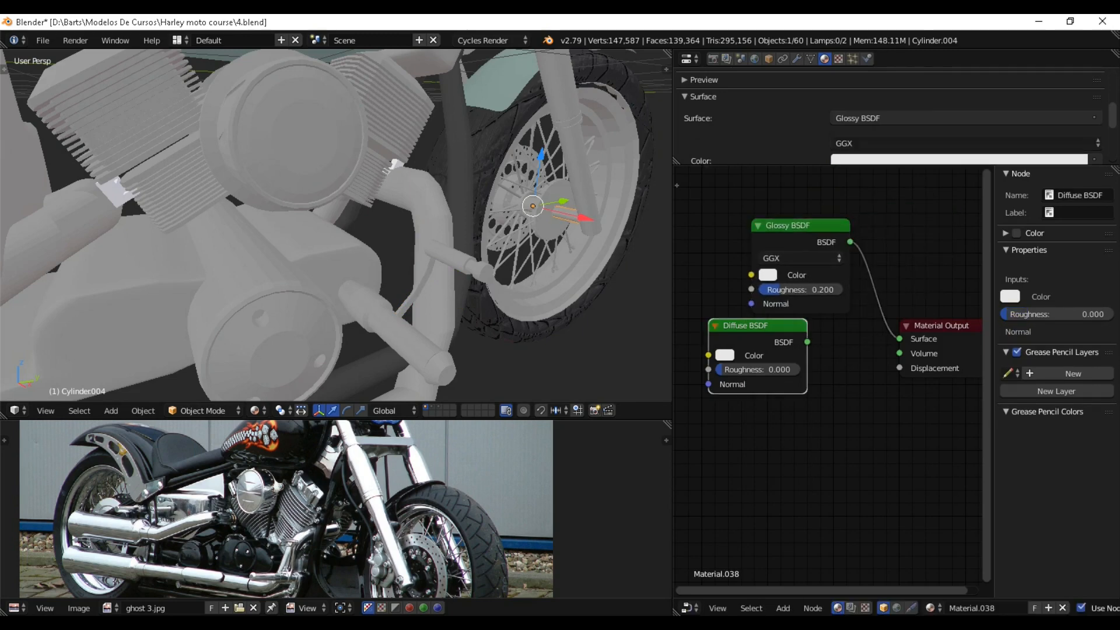
pyautogui.press('x')
# Enable nodes for the material of the white bracket below the rear engine cylinder, replace its shader with a Glossy BSDF, and save over 4.blend.
pyautogui.scroll(-2, 408, 251)
pyautogui.moveTo(374, 251); pyautogui.dragTo(375, 275, button='middle')
pyautogui.scroll(2, 443, 250)
pyautogui.rightClick(102, 250)
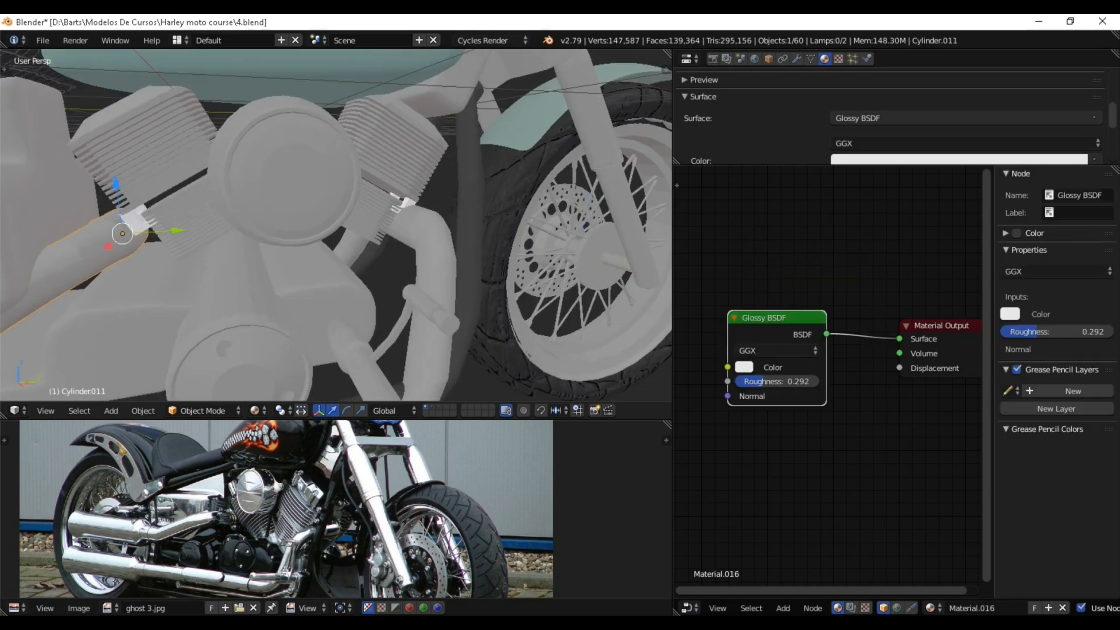
pyautogui.rightClick(136, 222)
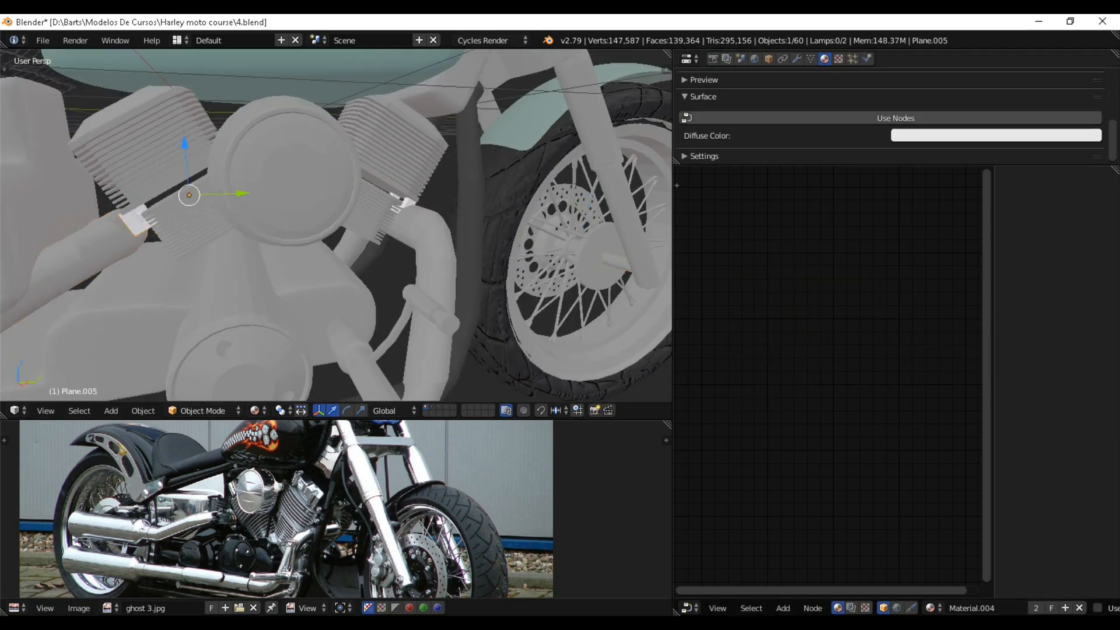
pyautogui.click(895, 118)
pyautogui.hotkey('shift', 'a')
pyautogui.moveTo(757, 294)
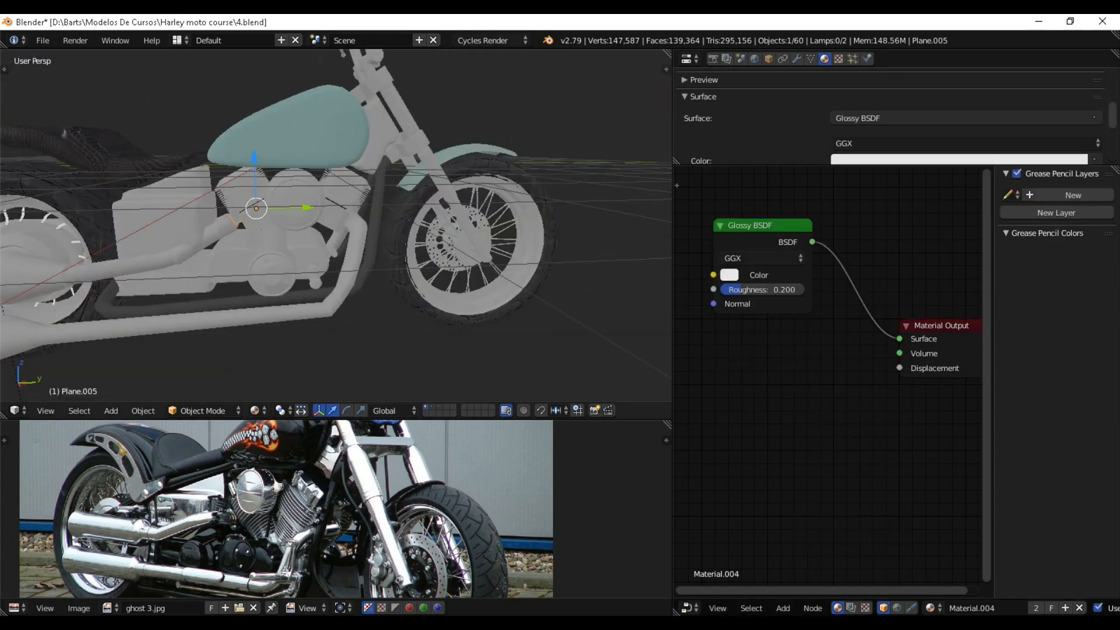
pyautogui.hotkey('ctrl', 's')
pyautogui.click(327, 228)
# Darken the Glossy BSDF color of the engine bracket's material to mid grey and save over 4.blend.
pyautogui.scroll(3, 327, 229)
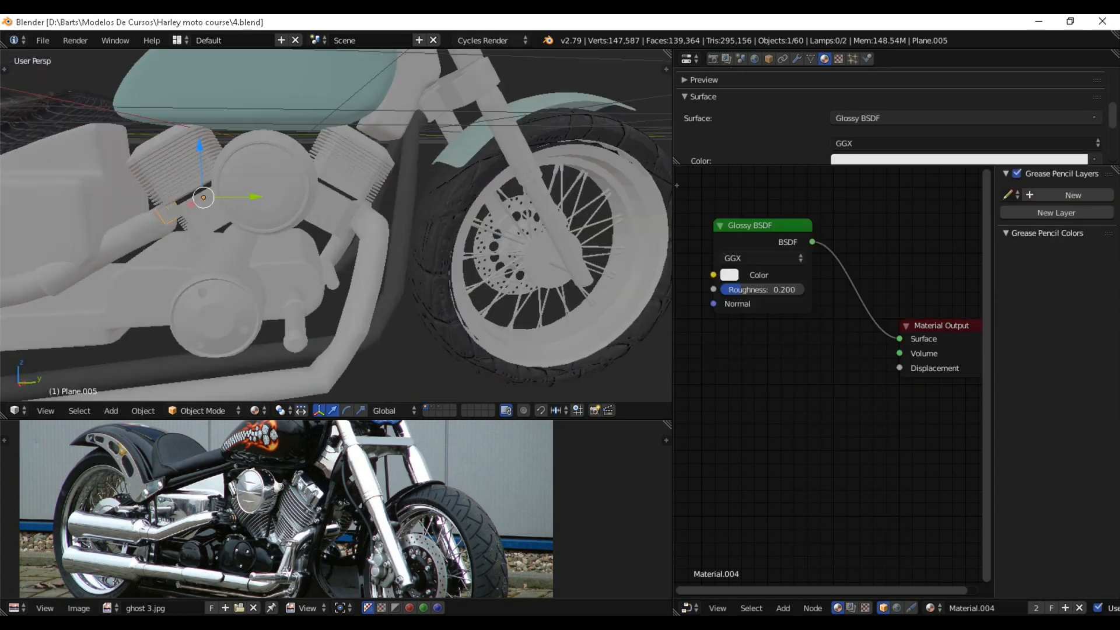
pyautogui.click(729, 274)
pyautogui.moveTo(832, 92); pyautogui.dragTo(833, 121)
pyautogui.scroll(-3, 414, 209)
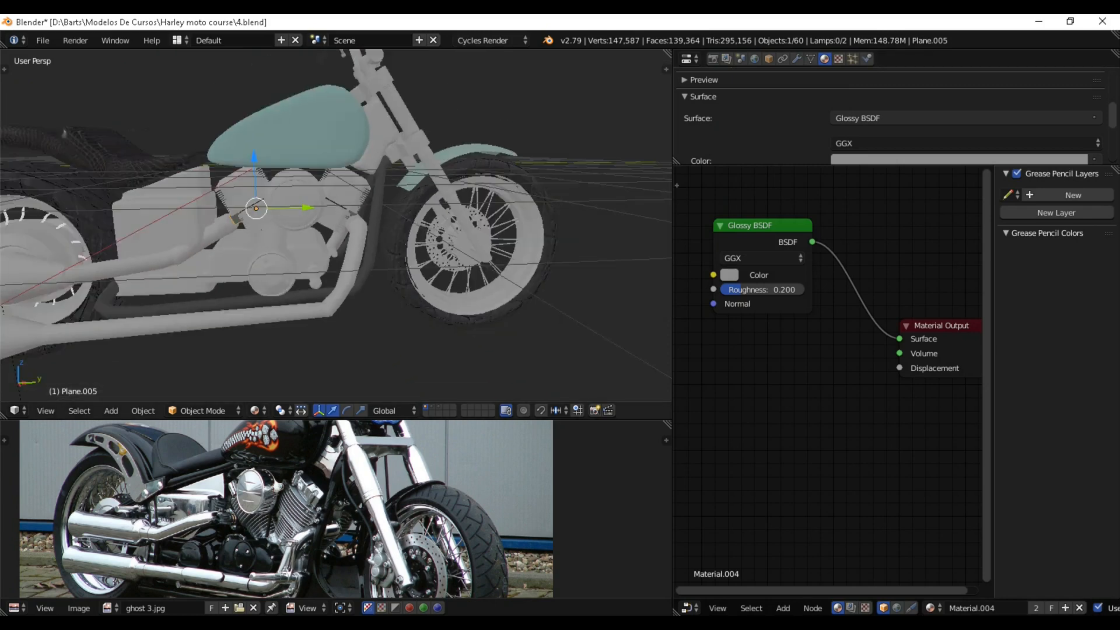
pyautogui.moveTo(414, 209); pyautogui.dragTo(525, 233, button='middle')
pyautogui.hotkey('ctrl', 's')
pyautogui.click(385, 224)
# Examine the curved spokes inside the rear wheel and select one of them.
pyautogui.scroll(3, 428, 210)
pyautogui.scroll(4, 391, 224)
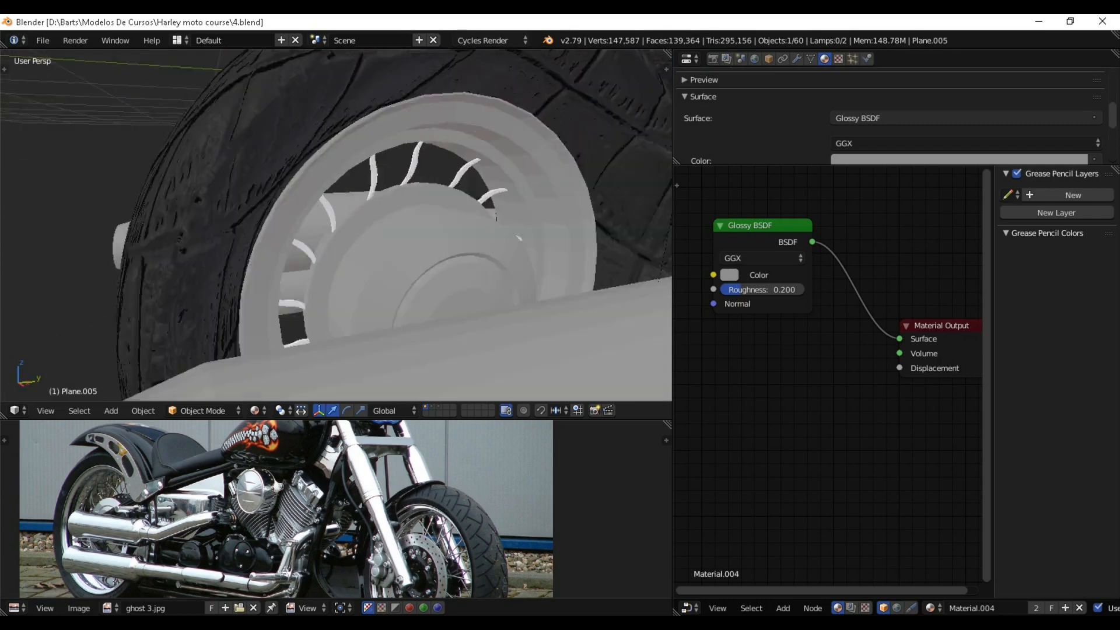
pyautogui.scroll(-2, 391, 224)
pyautogui.moveTo(391, 224); pyautogui.dragTo(368, 263, button='middle')
pyautogui.scroll(3, 336, 226)
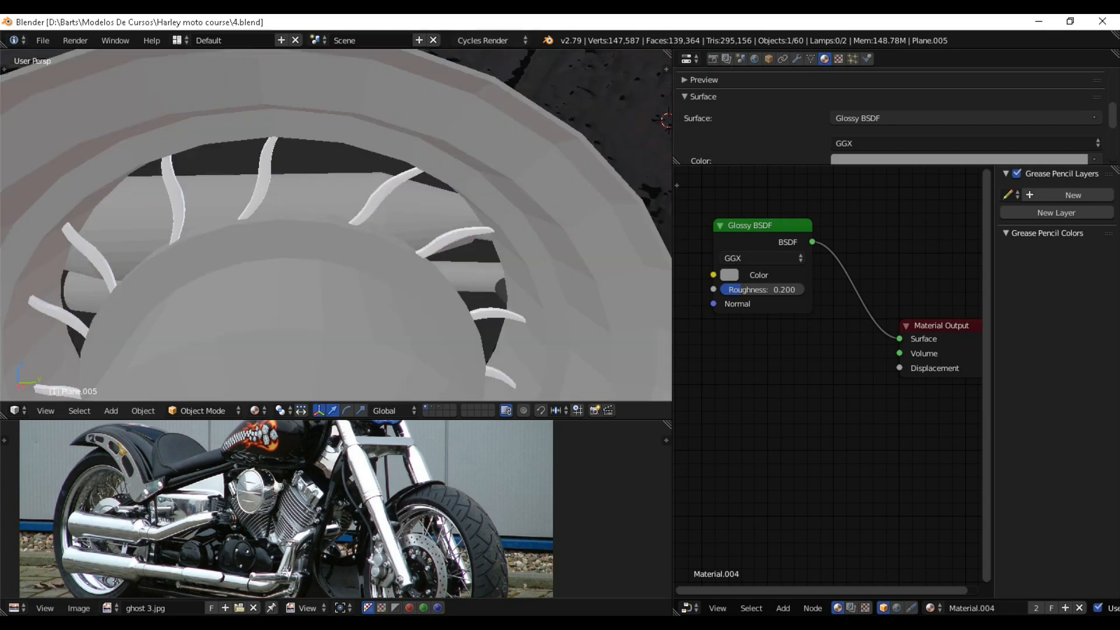
pyautogui.rightClick(378, 195)
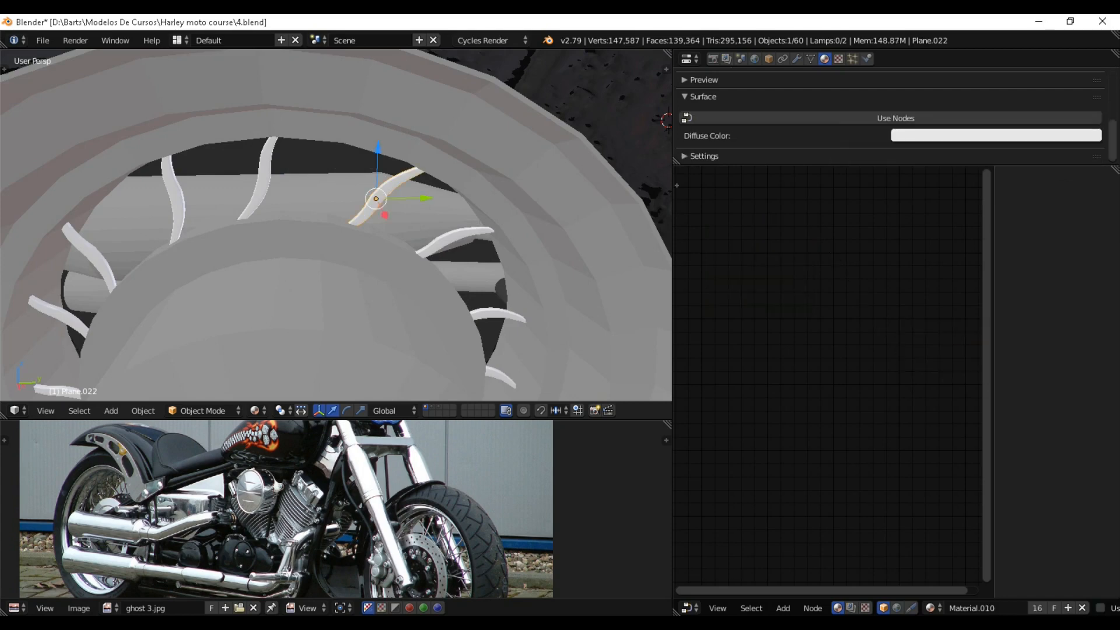
pyautogui.scroll(-13, 336, 225)
# Save the motorcycle scene over the existing 4.blend file.
pyautogui.moveTo(496, 257); pyautogui.dragTo(443, 275, button='middle')
pyautogui.hotkey('ctrl', 's')
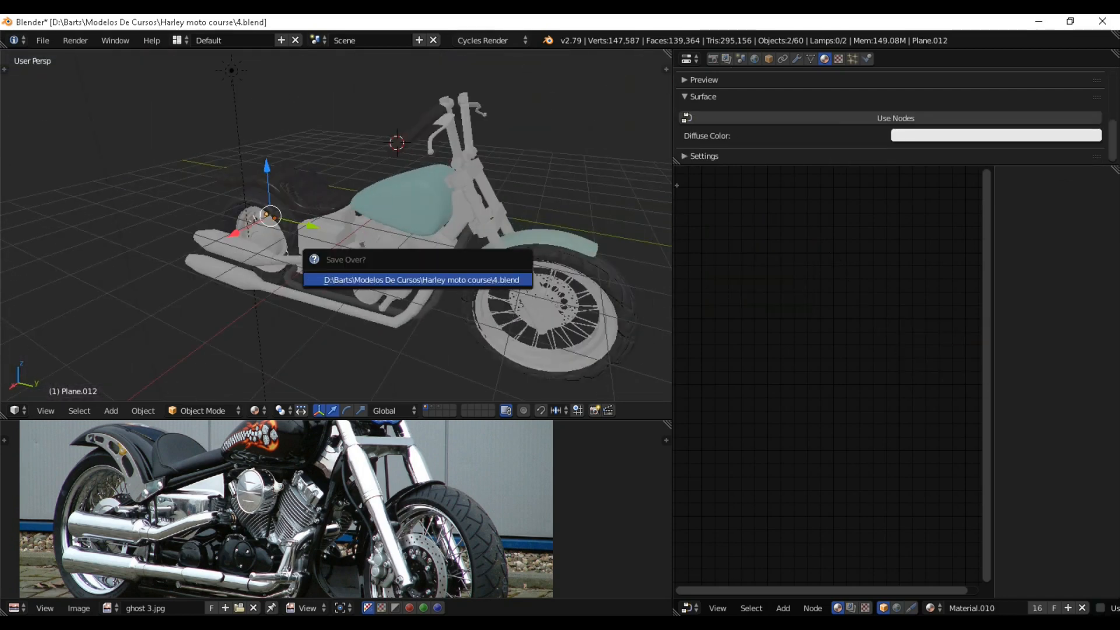
pyautogui.click(443, 278)
pyautogui.scroll(-2, 336, 226)
pyautogui.hotkey('ctrl', 's')
pyautogui.moveTo(557, 273); pyautogui.dragTo(470, 276, button='middle')
pyautogui.click(473, 276)
# Delete both the Sun and the Lamp light above the motorcycle.
pyautogui.scroll(-3, 470, 276)
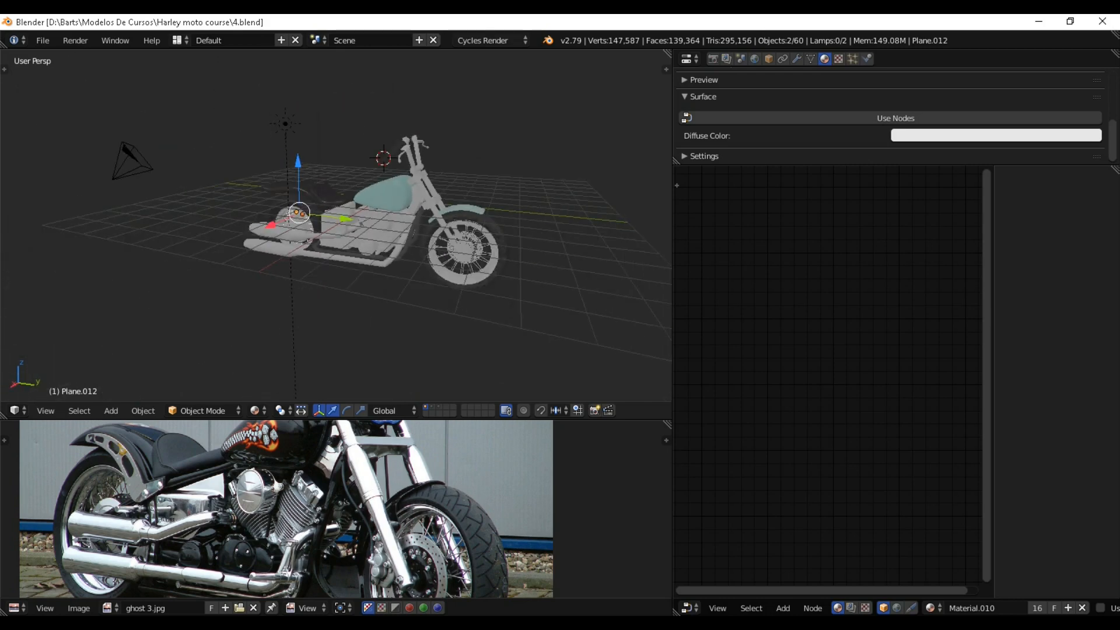
pyautogui.scroll(2, 336, 226)
pyautogui.scroll(1, 335, 226)
pyautogui.moveTo(336, 225); pyautogui.dragTo(337, 263, button='middle')
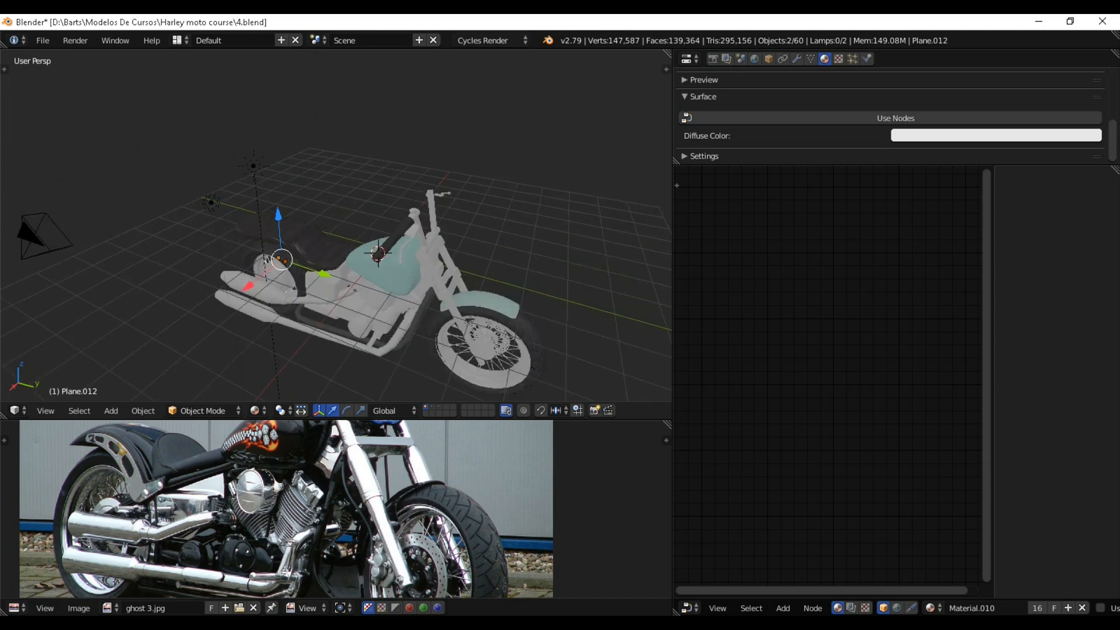
pyautogui.rightClick(253, 166)
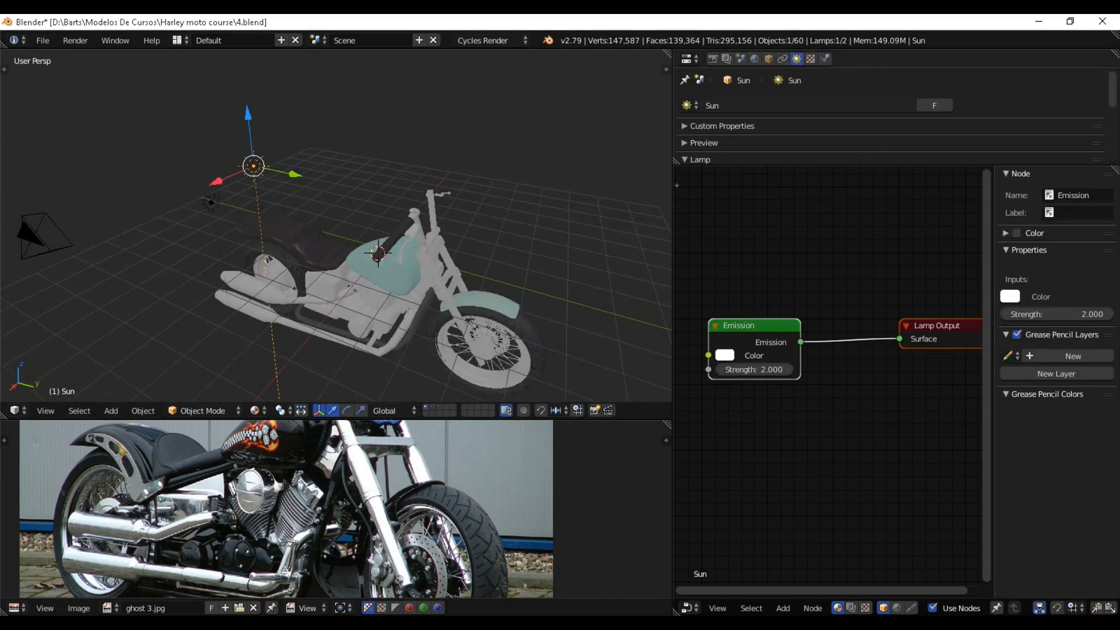
pyautogui.rightClick(211, 202)
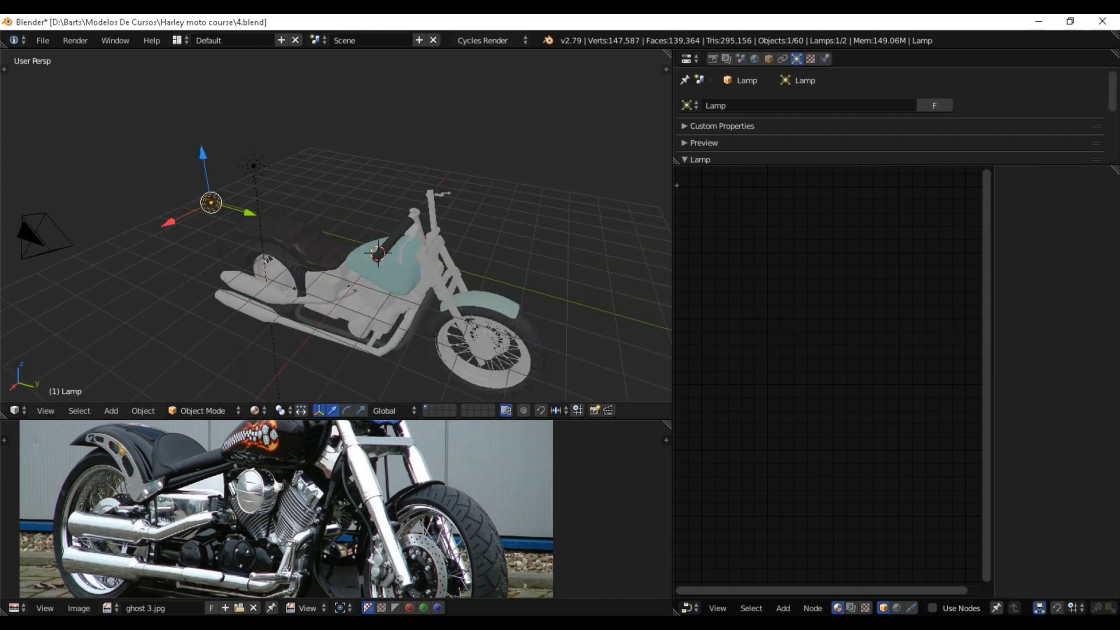
pyautogui.keyDown('shift'); pyautogui.rightClick(253, 166); pyautogui.keyUp('shift')
pyautogui.moveTo(359, 211); pyautogui.dragTo(351, 188, button='middle')
pyautogui.press('x')
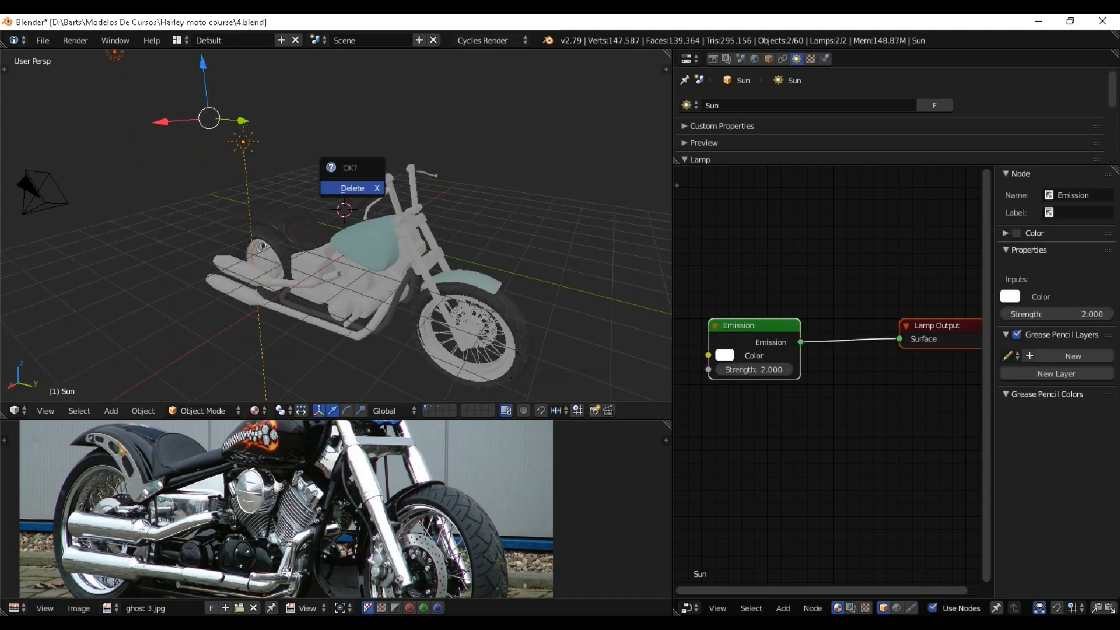
pyautogui.click(351, 188)
# Add an Area lamp beside the motorcycle, placed with the 3D cursor in the top orthographic view.
pyautogui.scroll(-3, 336, 227)
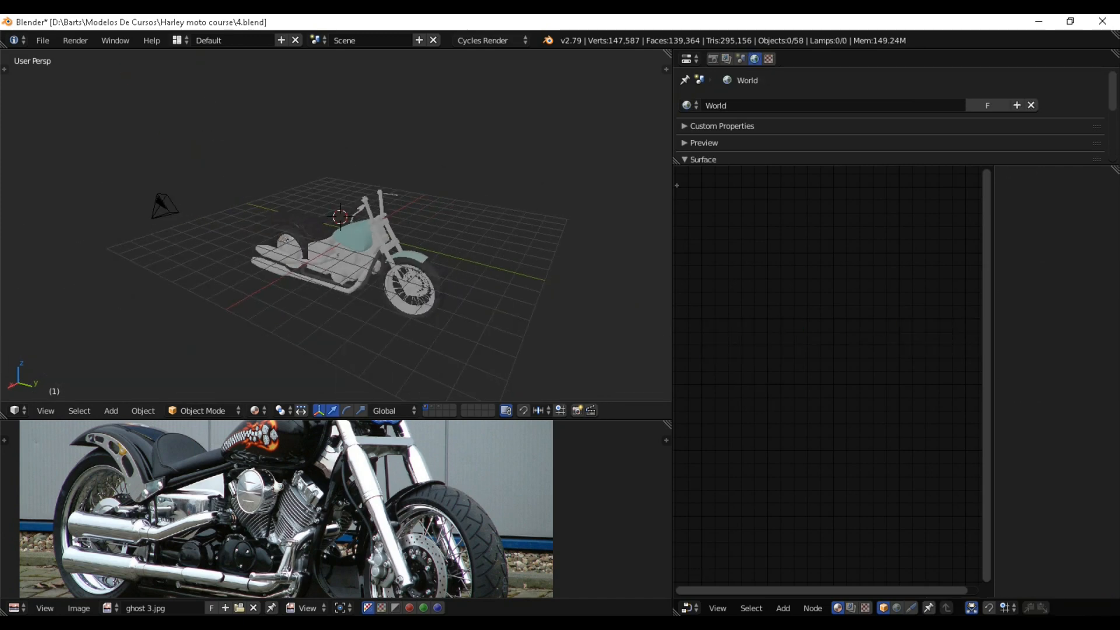
pyautogui.press('KP_7')
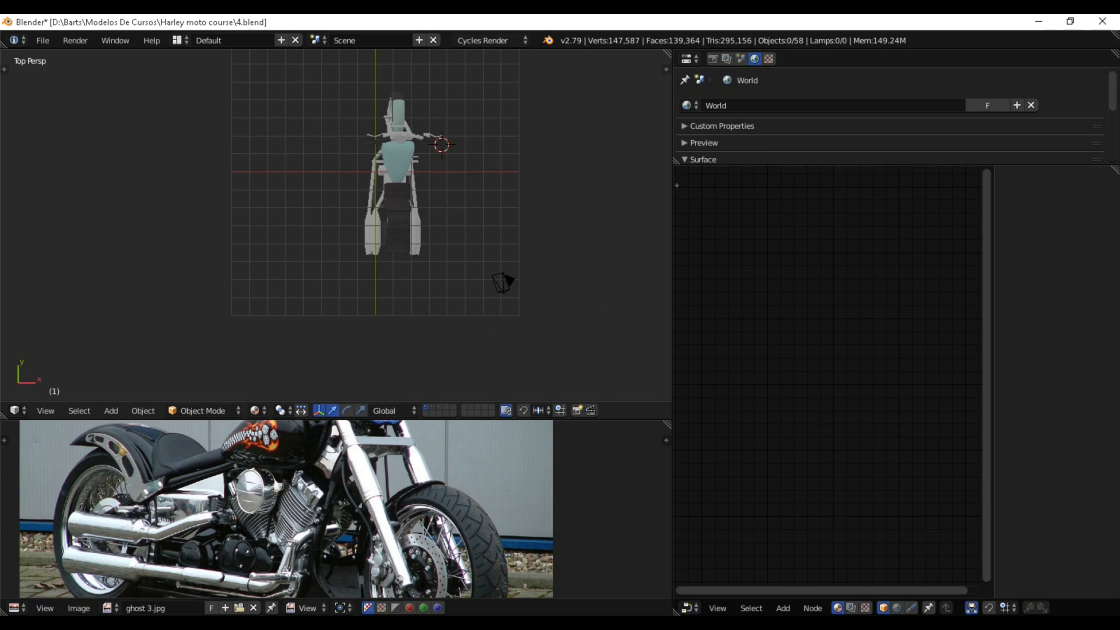
pyautogui.press('KP_5')
pyautogui.scroll(3, 336, 225)
pyautogui.keyDown('shift'); pyautogui.moveTo(584, 178); pyautogui.dragTo(420, 274, button='middle'); pyautogui.keyUp('shift')
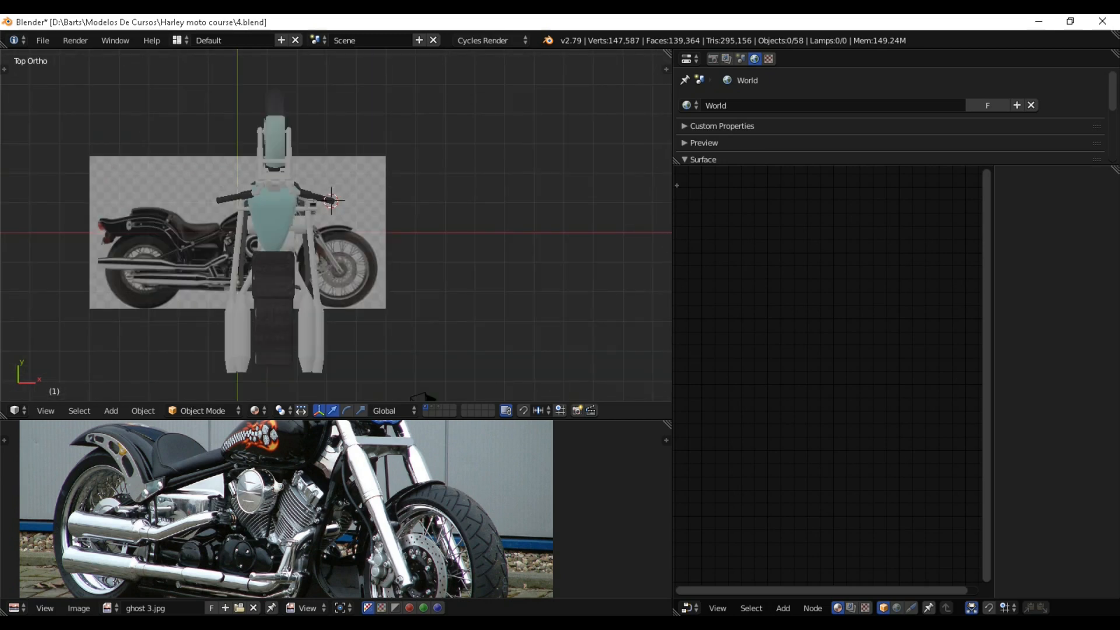
pyautogui.click(425, 275)
pyautogui.hotkey('shift', 'a')
pyautogui.moveTo(425, 276)
pyautogui.moveTo(385, 435)
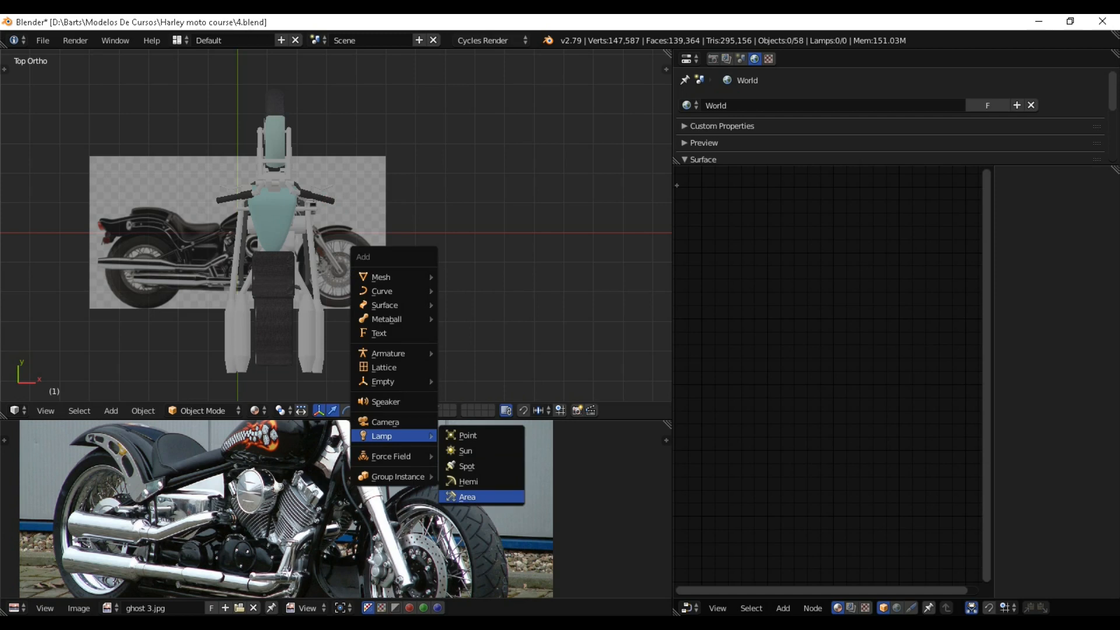
pyautogui.click(466, 496)
# Switch the viewport shading to Solid and rotate the area lamp 90 degrees about the Y axis.
pyautogui.click(257, 411)
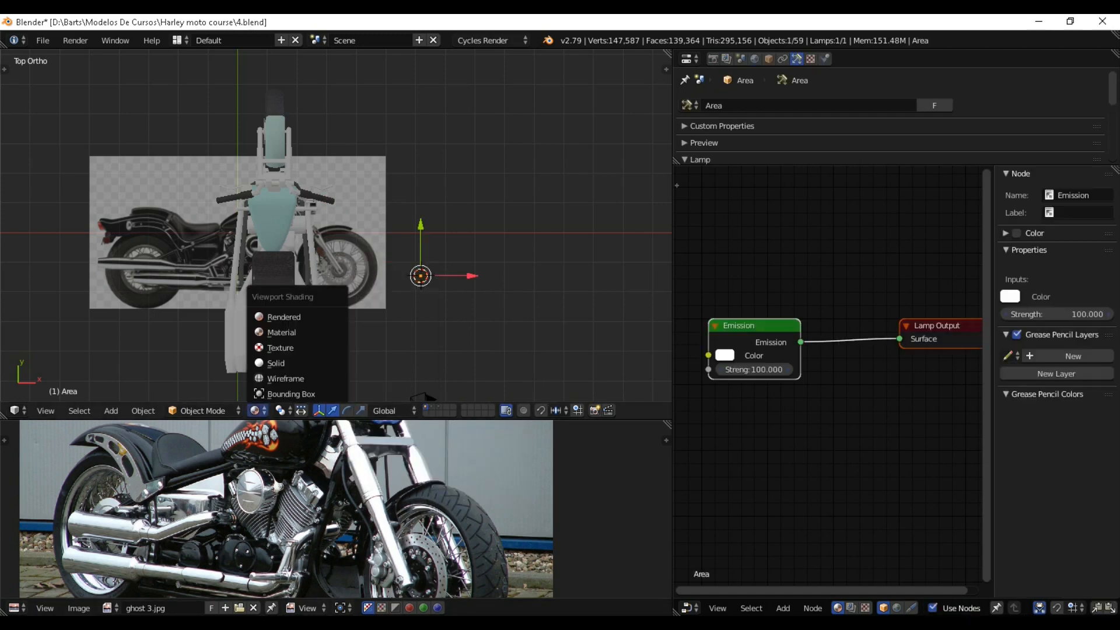
pyautogui.click(274, 362)
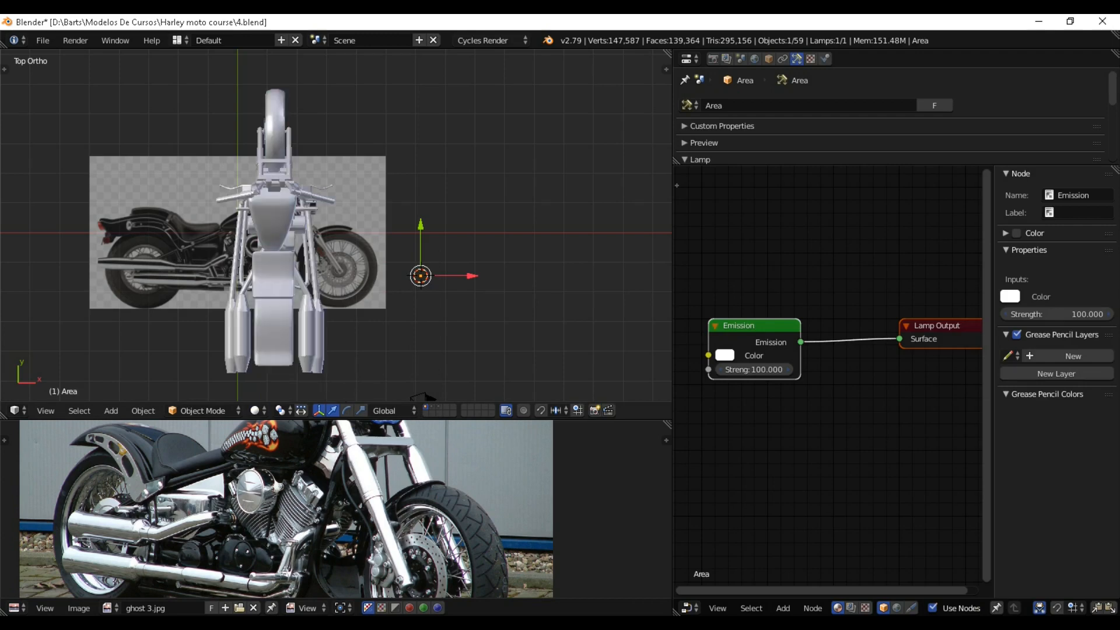
pyautogui.write('ry90')
pyautogui.press('Return')
# Lower the area lamp along Z and shift it horizontally to the outer side of the motorcycle's rear end.
pyautogui.moveTo(420, 251); pyautogui.dragTo(245, 142, button='middle')
pyautogui.press('g')
pyautogui.press('z')
pyautogui.press('Return')
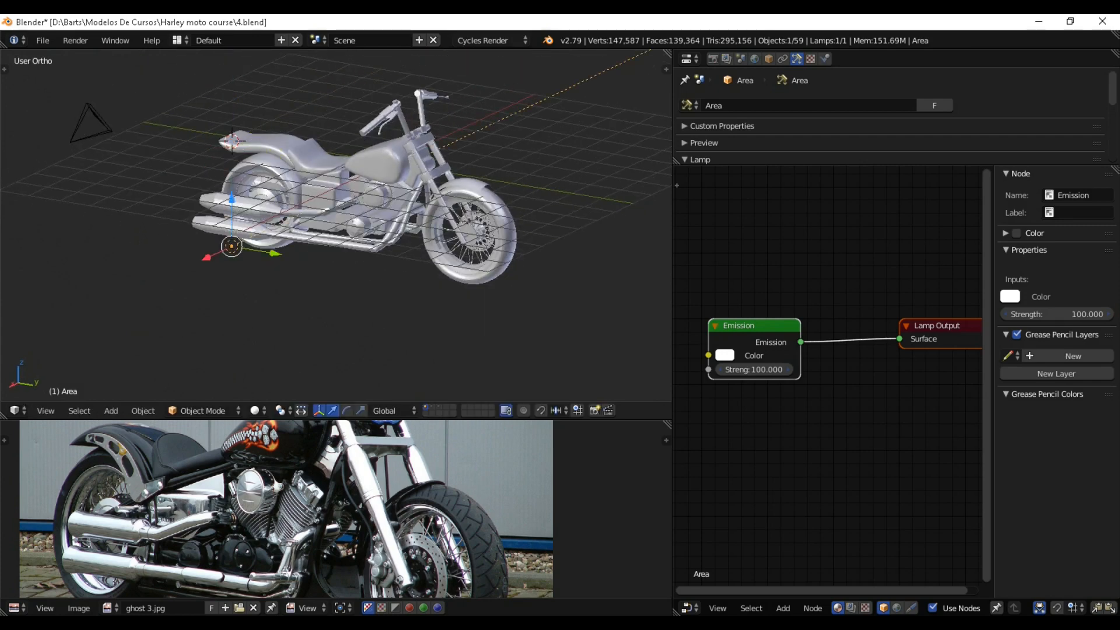
pyautogui.press('g')
pyautogui.press('y')
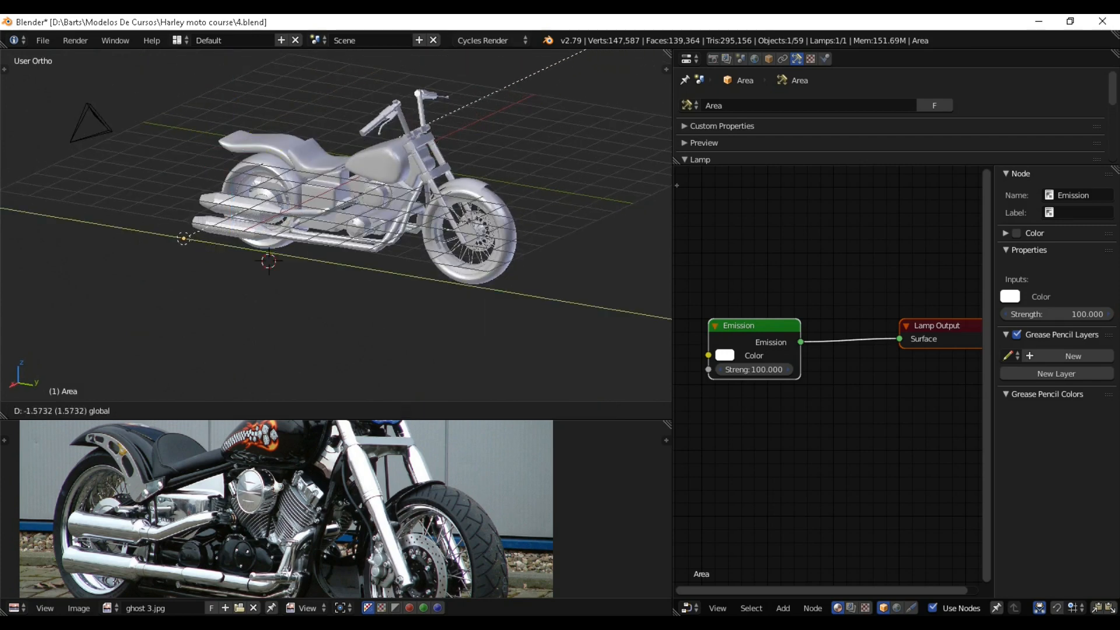
pyautogui.press('x')
pyautogui.press('Return')
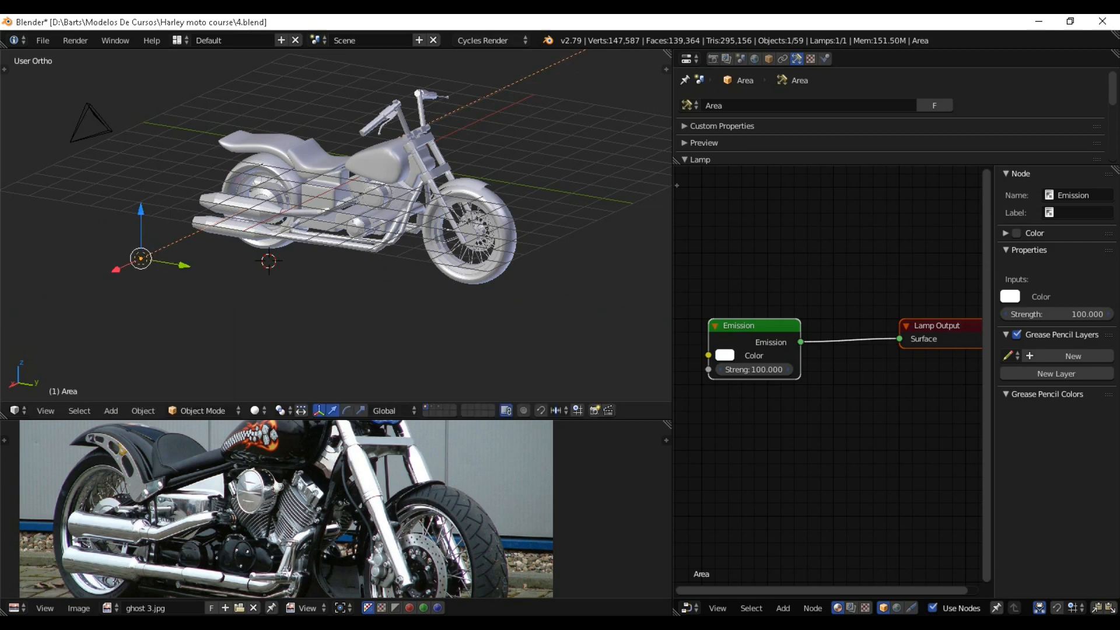
# Duplicate the area lamp twice along the Y axis to form a row of three lamps beside the motorcycle.
pyautogui.hotkey('shift', 'd')
pyautogui.press('y')
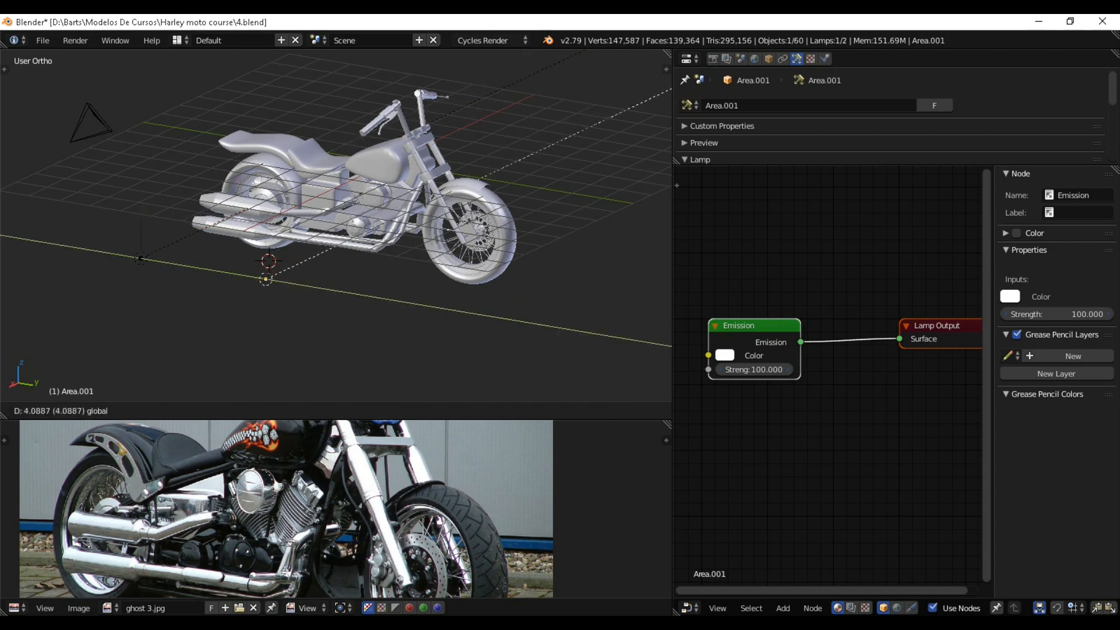
pyautogui.press('Return')
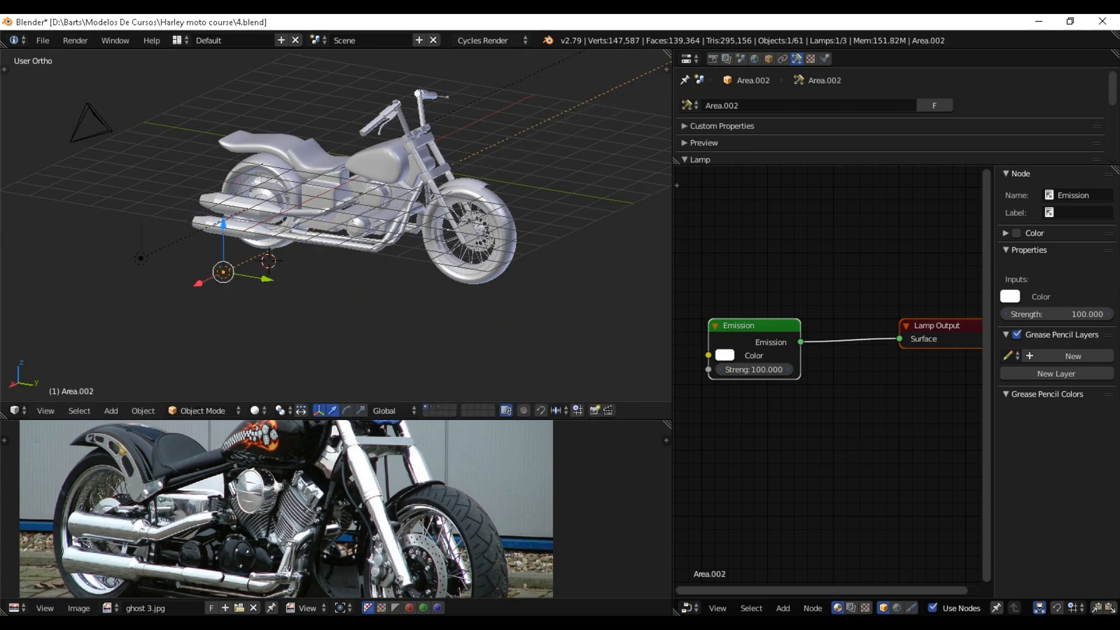
pyautogui.hotkey('shift', 'd')
pyautogui.press('y')
pyautogui.press('Return')
pyautogui.scroll(2, 350, 245)
pyautogui.moveTo(349, 245); pyautogui.dragTo(327, 243, button='middle')
pyautogui.scroll(-2, 306, 243)
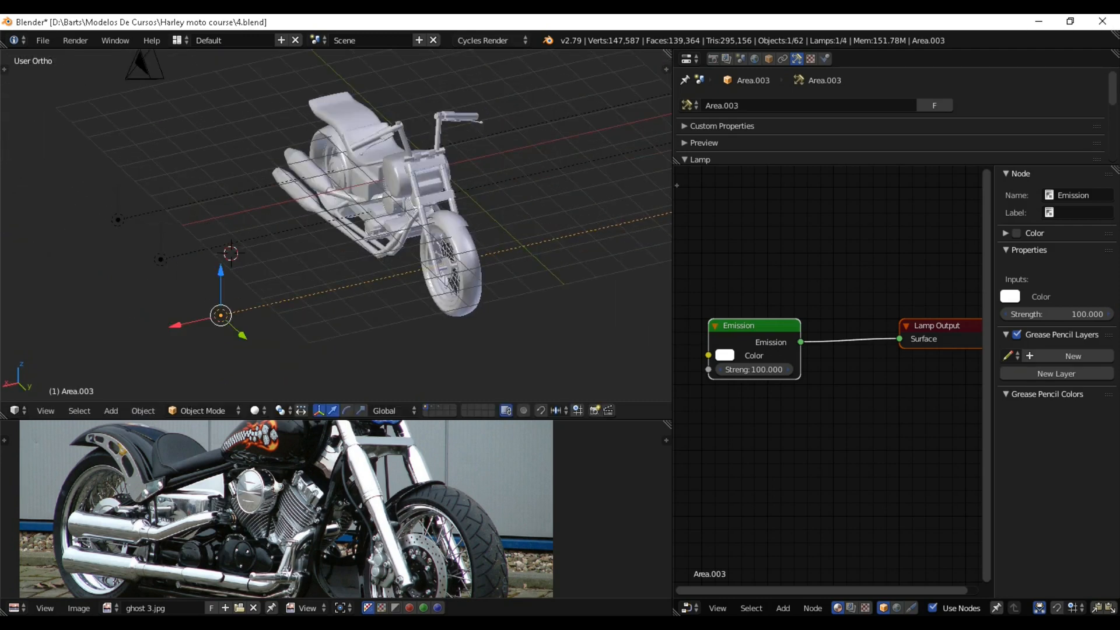
# Duplicate the front area lamp, place the copy straight above it, and rotate the copy about the Y axis to point downward.
pyautogui.hotkey('shift', 'd')
pyautogui.press('y')
pyautogui.press('Return')
pyautogui.press('r')
pyautogui.press('y')
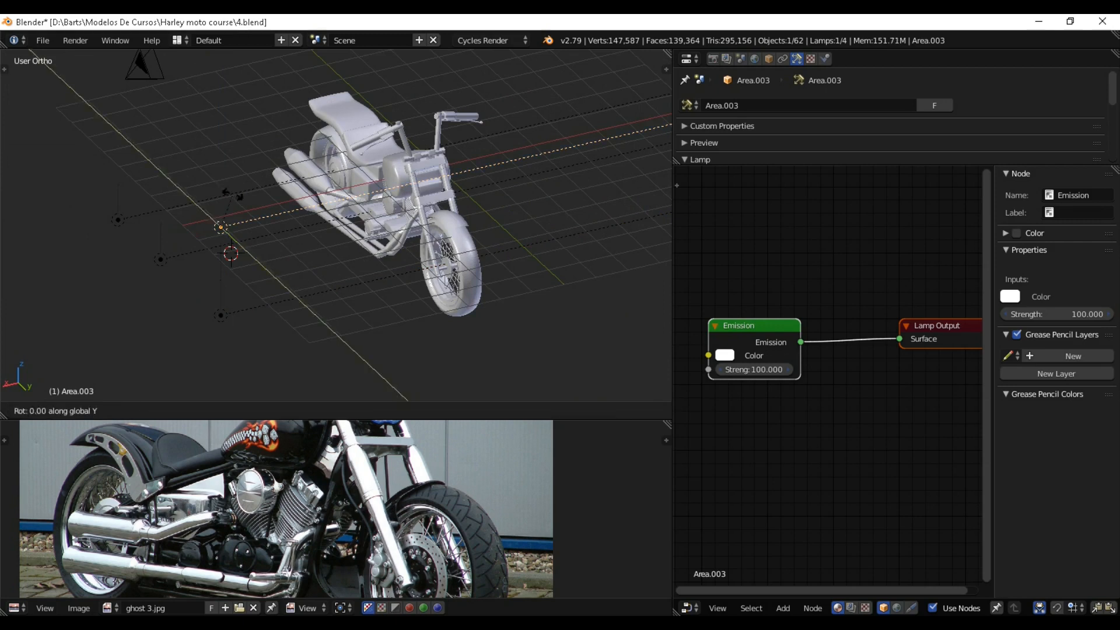
pyautogui.press('Return')
pyautogui.press('r')
pyautogui.press('y')
pyautogui.press('Return')
pyautogui.press('r')
pyautogui.press('y')
pyautogui.press('Return')
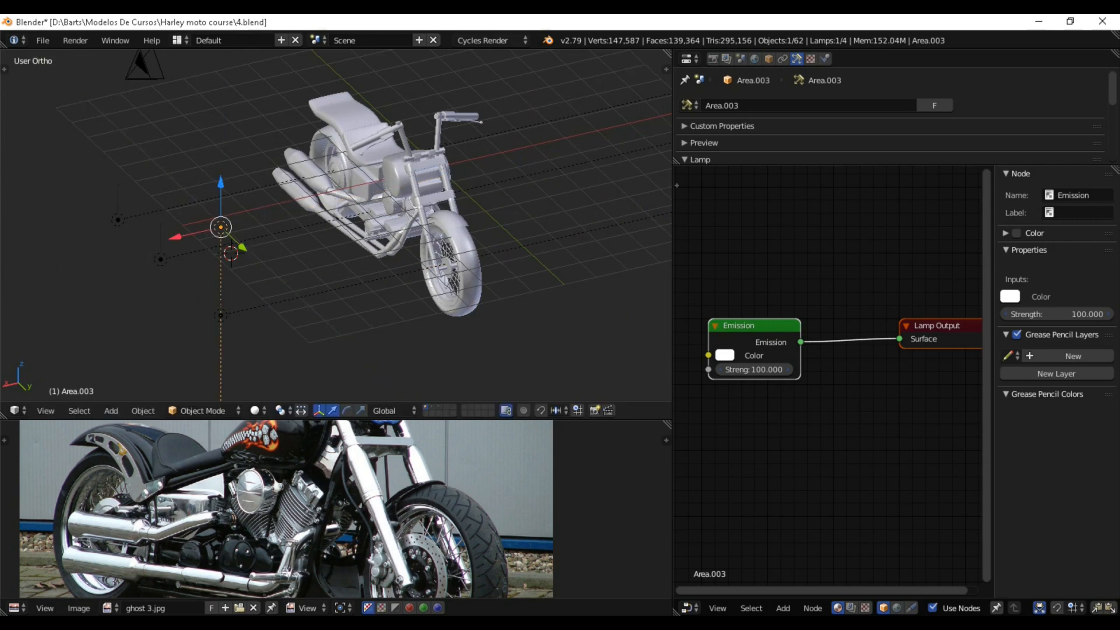
# Move the downward-facing area lamp along X and Y to centre it over the motorcycle.
pyautogui.scroll(-1, 336, 227)
pyautogui.press('g')
pyautogui.press('x')
pyautogui.click(336, 227)
pyautogui.moveTo(336, 227); pyautogui.dragTo(410, 201, button='middle')
pyautogui.press('KP_5')
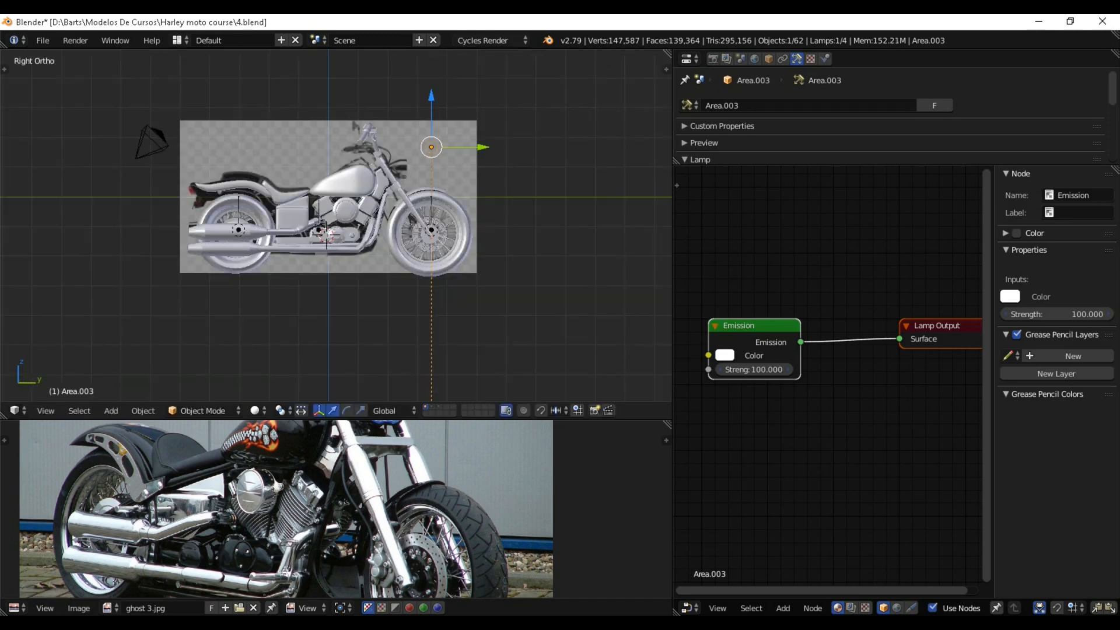
pyautogui.moveTo(481, 147); pyautogui.dragTo(369, 147)
pyautogui.press('KP_7')
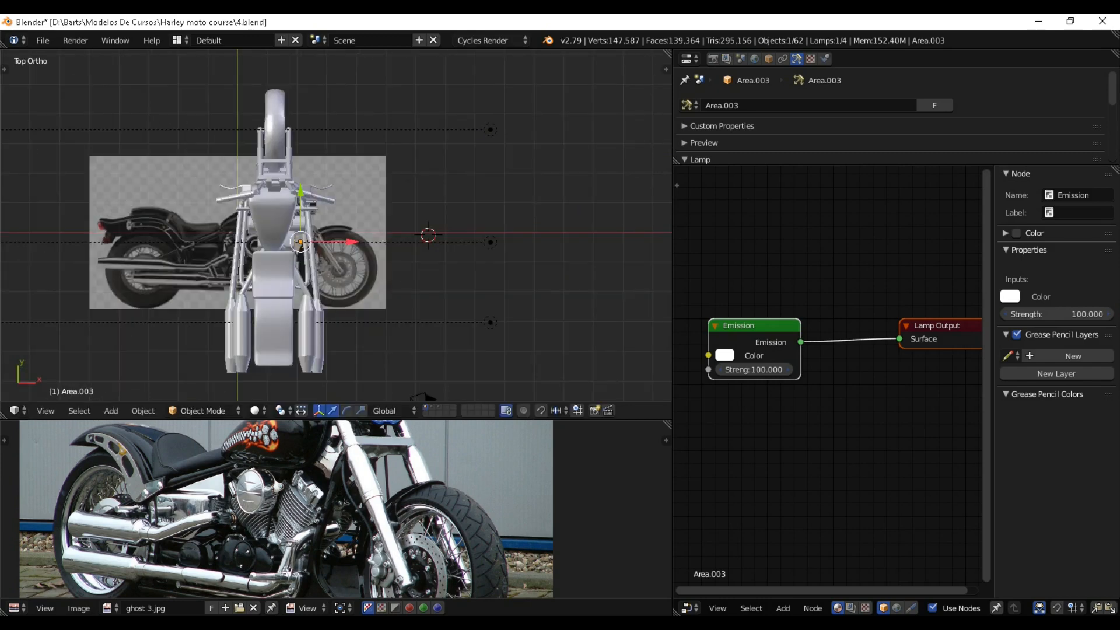
pyautogui.moveTo(352, 241); pyautogui.dragTo(324, 241)
# Raise the centred area lamp along Z until it hangs well above the motorcycle's handlebars.
pyautogui.press('KP_5')
pyautogui.moveTo(324, 241); pyautogui.dragTo(137, 130, button='middle')
pyautogui.click(370, 123)
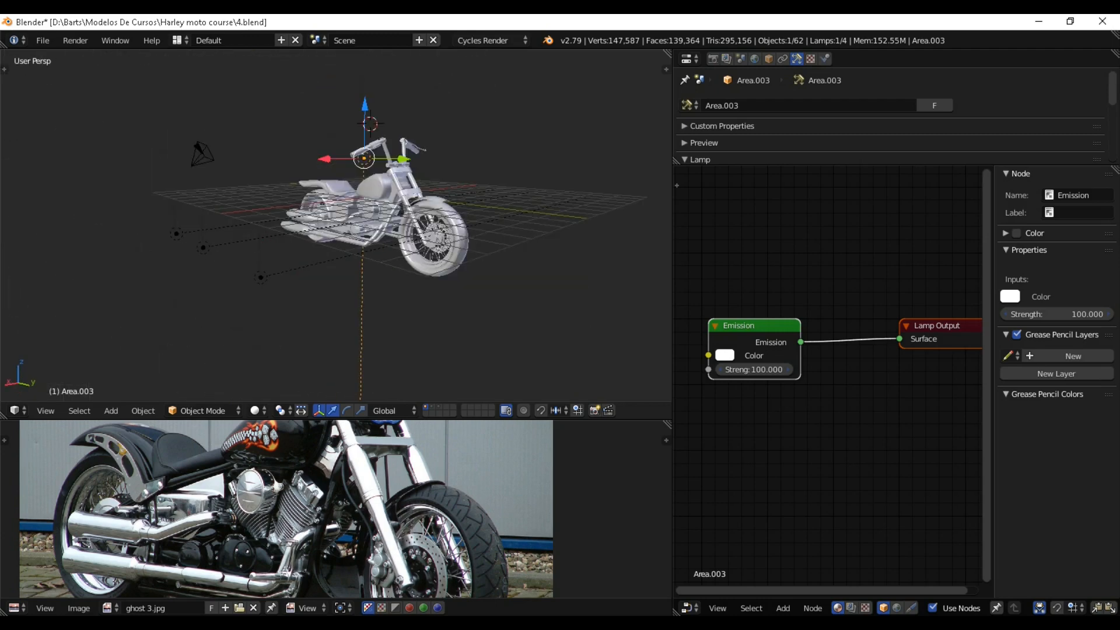
pyautogui.moveTo(365, 112); pyautogui.dragTo(365, 29)
pyautogui.scroll(-2, 350, 175)
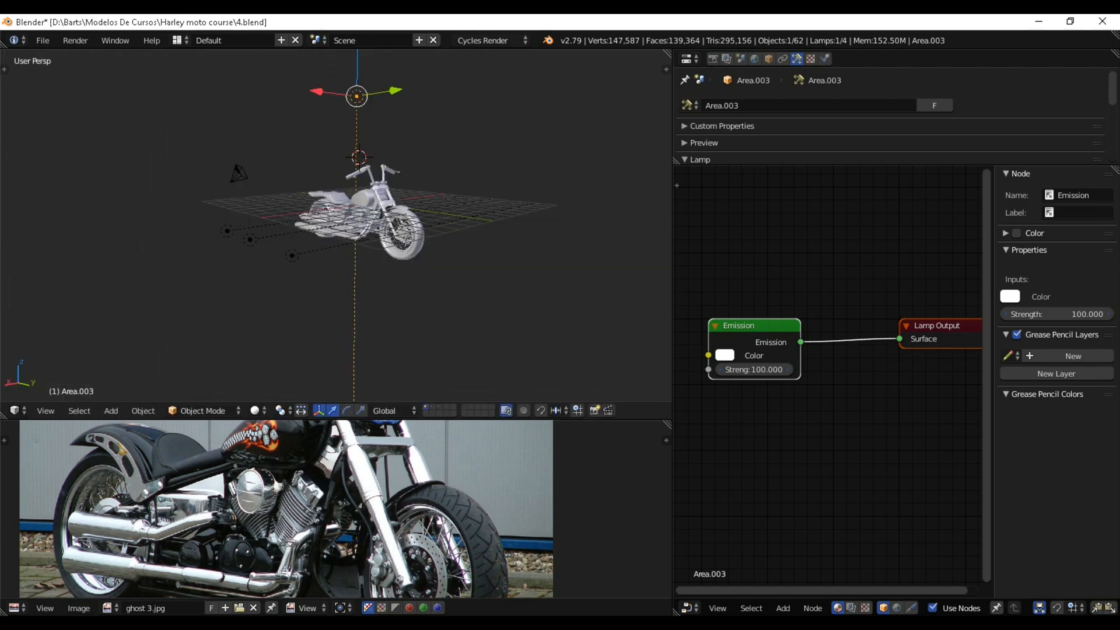
pyautogui.moveTo(350, 175); pyautogui.dragTo(350, 194, button='middle')
pyautogui.moveTo(353, 99); pyautogui.dragTo(354, 113)
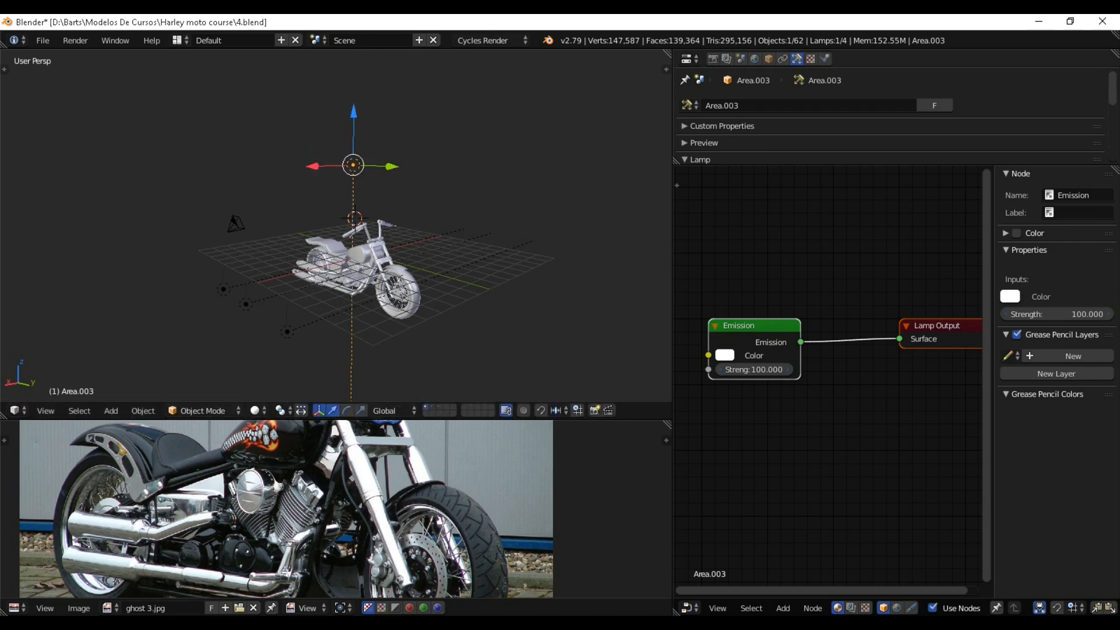
# Turn off Cast Shadow for each of the three area lamps in the row beside the motorcycle.
pyautogui.click(783, 59)
pyautogui.click(797, 59)
pyautogui.scroll(-7, 874, 117)
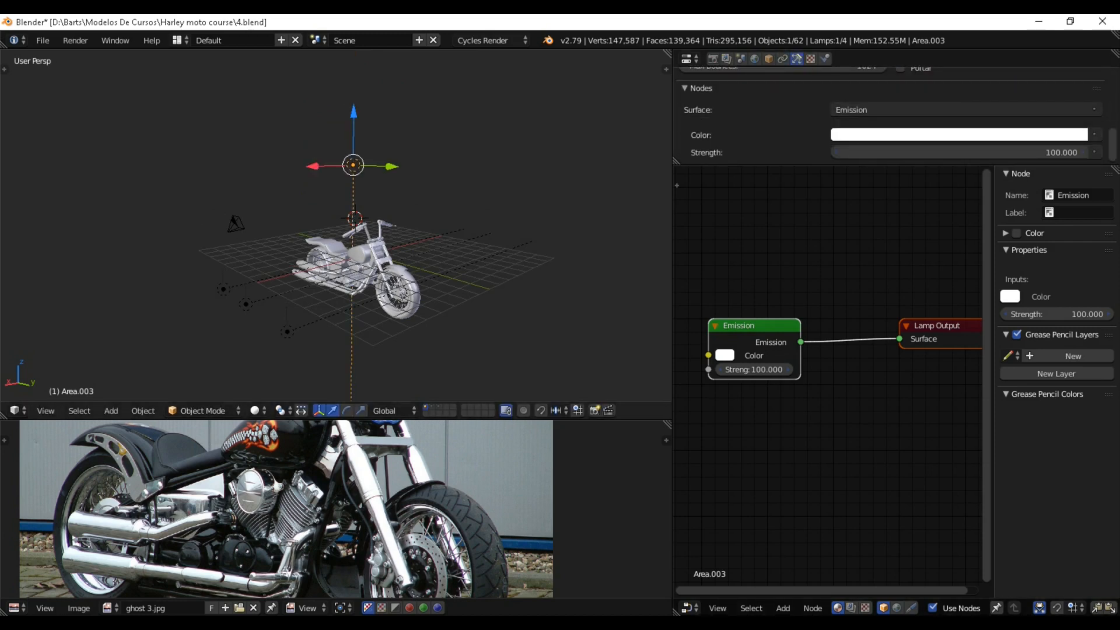
pyautogui.scroll(3, 289, 324)
pyautogui.scroll(1, 896, 117)
pyautogui.scroll(2, 896, 116)
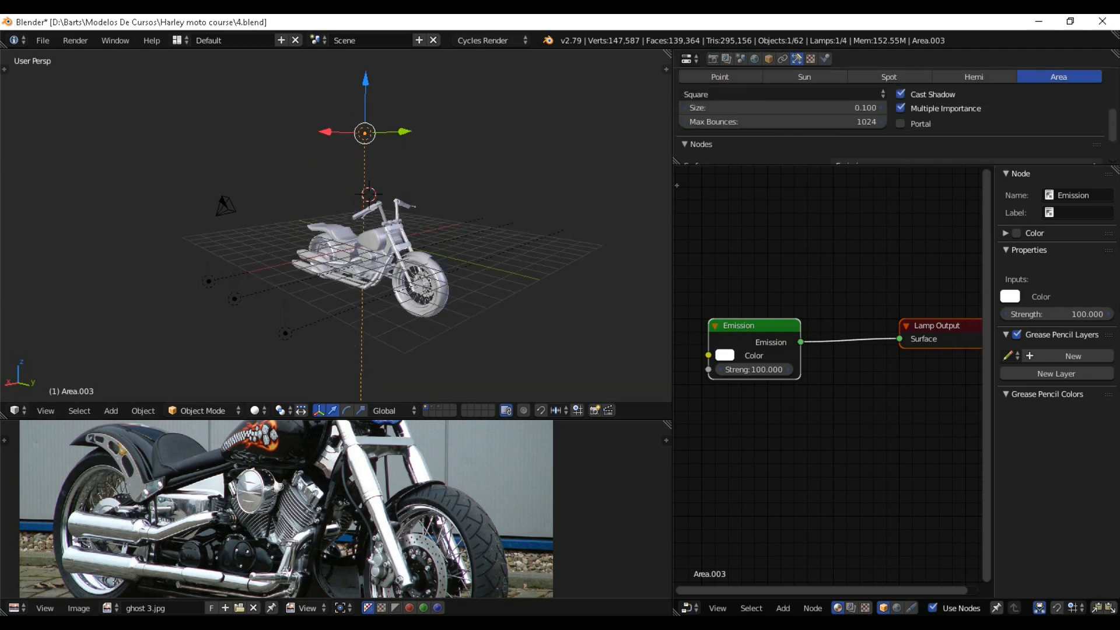
pyautogui.rightClick(285, 333)
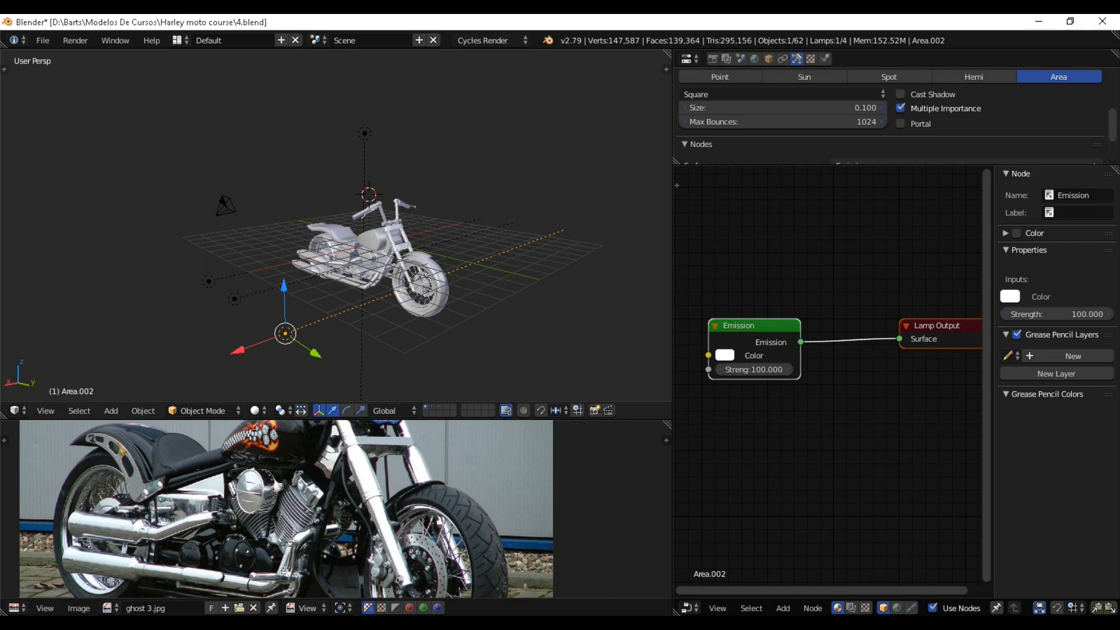
pyautogui.rightClick(234, 298)
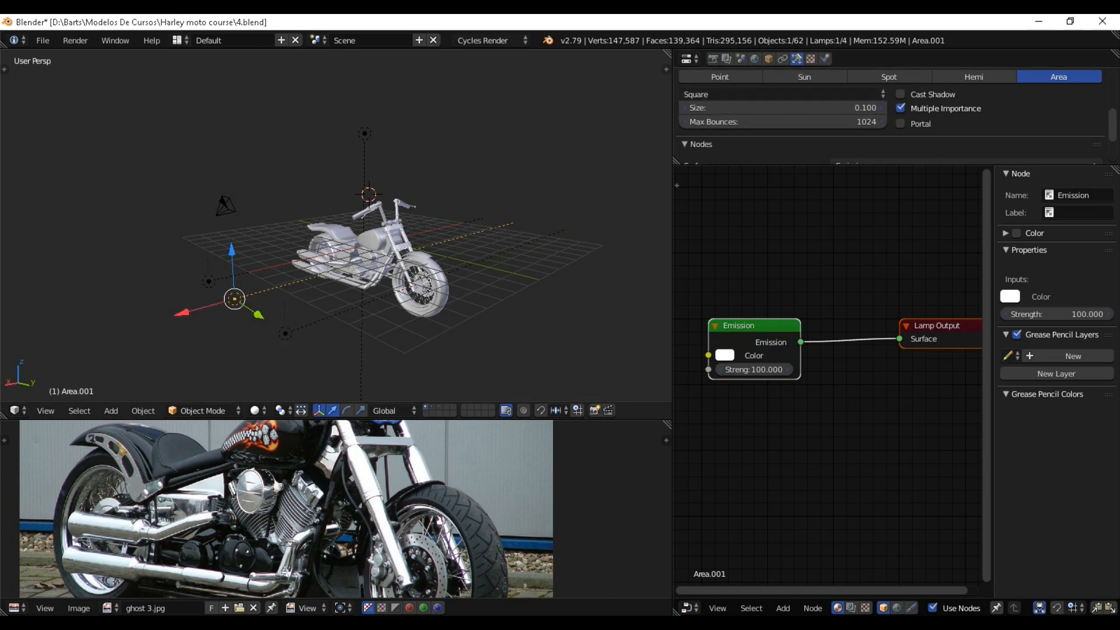
pyautogui.rightClick(209, 281)
pyautogui.click(900, 93)
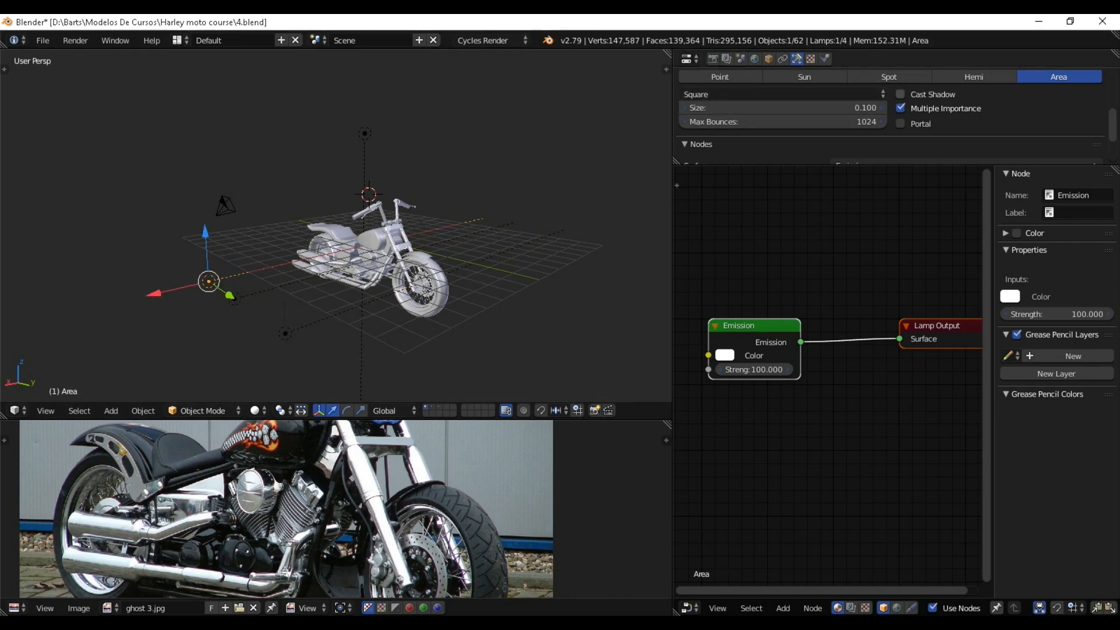
# Save the scene over the existing file 4.blend.
pyautogui.scroll(-2, 326, 234)
pyautogui.moveTo(291, 215); pyautogui.dragTo(327, 243, button='middle')
pyautogui.hotkey('ctrl', 's')
pyautogui.press('Return')
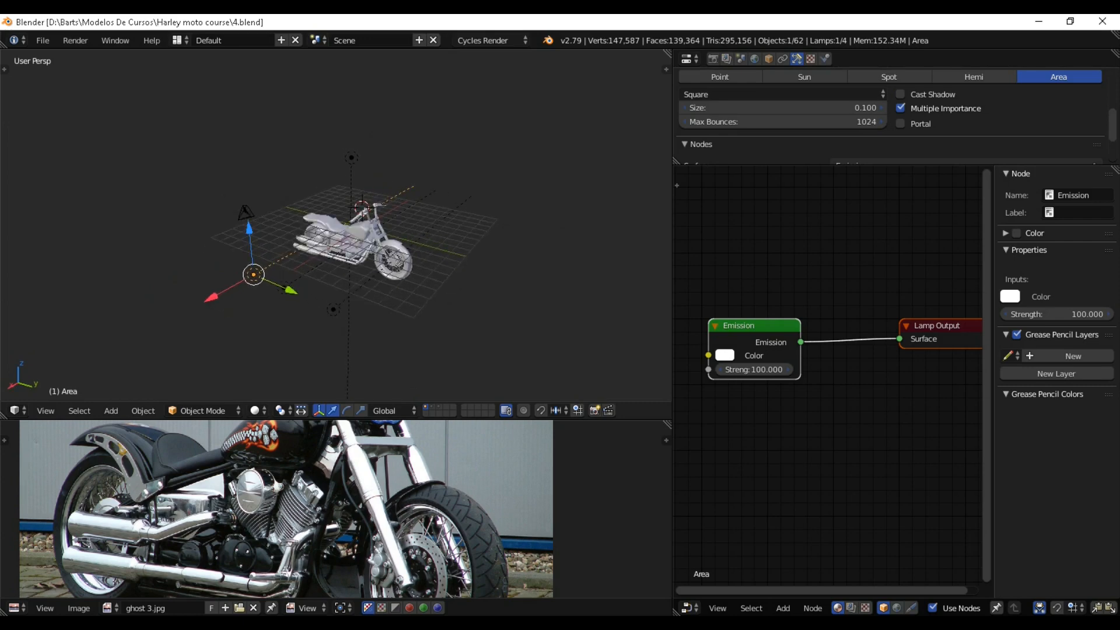
# Examine the motorcycle and the placement of the surrounding lamps and camera from several angles and distances.
pyautogui.scroll(2, 350, 233)
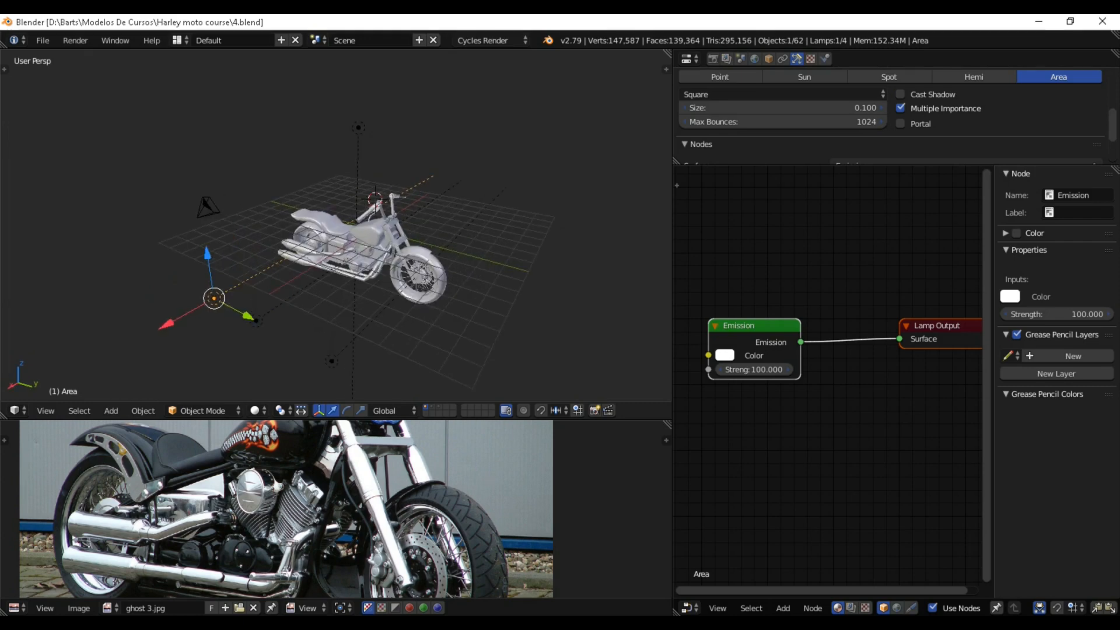
pyautogui.scroll(-1, 349, 234)
pyautogui.moveTo(350, 233); pyautogui.dragTo(329, 223, button='middle')
pyautogui.scroll(2, 309, 213)
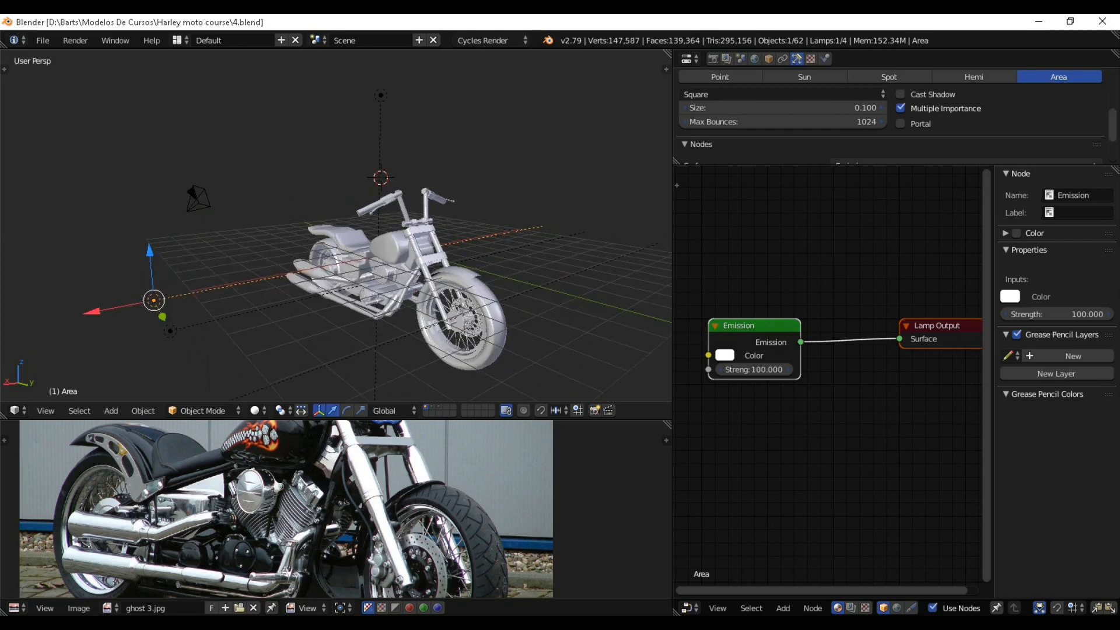
pyautogui.scroll(1, 336, 226)
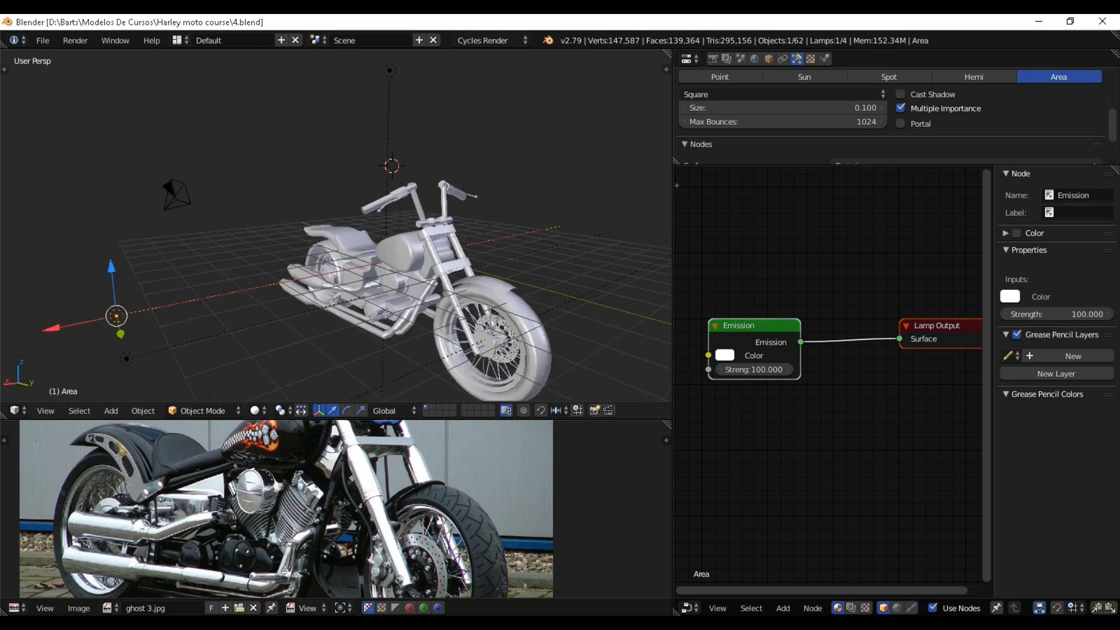
pyautogui.scroll(-2, 336, 226)
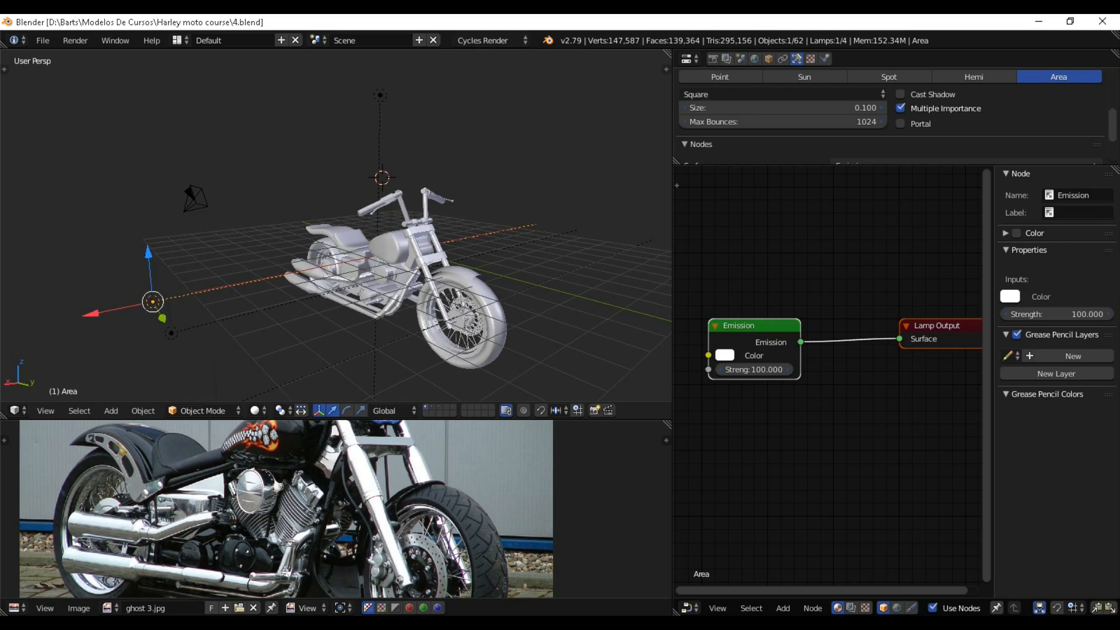
pyautogui.keyDown('shift'); pyautogui.moveTo(336, 262); pyautogui.dragTo(357, 179, button='middle'); pyautogui.keyUp('shift')
pyautogui.scroll(-2, 336, 226)
pyautogui.moveTo(336, 226); pyautogui.dragTo(418, 242, button='middle')
# Select the scene camera and look through it to check its framing of the motorcycle.
pyautogui.rightClick(188, 195)
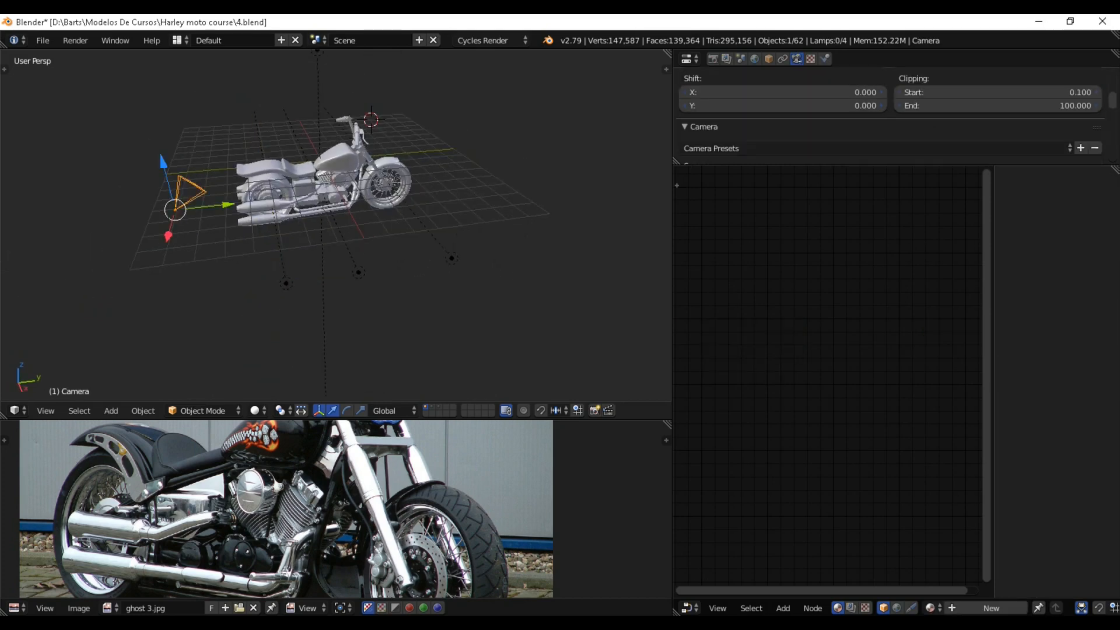
pyautogui.press('KP_0')
pyautogui.scroll(-4, 336, 225)
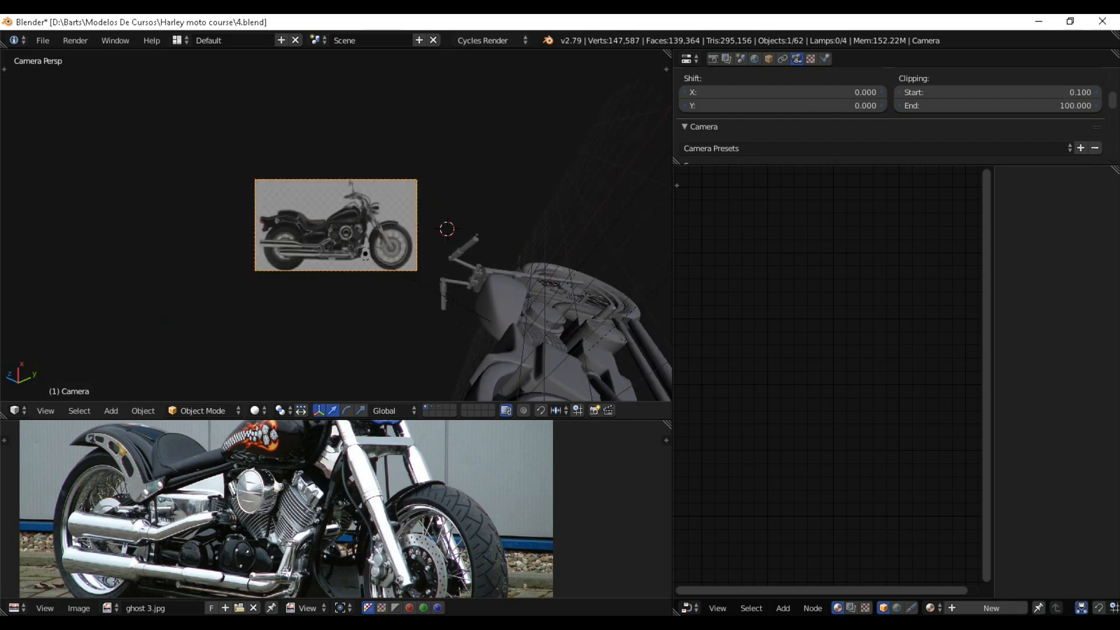
# Show the camera's transform values and set its X, Y and Z rotation to 0°.
pyautogui.press('n')
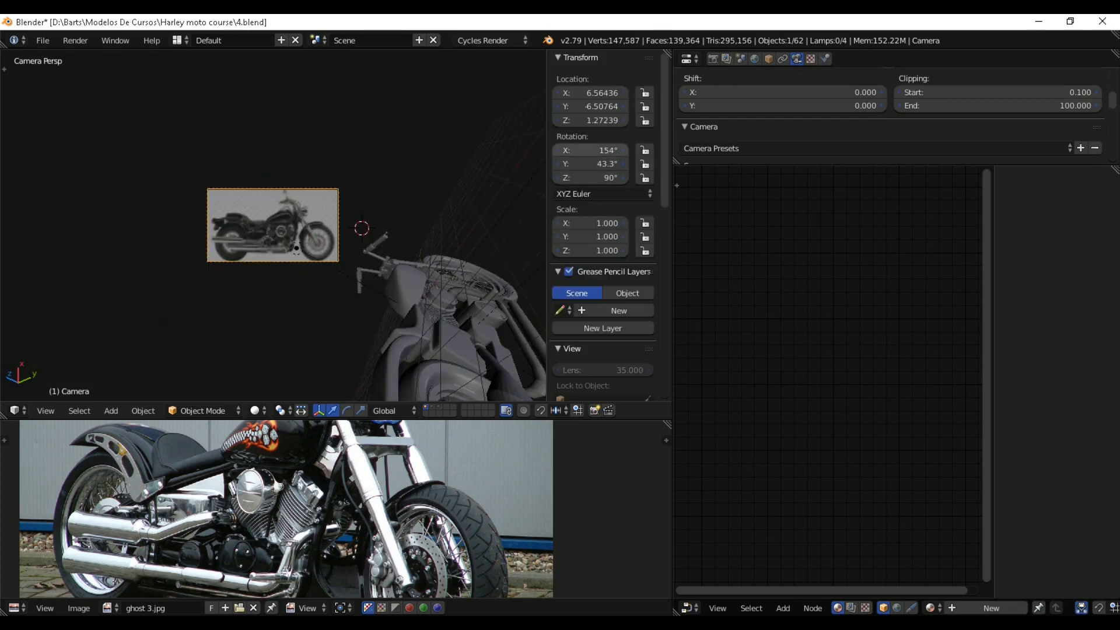
pyautogui.click(590, 150)
pyautogui.write('0')
pyautogui.press('Return')
pyautogui.click(590, 164)
pyautogui.write('0')
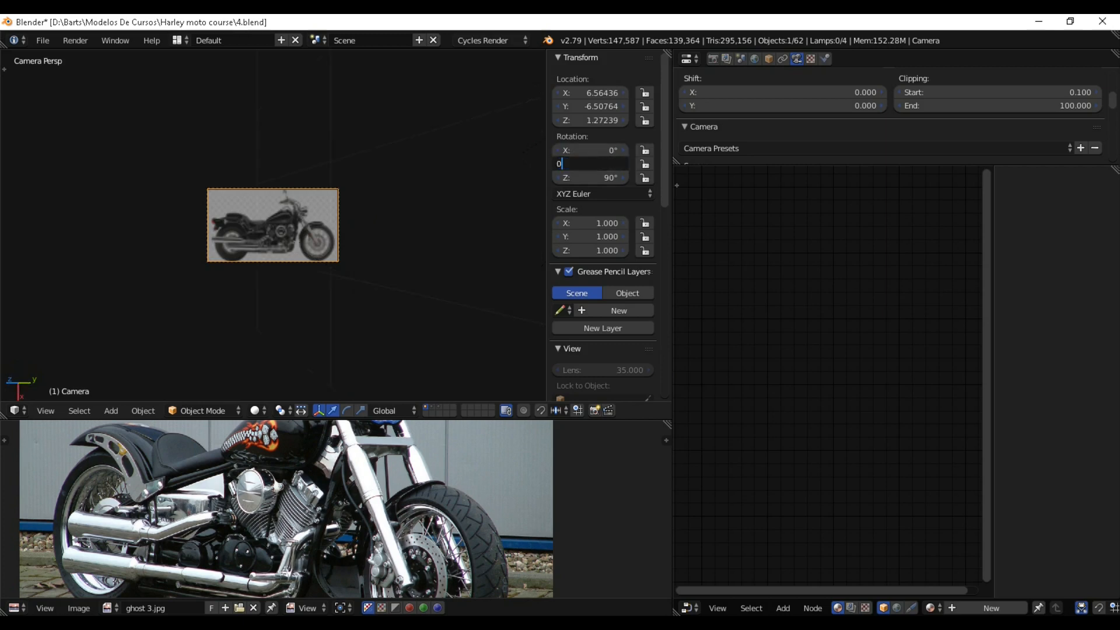
pyautogui.press('Return')
pyautogui.click(590, 178)
pyautogui.write('0')
pyautogui.press('Return')
pyautogui.scroll(1, 273, 225)
pyautogui.scroll(-1, 273, 225)
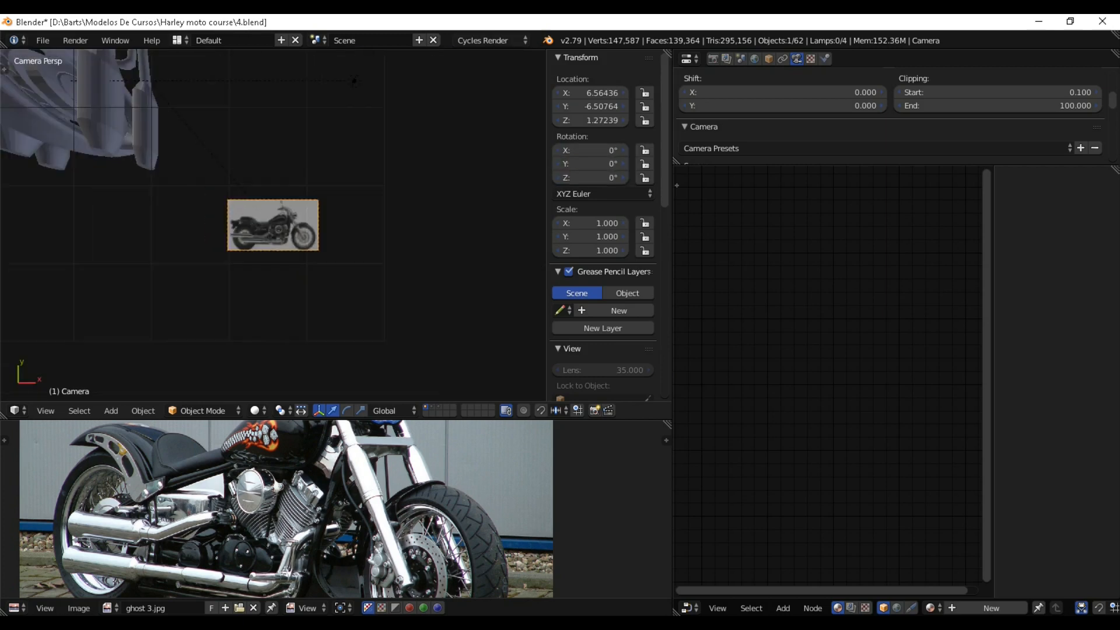
pyautogui.scroll(1, 273, 225)
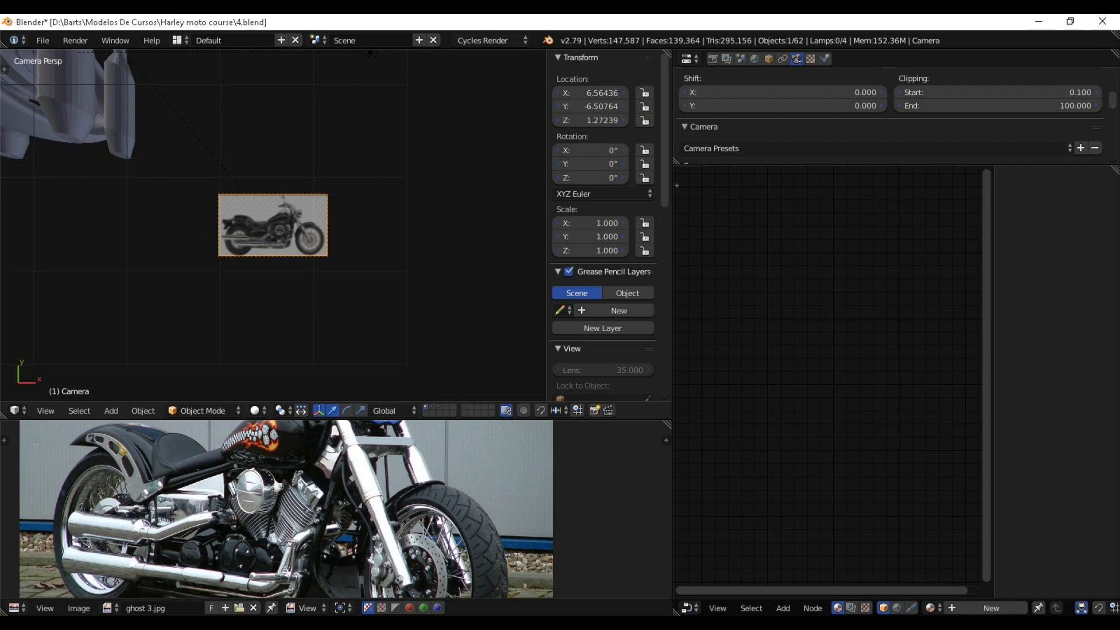
# Rotate the camera 90° about the X axis so it faces horizontally, and check the result through the camera.
pyautogui.press('KP_7')
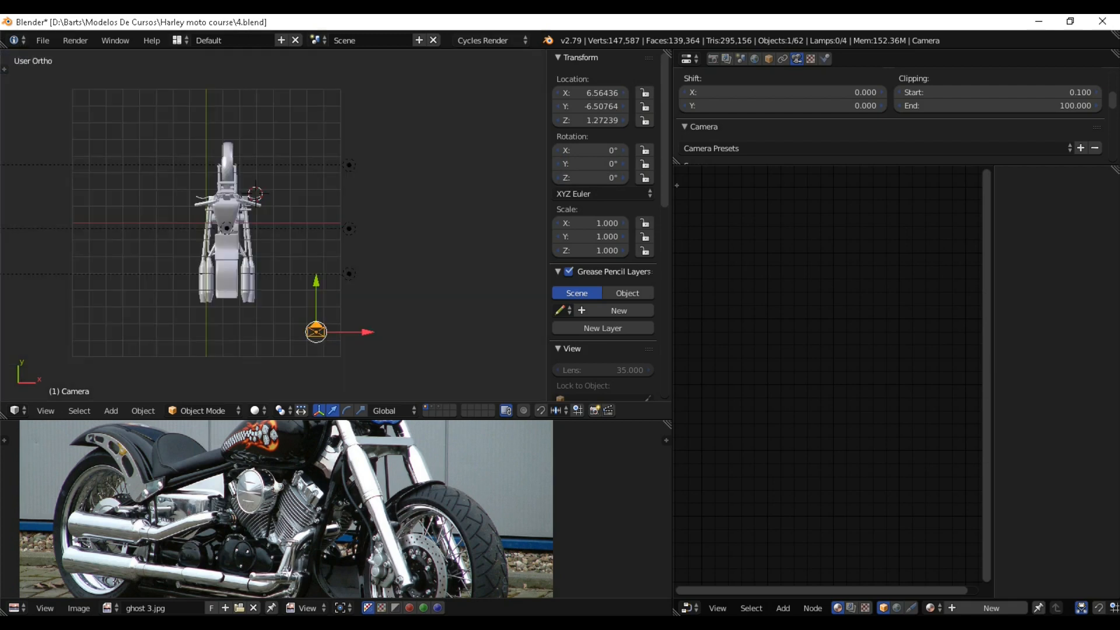
pyautogui.press('r')
pyautogui.press('x')
pyautogui.press('9')
pyautogui.press('0')
pyautogui.press('Return')
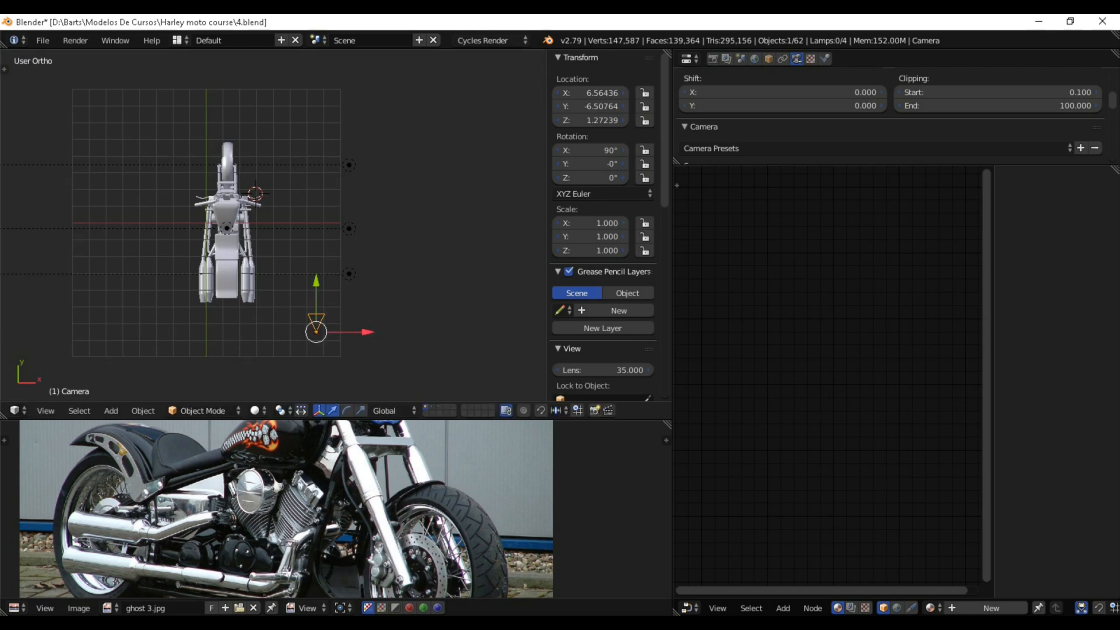
pyautogui.press('KP_0')
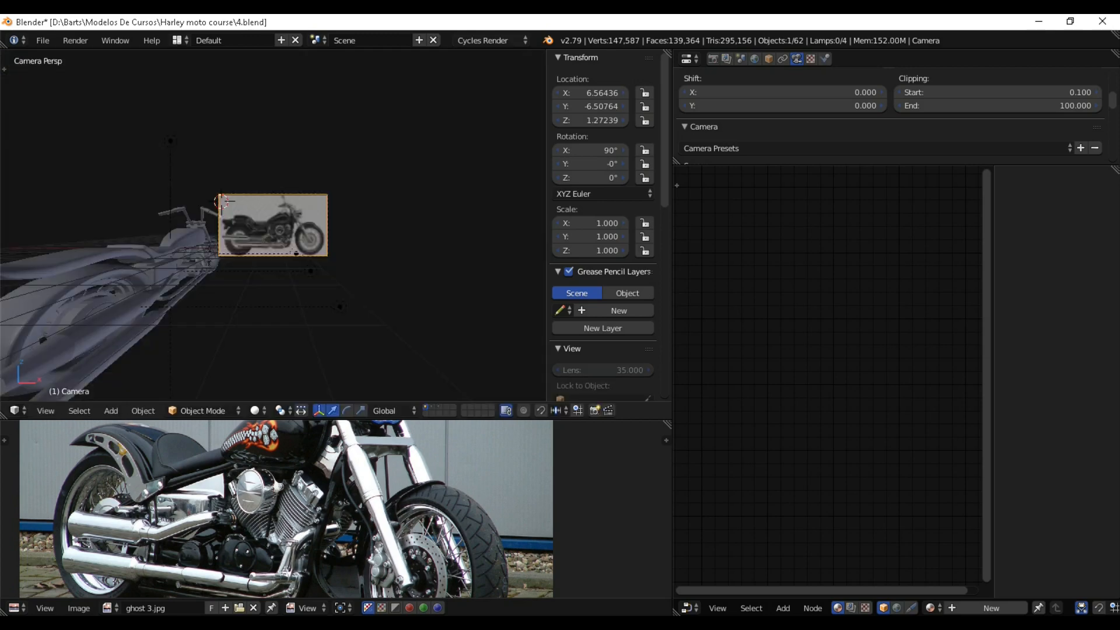
pyautogui.press('KP_0')
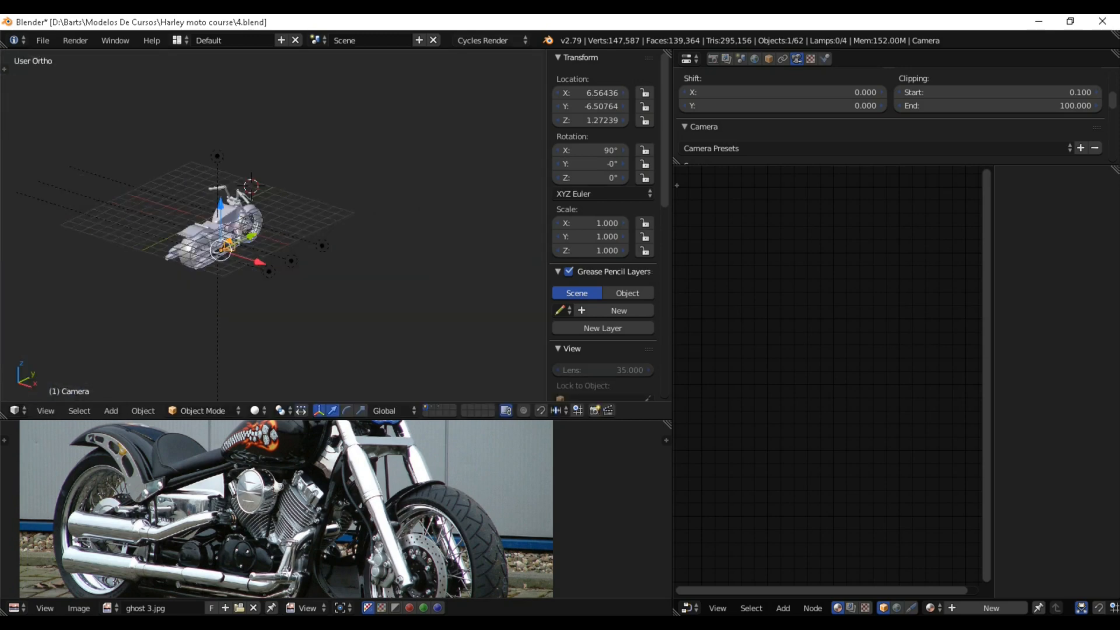
# In the top orthographic view, move the camera along Y to about 4.33, beyond the motorcycle's front wheel.
pyautogui.press('KP_7')
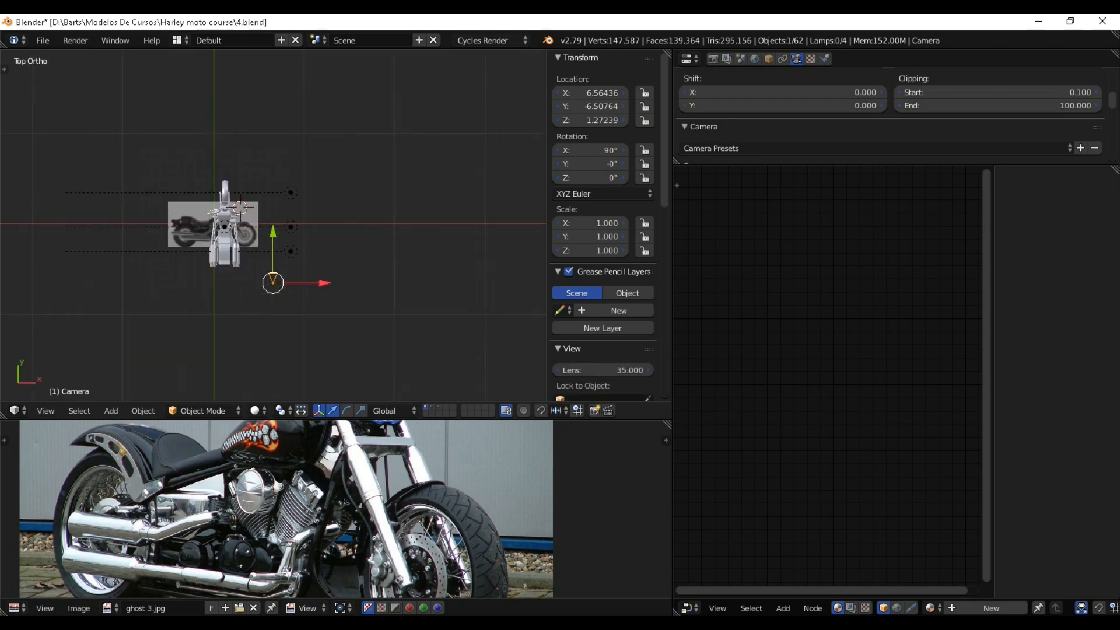
pyautogui.scroll(5, 273, 225)
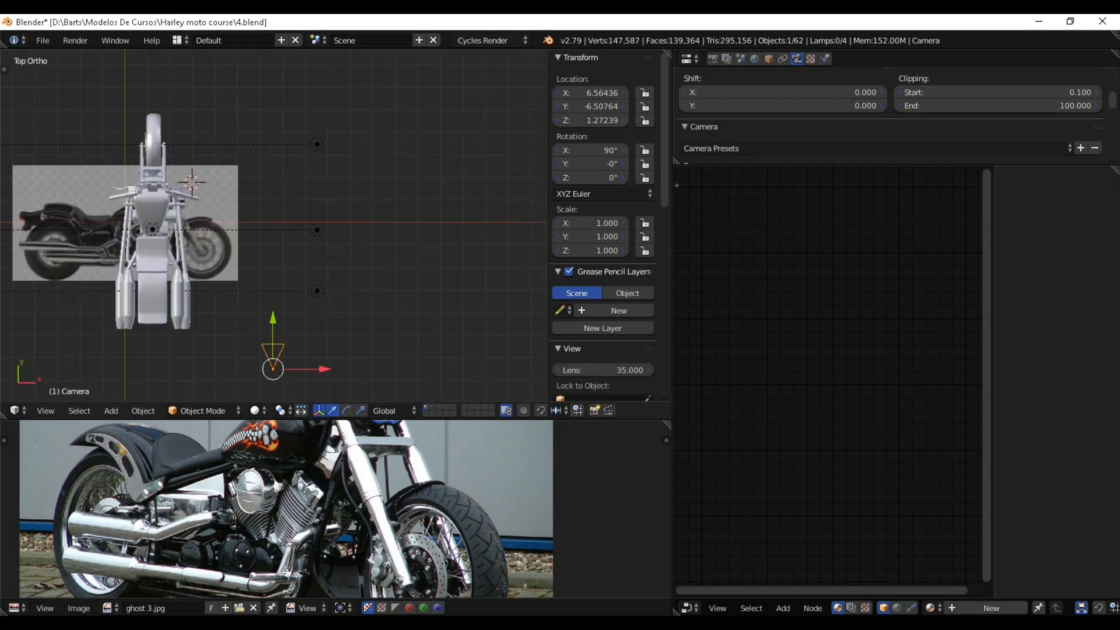
pyautogui.press('g')
pyautogui.press('y')
pyautogui.press('Return')
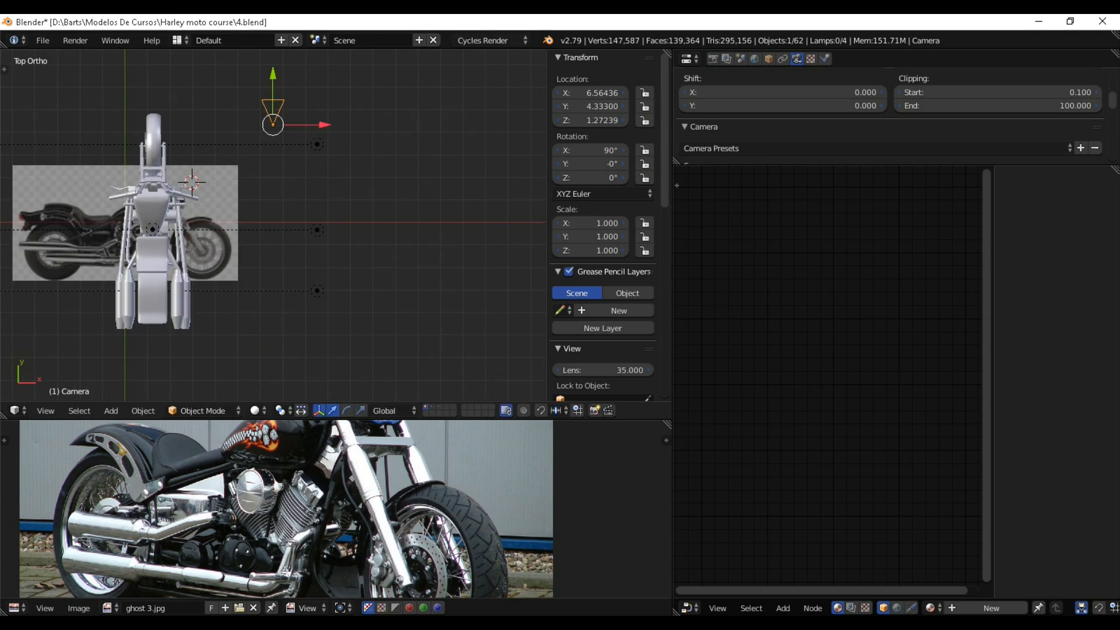
# Rotate the camera about the Z axis to about 123° so it points towards the motorcycle.
pyautogui.press('r')
pyautogui.press('z')
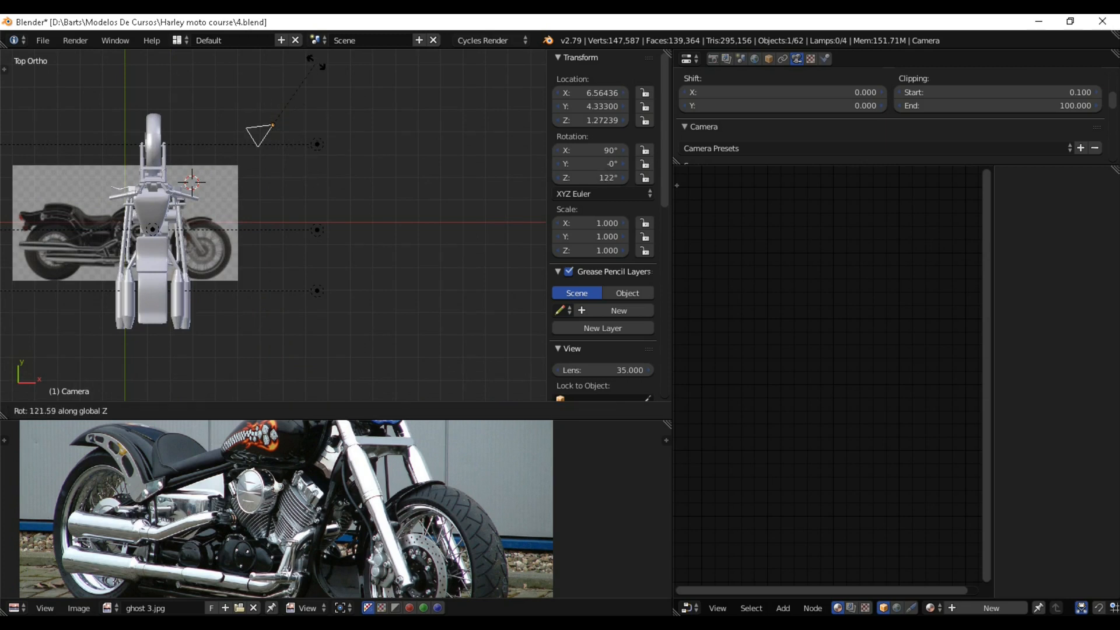
pyautogui.click(312, 65)
pyautogui.scroll(-2, 312, 66)
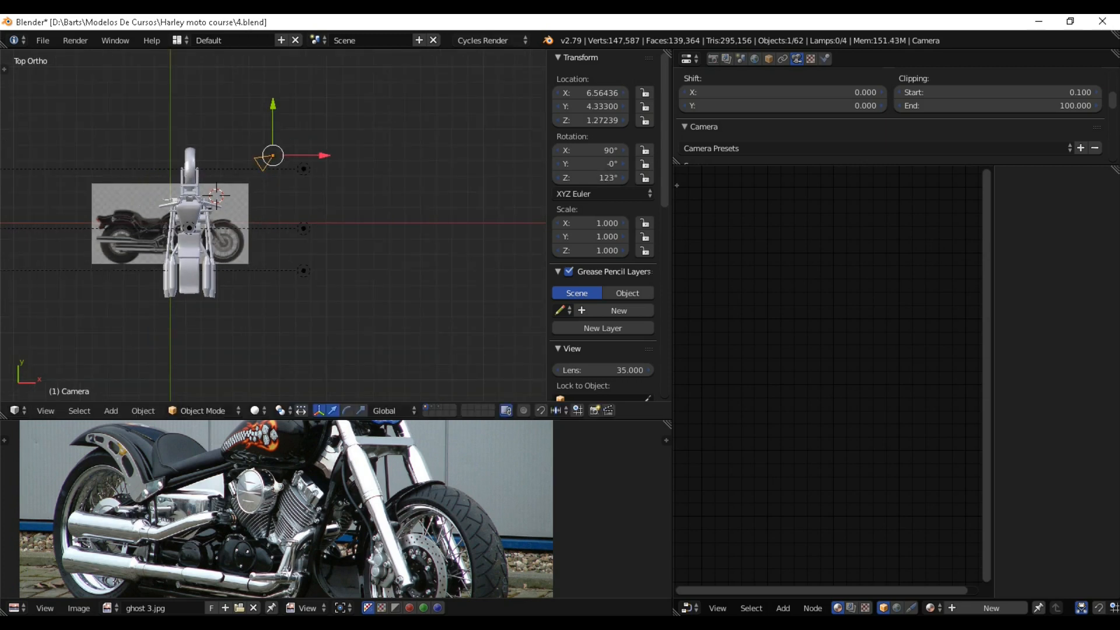
# Move the camera farther from the motorcycle to about X 13.54 and Y 8.63, and turn it to about 130° on Z.
pyautogui.click(299, 149)
pyautogui.press('g')
pyautogui.press('x')
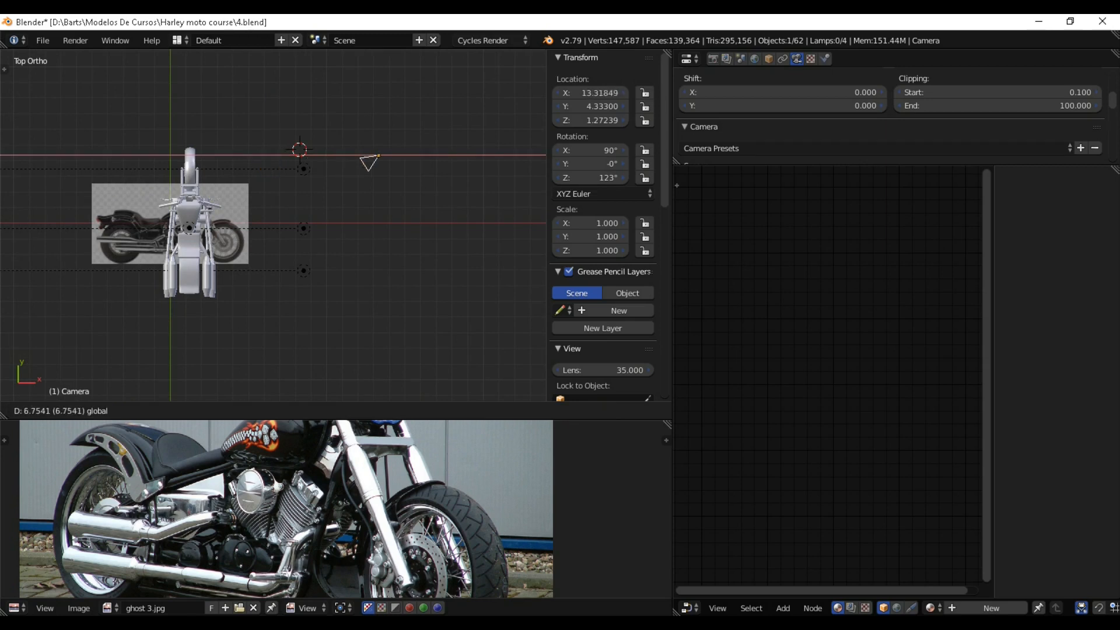
pyautogui.press('Return')
pyautogui.press('g')
pyautogui.press('y')
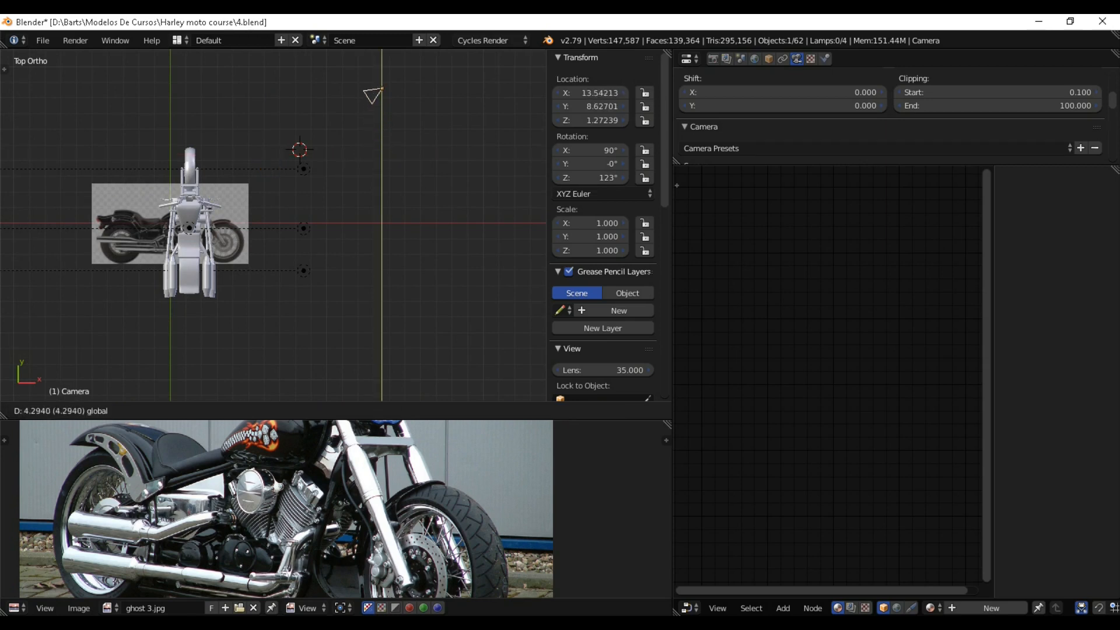
pyautogui.press('Return')
pyautogui.press('r')
pyautogui.press('Return')
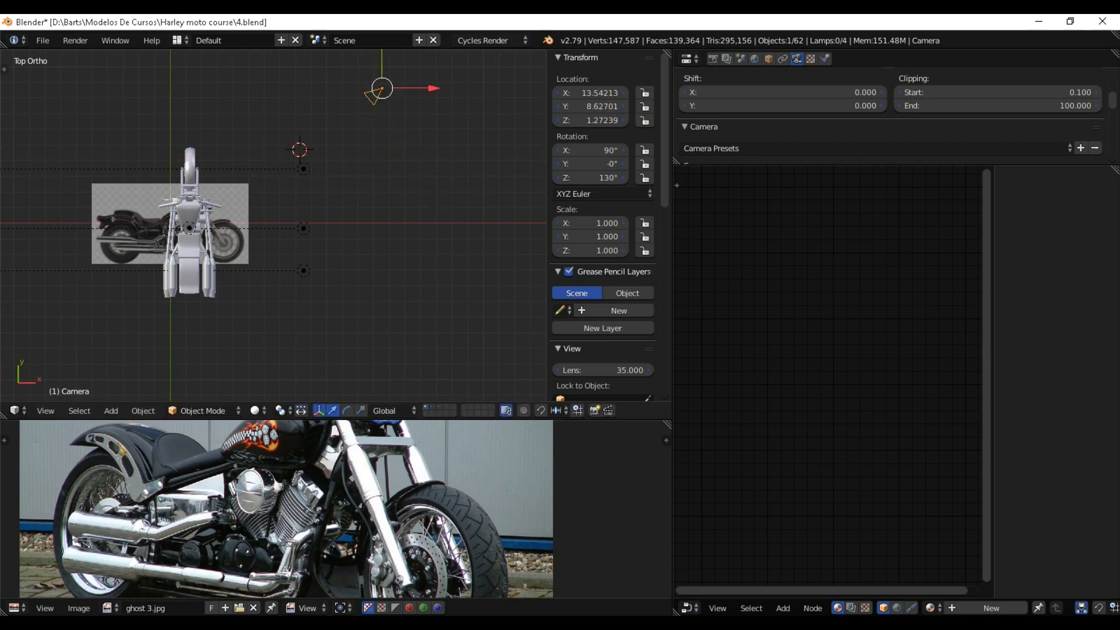
# Looking through the camera, move it to about X 12.66, Y 9.69 and Z 0.30 so the whole motorcycle sits centred in the frame.
pyautogui.press('KP_0')
pyautogui.scroll(9, 278, 236)
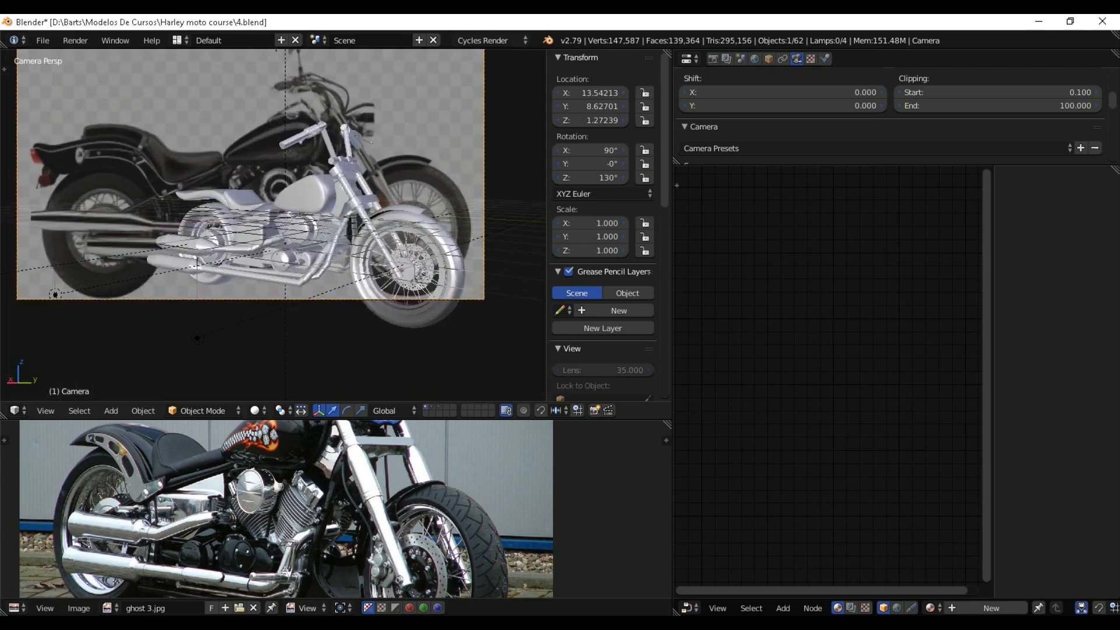
pyautogui.scroll(-2, 257, 184)
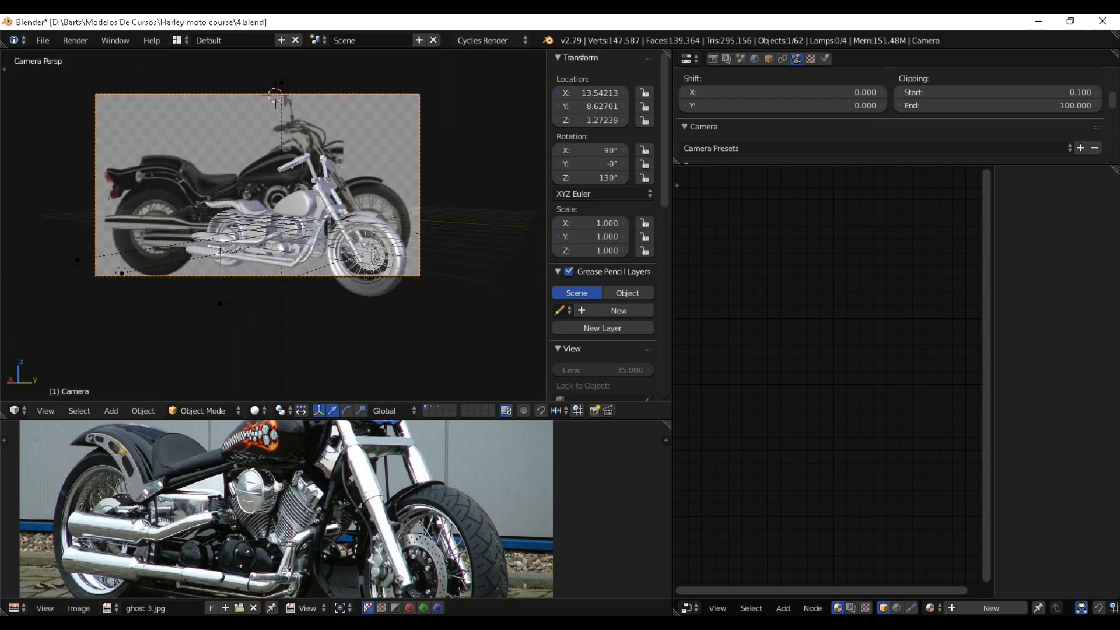
pyautogui.press('g')
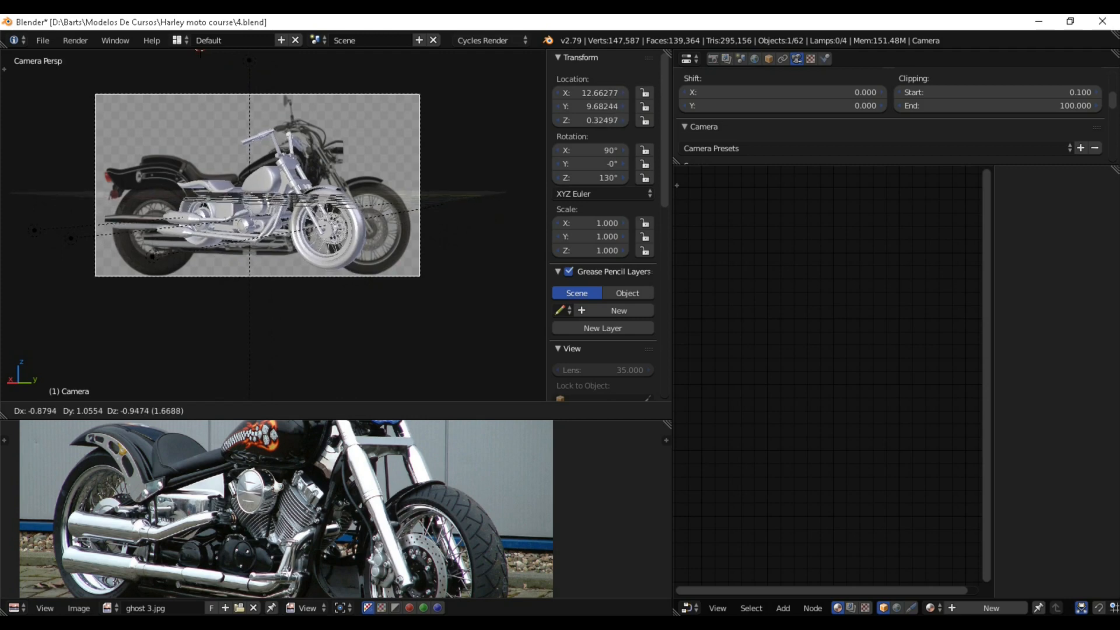
pyautogui.click(273, 234)
pyautogui.scroll(3, 273, 234)
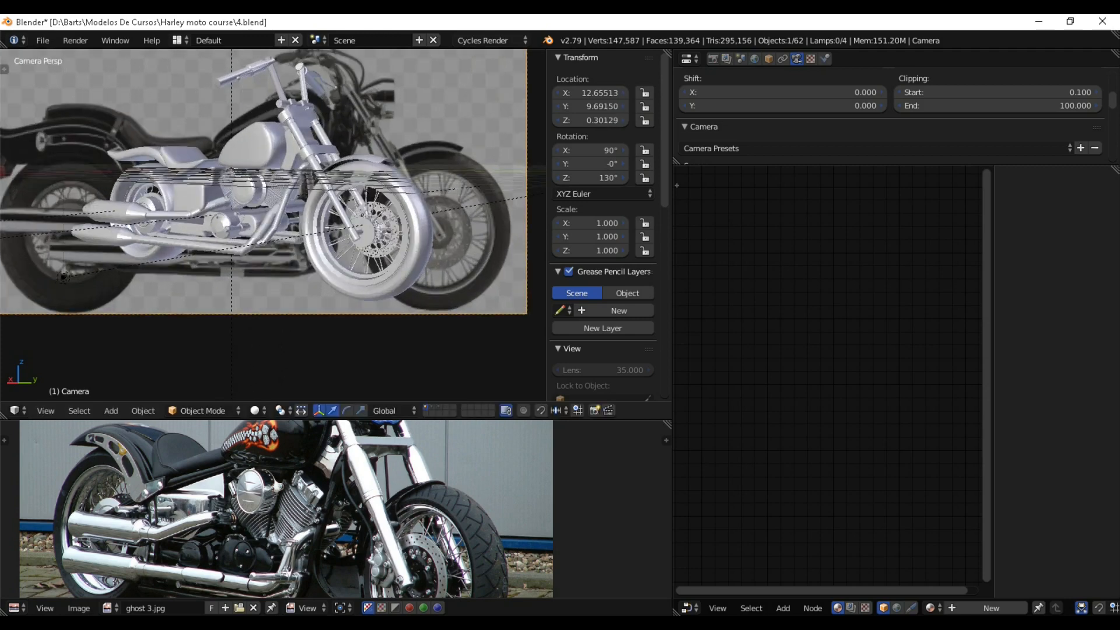
pyautogui.scroll(-1, 272, 233)
pyautogui.keyDown('shift'); pyautogui.moveTo(279, 192); pyautogui.dragTo(283, 242, button='middle'); pyautogui.keyUp('shift')
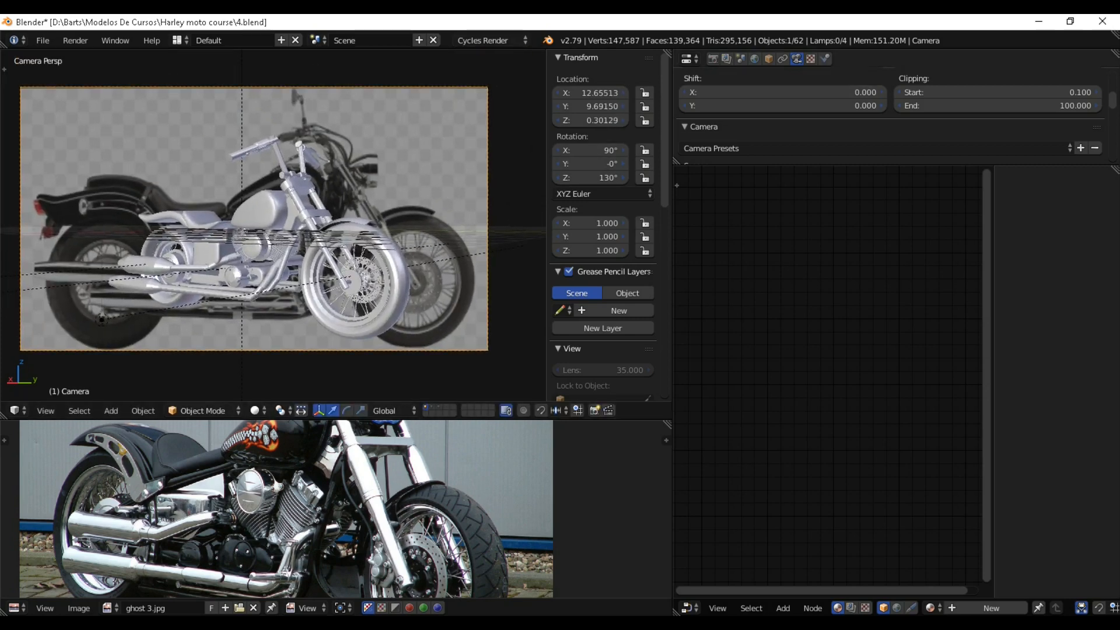
# Show the scene's render settings and enlarge the properties editor downwards over most of the node editor.
pyautogui.click(712, 58)
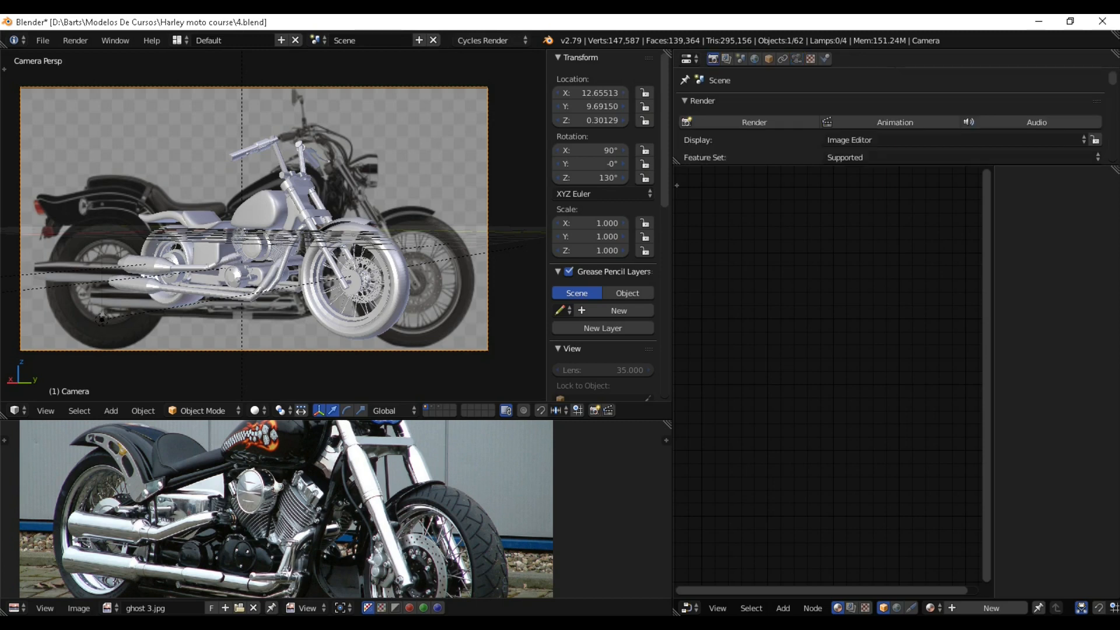
pyautogui.scroll(-10, 889, 114)
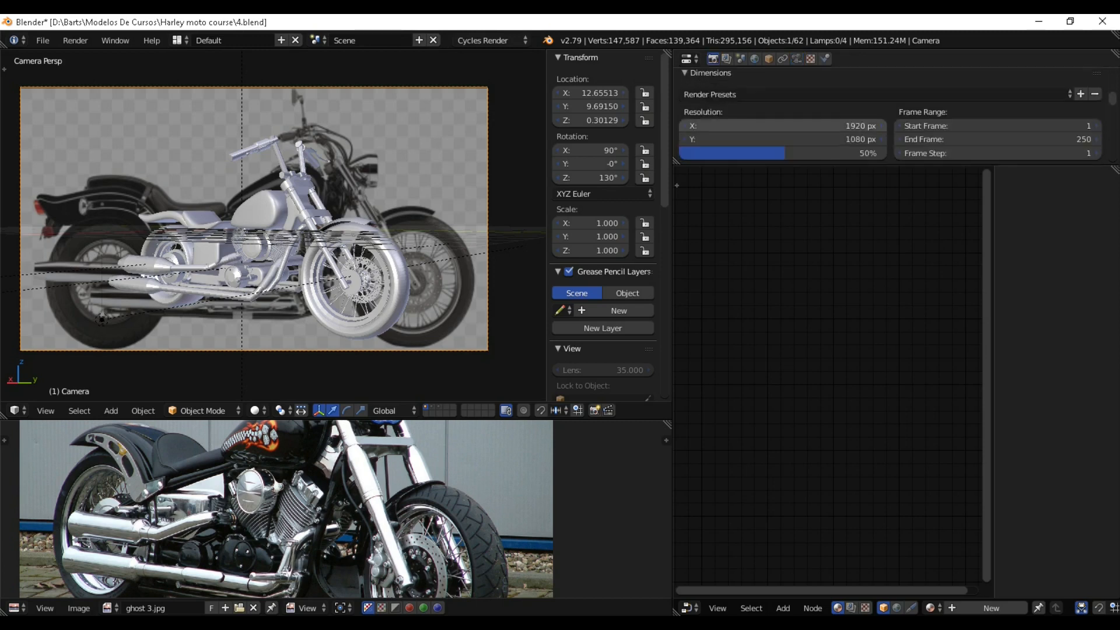
pyautogui.scroll(-3, 889, 114)
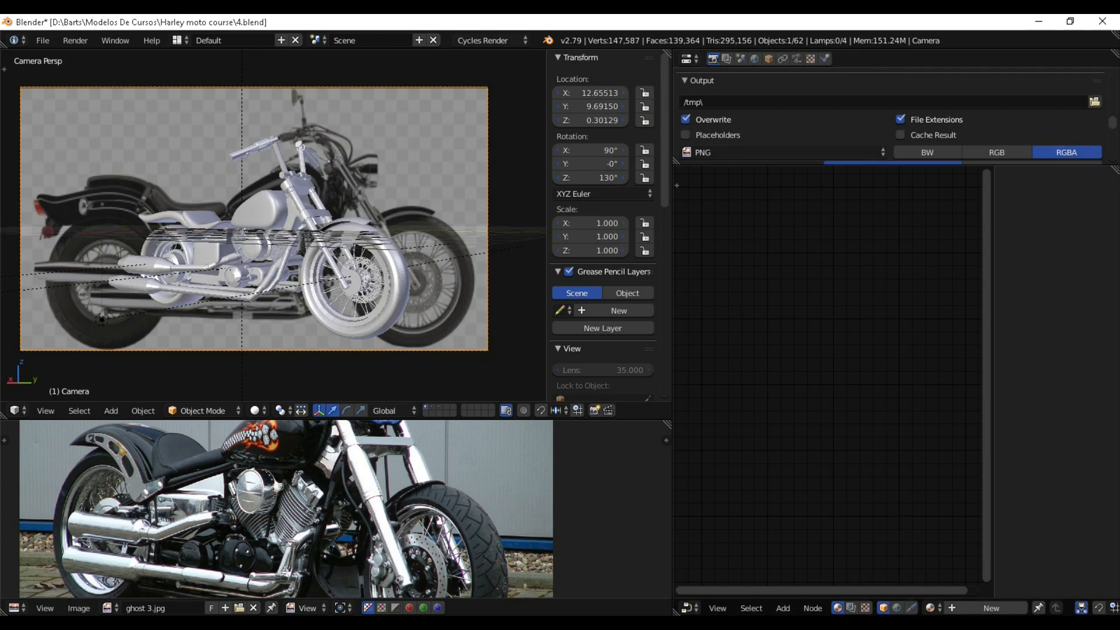
pyautogui.moveTo(889, 165); pyautogui.dragTo(889, 500)
pyautogui.scroll(8, 889, 292)
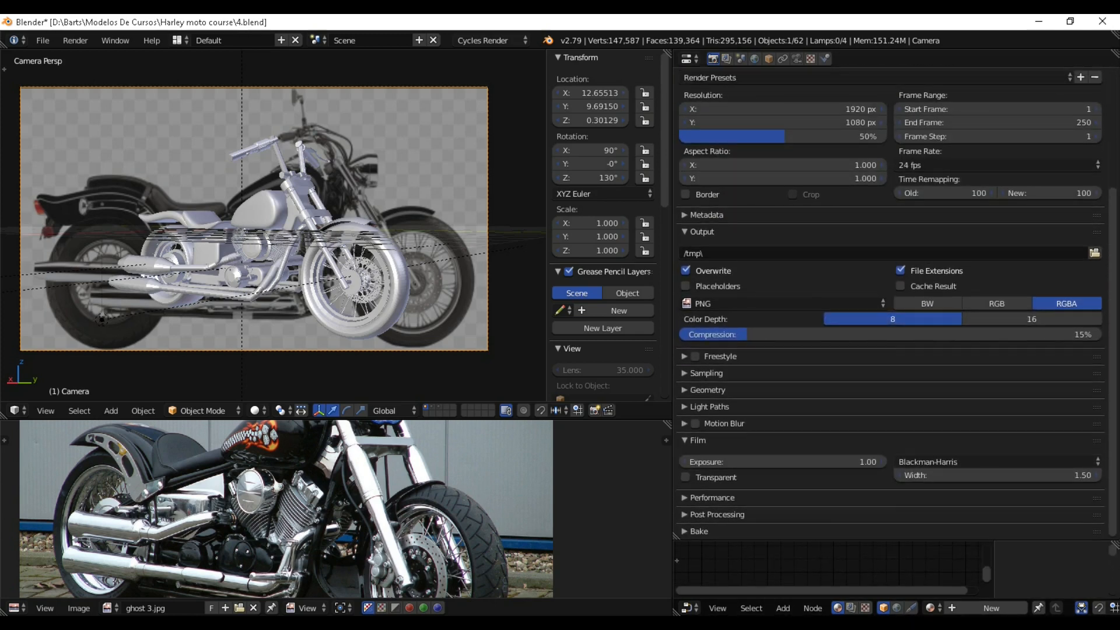
pyautogui.scroll(-5, 889, 303)
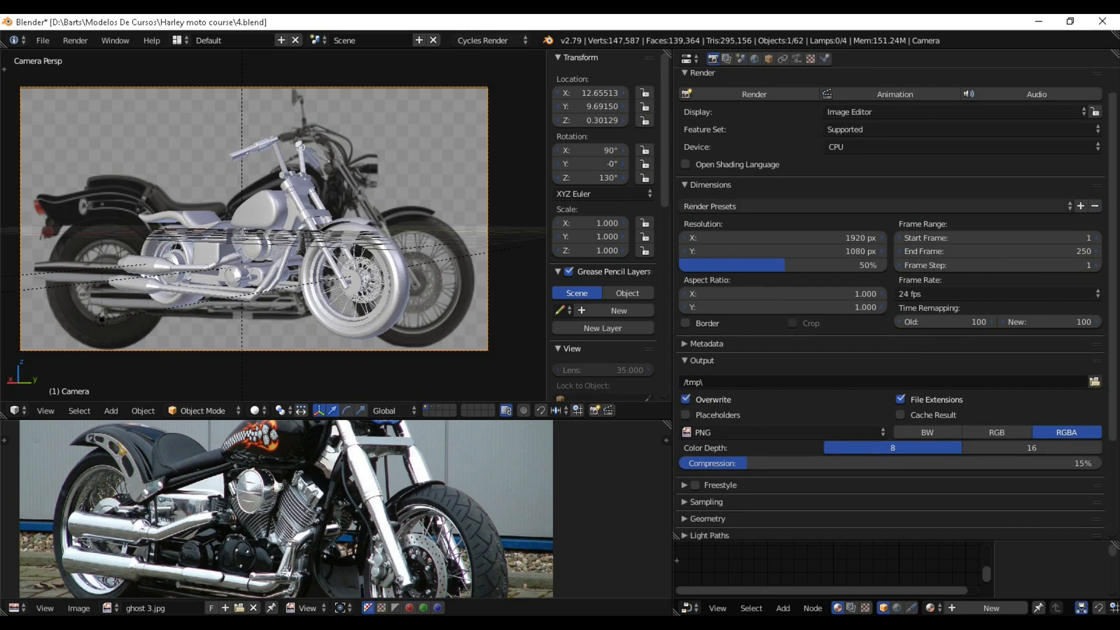
# Expand the sampling settings and set the render samples to 5000.
pyautogui.click(706, 418)
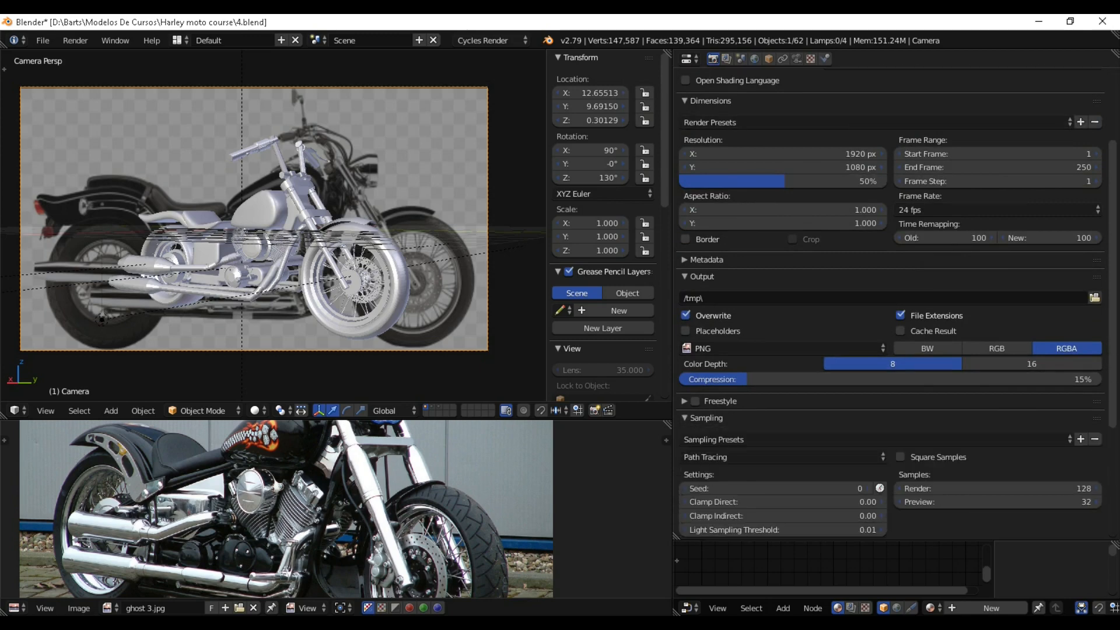
pyautogui.scroll(-2, 734, 408)
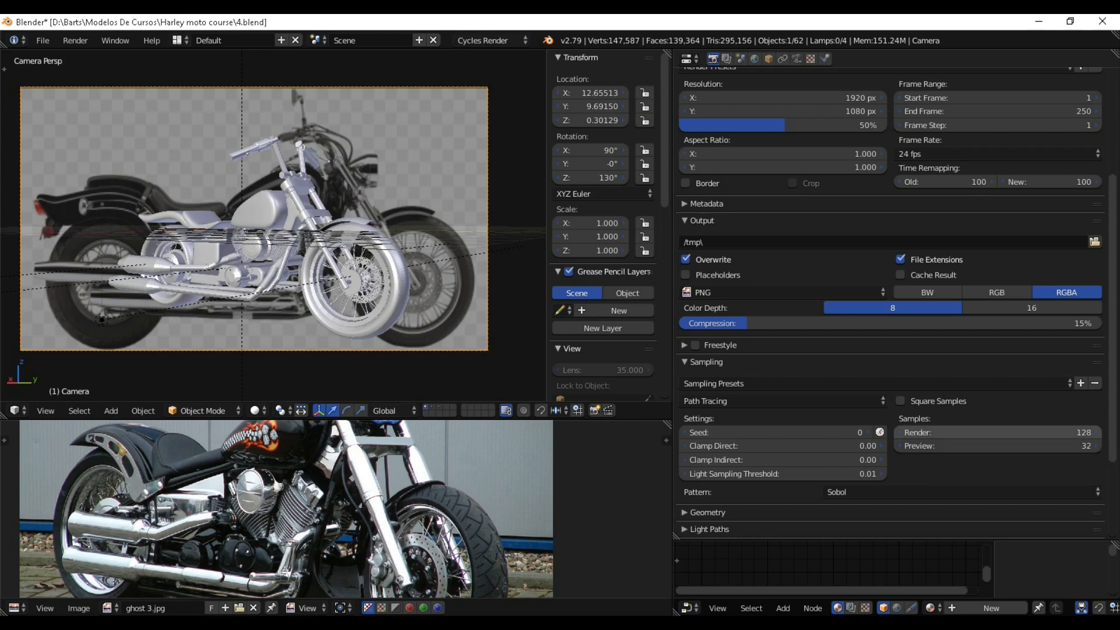
pyautogui.click(998, 432)
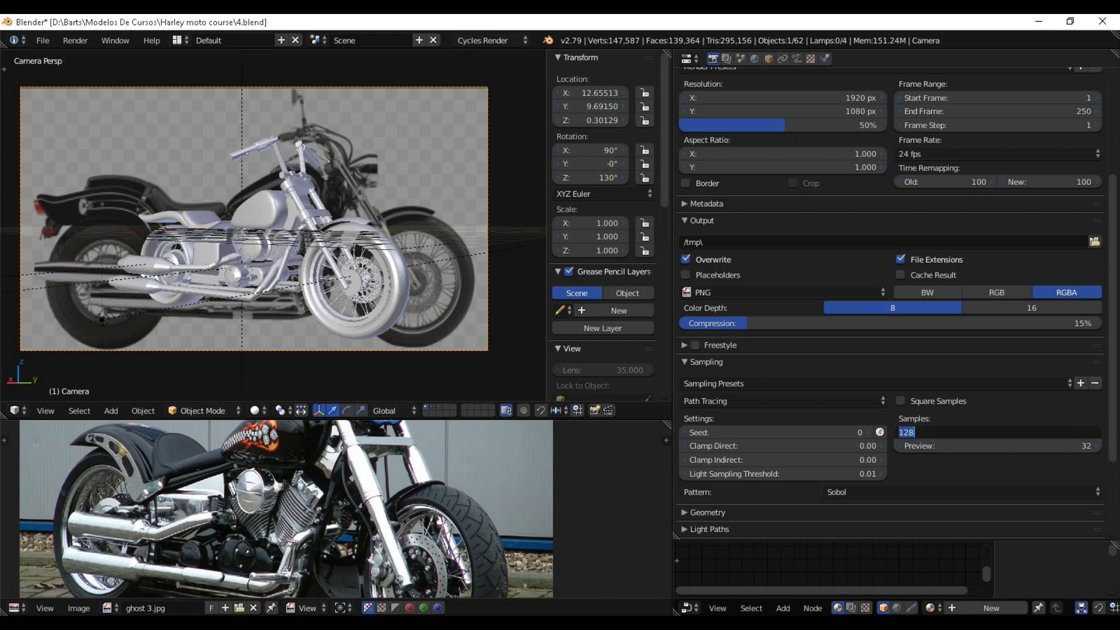
pyautogui.write('5000')
pyautogui.press('Return')
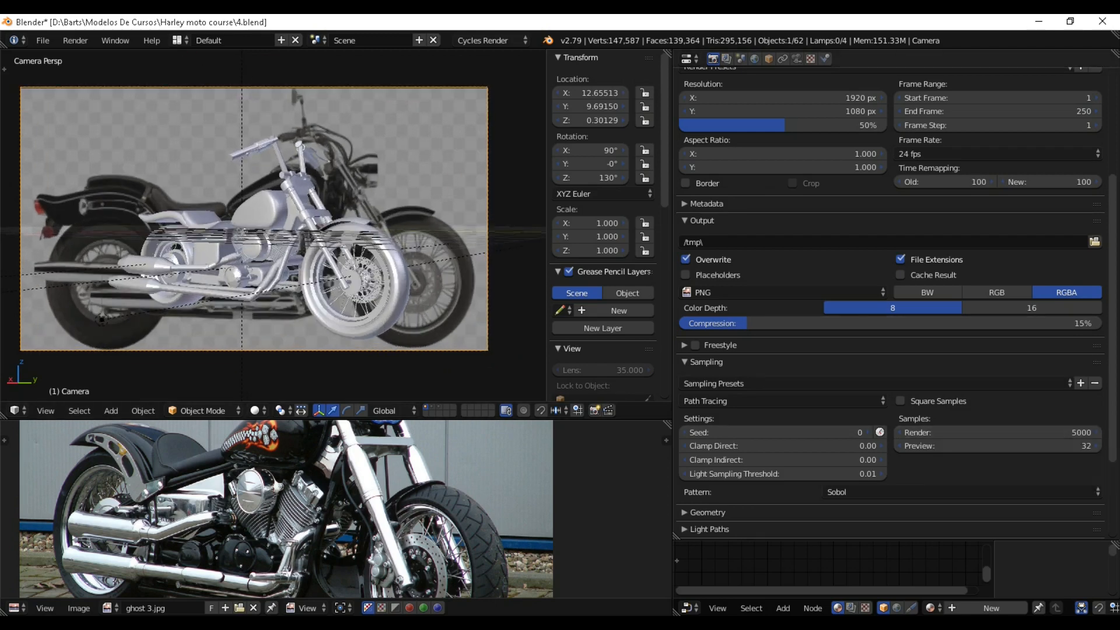
# Look over the remaining render settings and start rendering the motorcycle scene from the camera.
pyautogui.scroll(-3, 892, 303)
pyautogui.scroll(10, 892, 303)
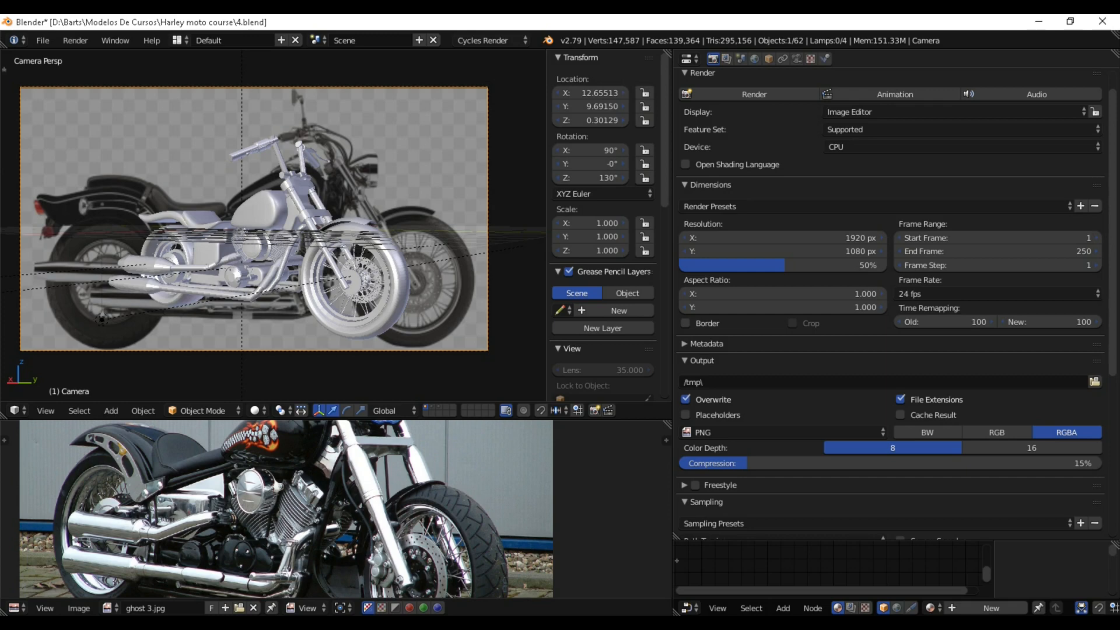
pyautogui.press('F12')
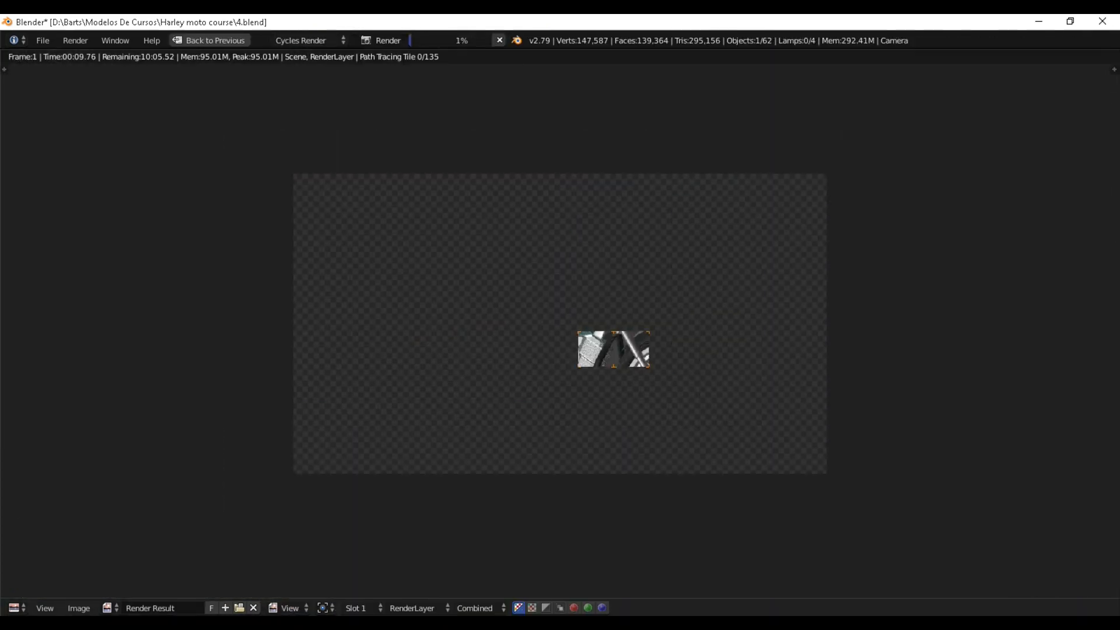